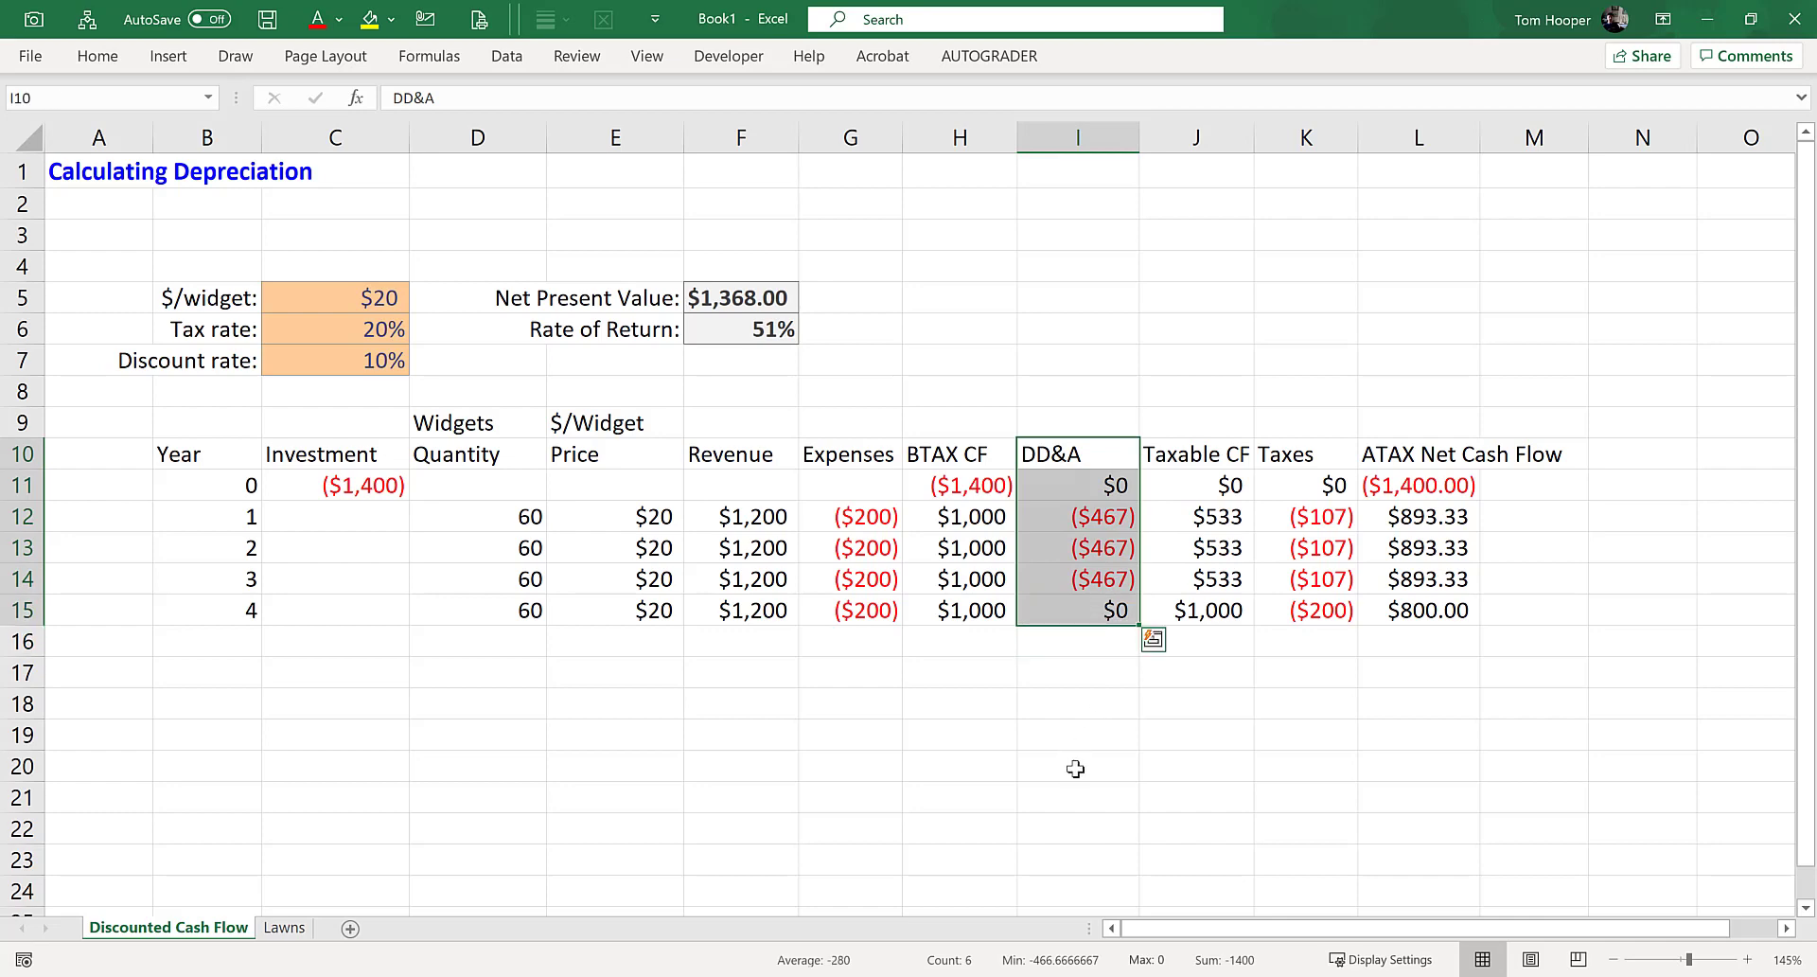
# - Inspect the year 1 DD&A formula and the year 0 investment cell without changing them
pyautogui.doubleClick(1094, 520)
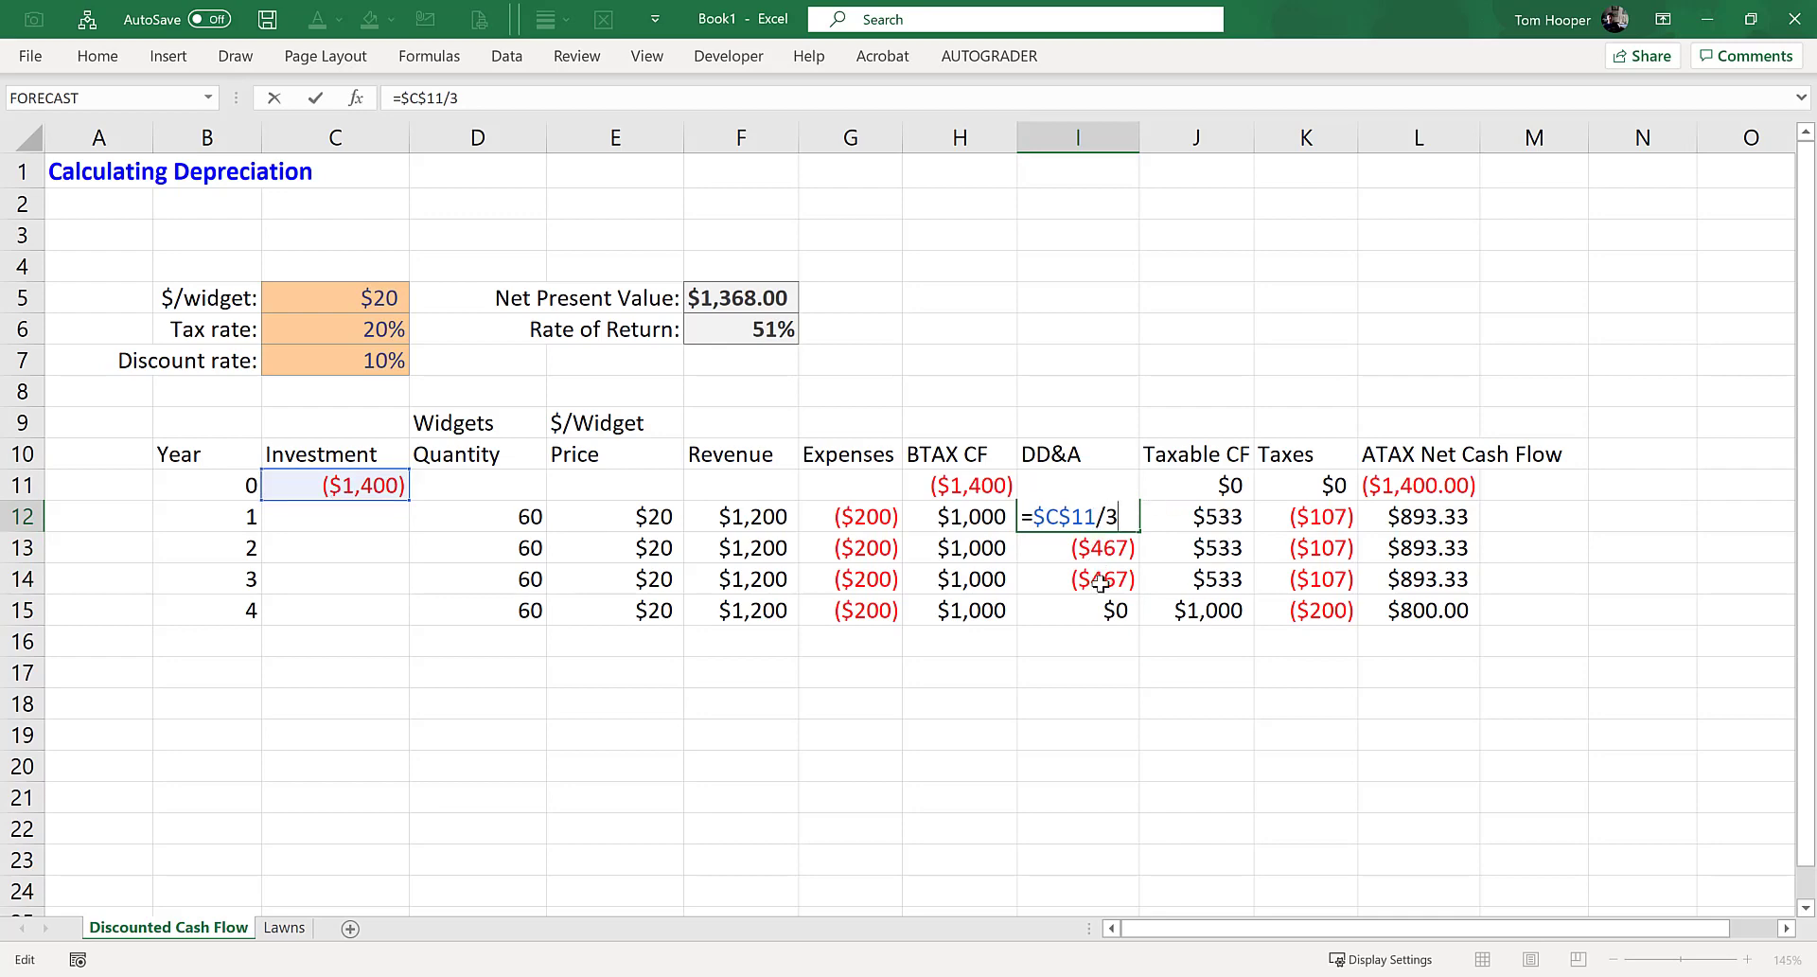
pyautogui.press('Escape')
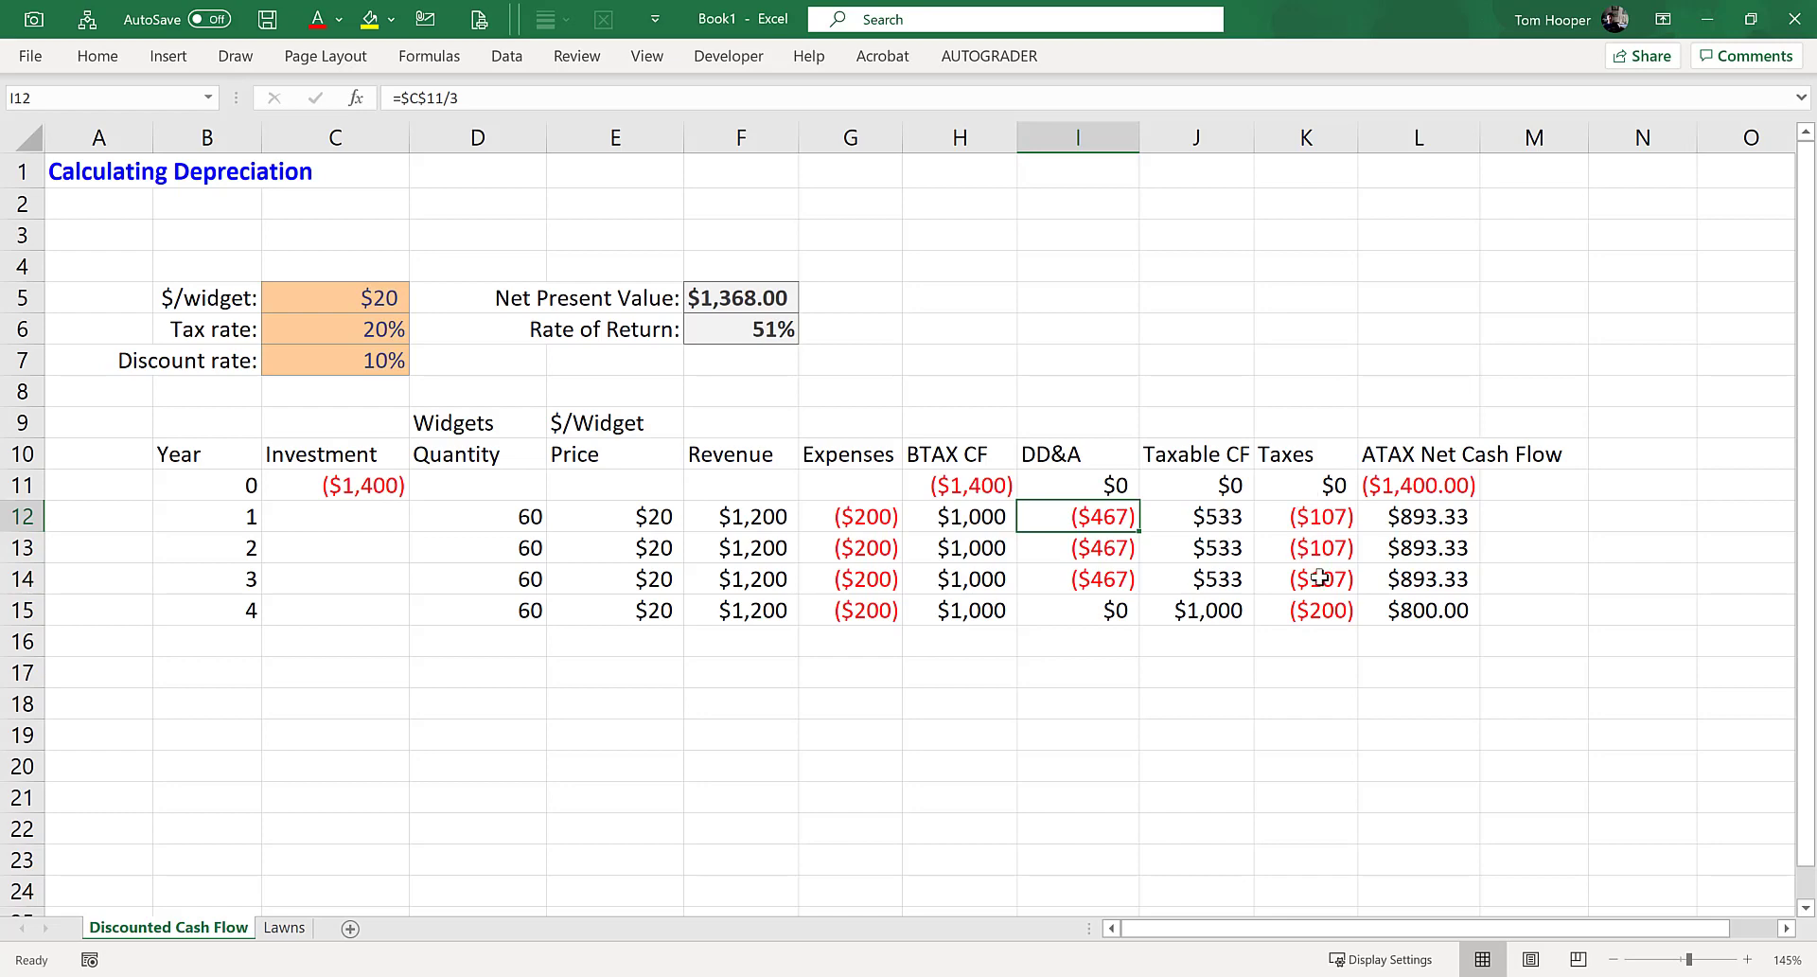
pyautogui.click(291, 485)
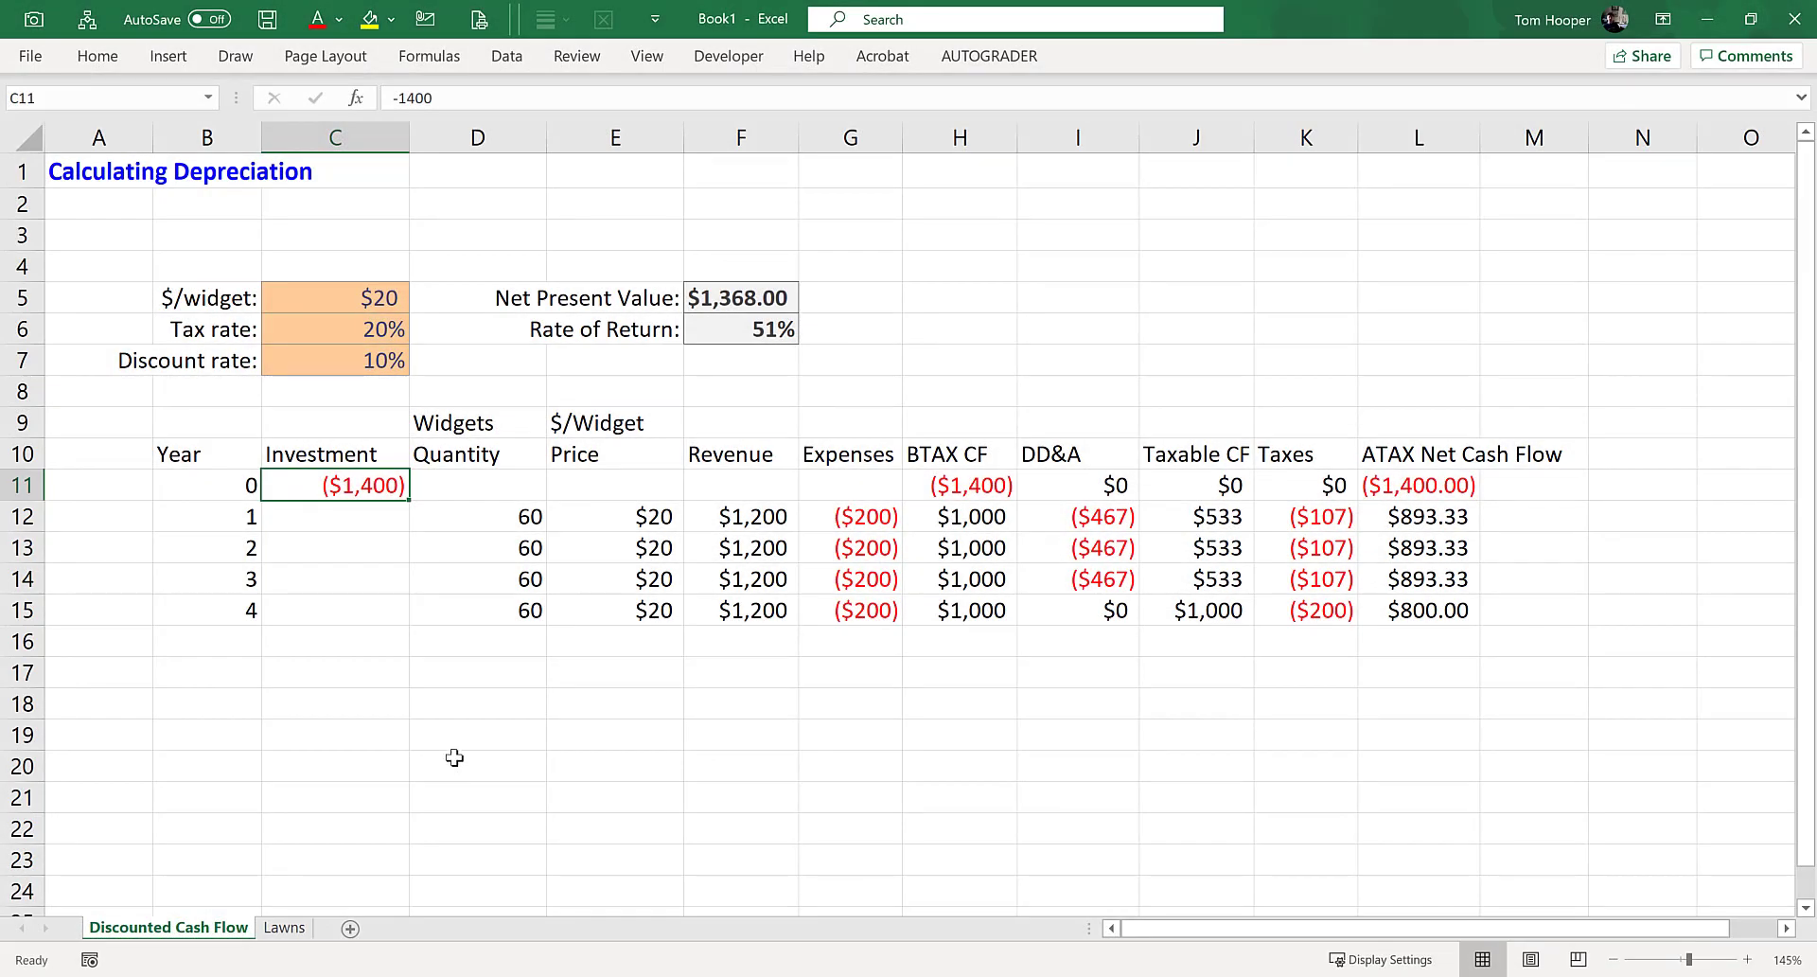
# - Add the label "3-yr capital" in C9, above the Investment heading
pyautogui.click(332, 432)
pyautogui.write("'3-yr")
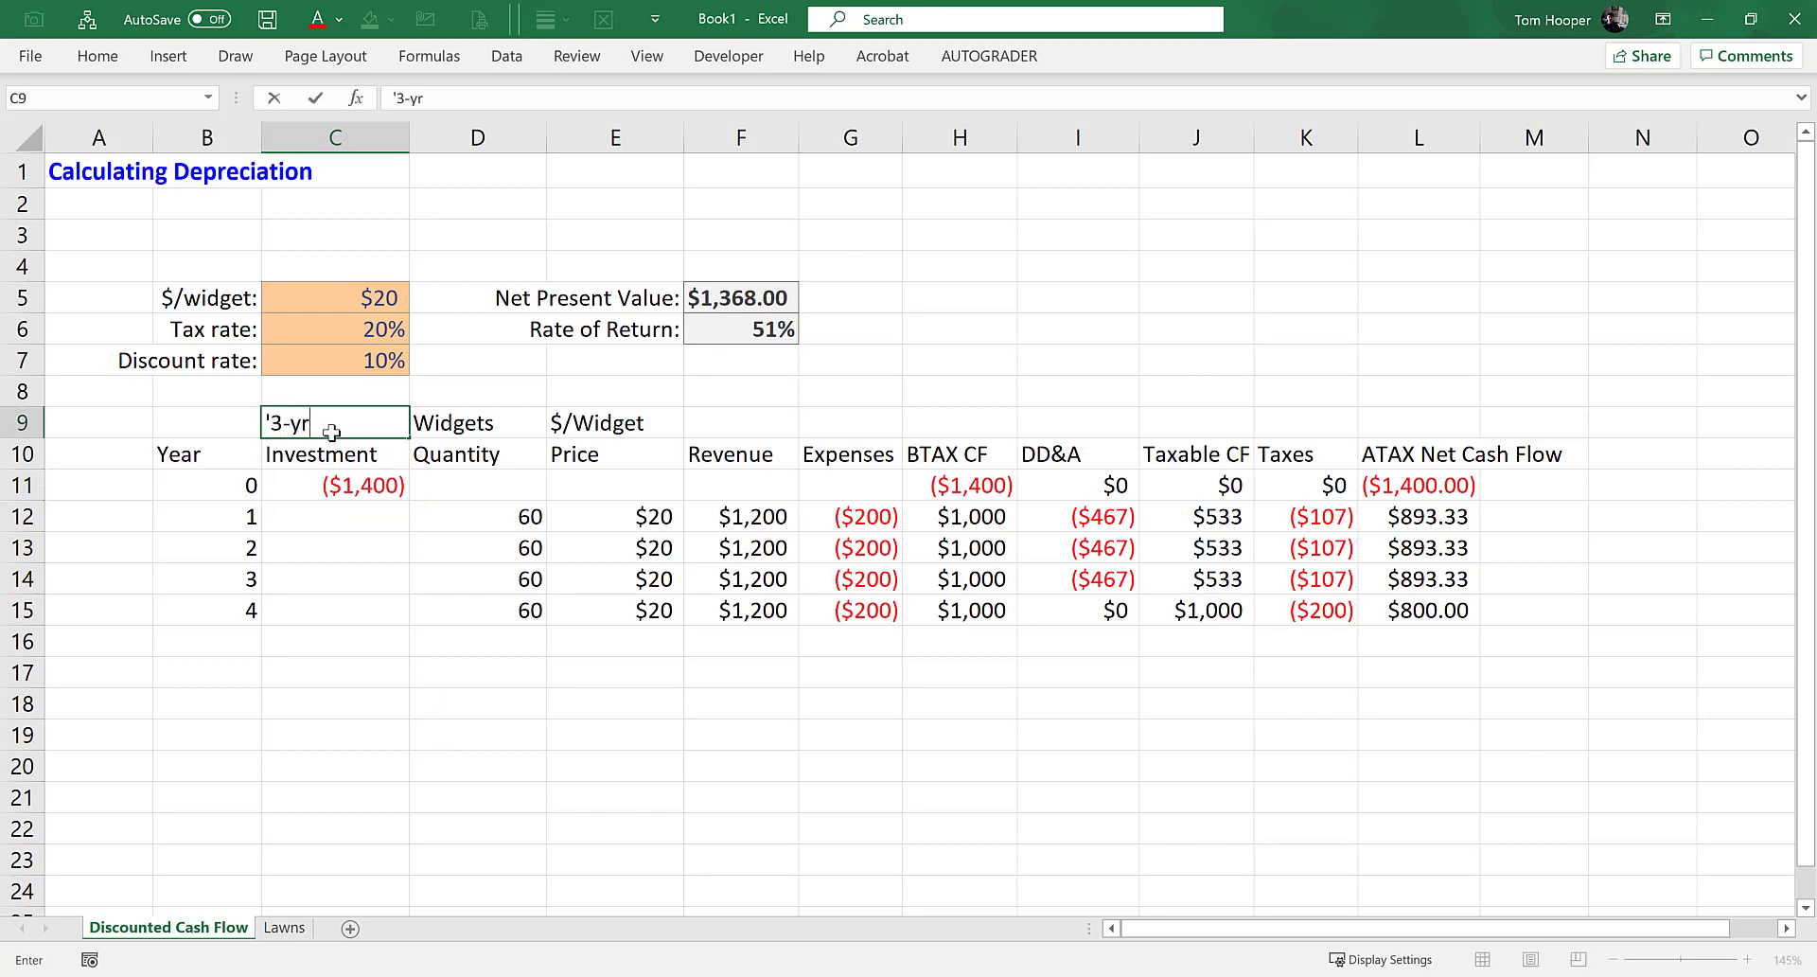
pyautogui.write(' capital')
pyautogui.press('Return')
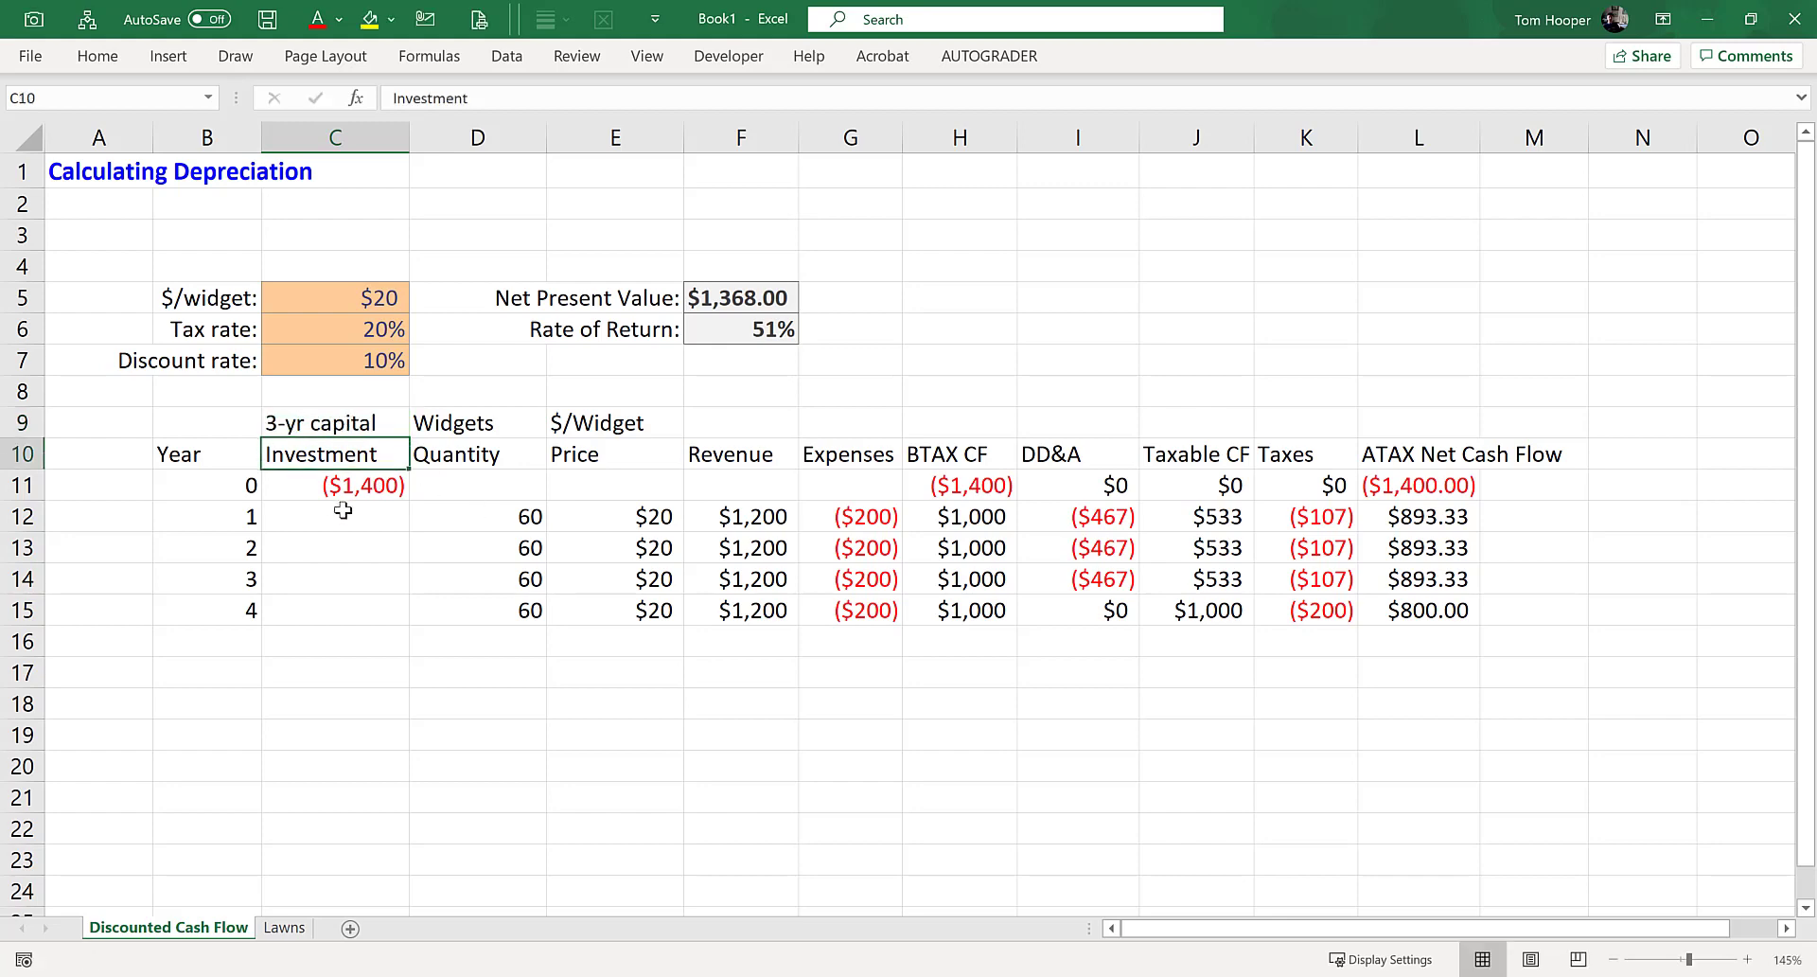
# - Review the year 0 investment, the year 0 DD&A cell and the year 1 DD&A formula
pyautogui.click(307, 491)
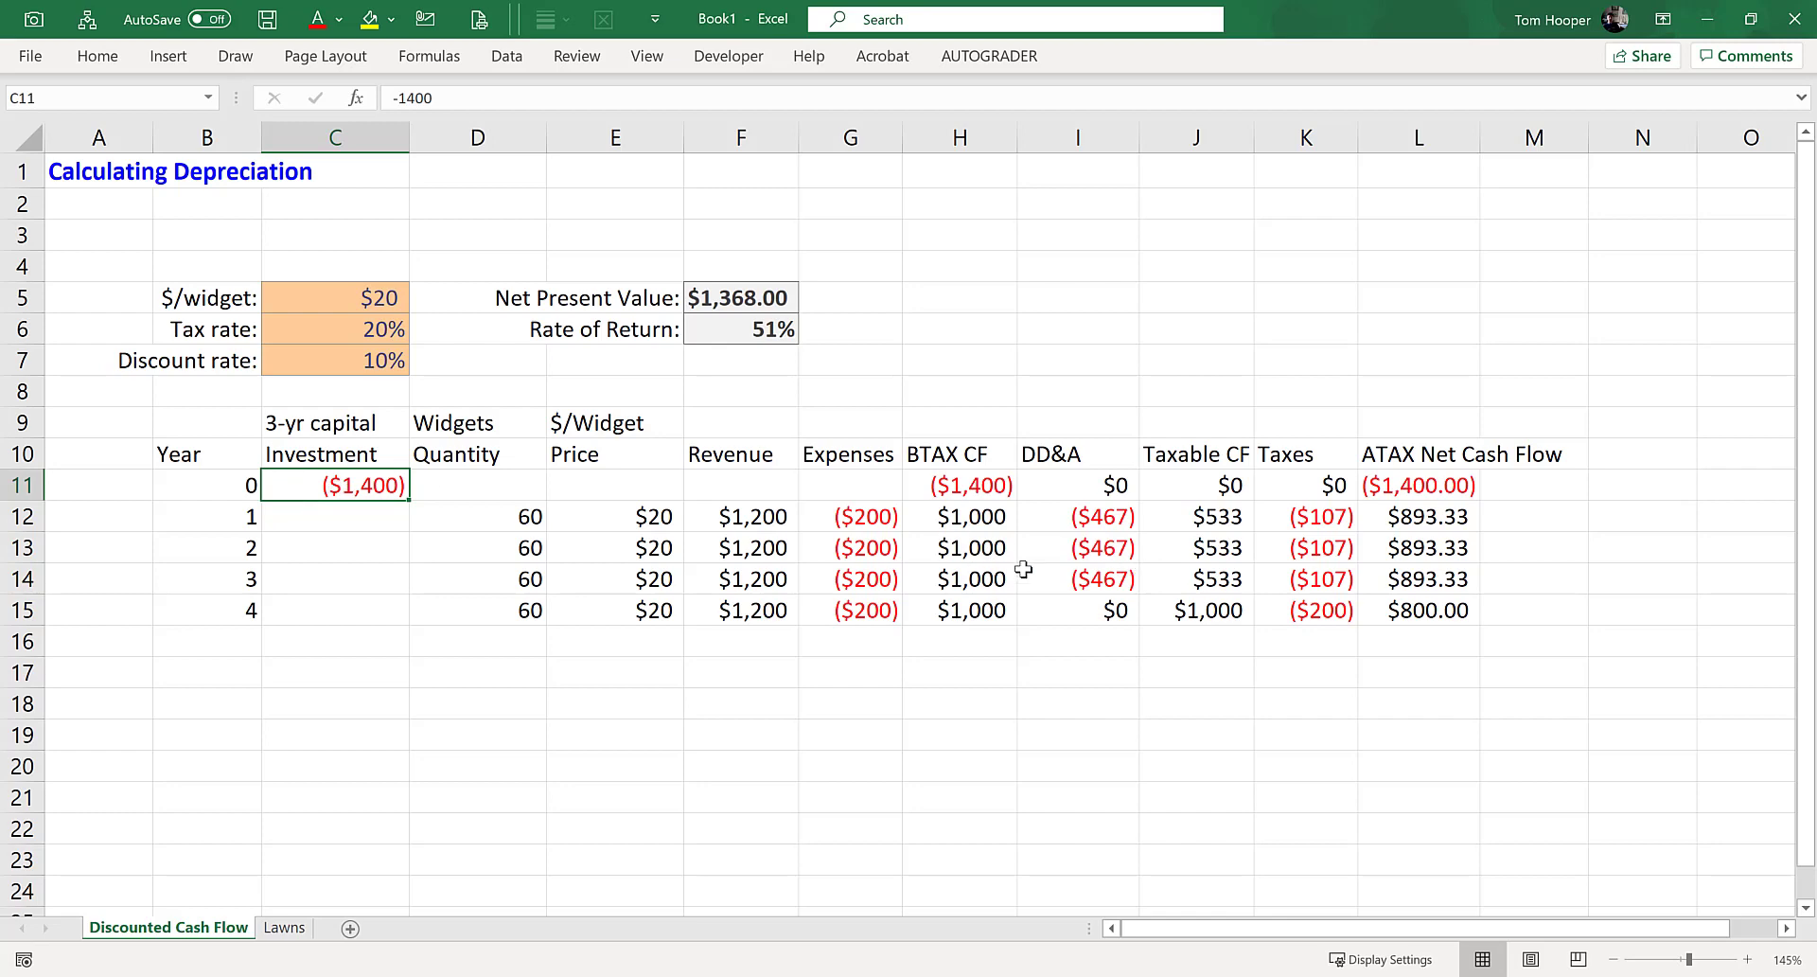
pyautogui.click(1052, 486)
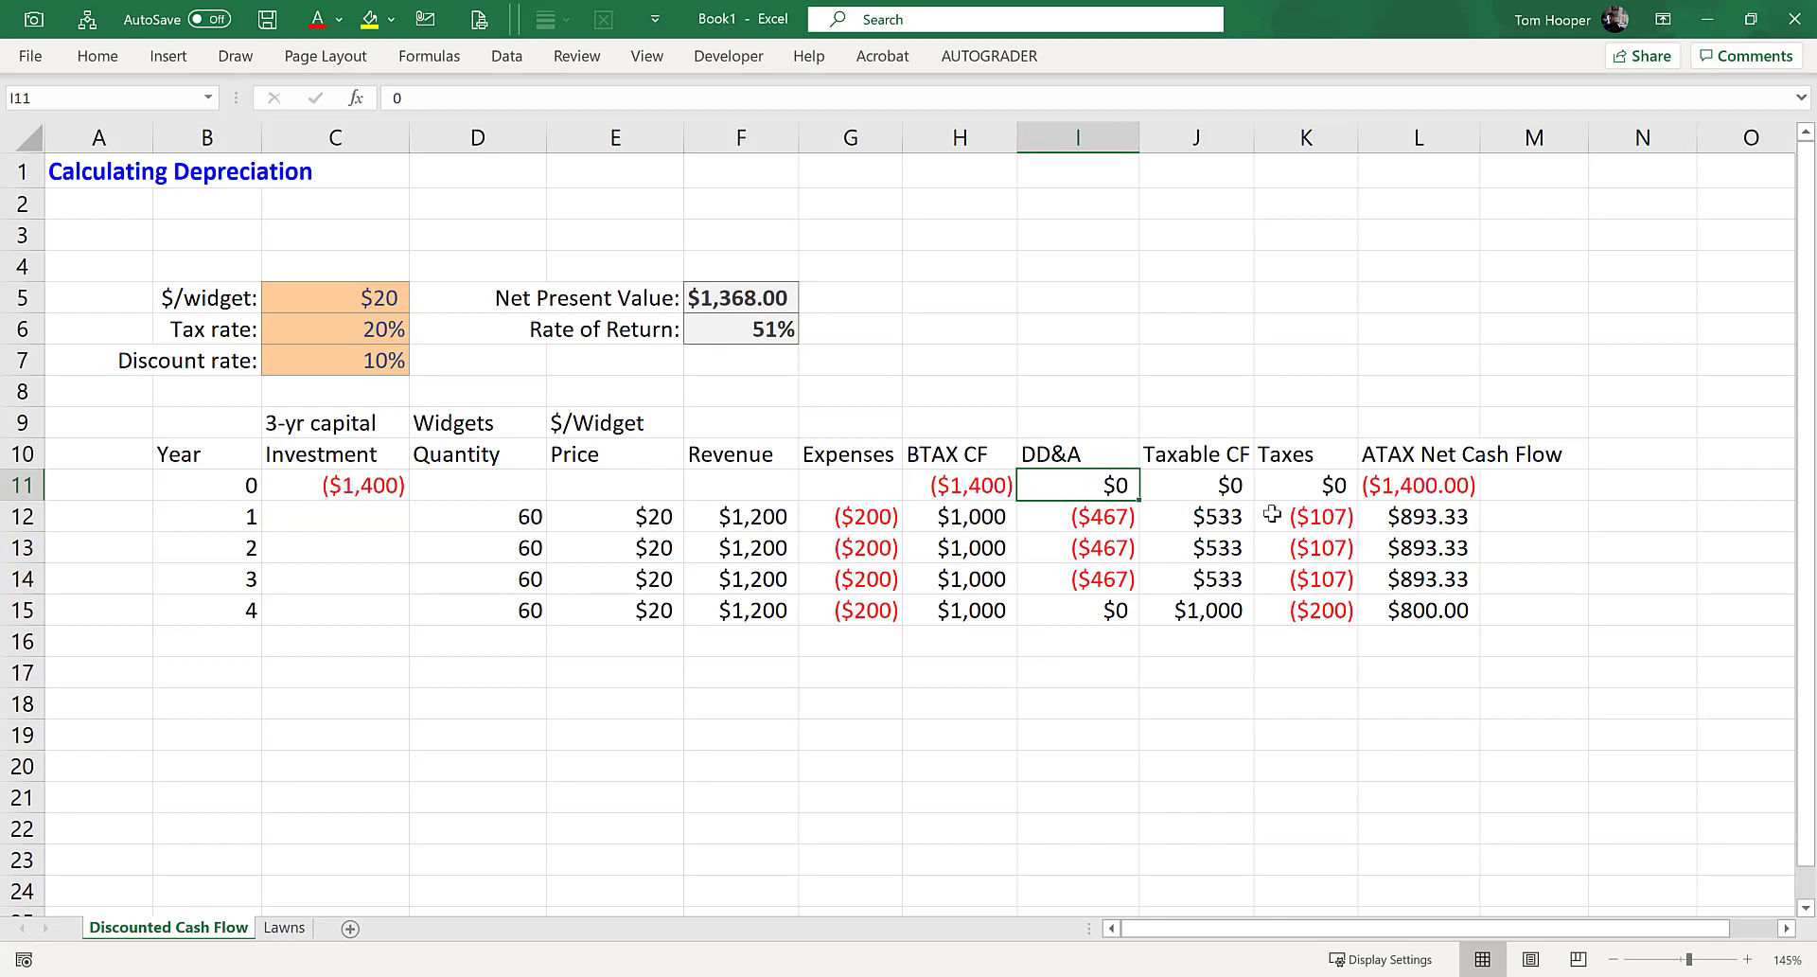
pyautogui.doubleClick(1059, 517)
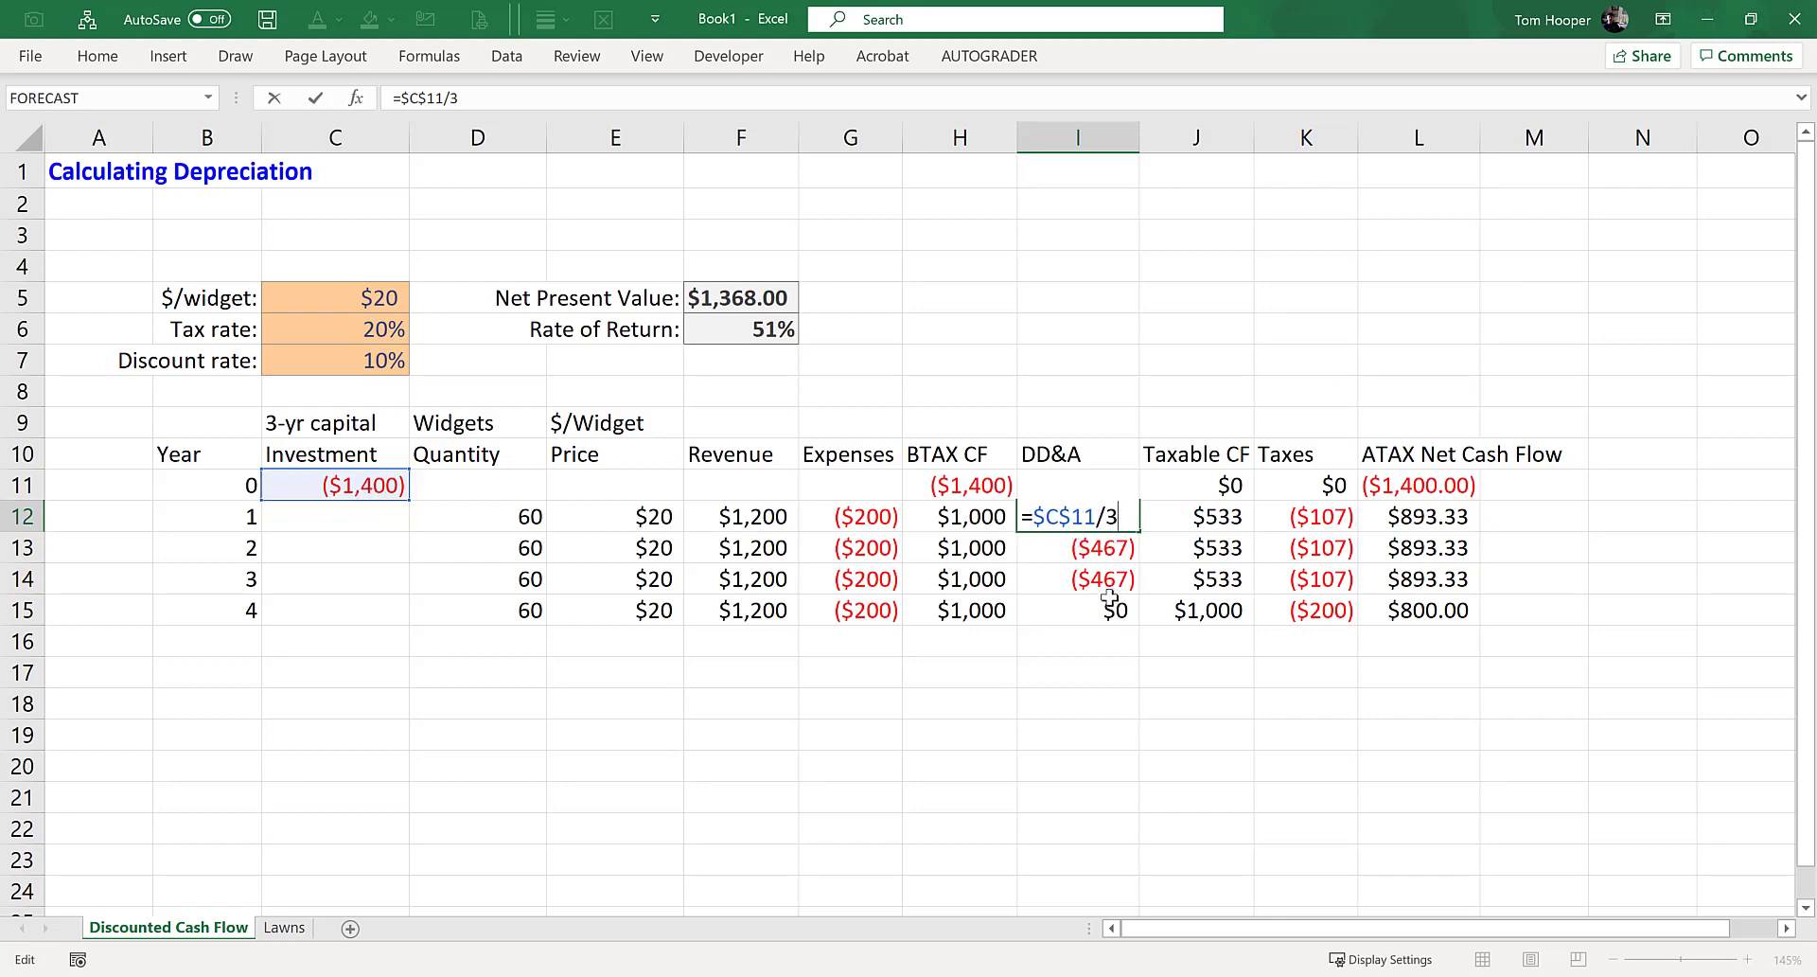
pyautogui.hotkey('ctrl', 'Return')
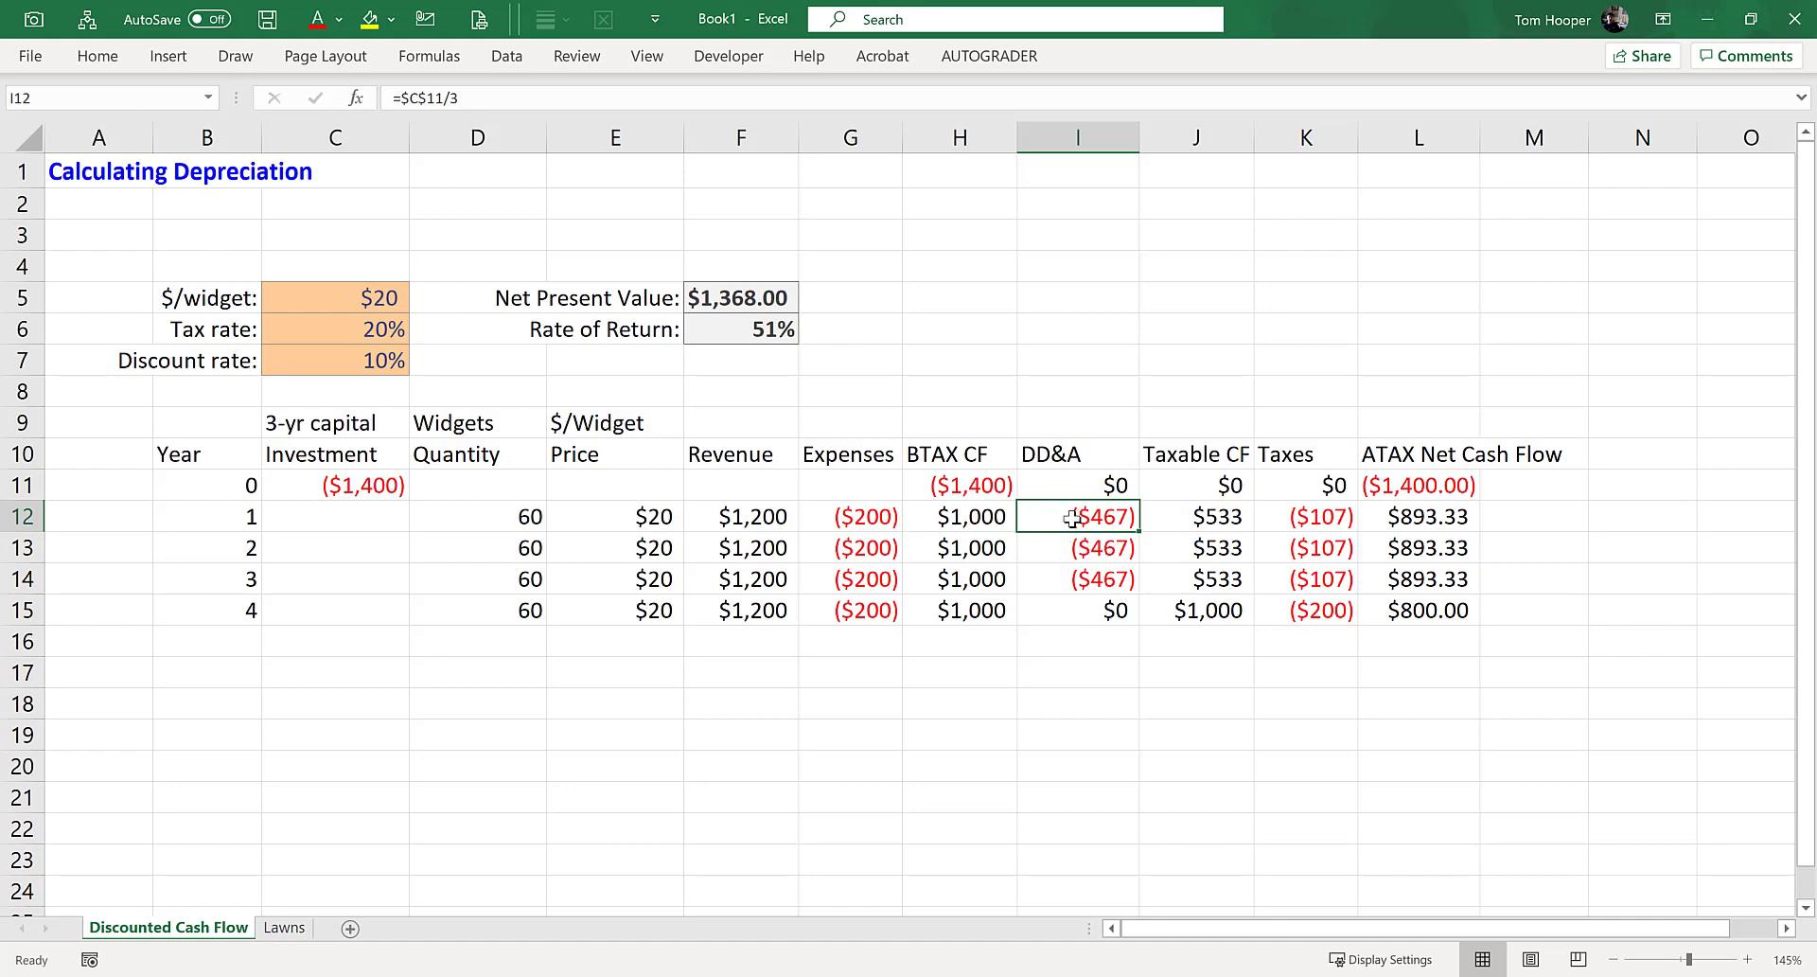
# - Insert a new column before DD&A and head it "3-yr prop" in row 9 and "Schedule" in row 10
pyautogui.click(1082, 426)
pyautogui.hotkey('alt', 'i')
pyautogui.press('c')
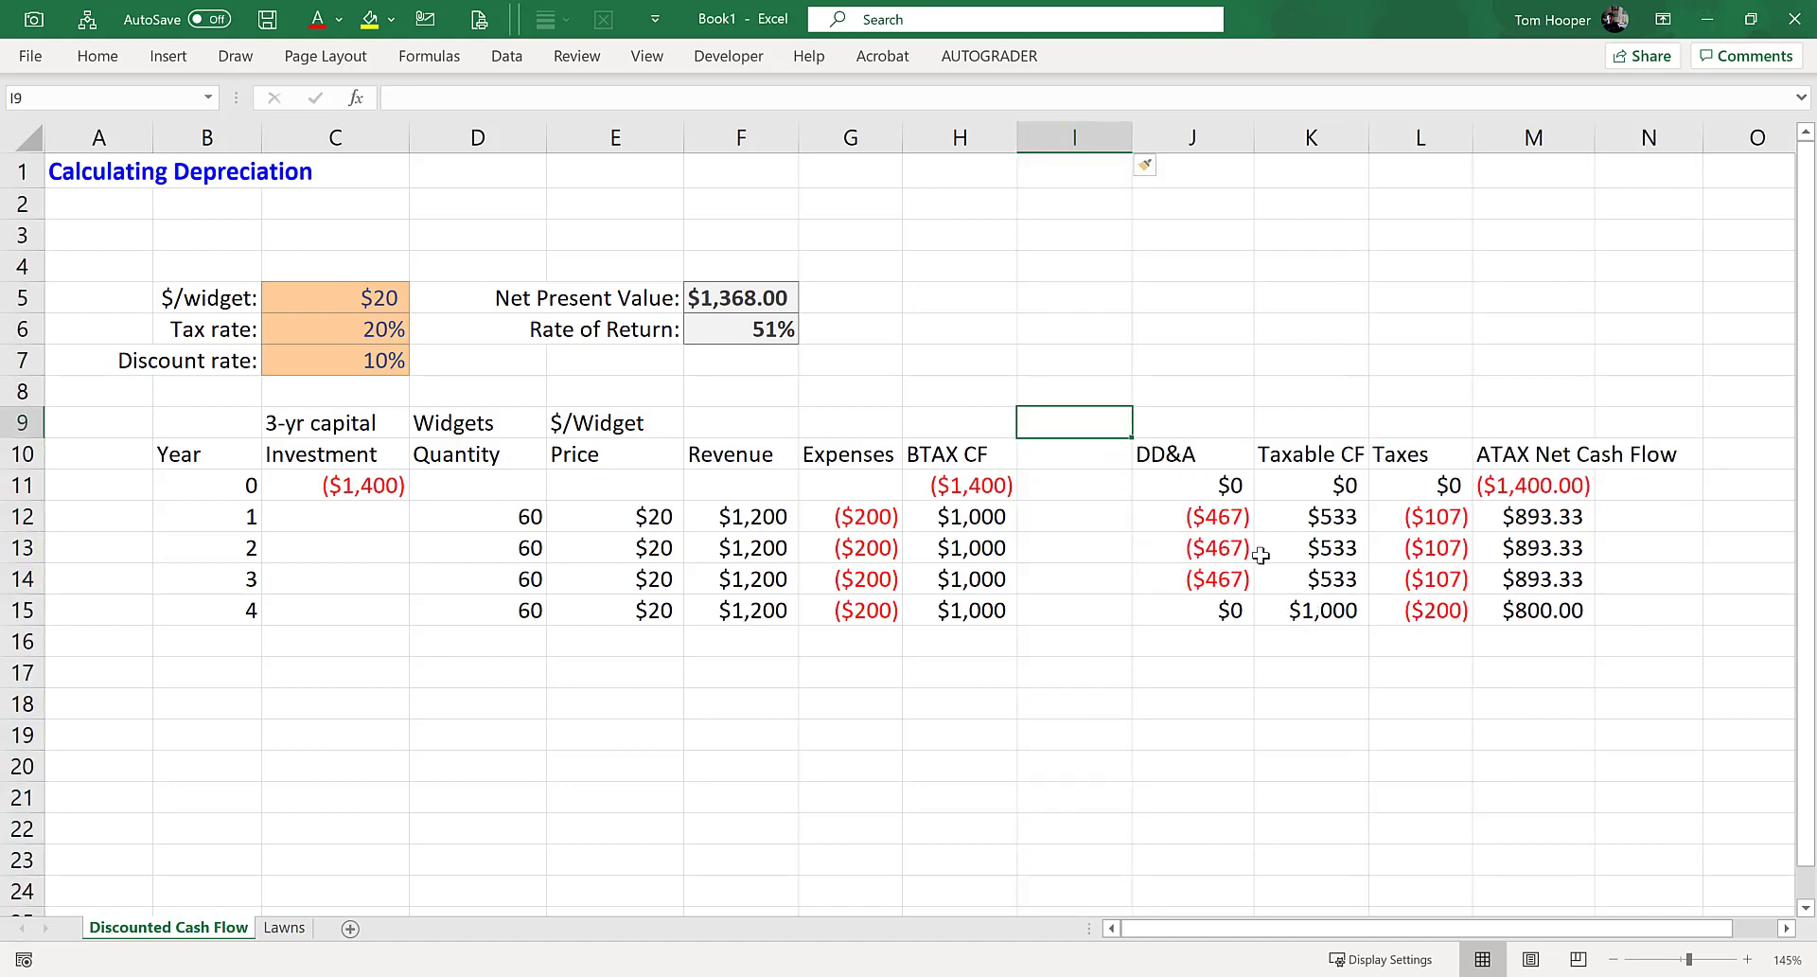
pyautogui.write("'3-yr prop")
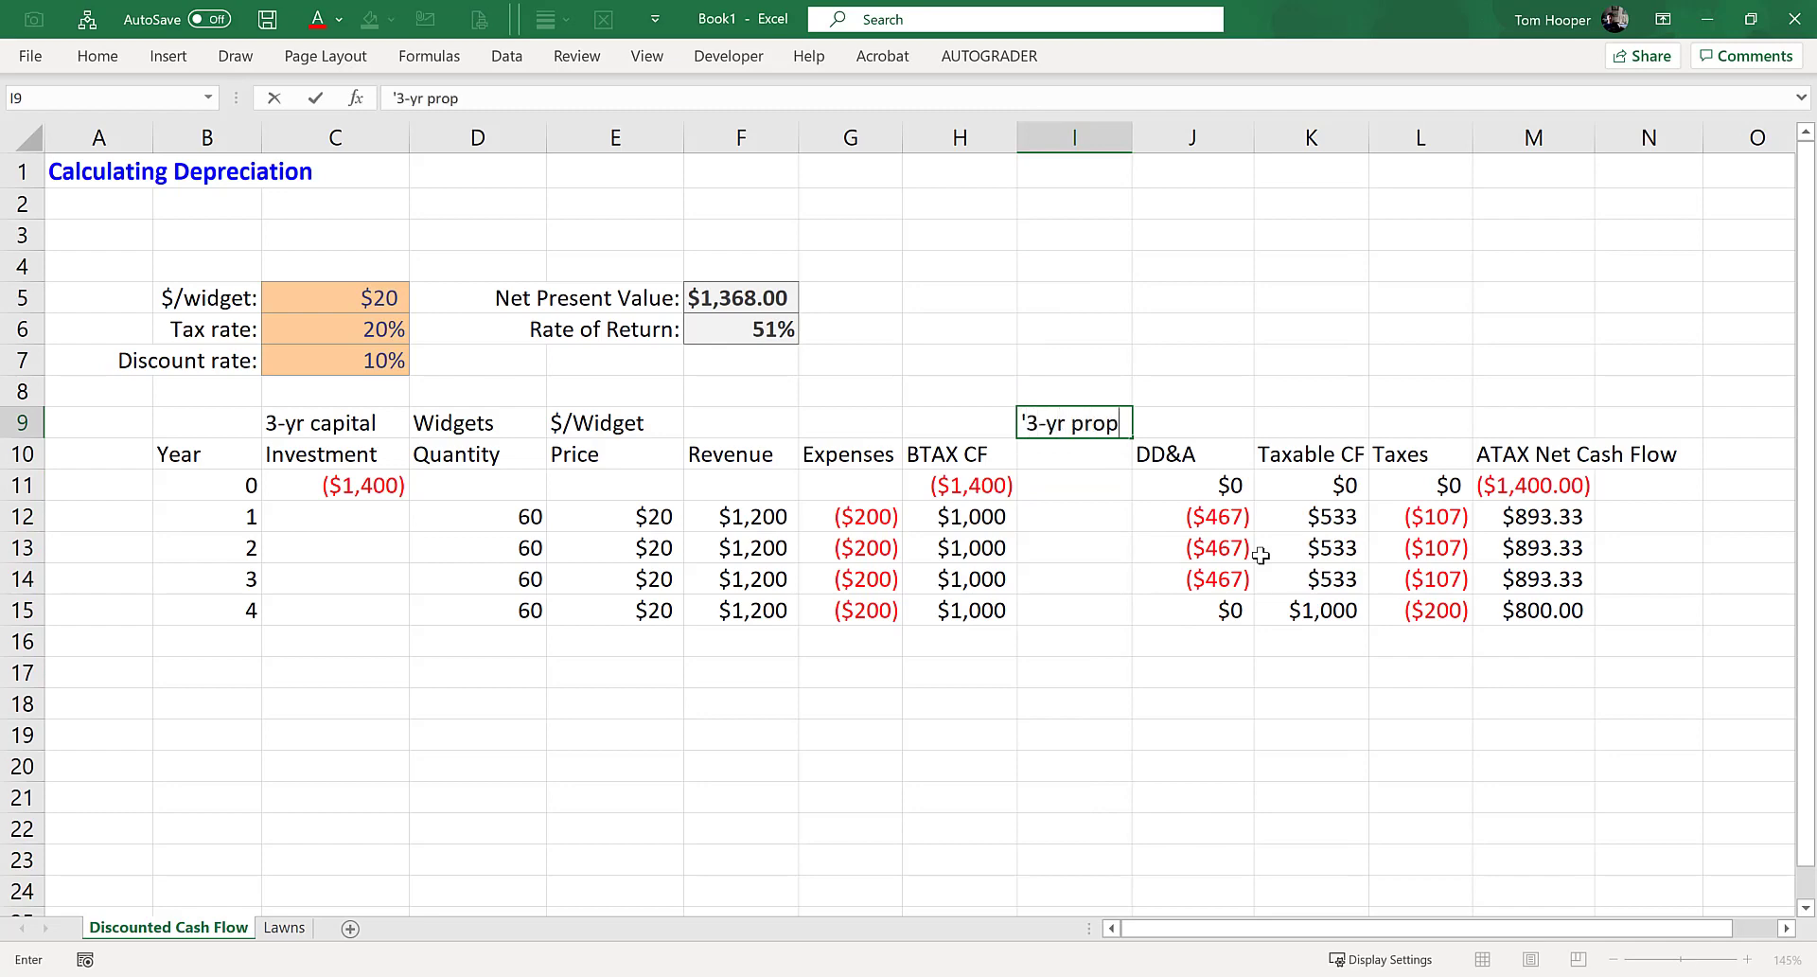
pyautogui.press('Return')
pyautogui.write('Schedu')
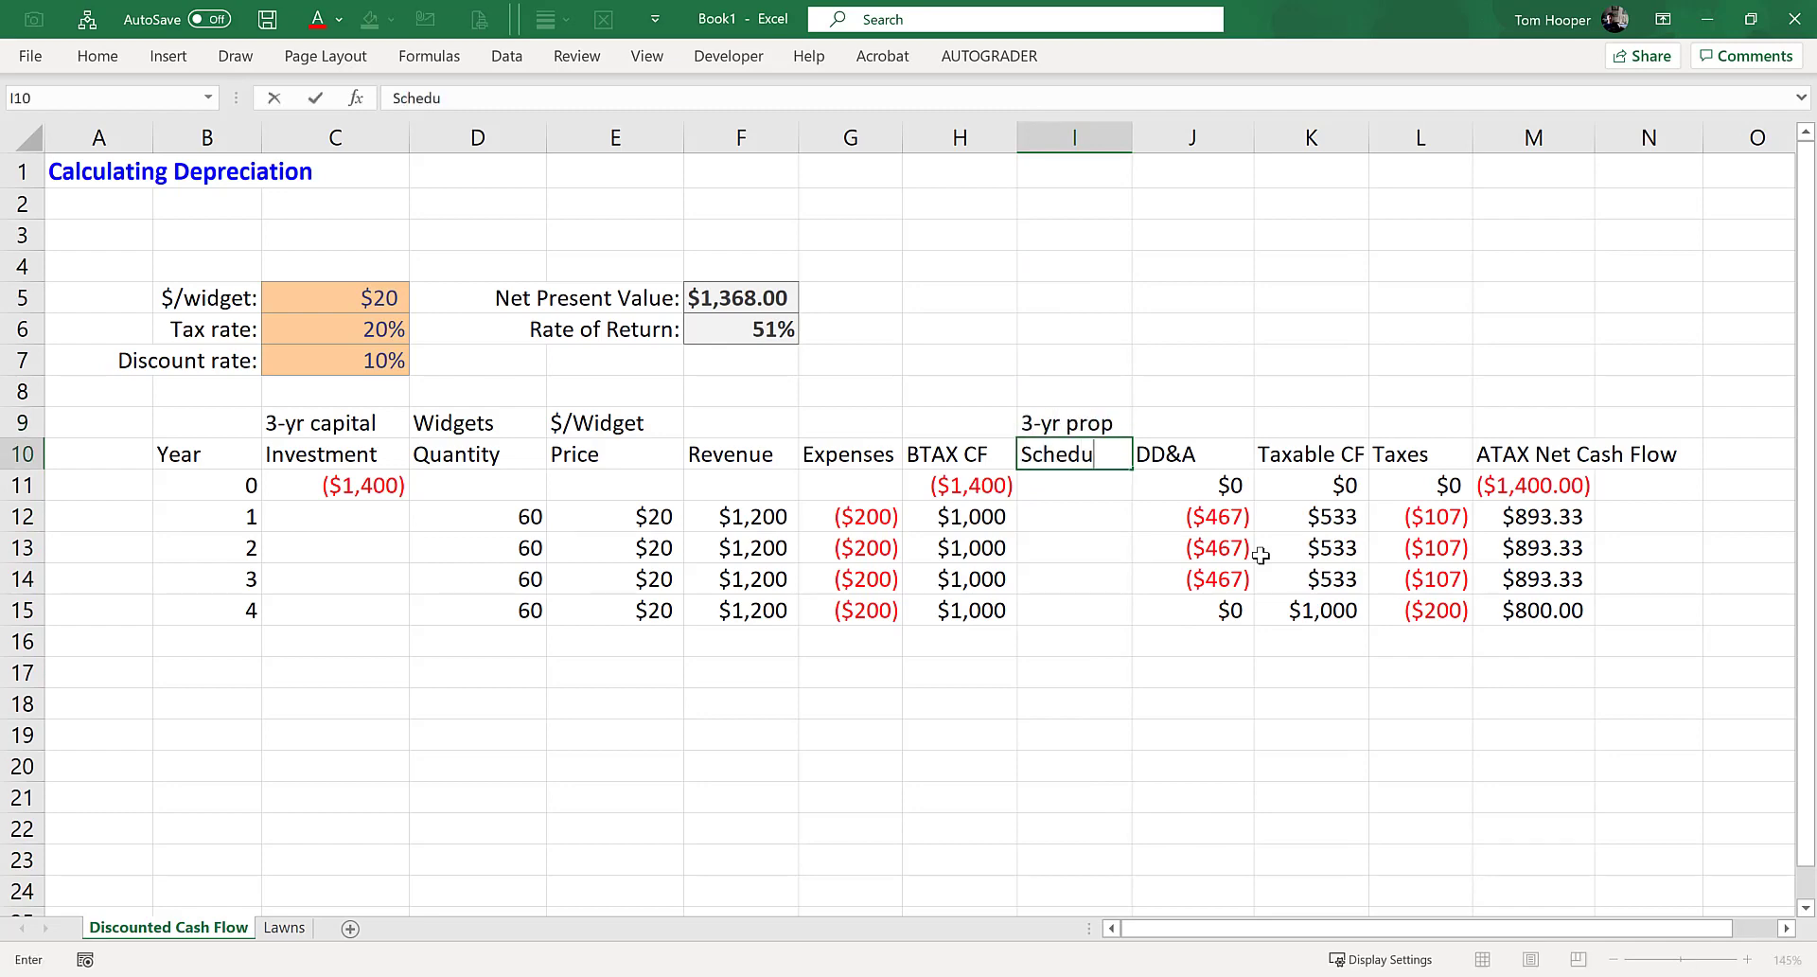
pyautogui.write('le')
pyautogui.press('Return')
# - Enter 0% for year 0 and =1/3 for year 1 in the Schedule column, formatting year 1 as a percentage with one decimal
pyautogui.write('0%')
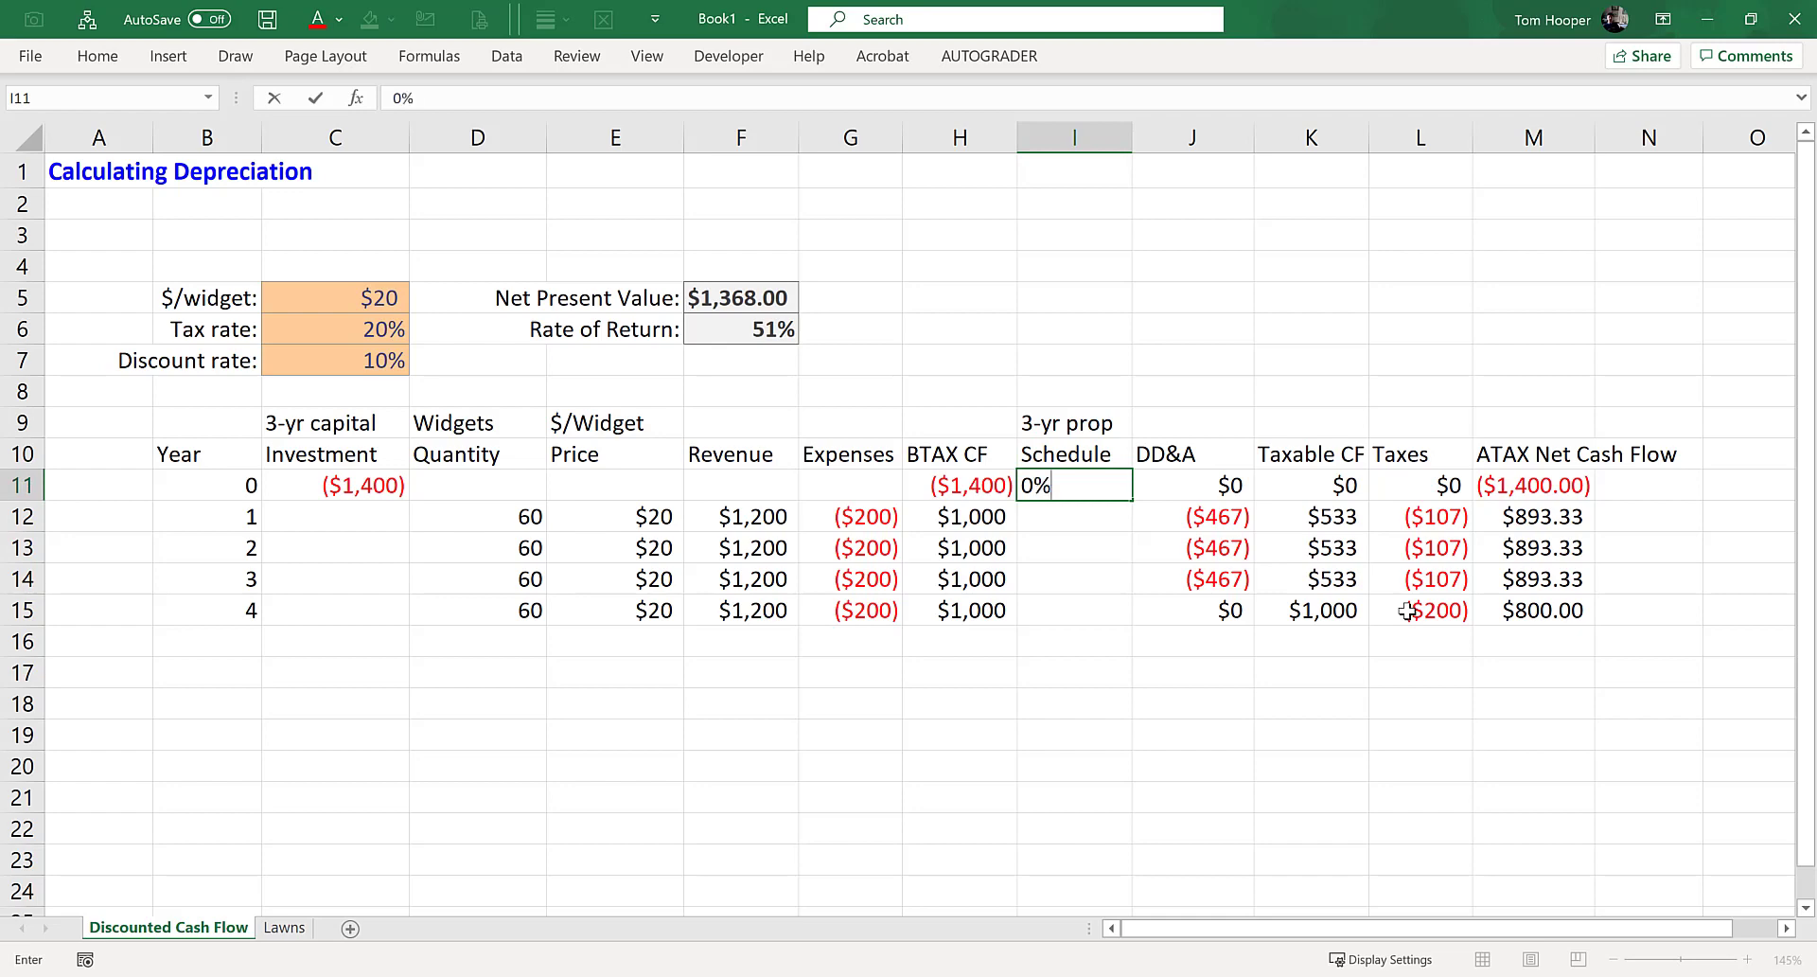
pyautogui.press('Return')
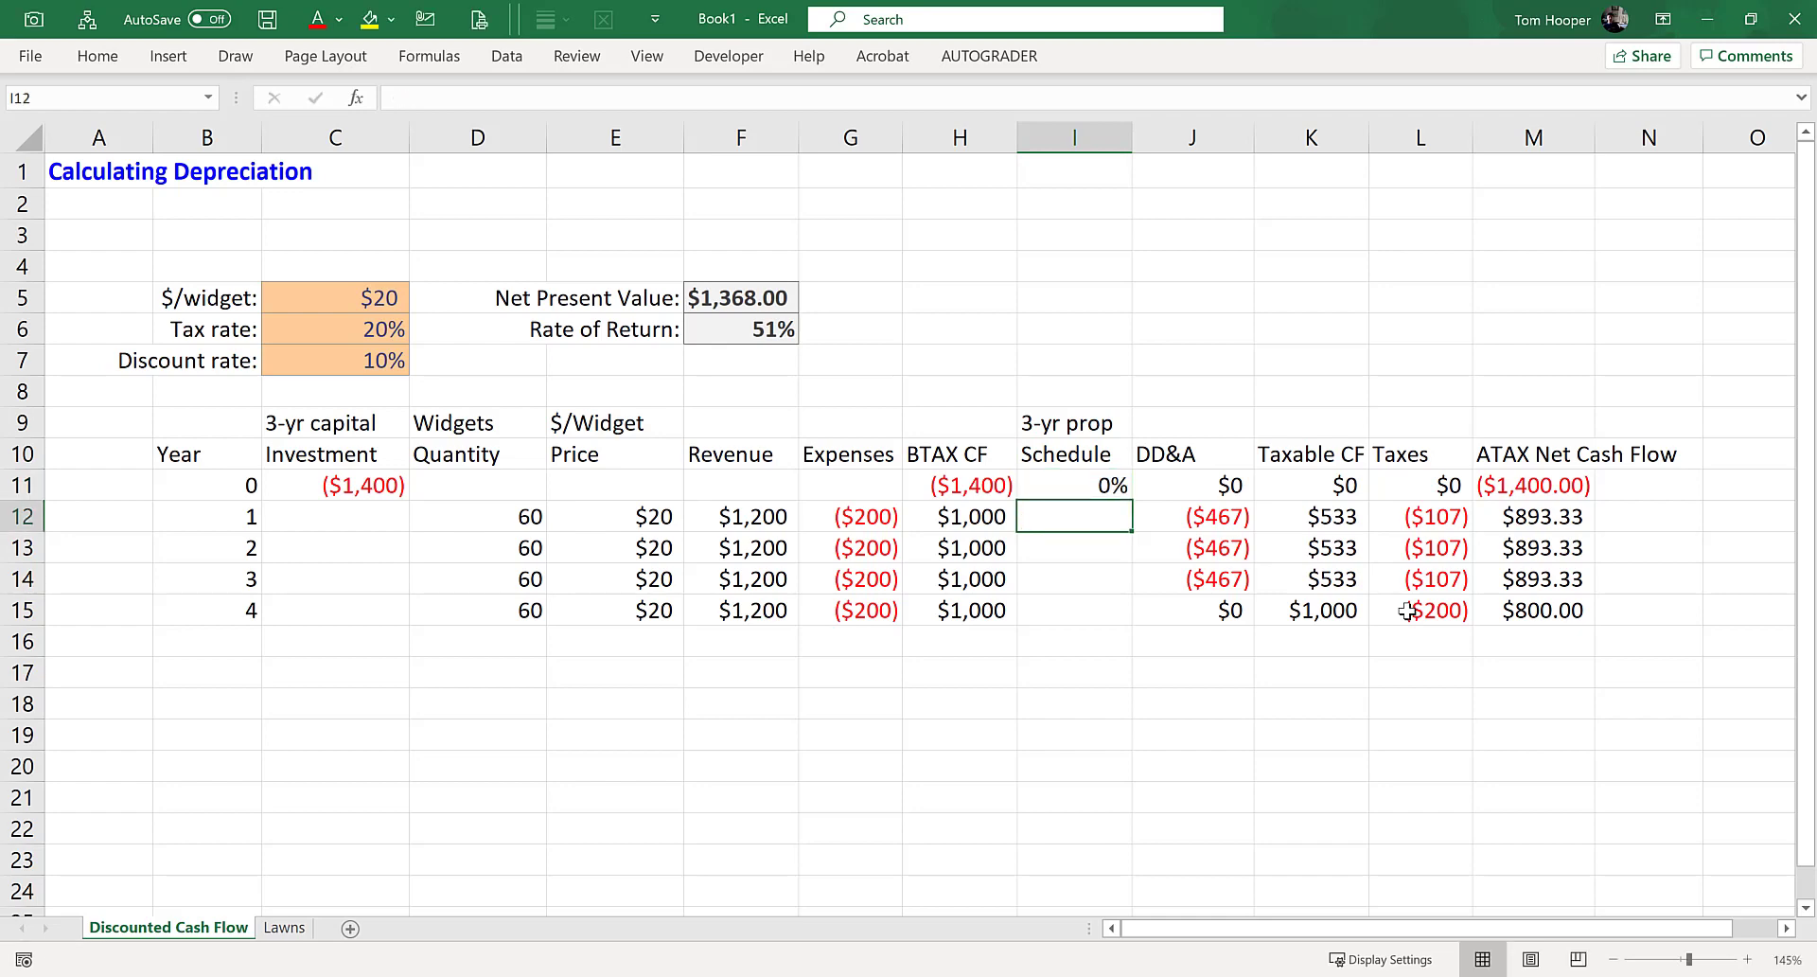
pyautogui.write('=1/3')
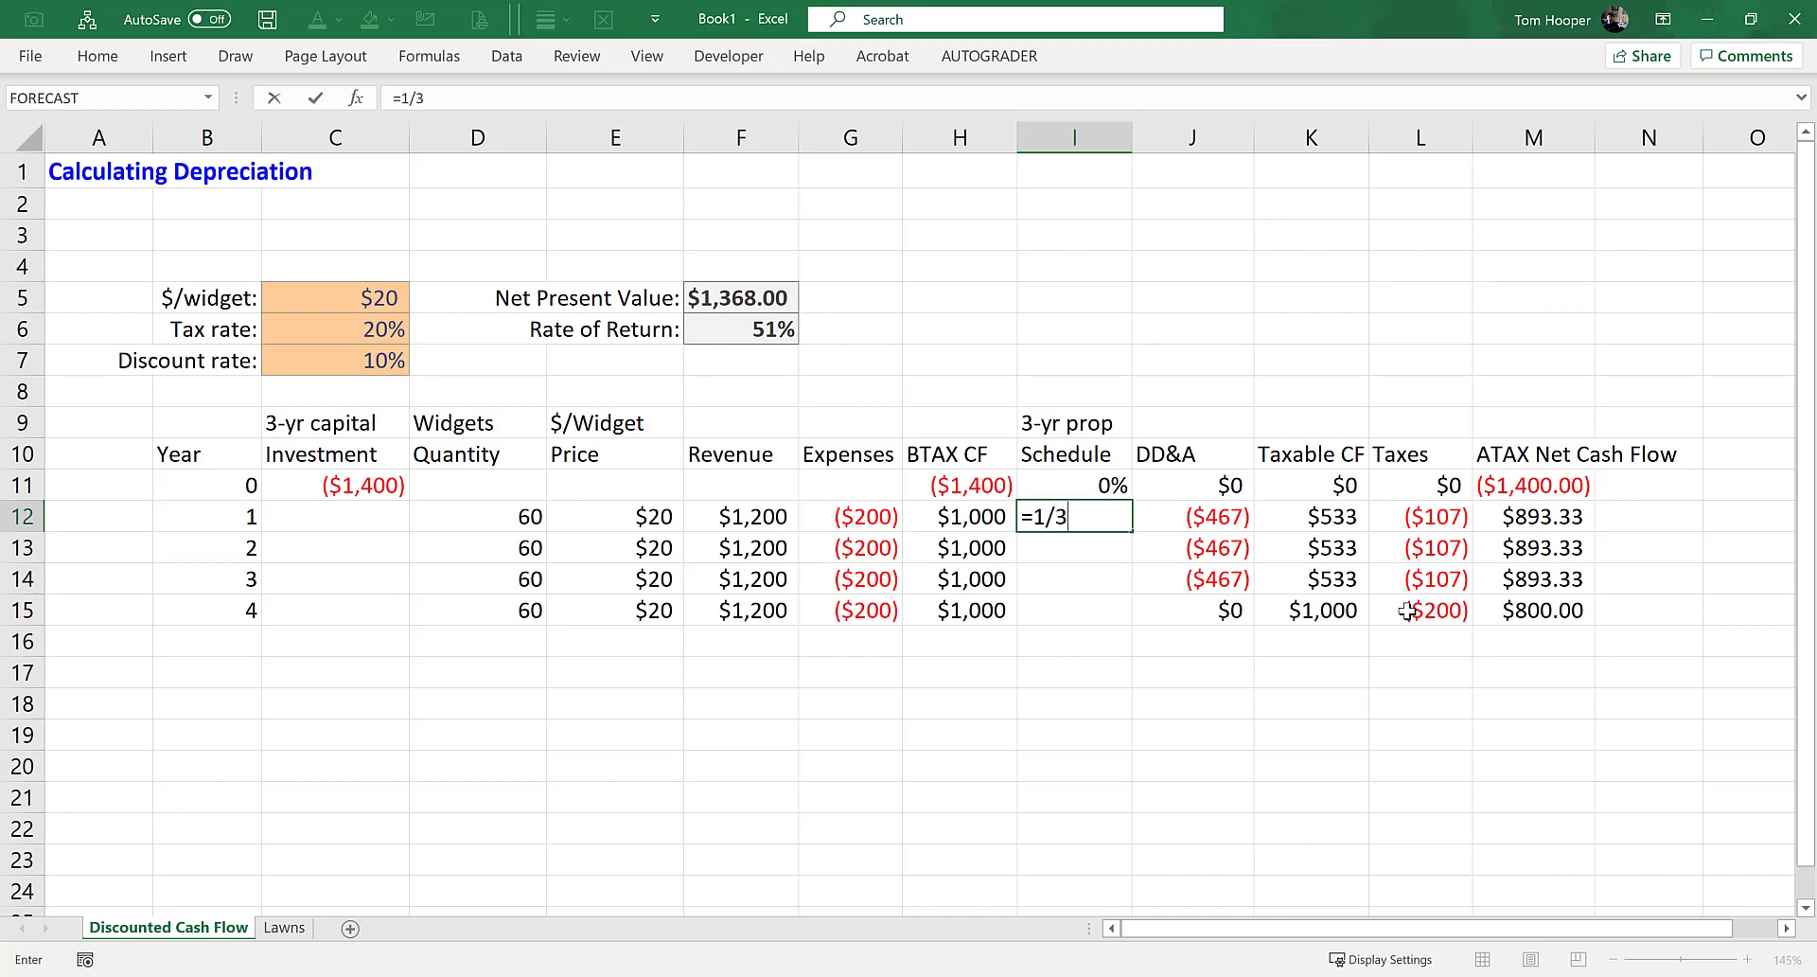
pyautogui.press('Return')
pyautogui.press('Up')
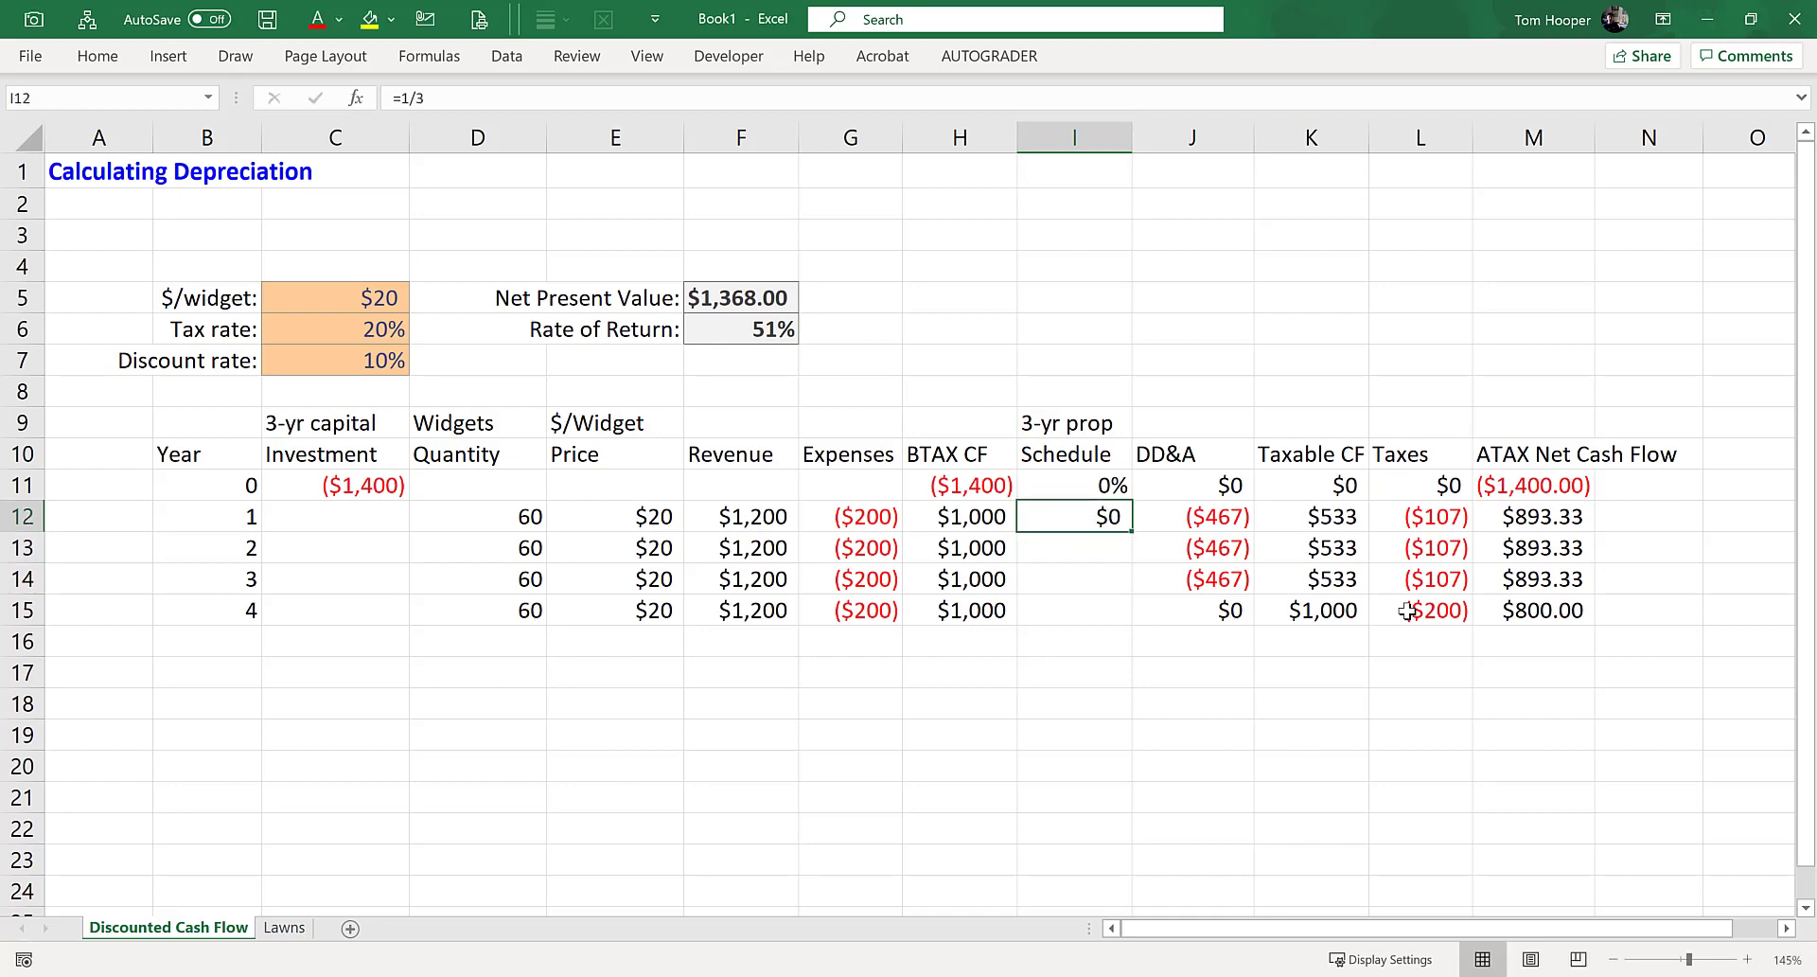
pyautogui.hotkey('ctrl', 'shift', '5')
pyautogui.hotkey('alt', 'h')
pyautogui.press('0')
# - Copy the year 1 schedule percentage to years 2 and 3
pyautogui.hotkey('ctrl', 'c')
pyautogui.press('Down')
pyautogui.hotkey('ctrl', 'v')
pyautogui.press('Down')
pyautogui.hotkey('ctrl', 'v')
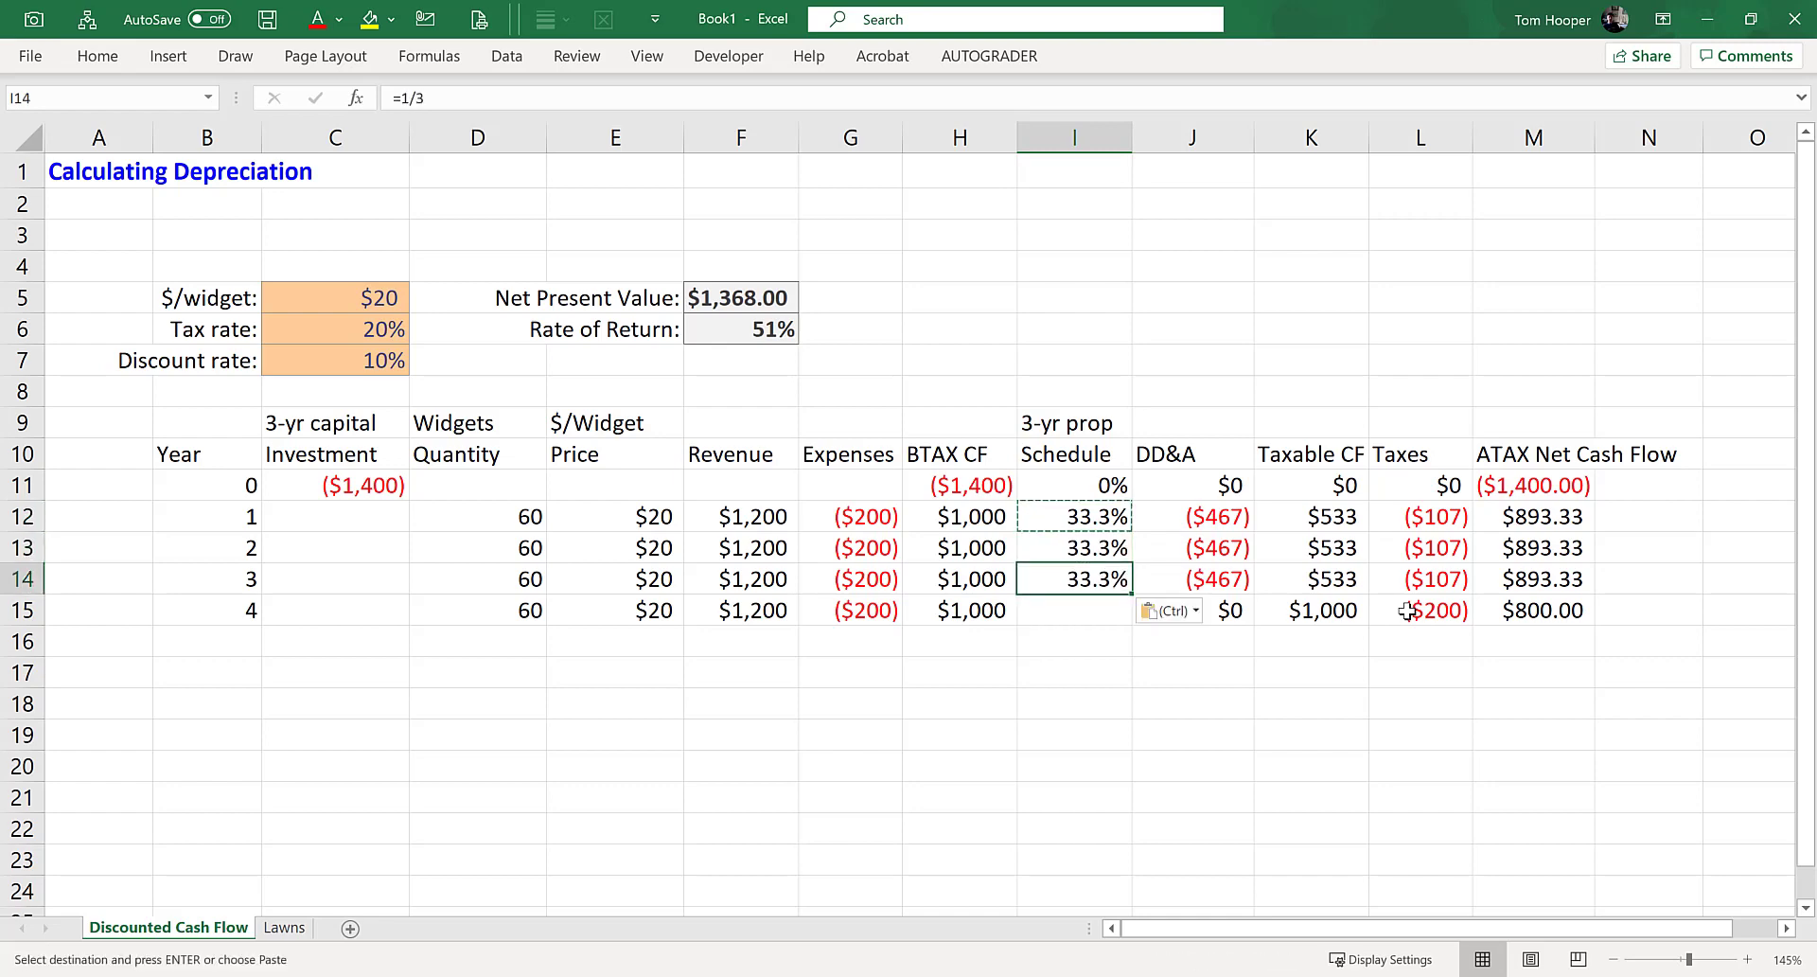
pyautogui.press('Down')
pyautogui.press('Escape')
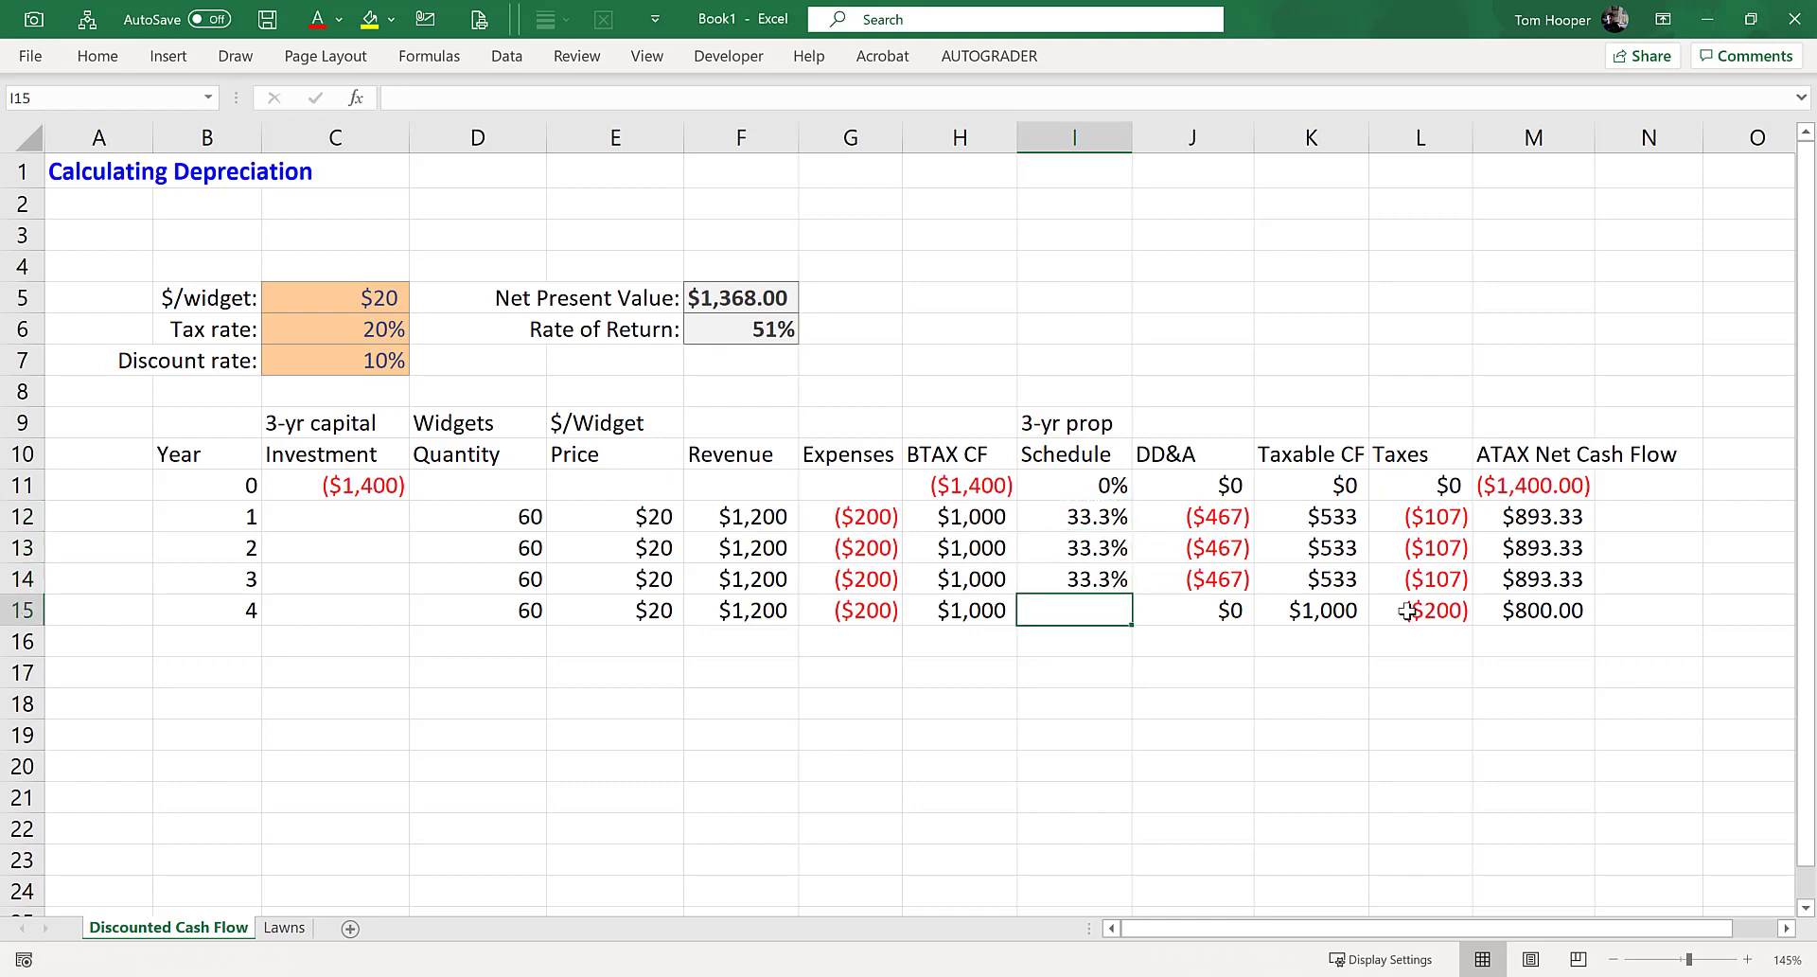
# - Set the year 0 DD&A cell J11 to the formula =$C$11*I11, with an absolute reference to the investment
pyautogui.click(1223, 511)
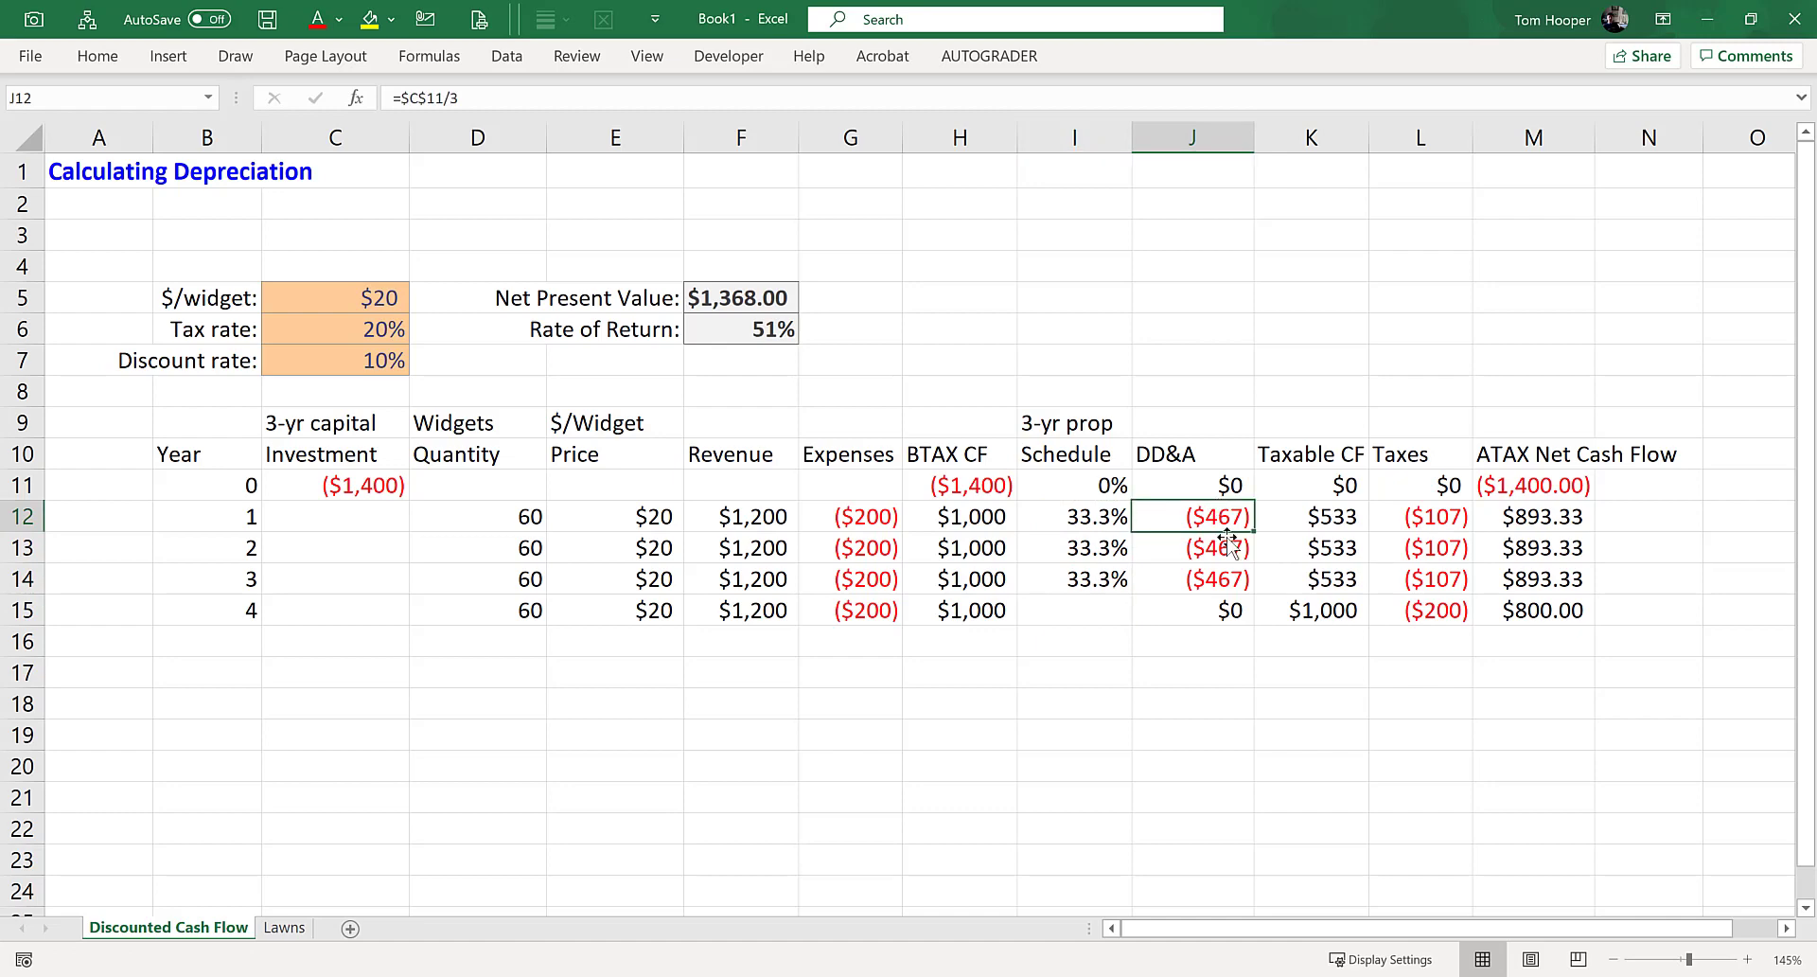
pyautogui.press('Up')
pyautogui.write('0')
pyautogui.hotkey('ctrl', 'Return')
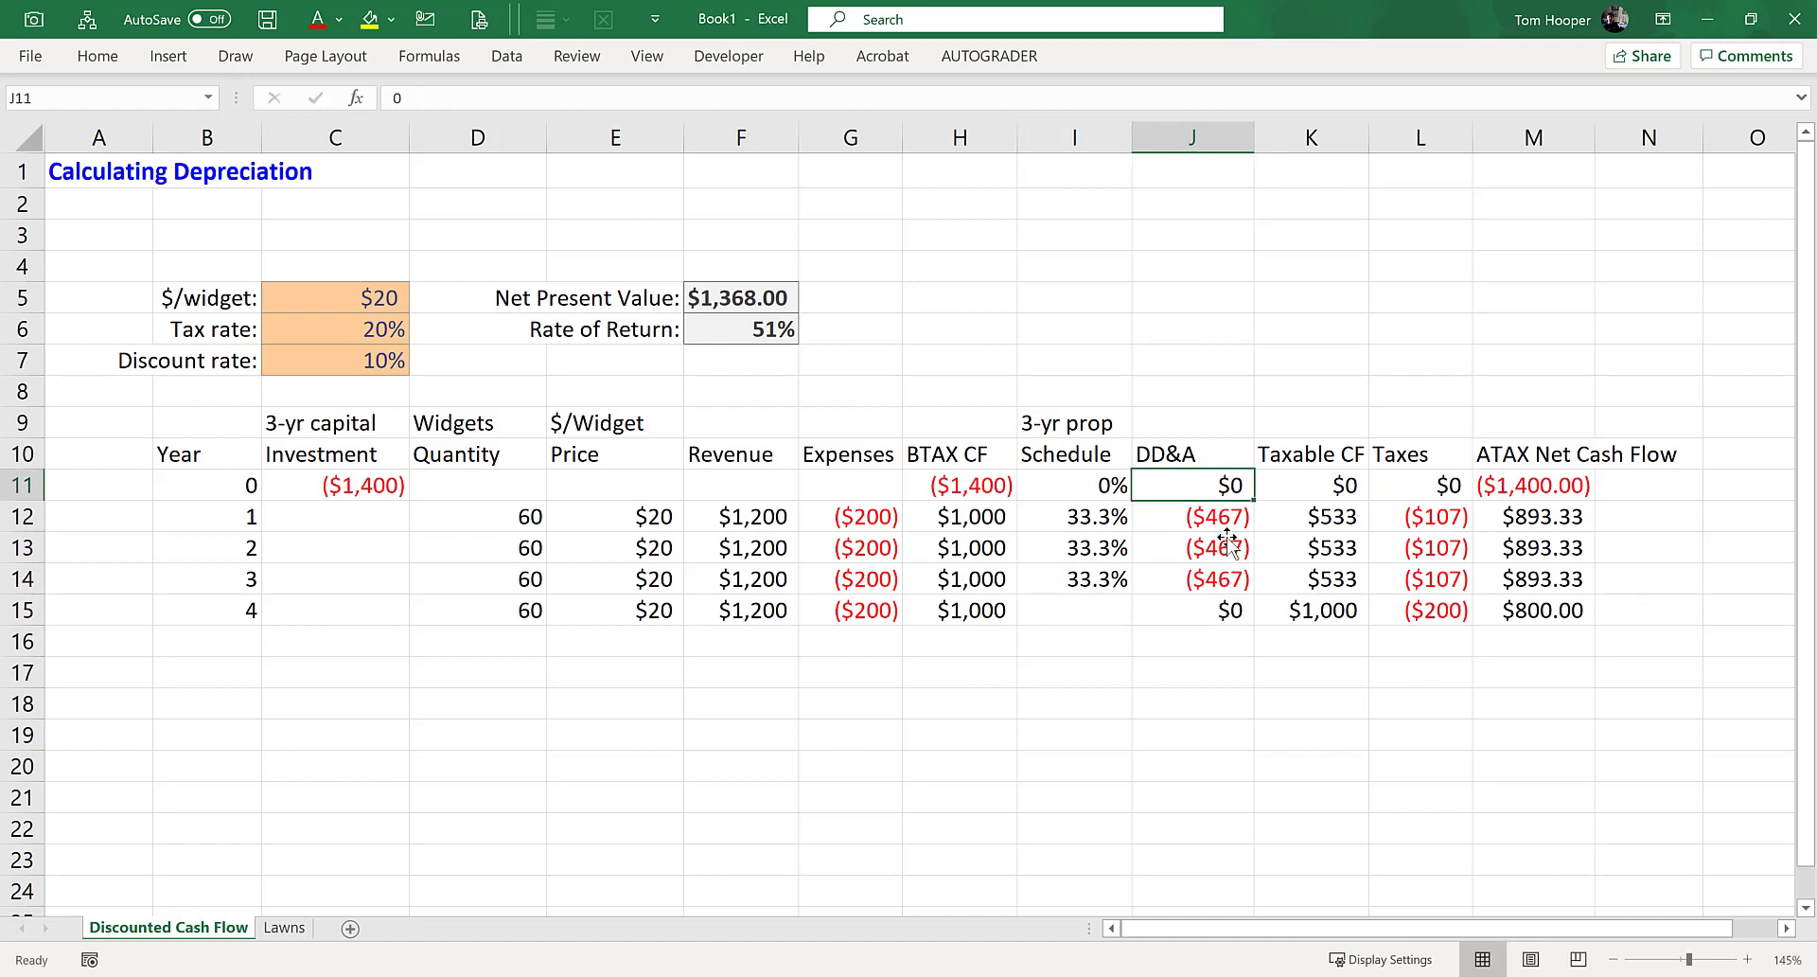
pyautogui.write('=')
pyautogui.click(330, 484)
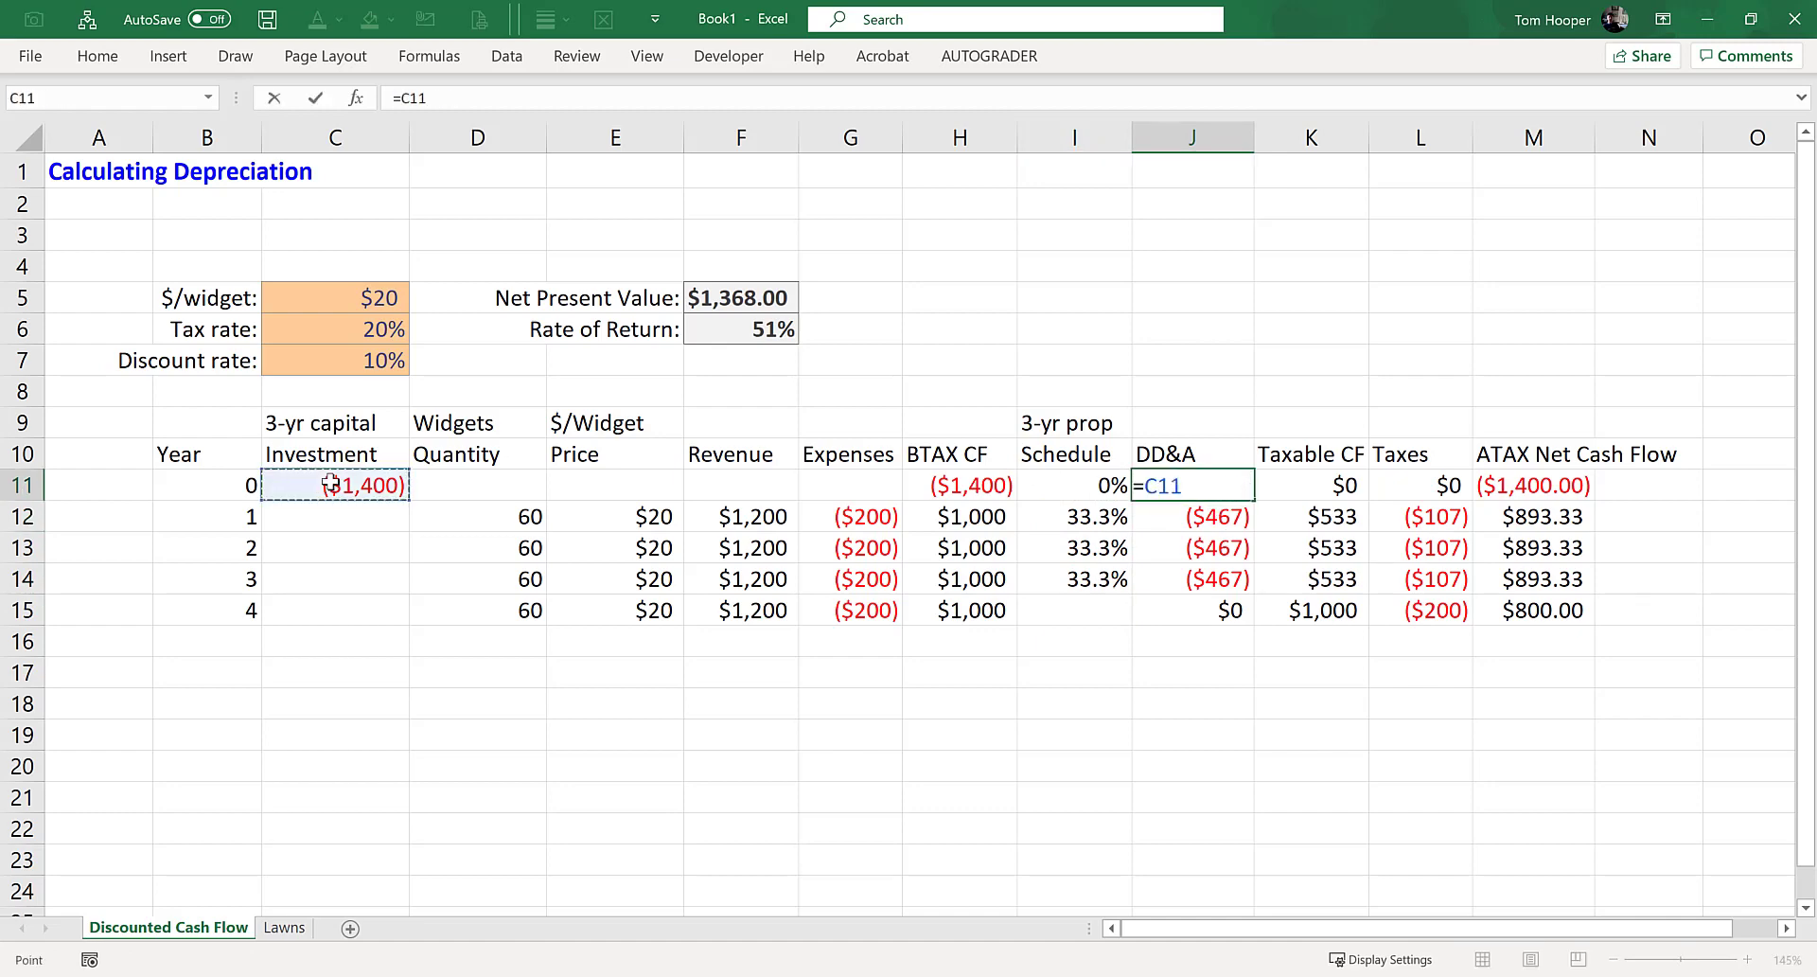
pyautogui.press('F4')
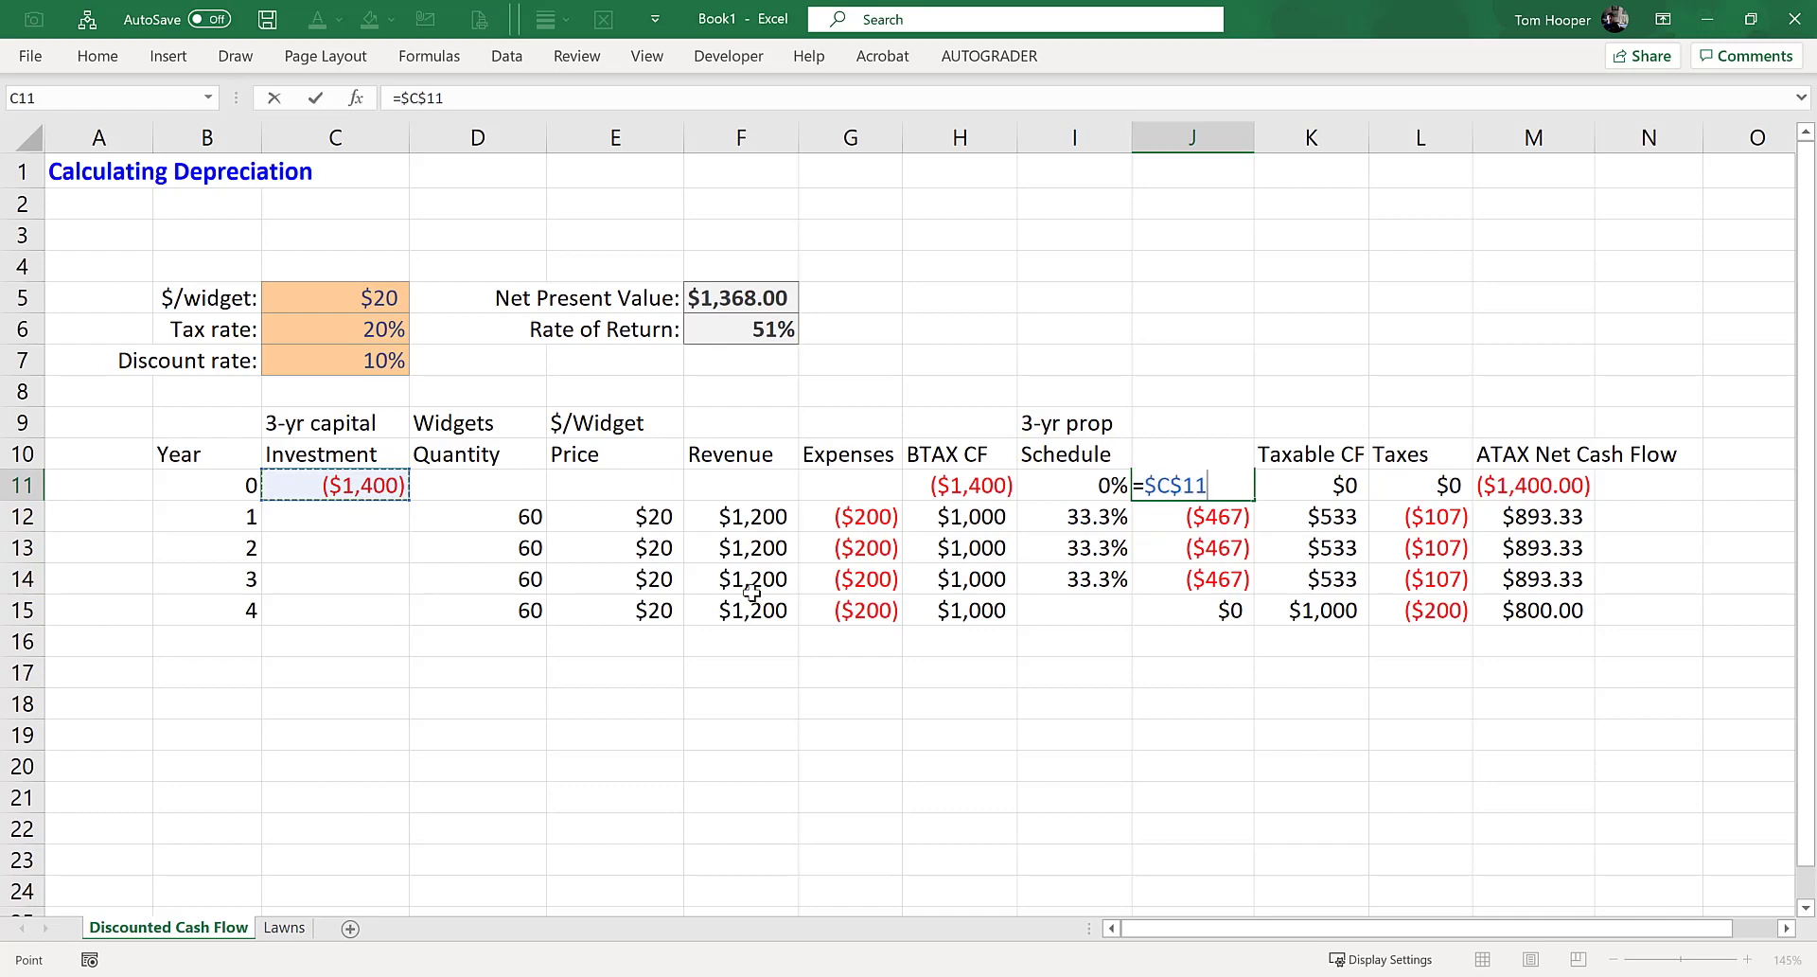
pyautogui.write('*I11')
pyautogui.press('Return')
# - Copy the year 0 DD&A formula down through year 4 and check the contents of the year 4 cell
pyautogui.press('Up')
pyautogui.hotkey('ctrl', 'c')
pyautogui.press('Down')
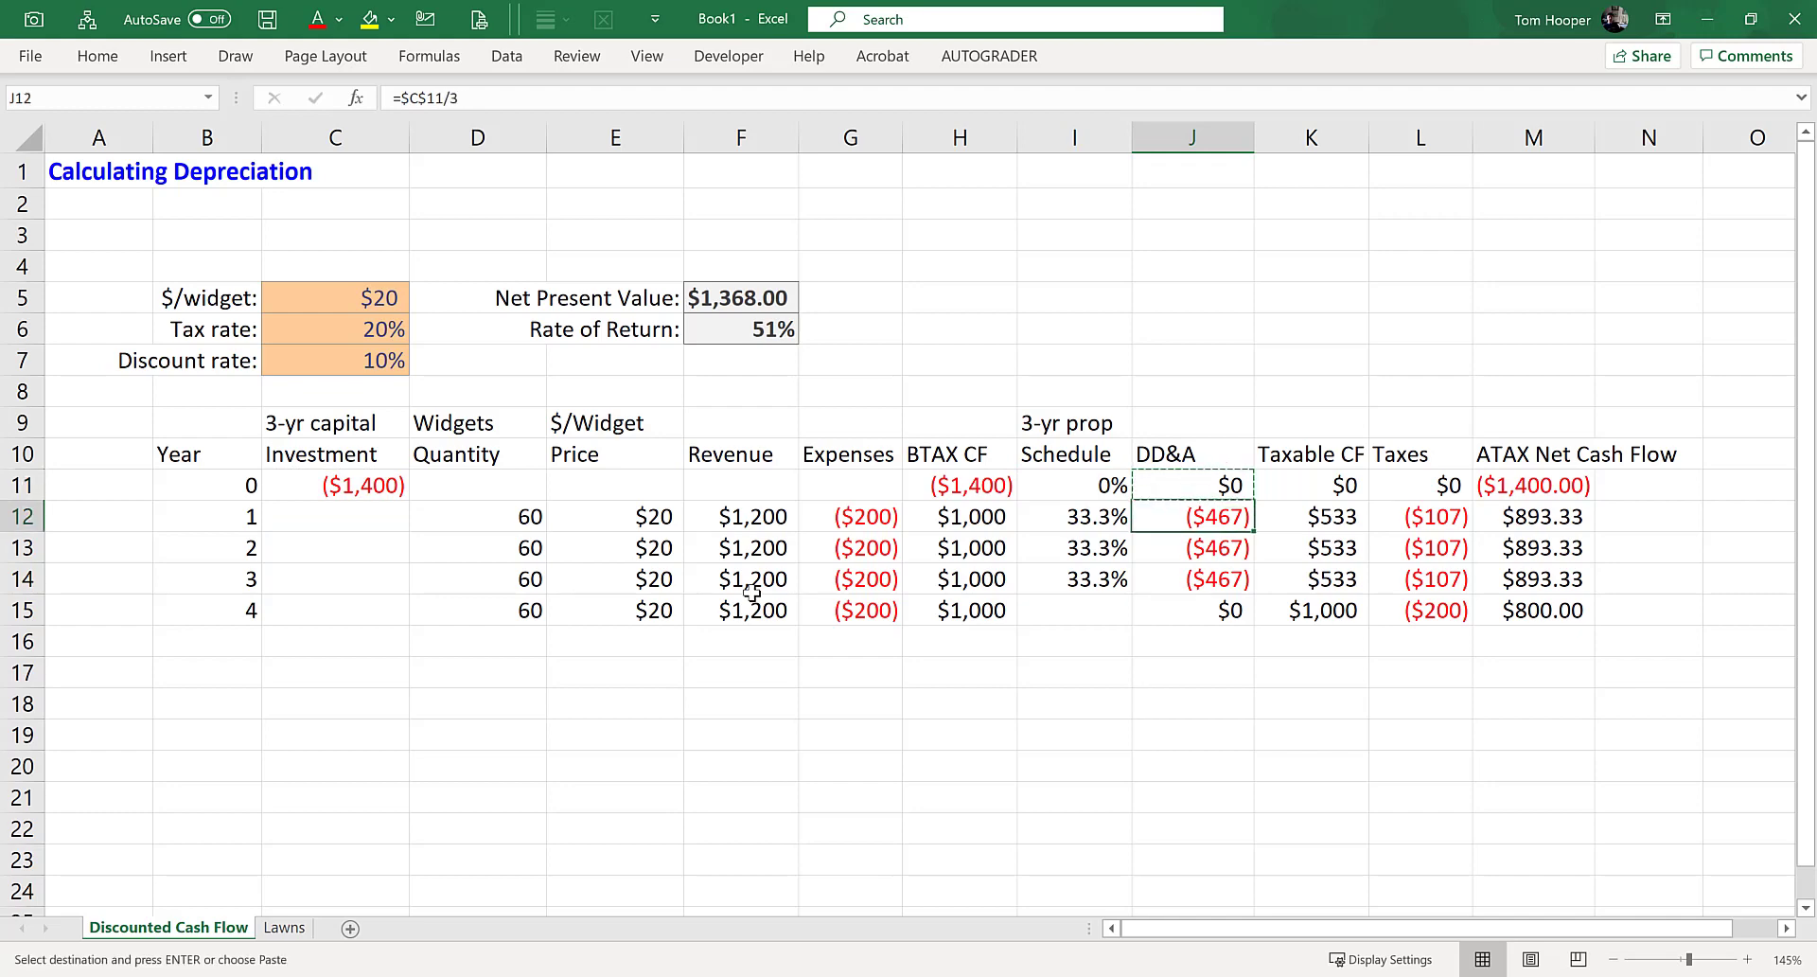
pyautogui.hotkey('ctrl', 'v')
pyautogui.press('Down')
pyautogui.hotkey('ctrl', 'v')
pyautogui.press('Down')
pyautogui.hotkey('ctrl', 'v')
pyautogui.press('Down')
pyautogui.hotkey('ctrl', 'v')
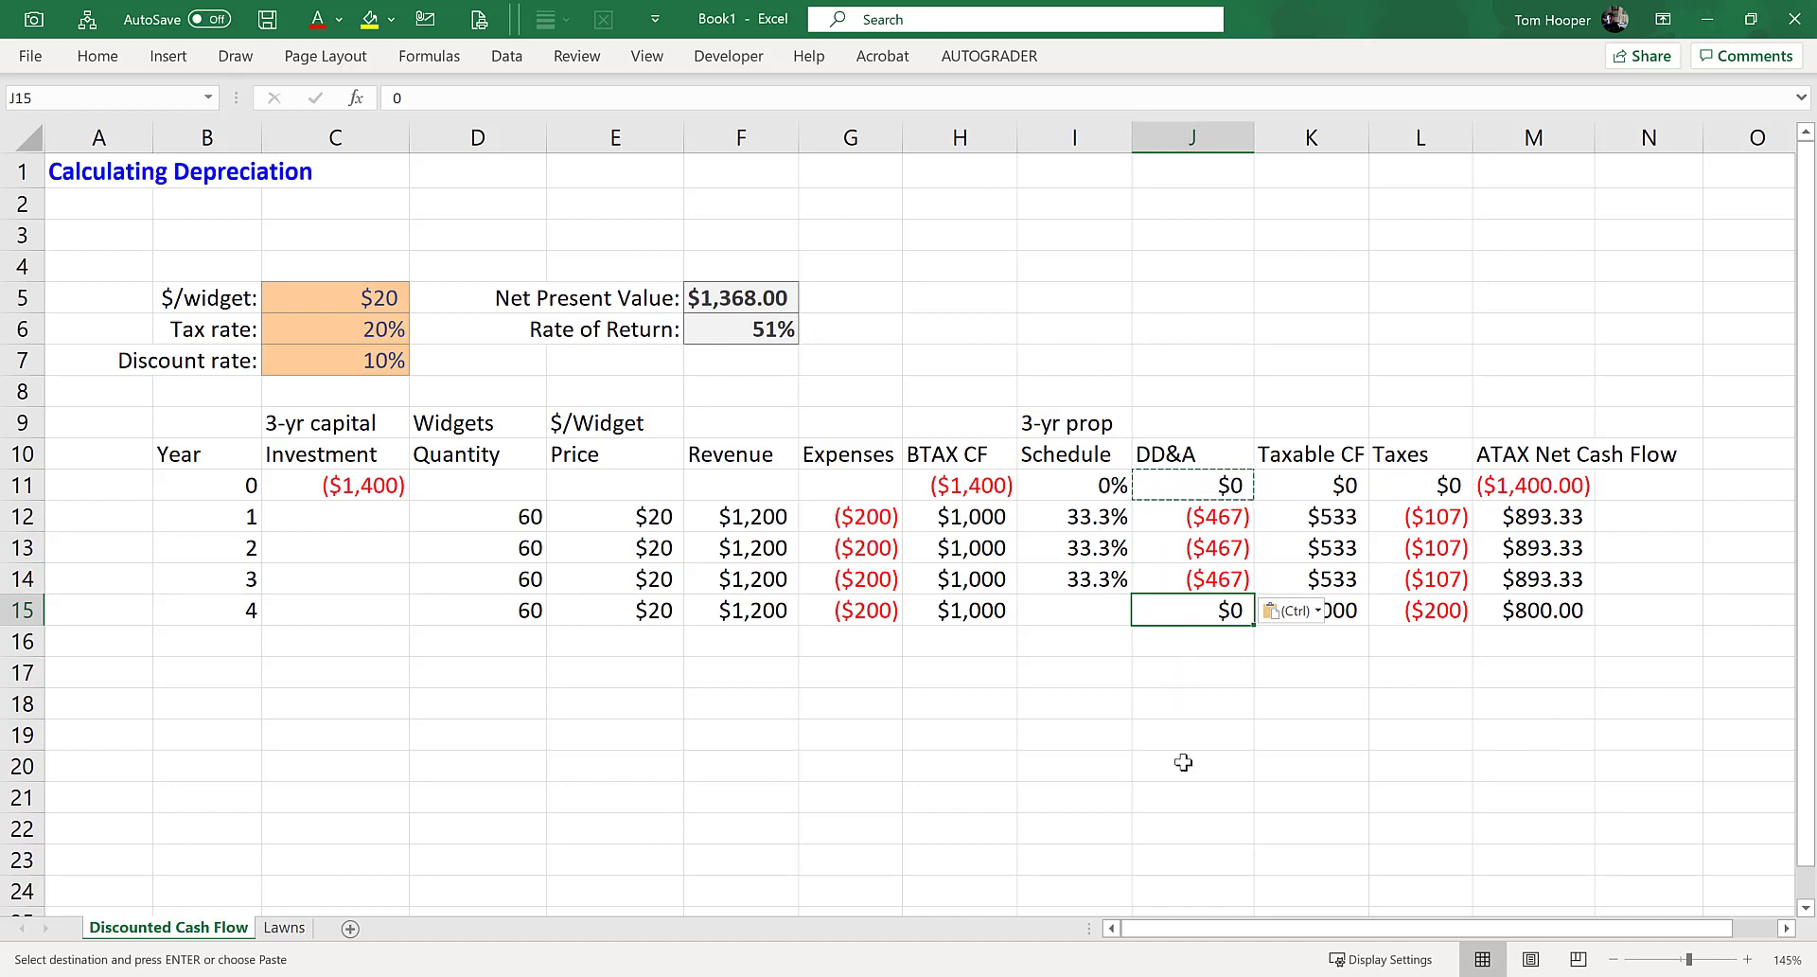
pyautogui.press('F2')
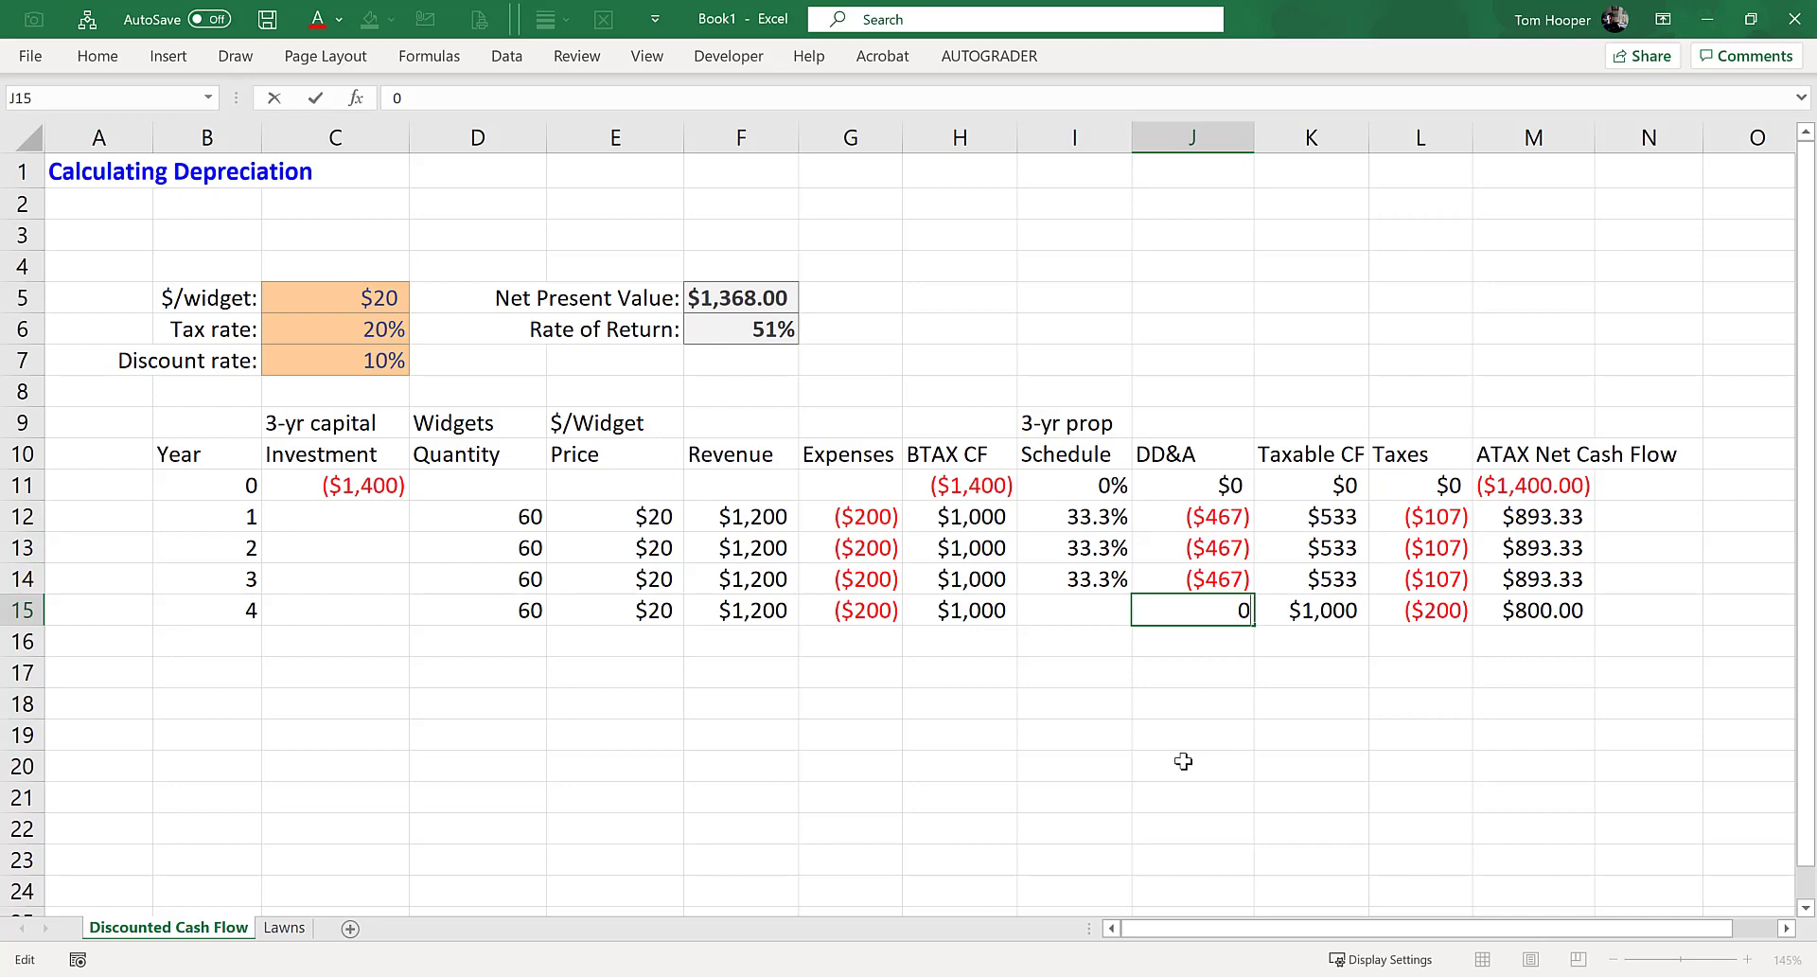
pyautogui.press('Escape')
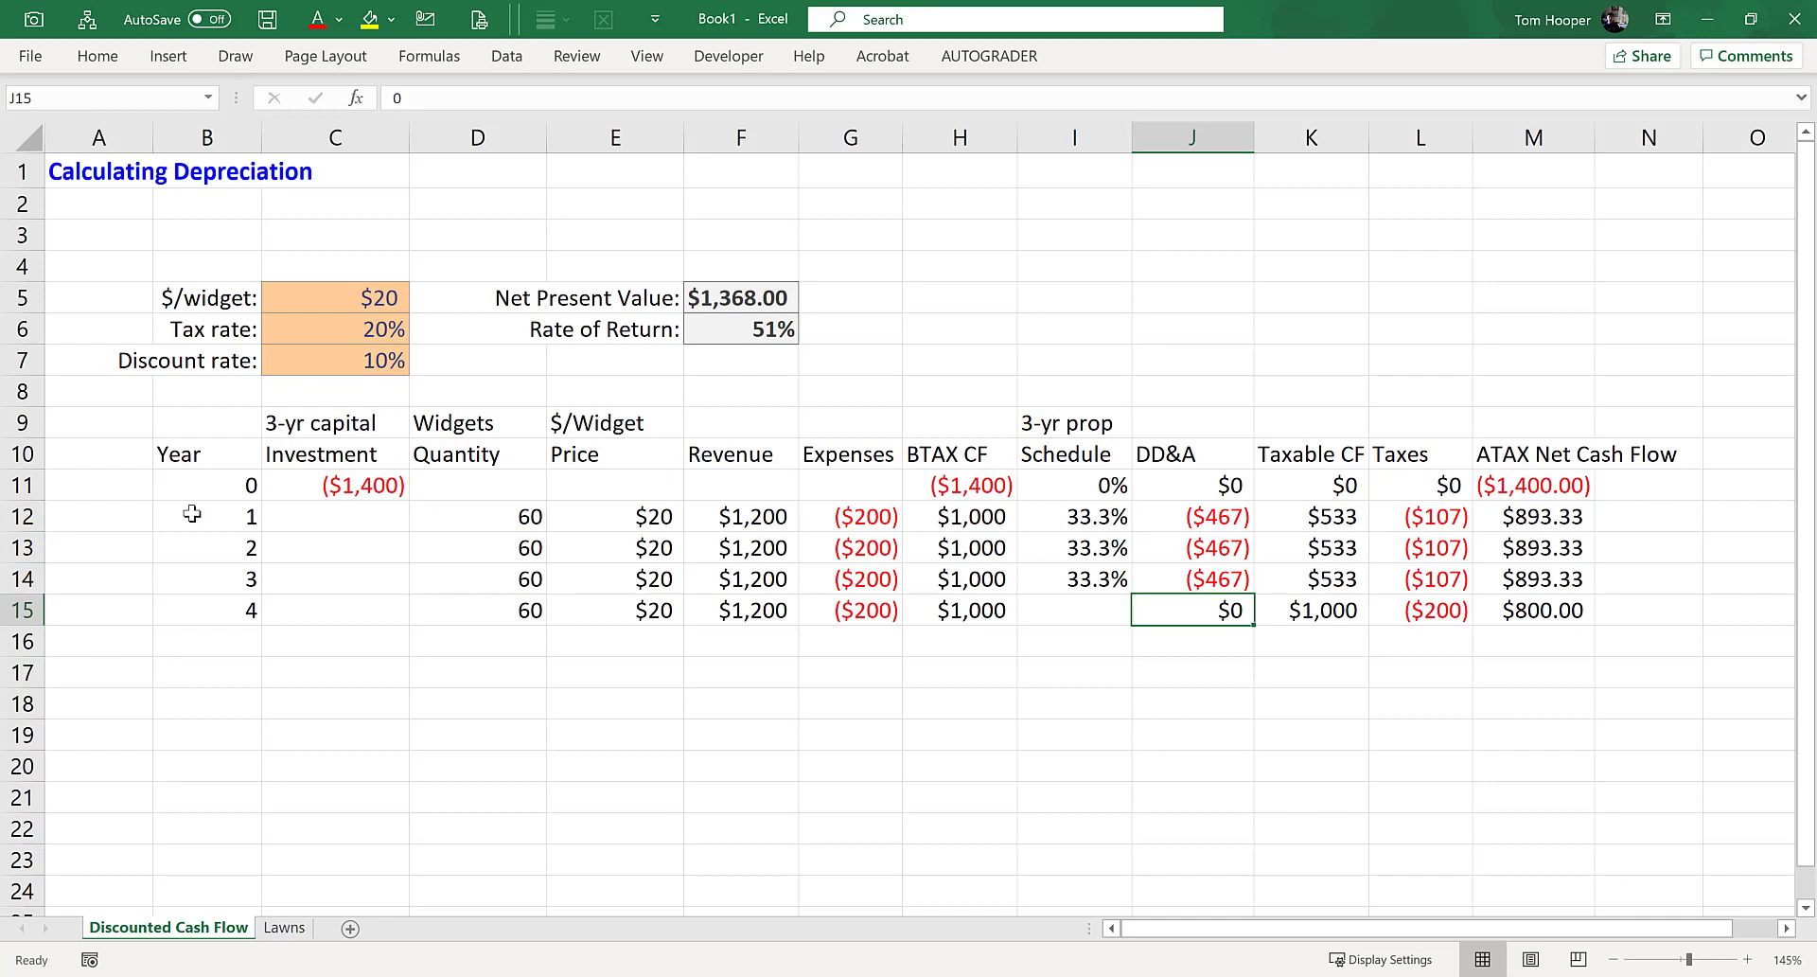
# - Insert six blank rows between the column headings and the year 0 row
pyautogui.moveTo(21, 485); pyautogui.dragTo(35, 624)
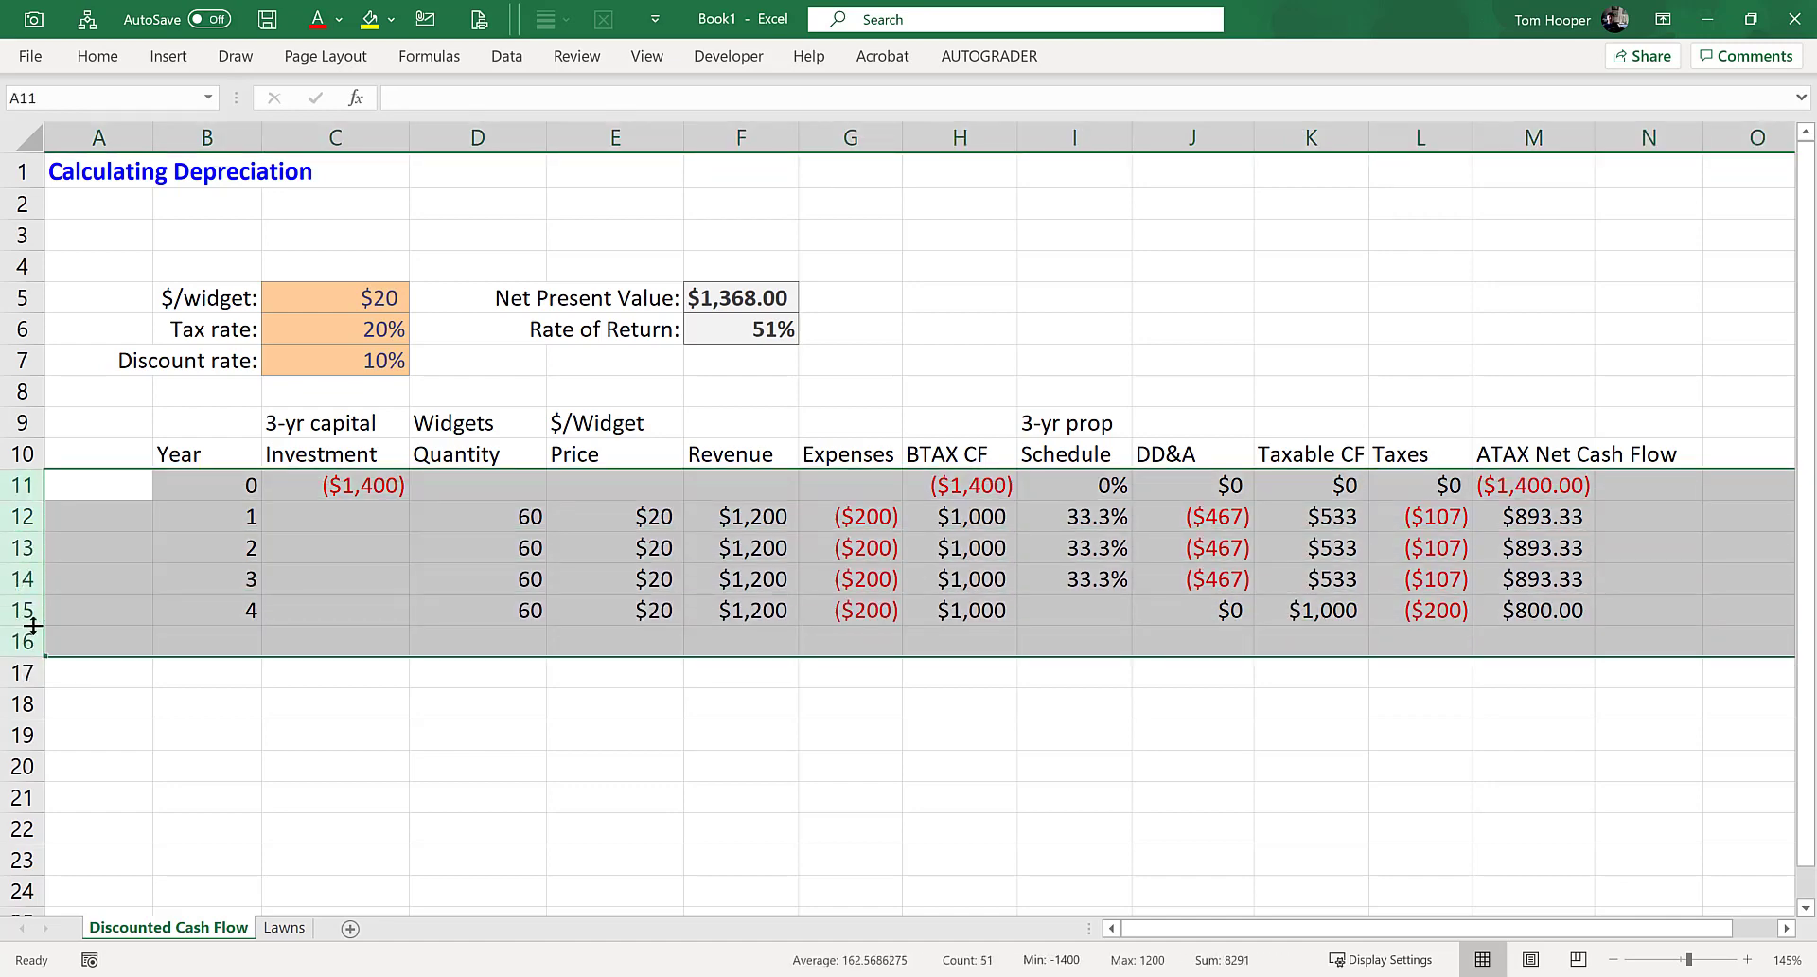
pyautogui.hotkey('ctrl', 'shift', '+')
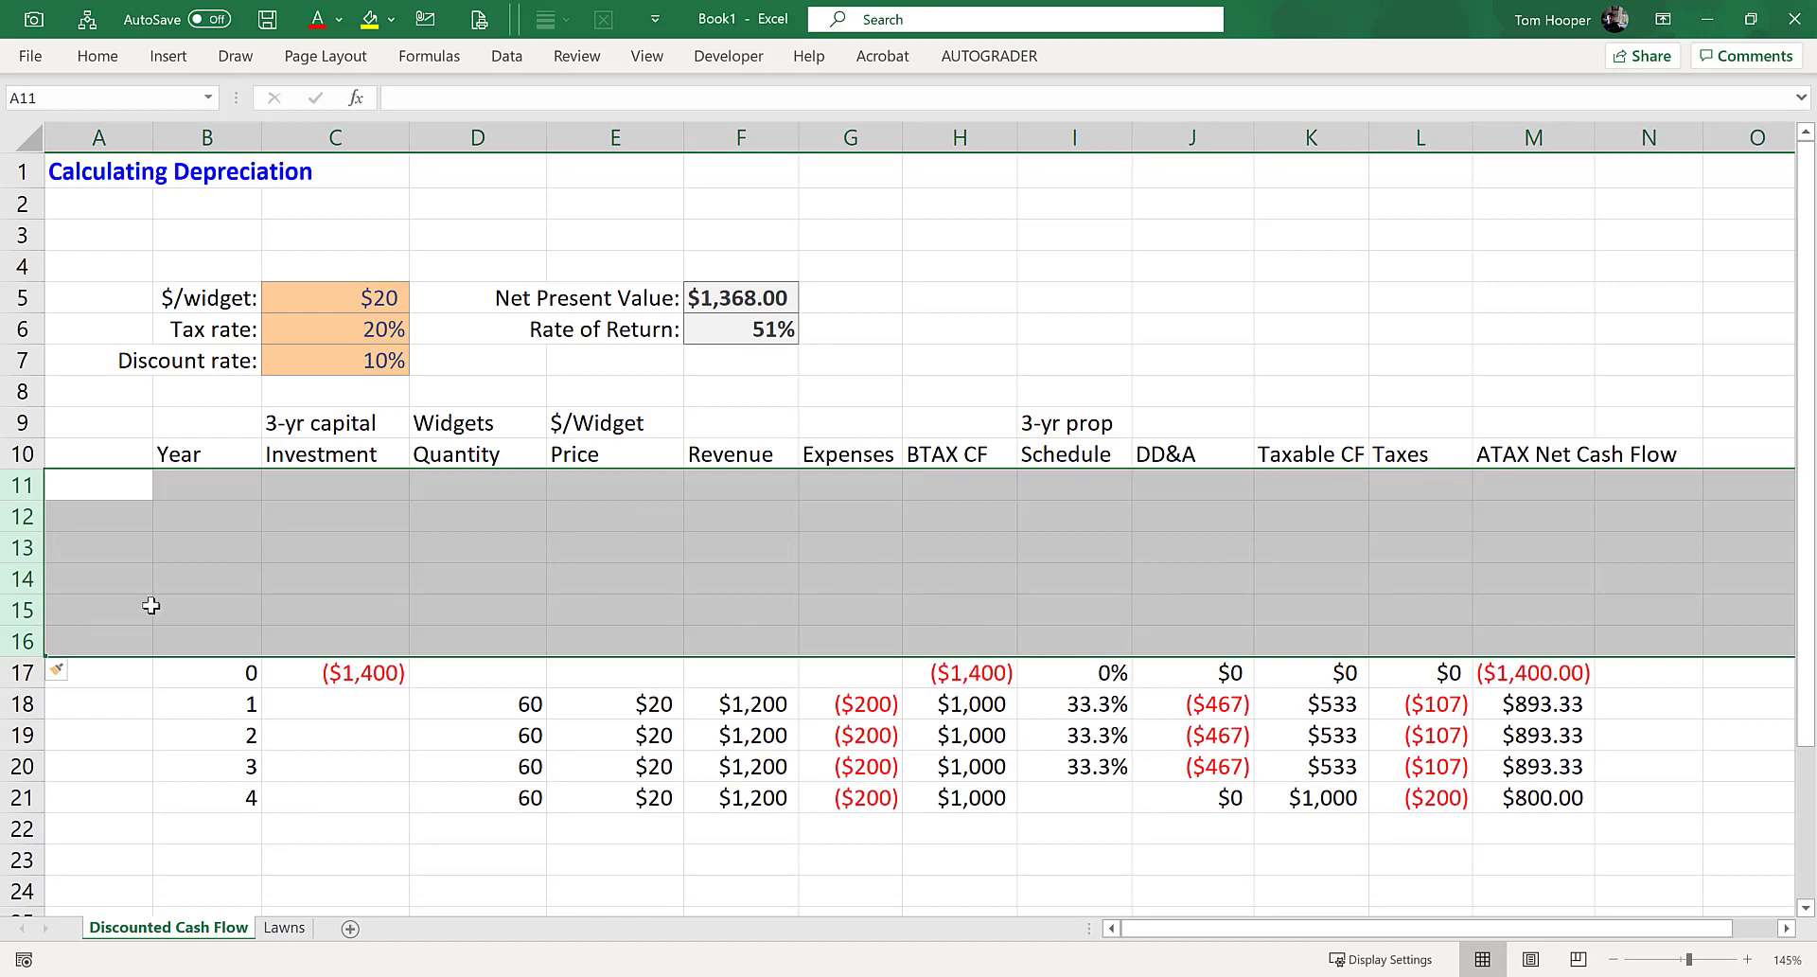
pyautogui.click(485, 441)
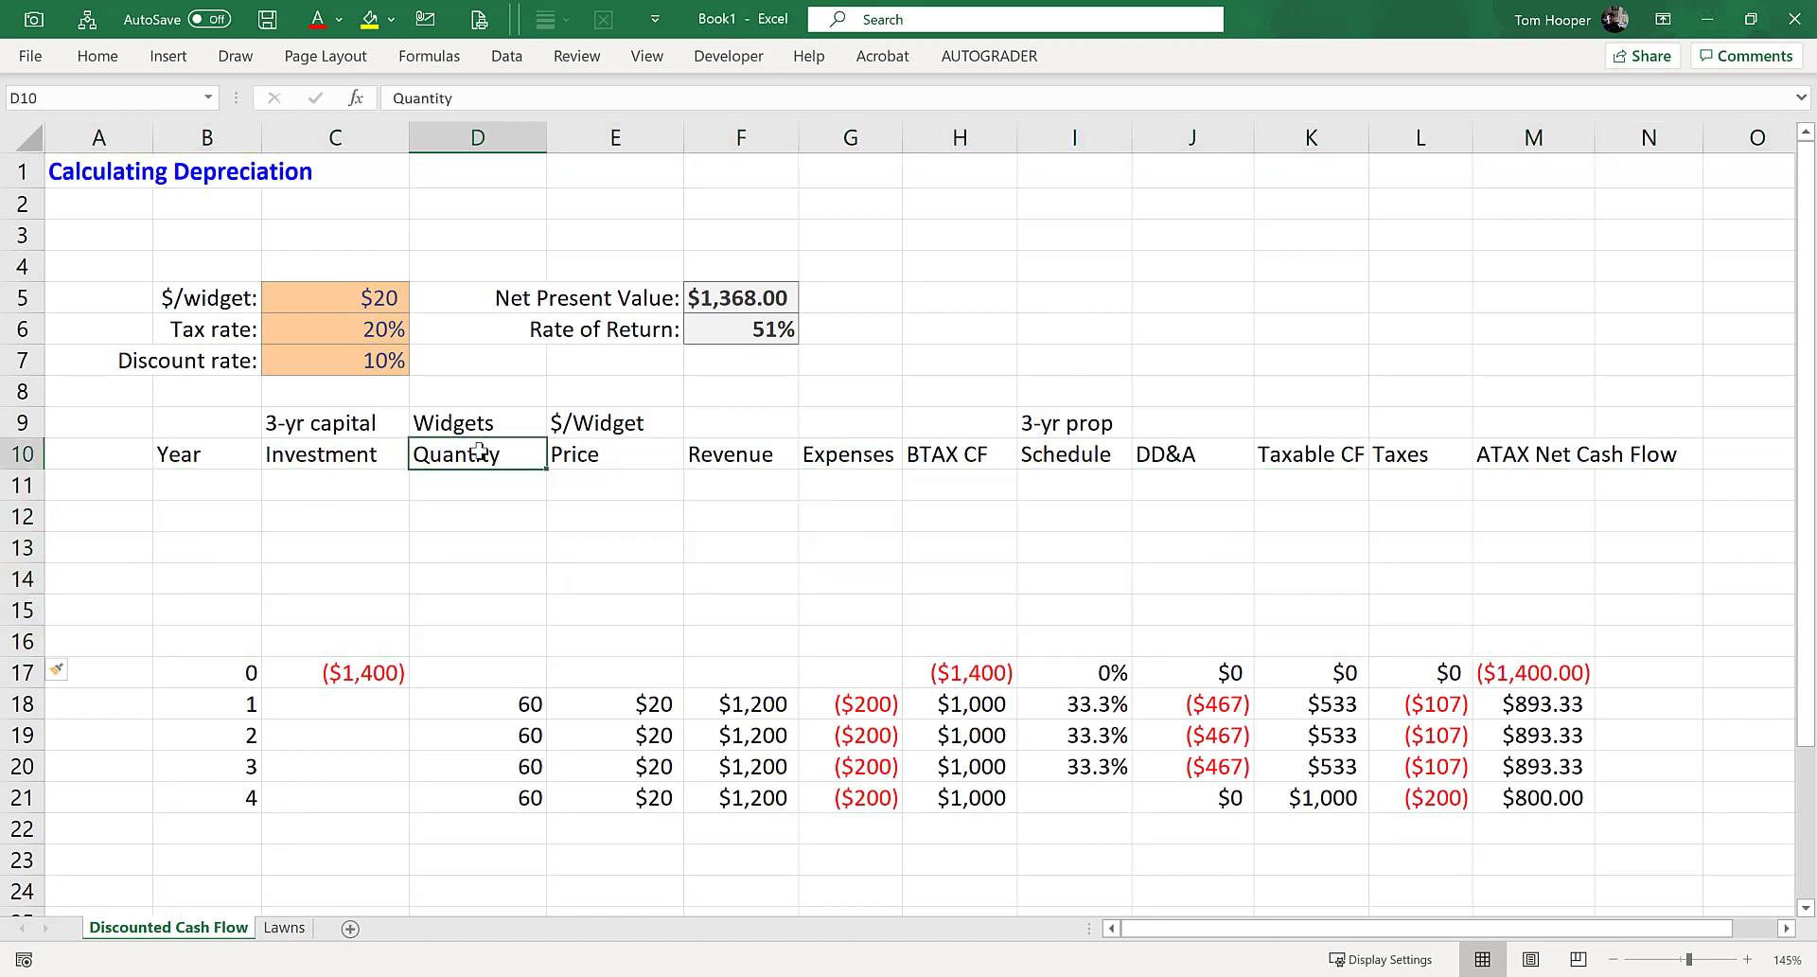
pyautogui.click(492, 677)
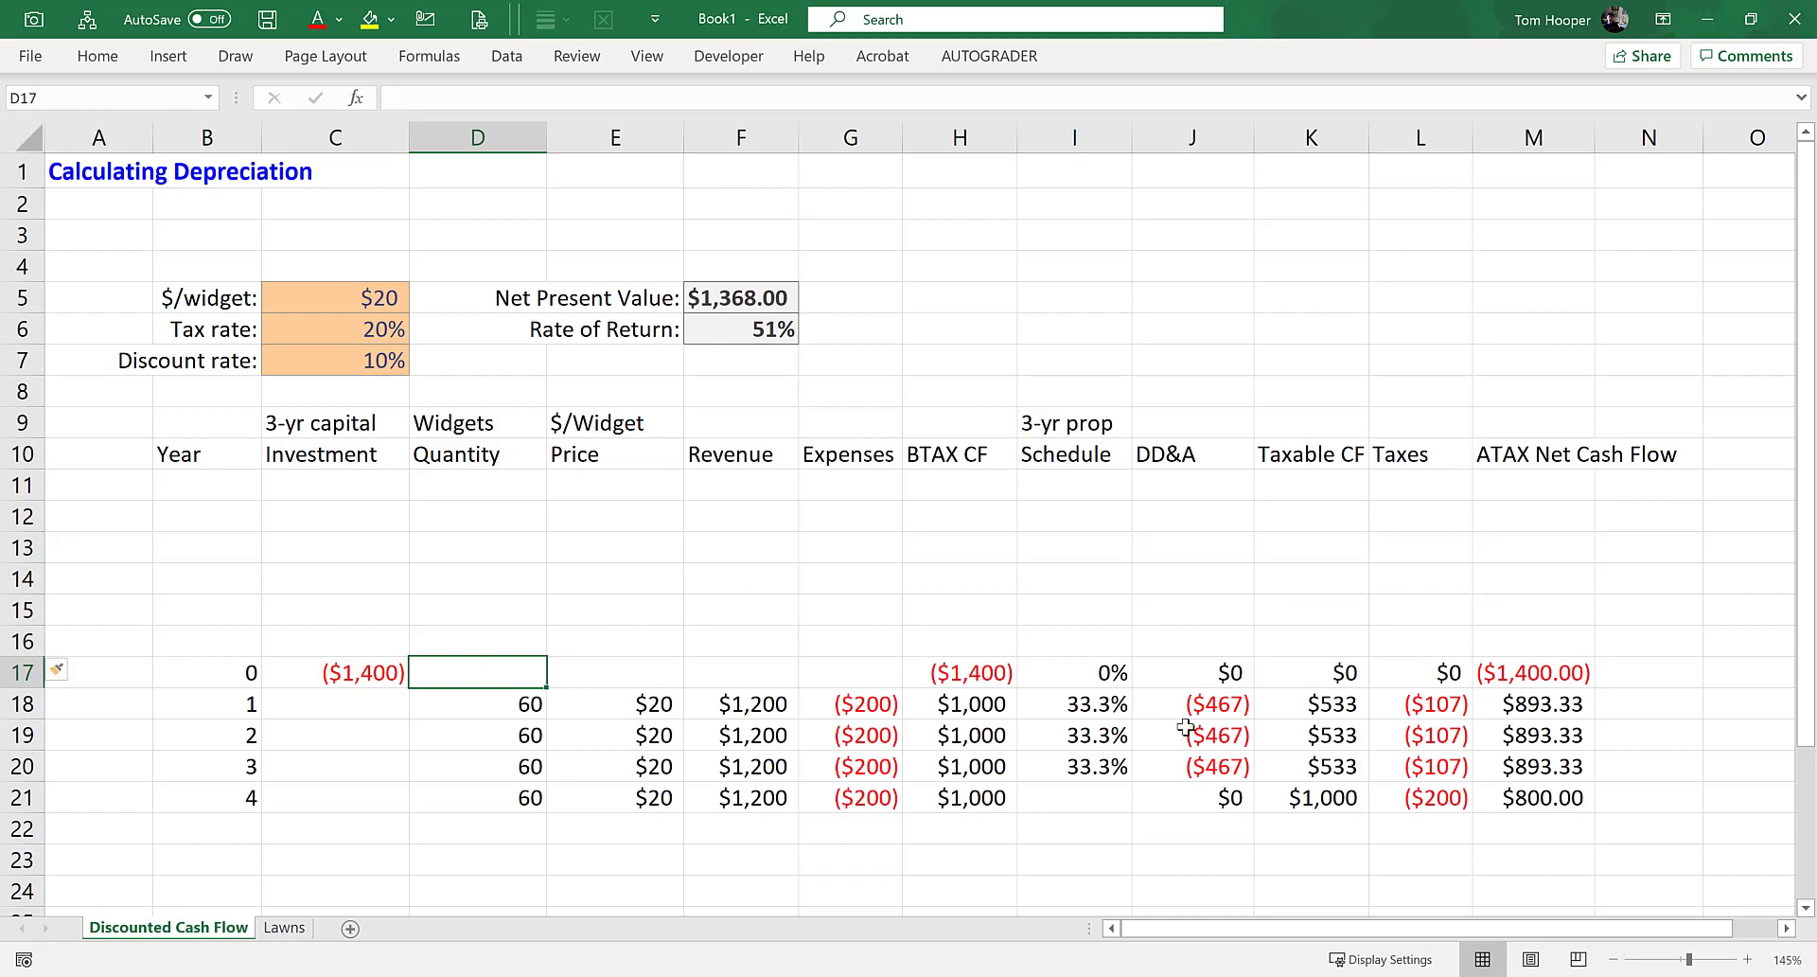
# - Move the year 0 to 3 schedule percentages above the year 0 row in reverse order, from I16 up to I13
pyautogui.click(1093, 705)
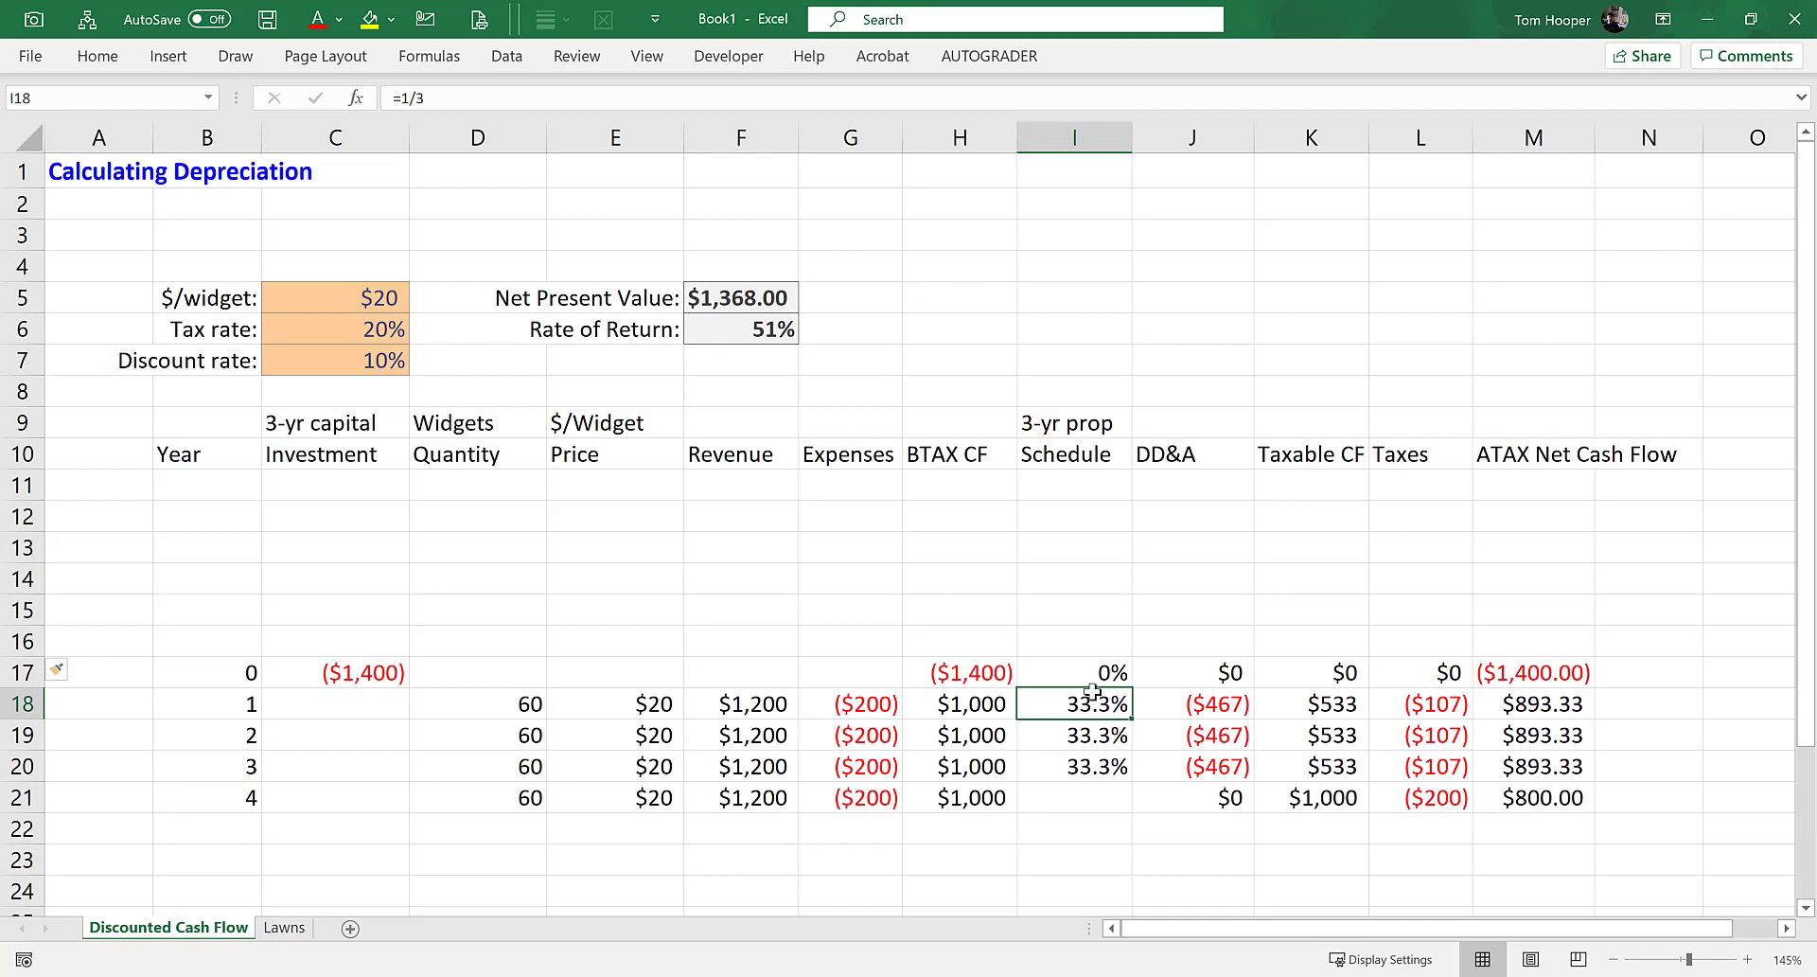
pyautogui.click(1086, 668)
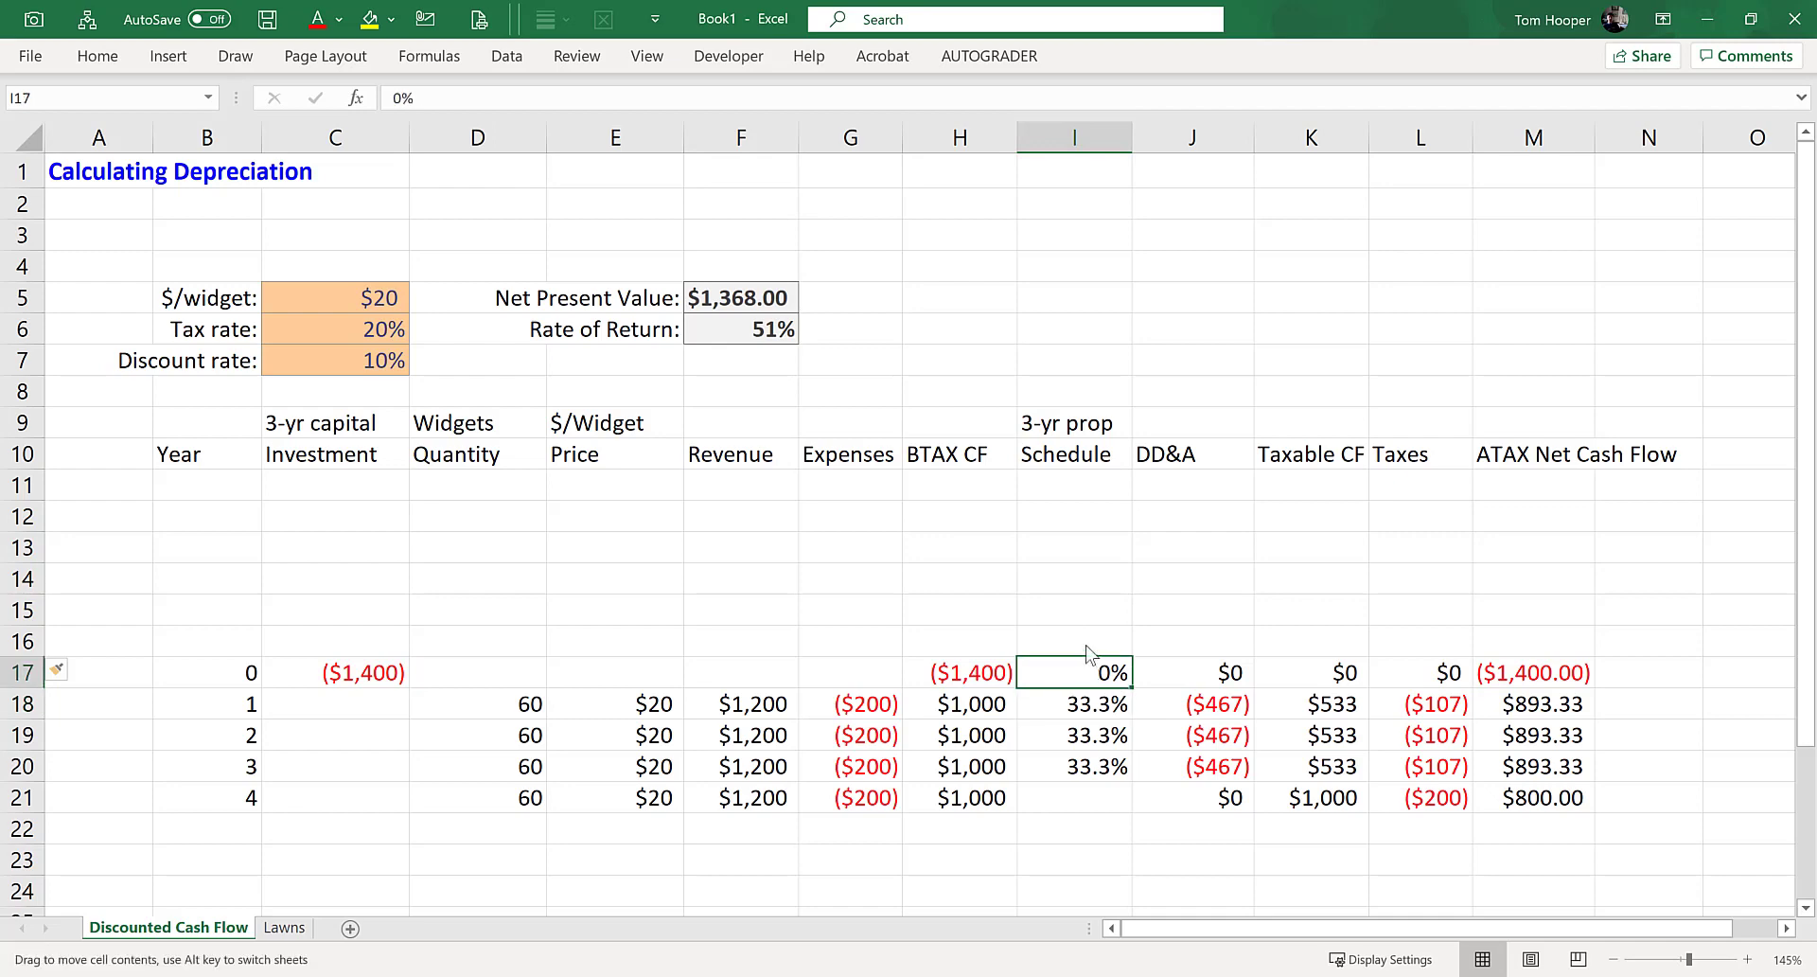
pyautogui.moveTo(1087, 655); pyautogui.dragTo(1086, 626)
pyautogui.click(1089, 699)
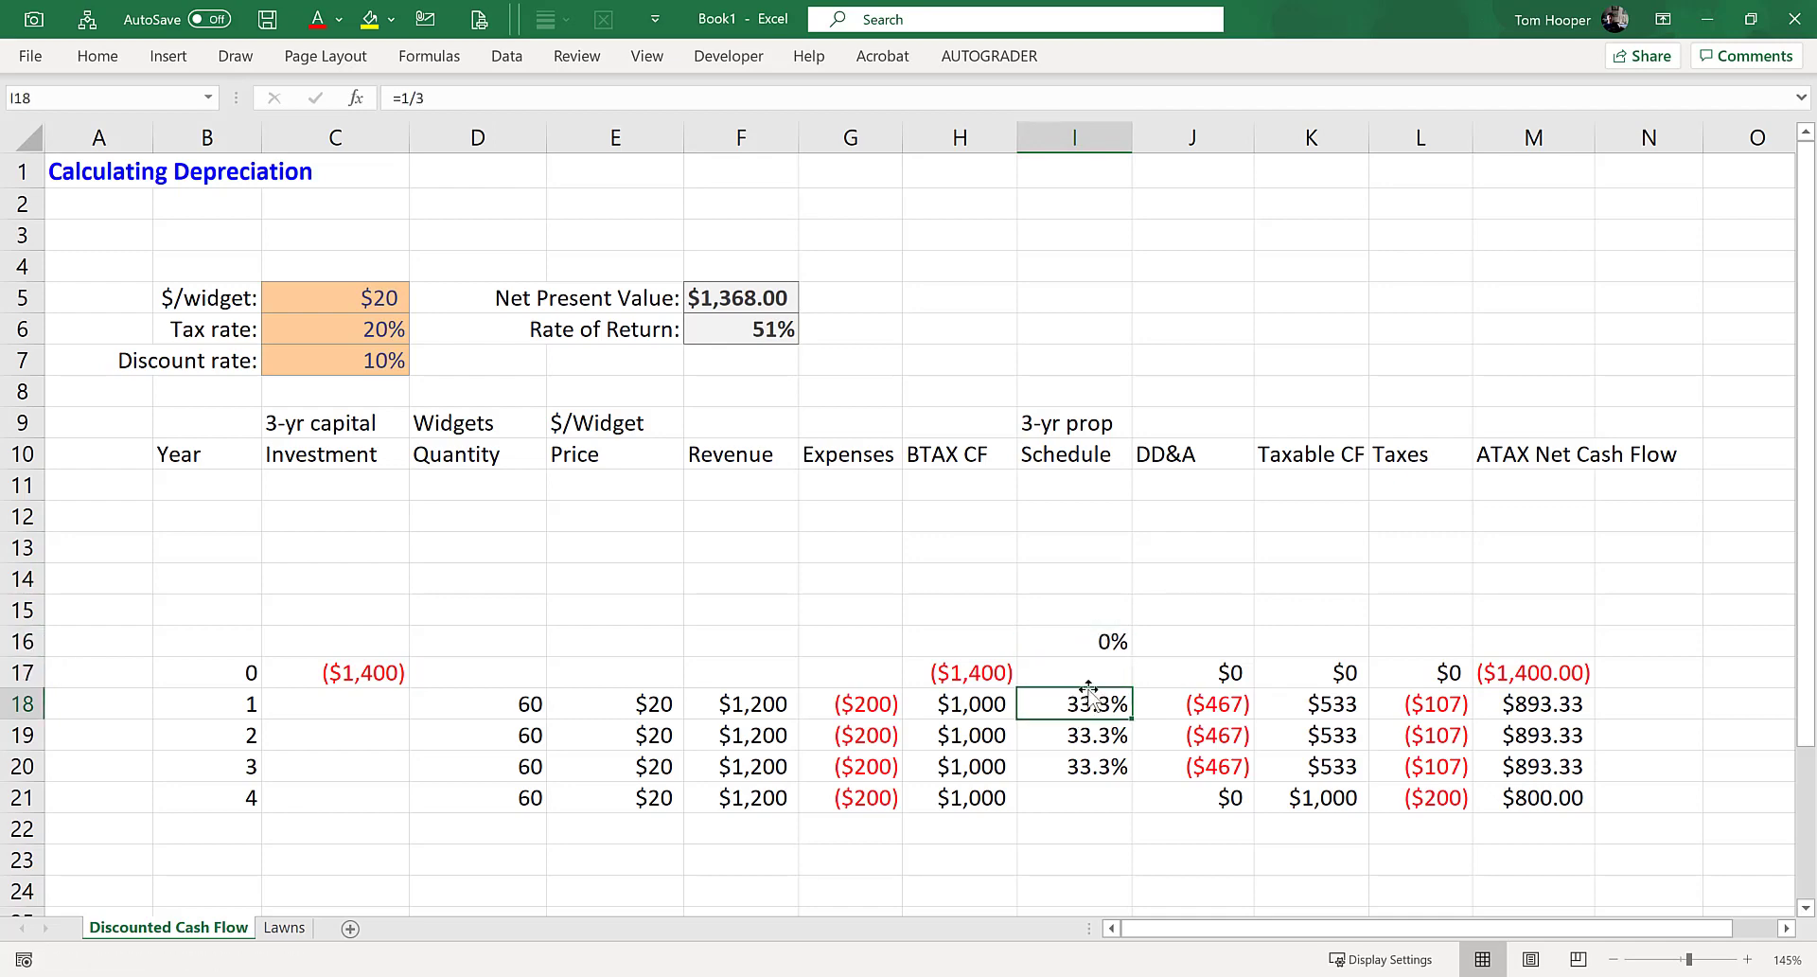
pyautogui.moveTo(1088, 694); pyautogui.dragTo(1088, 600)
pyautogui.click(1096, 724)
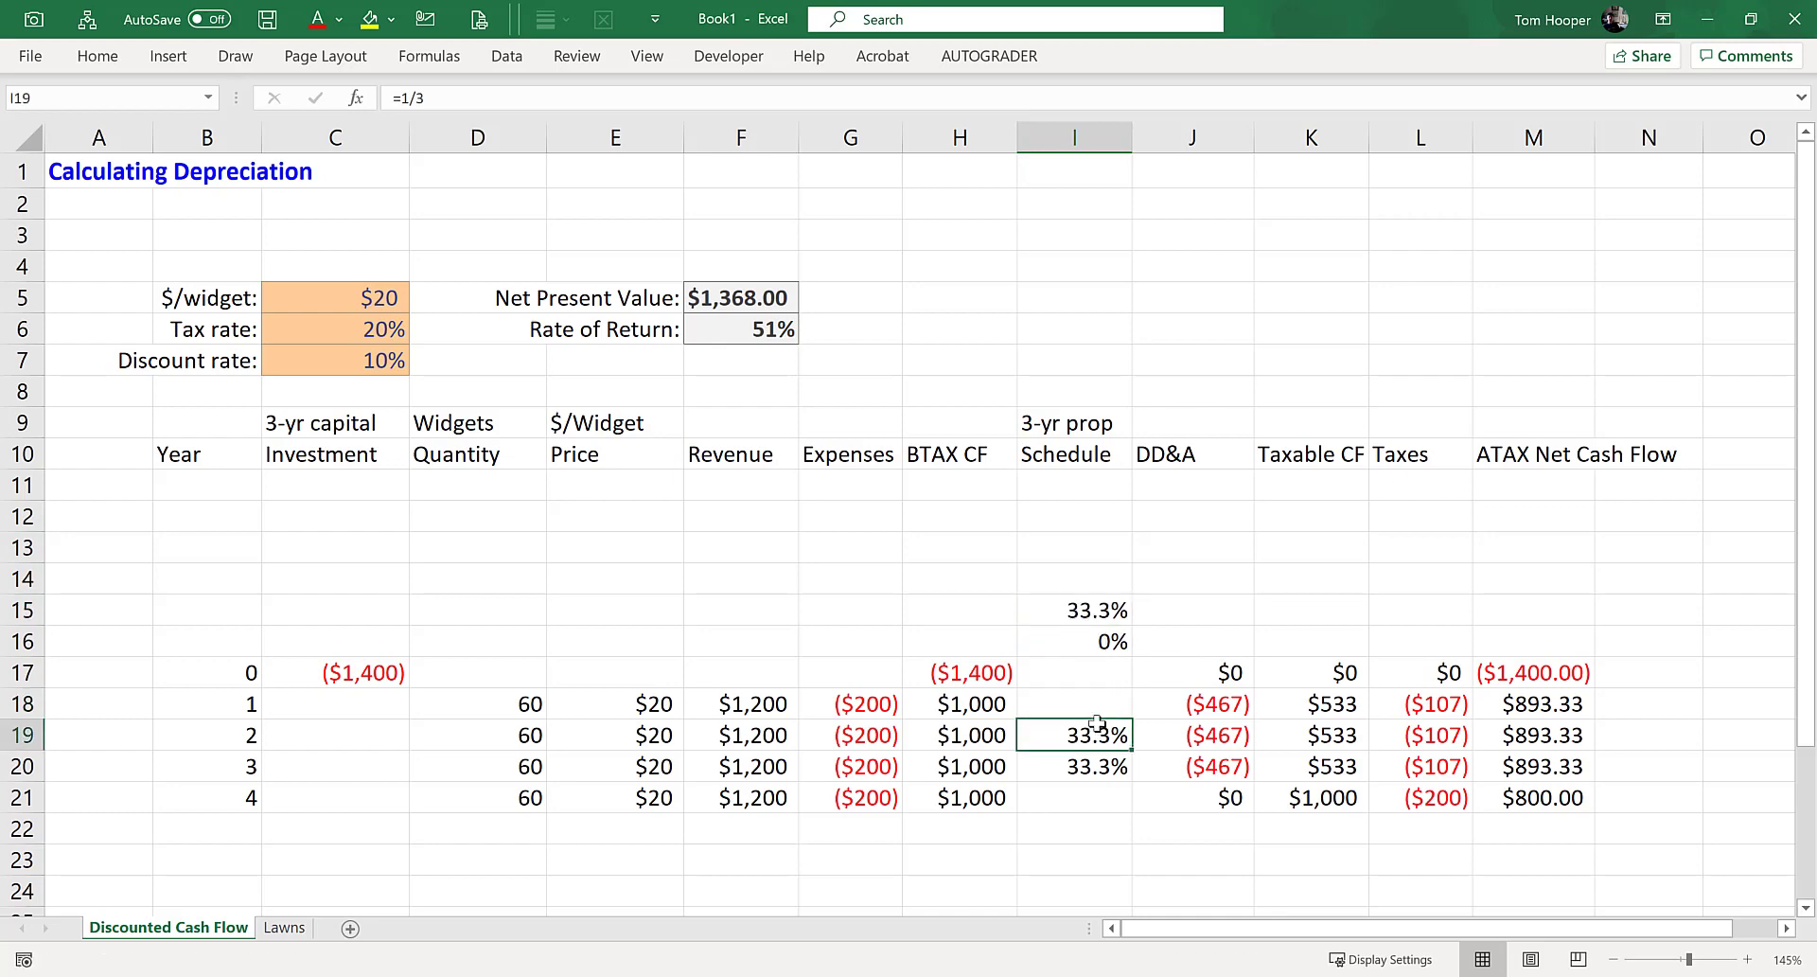
pyautogui.moveTo(1096, 724); pyautogui.dragTo(1096, 581)
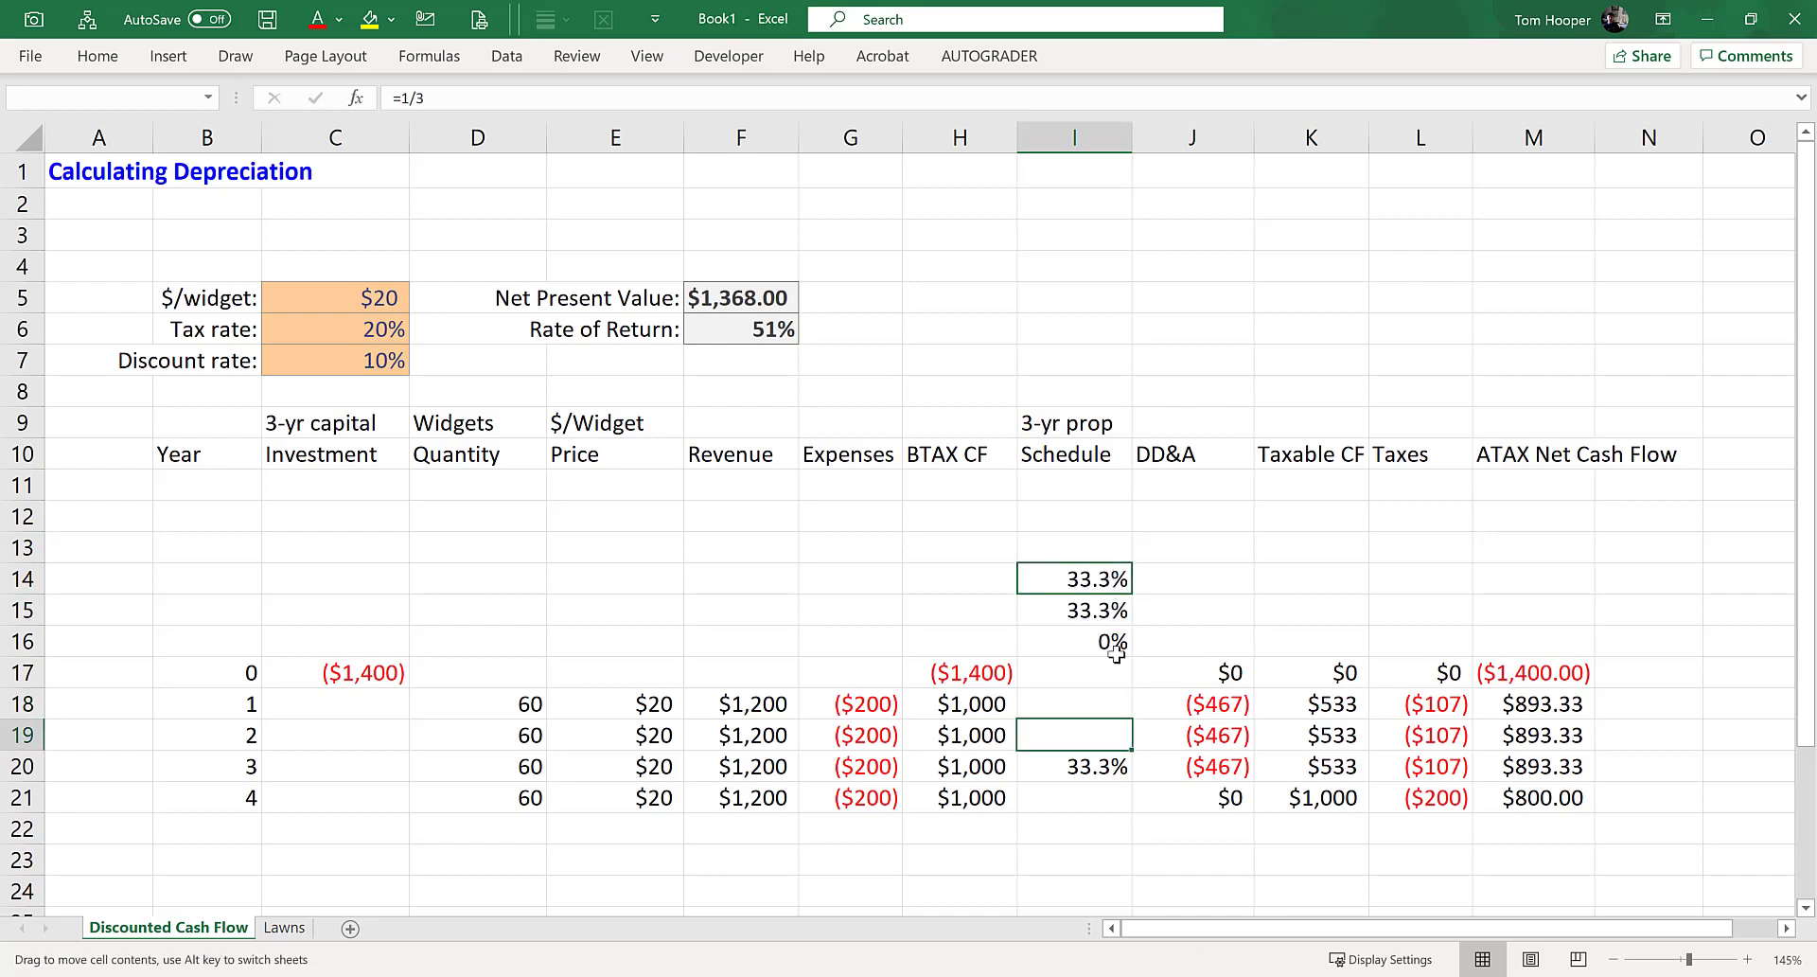
pyautogui.click(1103, 767)
pyautogui.moveTo(1102, 767); pyautogui.dragTo(1099, 551)
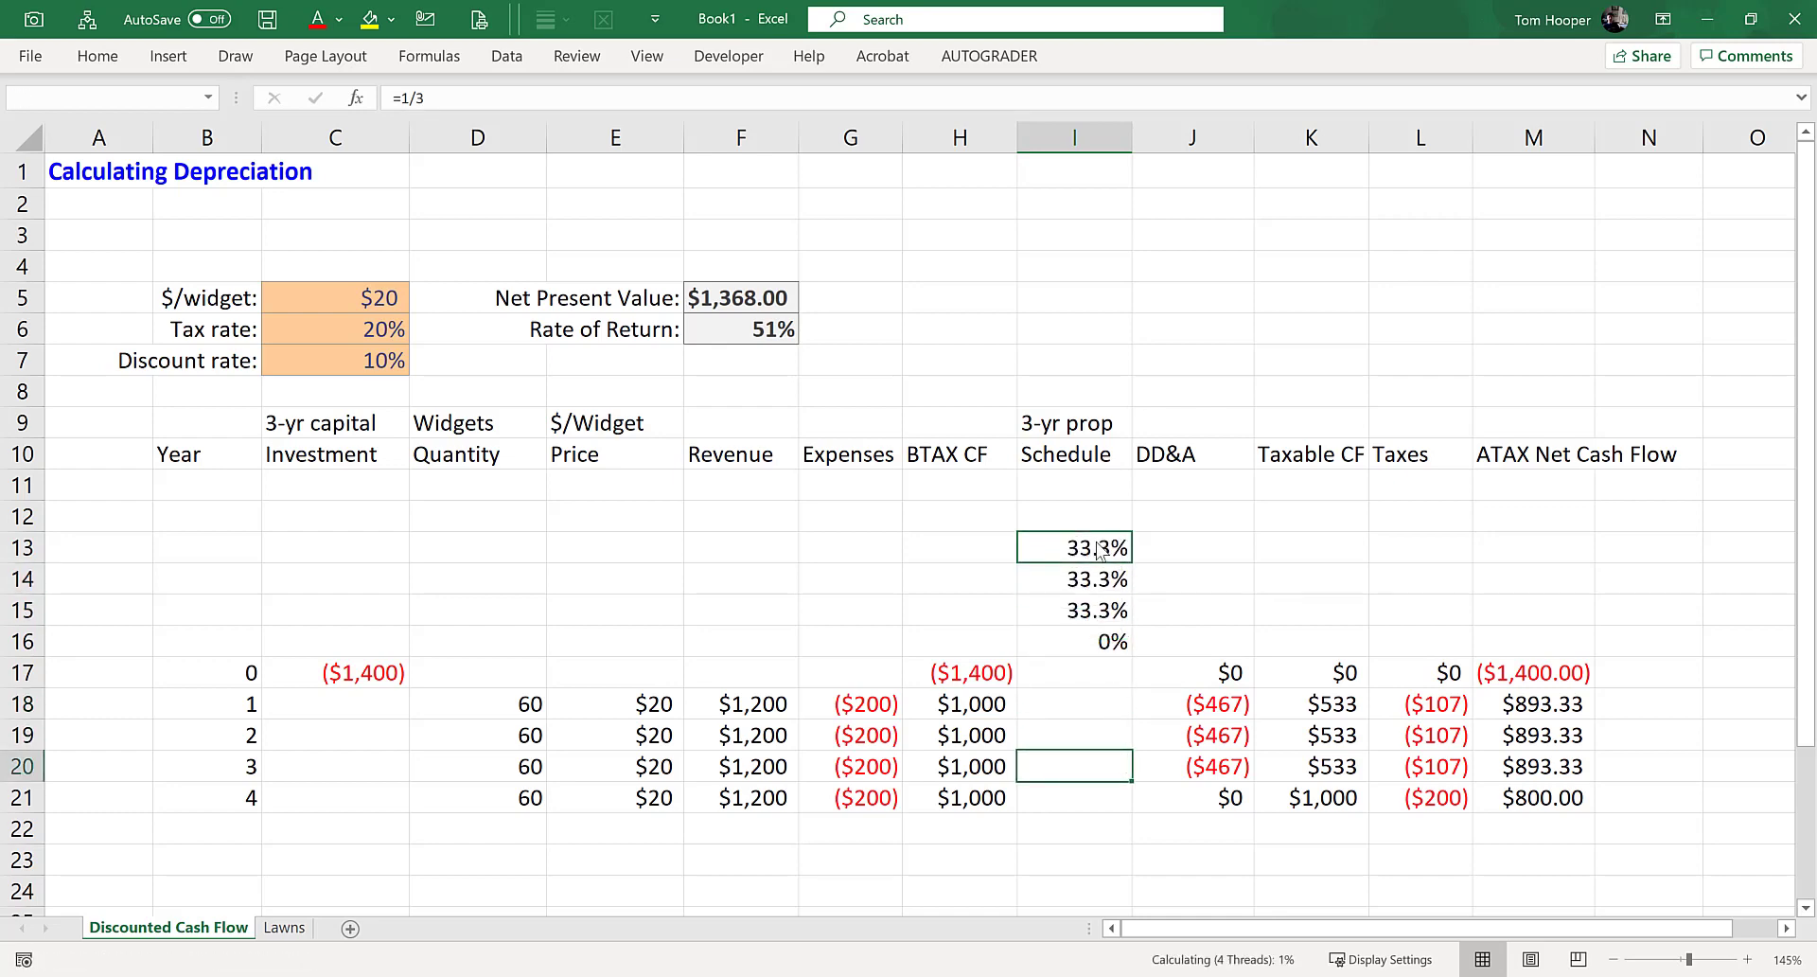
# - Set the year 0 DD&A cell J17 to =SUMPRODUCT($I$13:$I$16,C14:C17), keeping the schedule range absolute and the investment range relative
pyautogui.click(1216, 673)
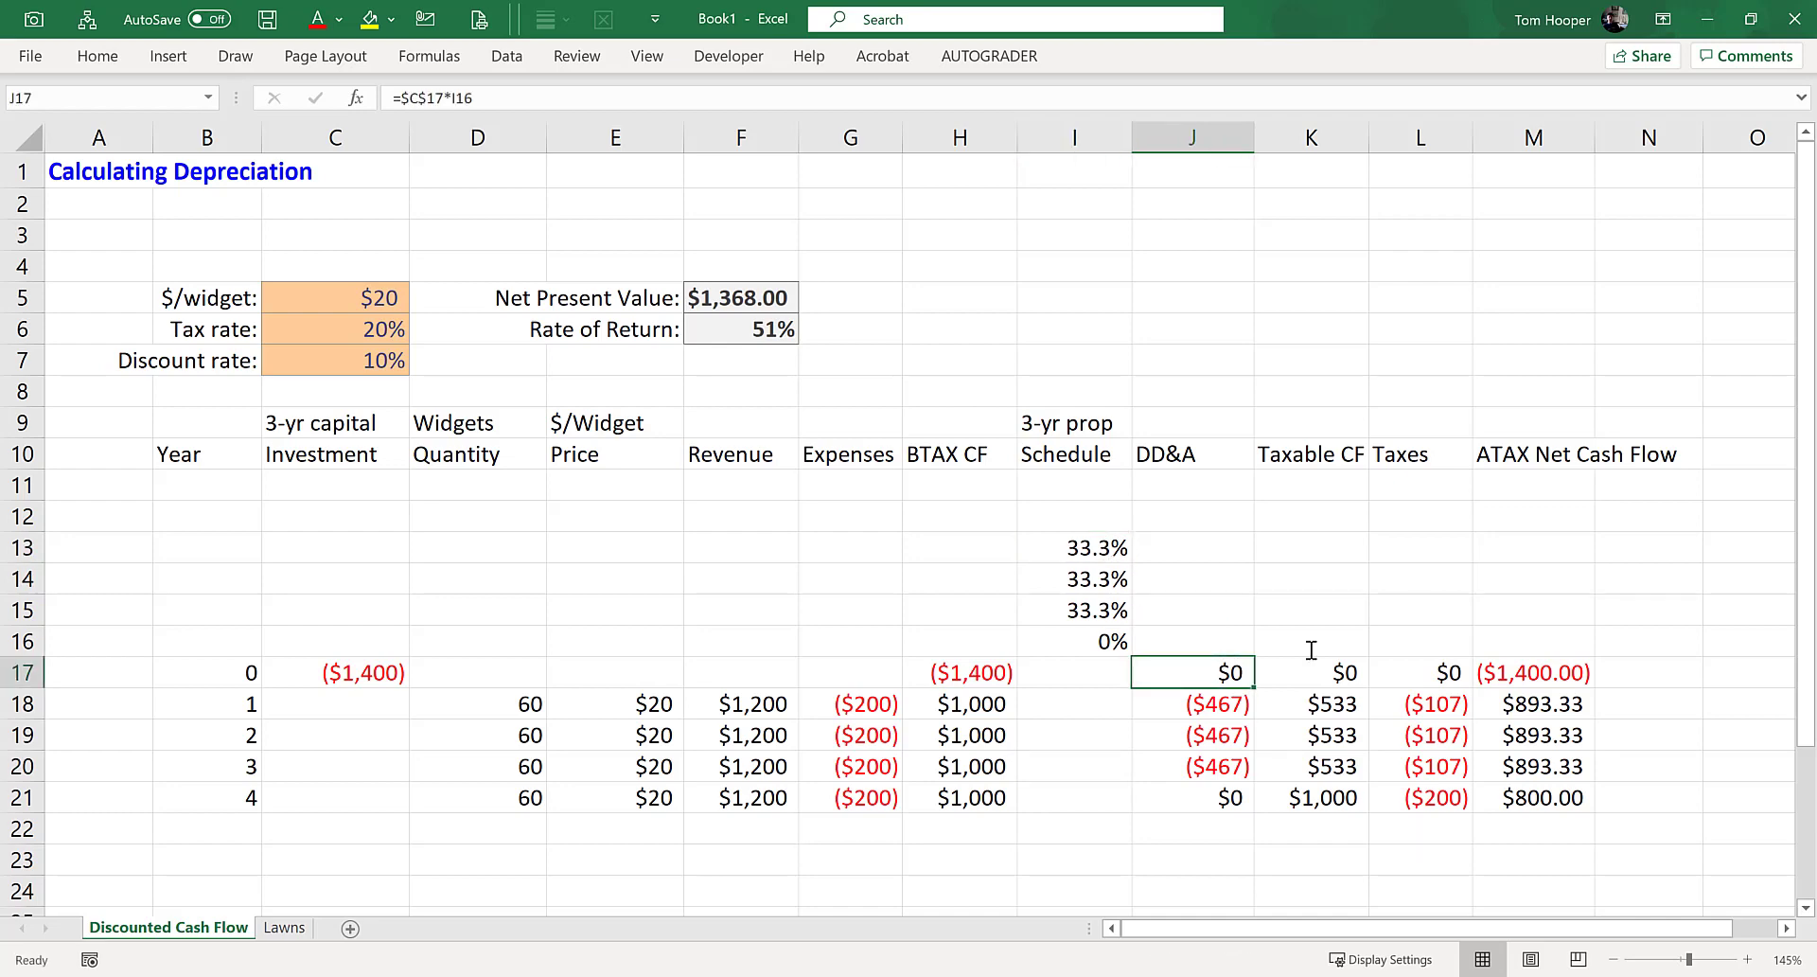
pyautogui.write('=sump')
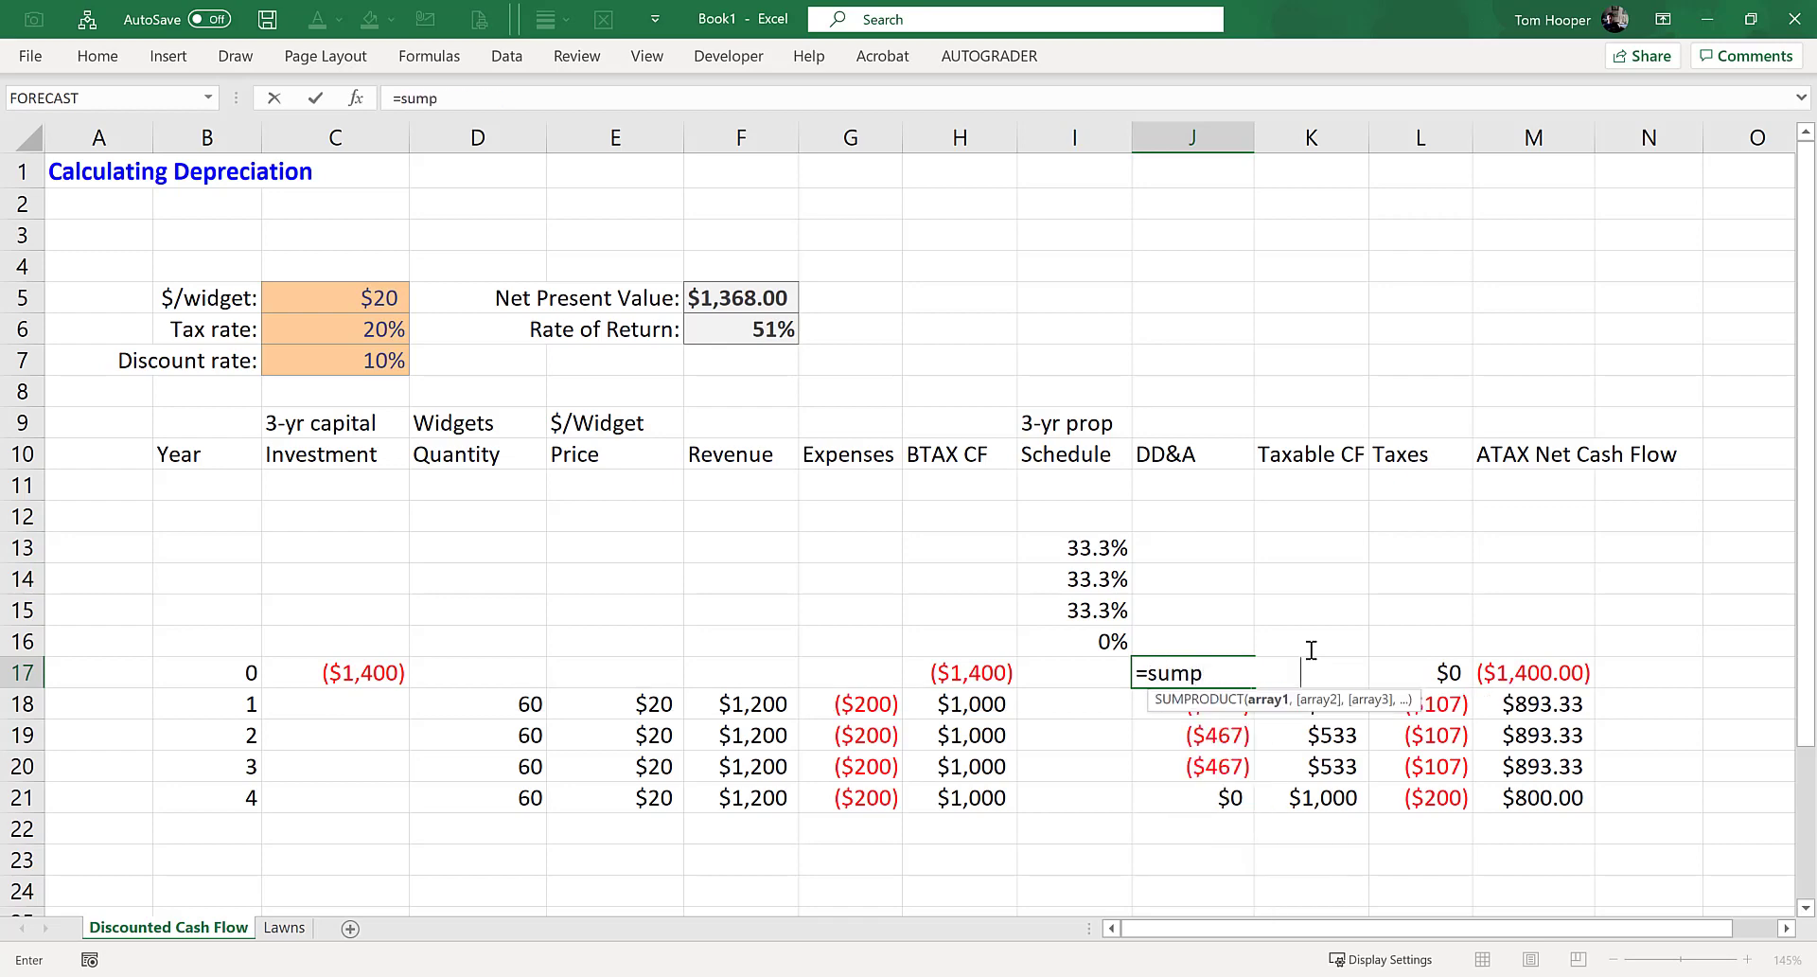
pyautogui.press('Tab')
pyautogui.press('Up')
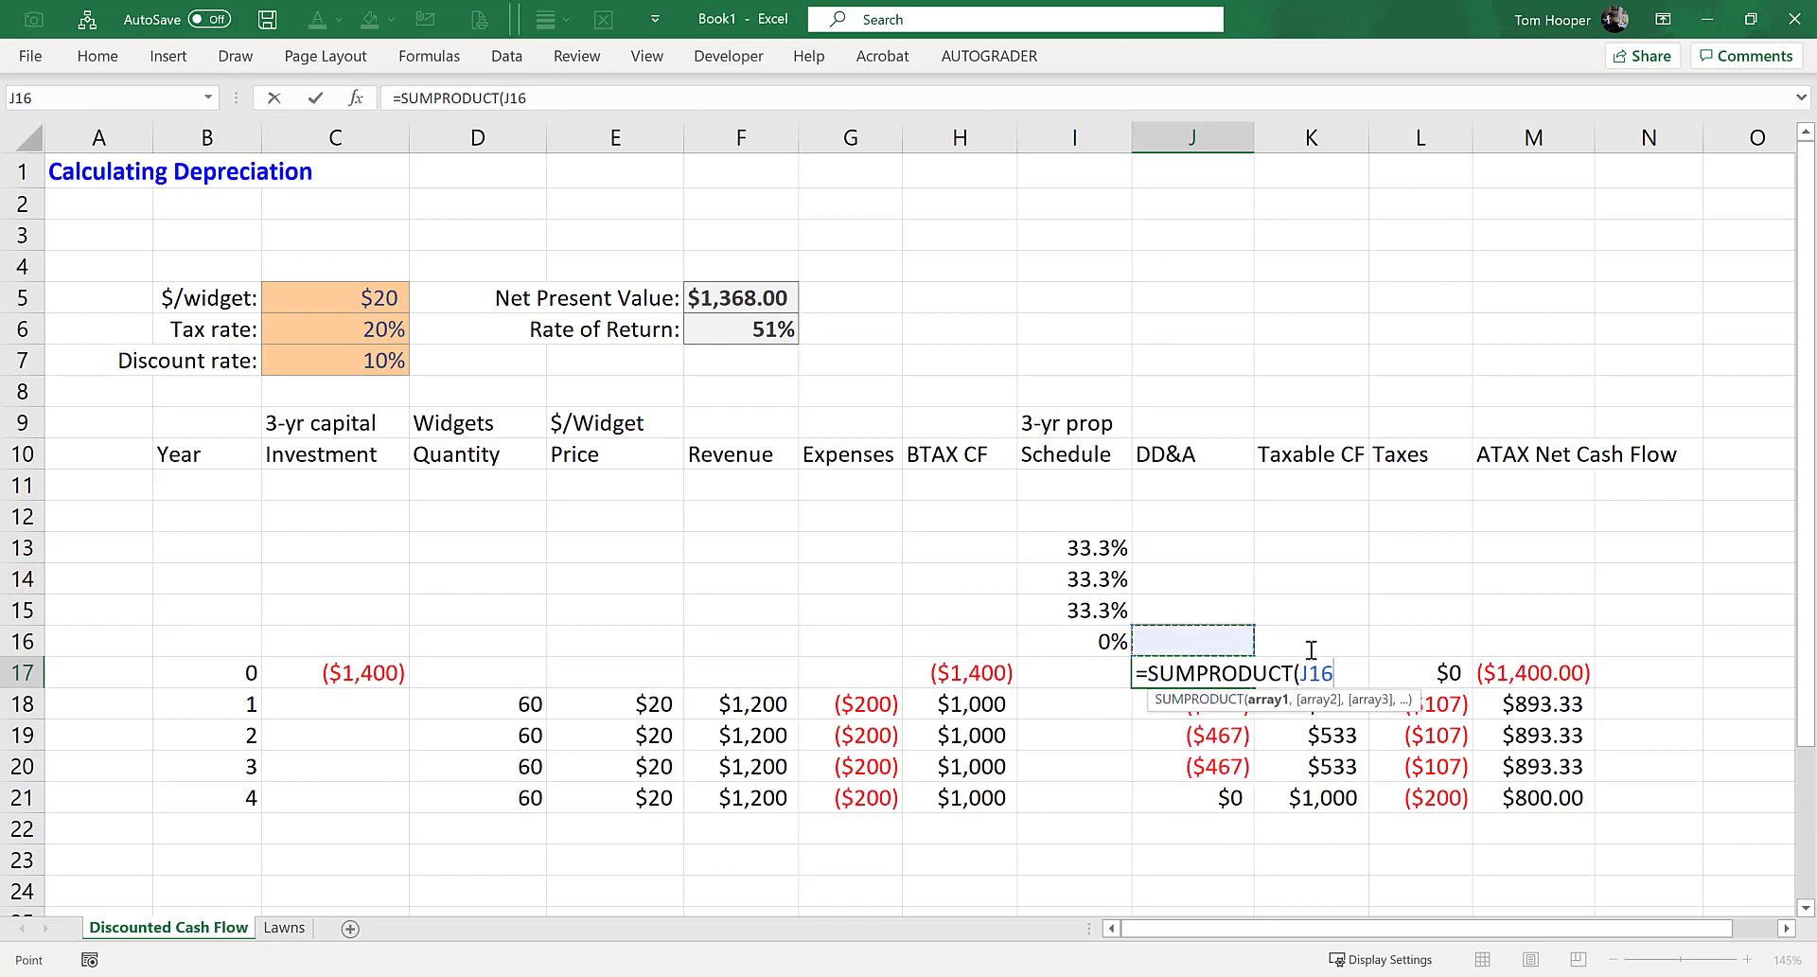
pyautogui.press('Left')
pyautogui.hotkey('shift', 'Up')
pyautogui.hotkey('shift', 'Up')
pyautogui.hotkey('shift', 'Up')
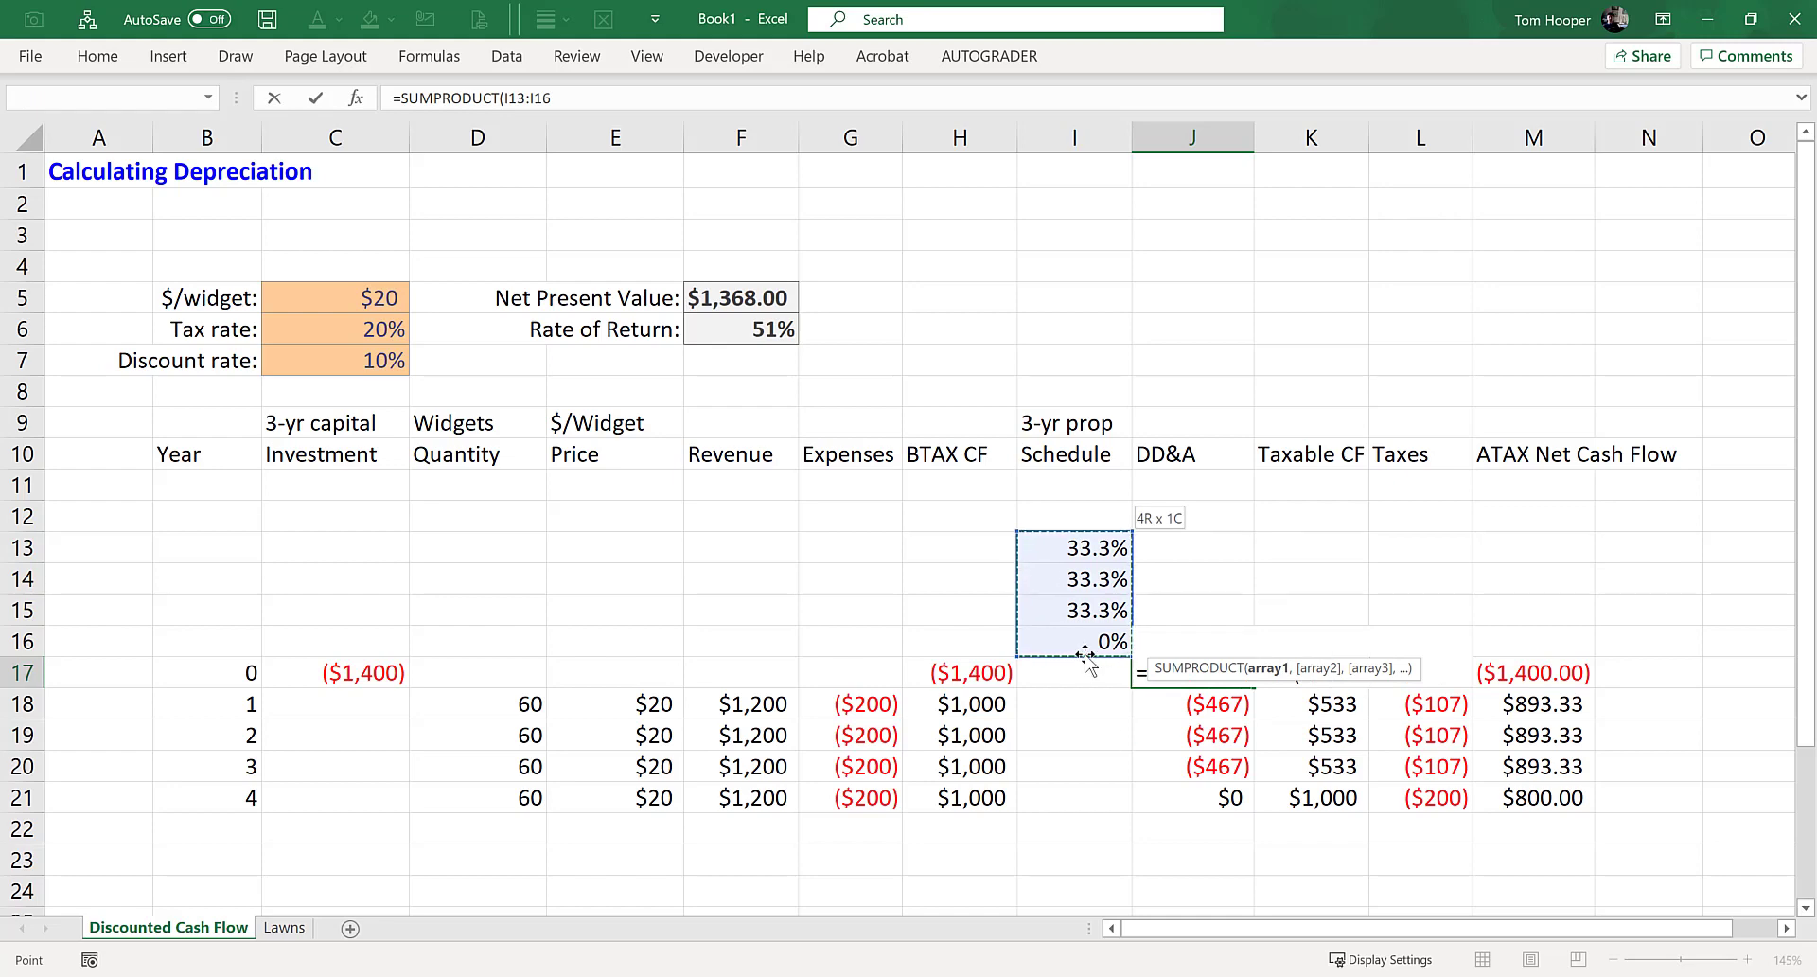
pyautogui.press('F4')
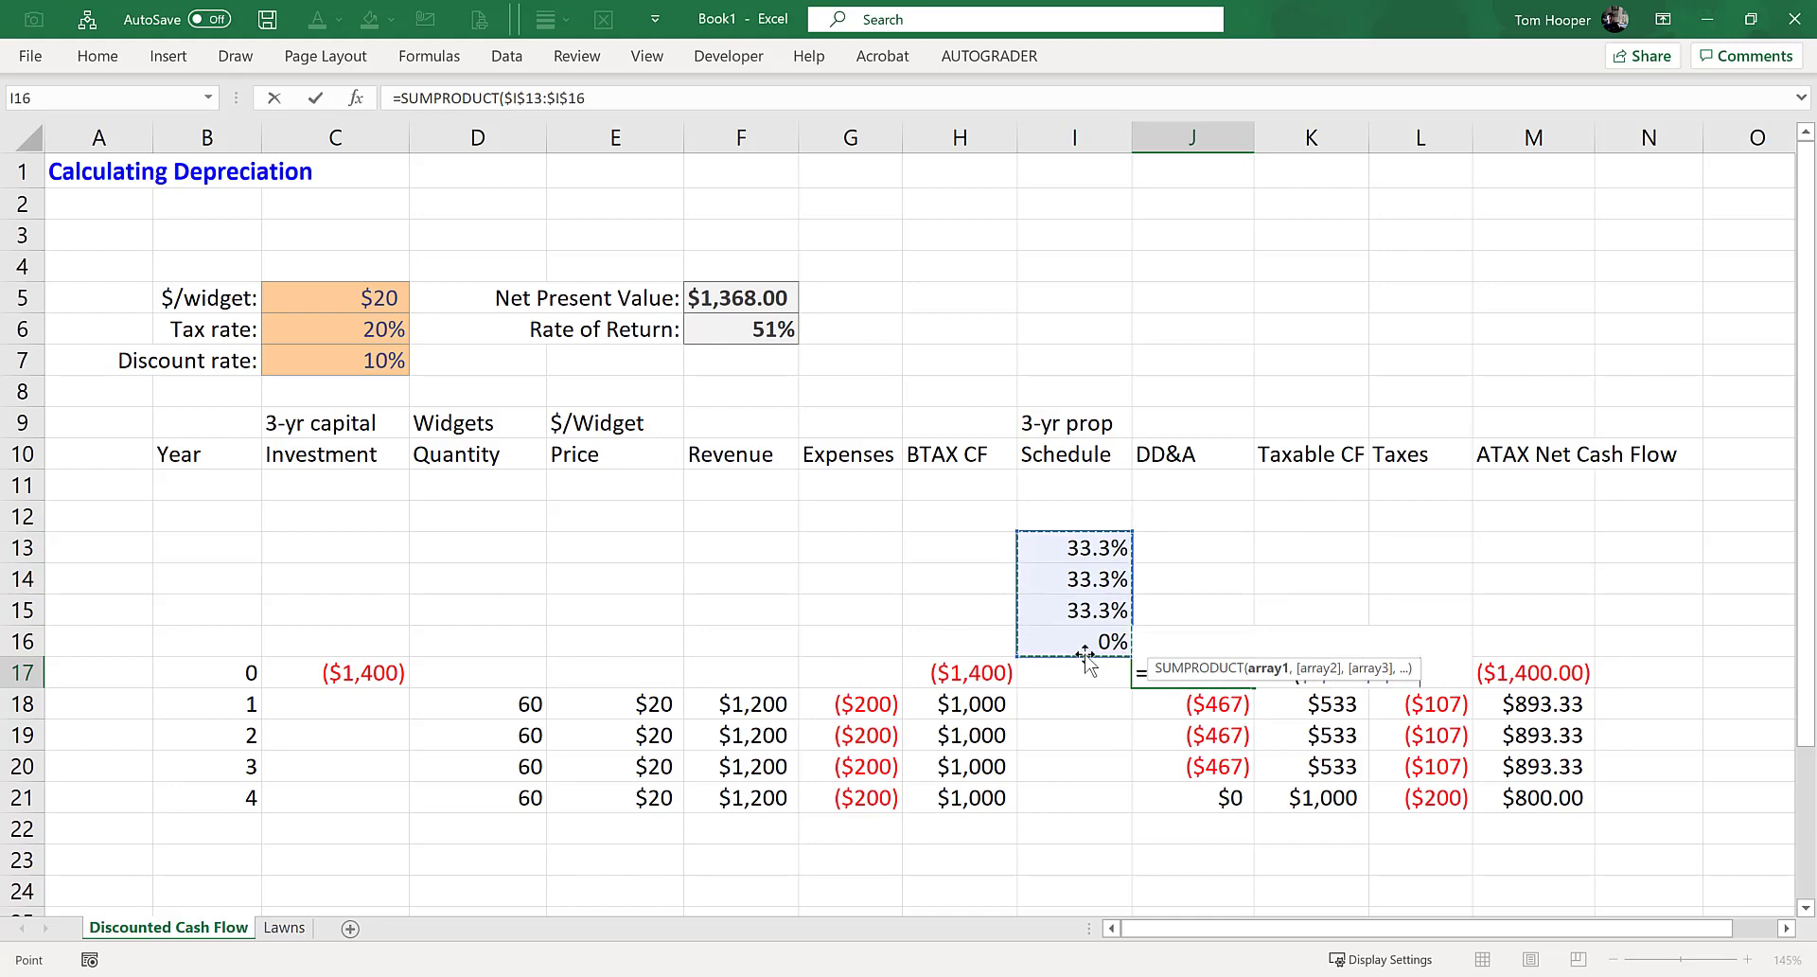
pyautogui.write(',')
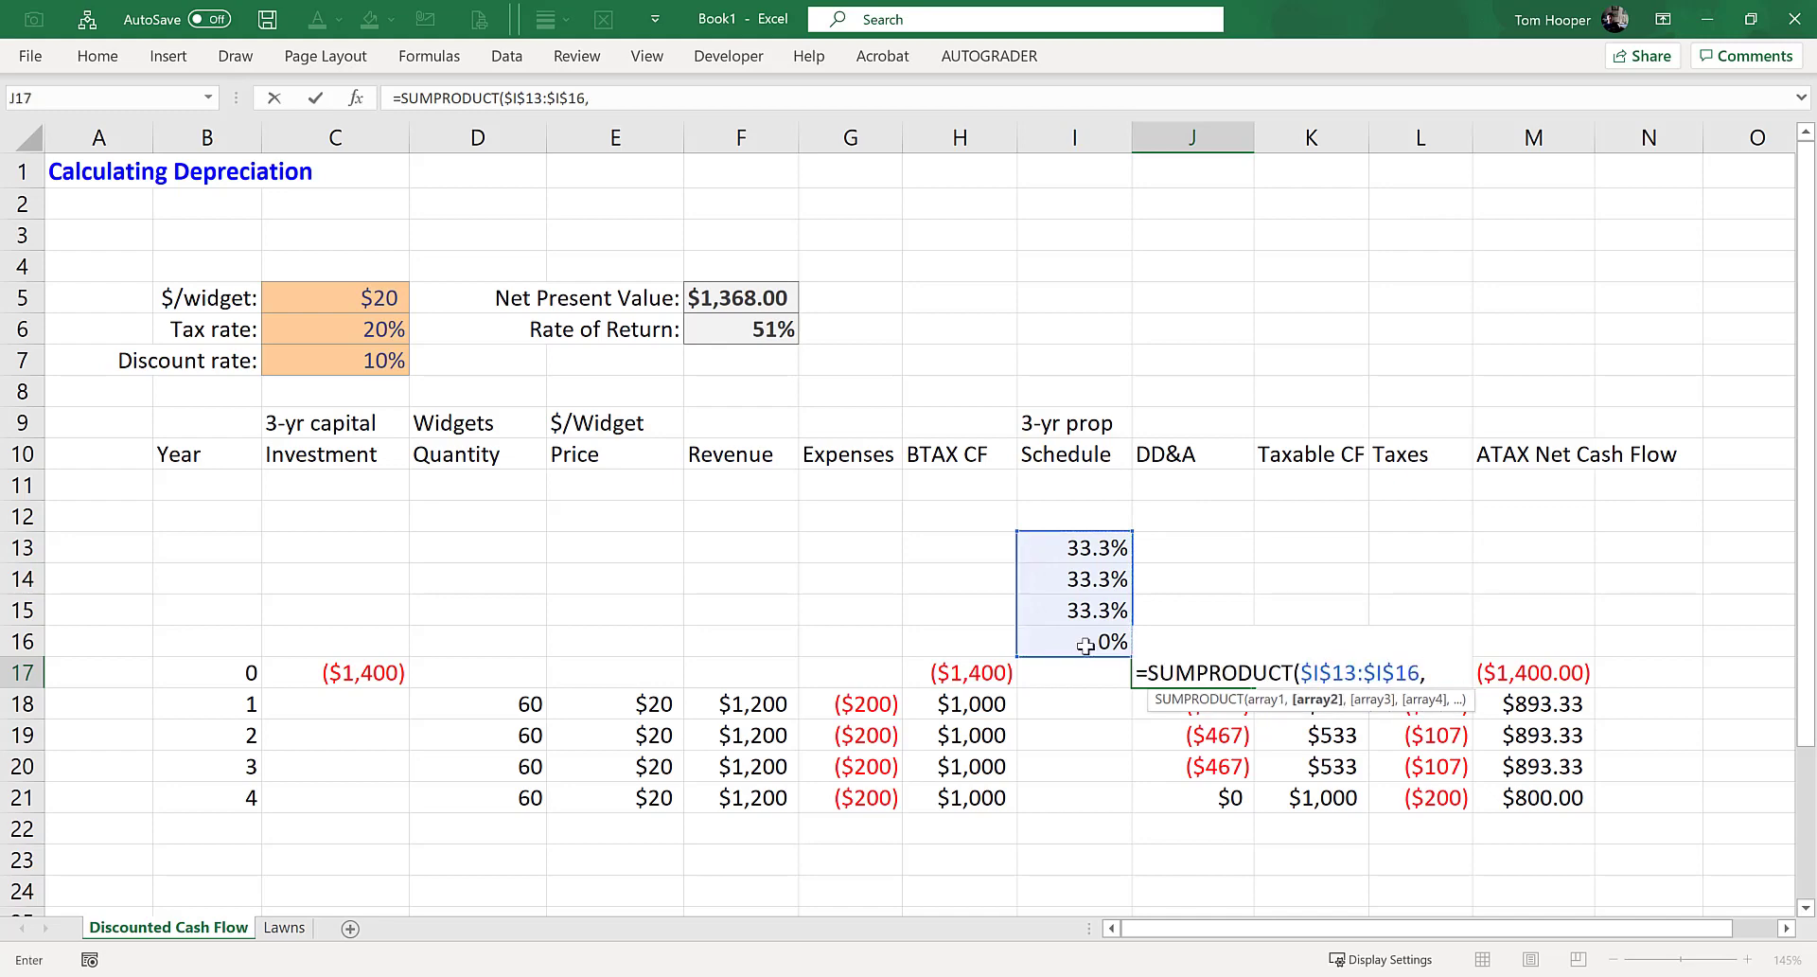
pyautogui.click(351, 674)
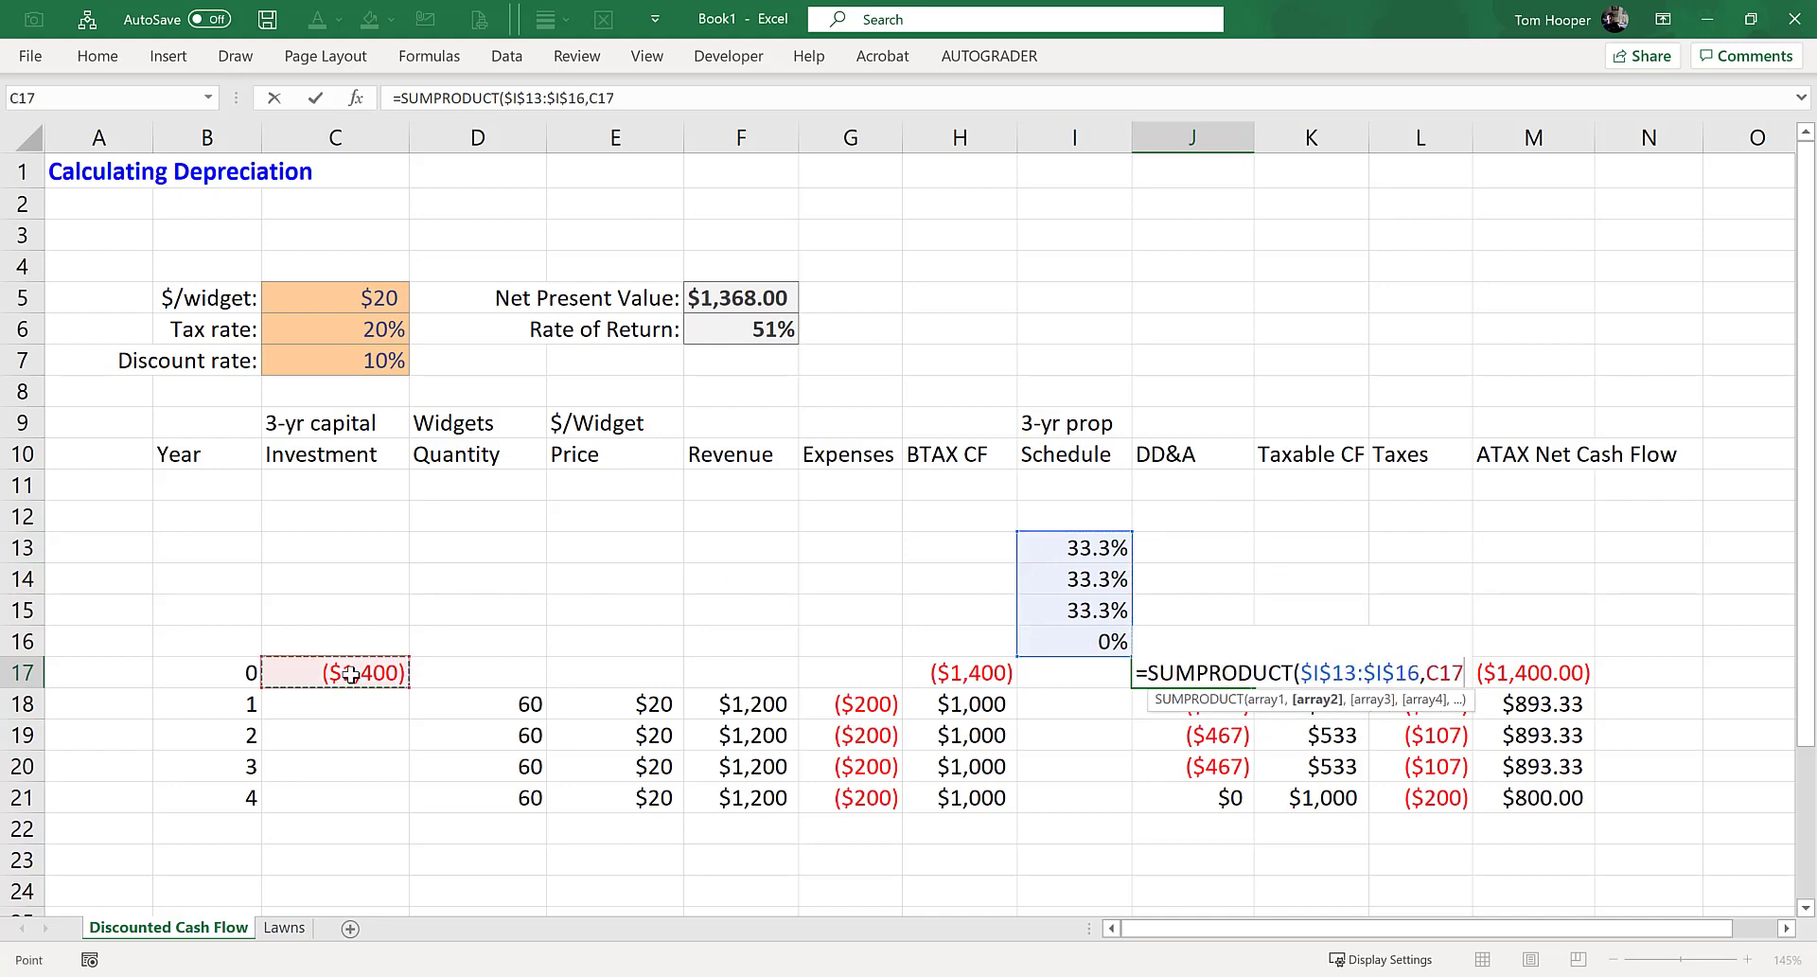
pyautogui.moveTo(354, 672); pyautogui.dragTo(368, 589)
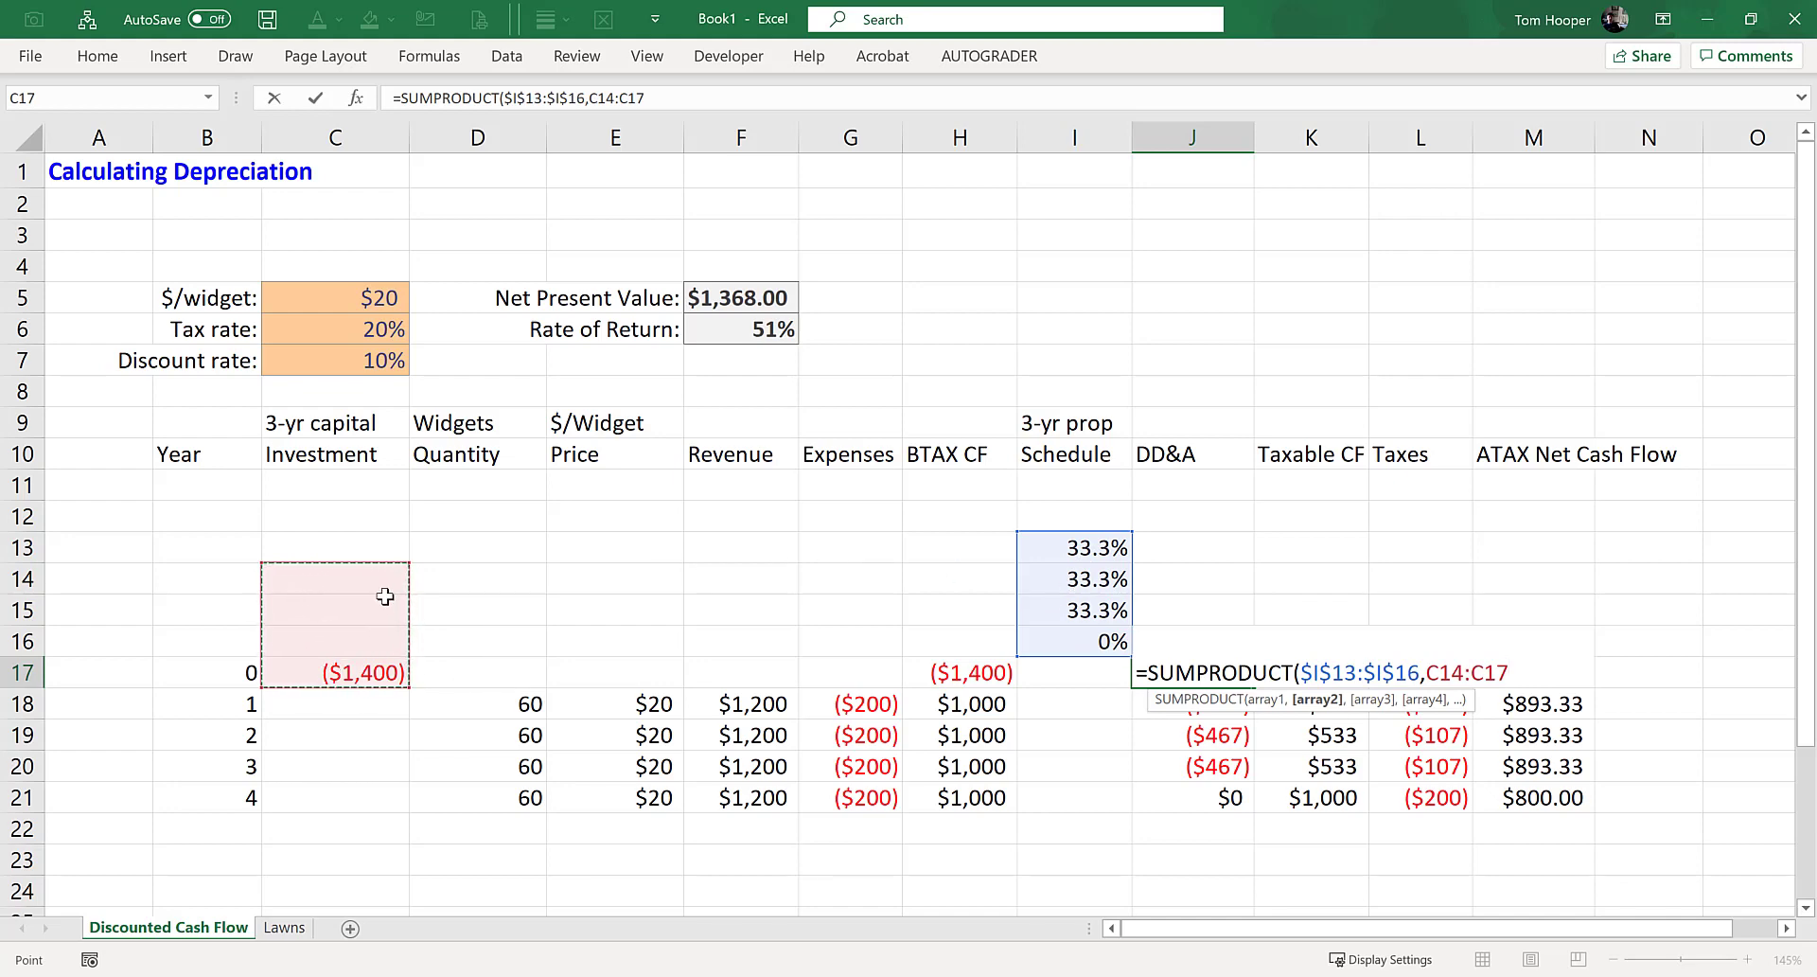
pyautogui.write(')')
pyautogui.hotkey('ctrl', 'Return')
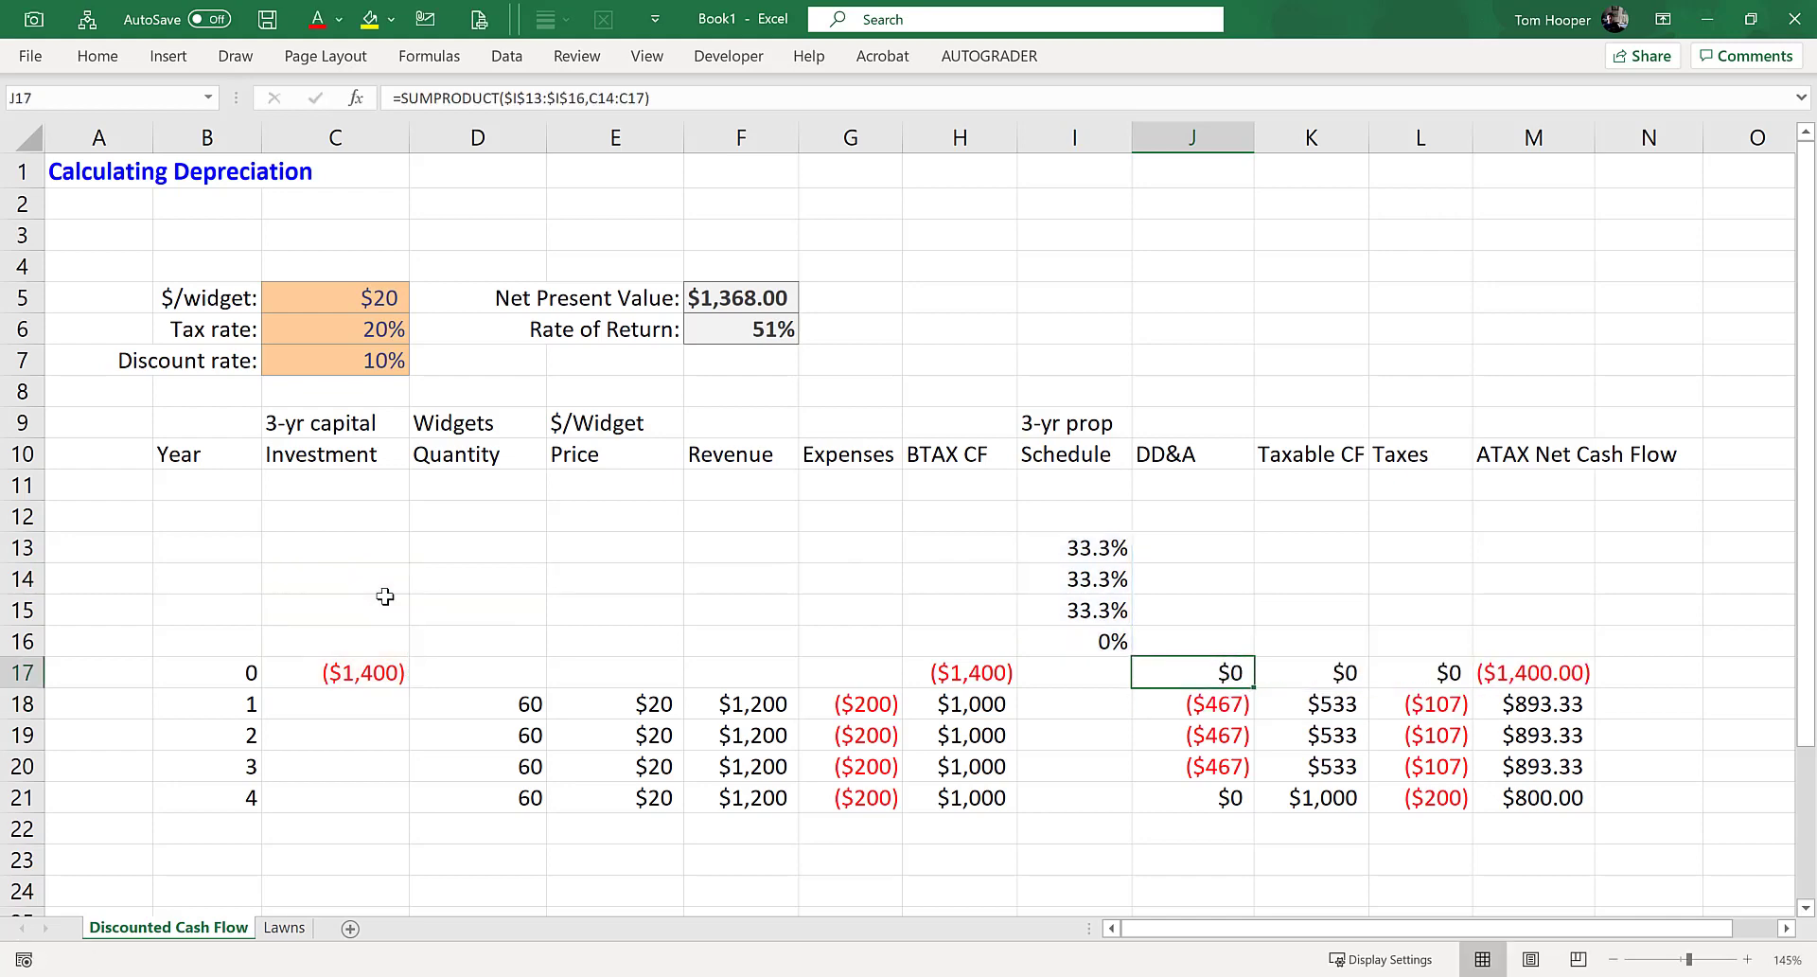
# - Copy the year 0 SUMPRODUCT formula down the DD&A column through year 4
pyautogui.hotkey('ctrl', 'c')
pyautogui.hotkey('ctrl', 'shift', 'Down')
pyautogui.hotkey('ctrl', 'v')
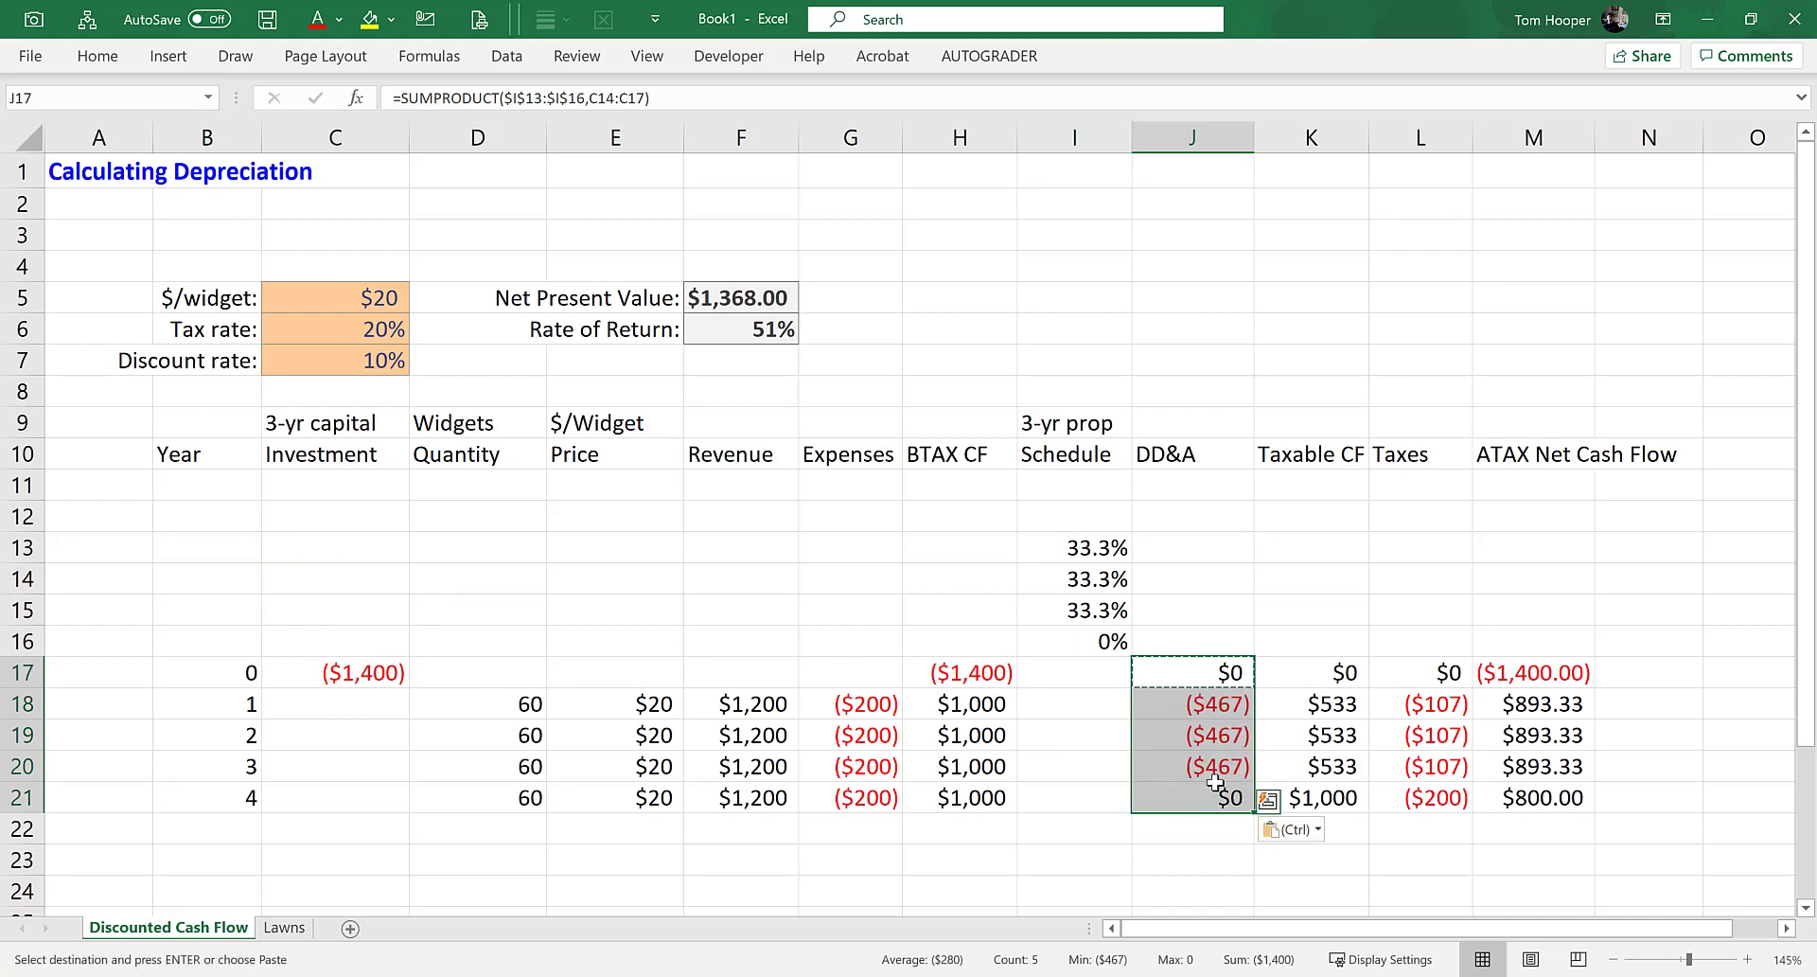
# - Examine which schedule and investment ranges the DD&A formulas reference in each year from 0 through 4
pyautogui.click(1219, 672)
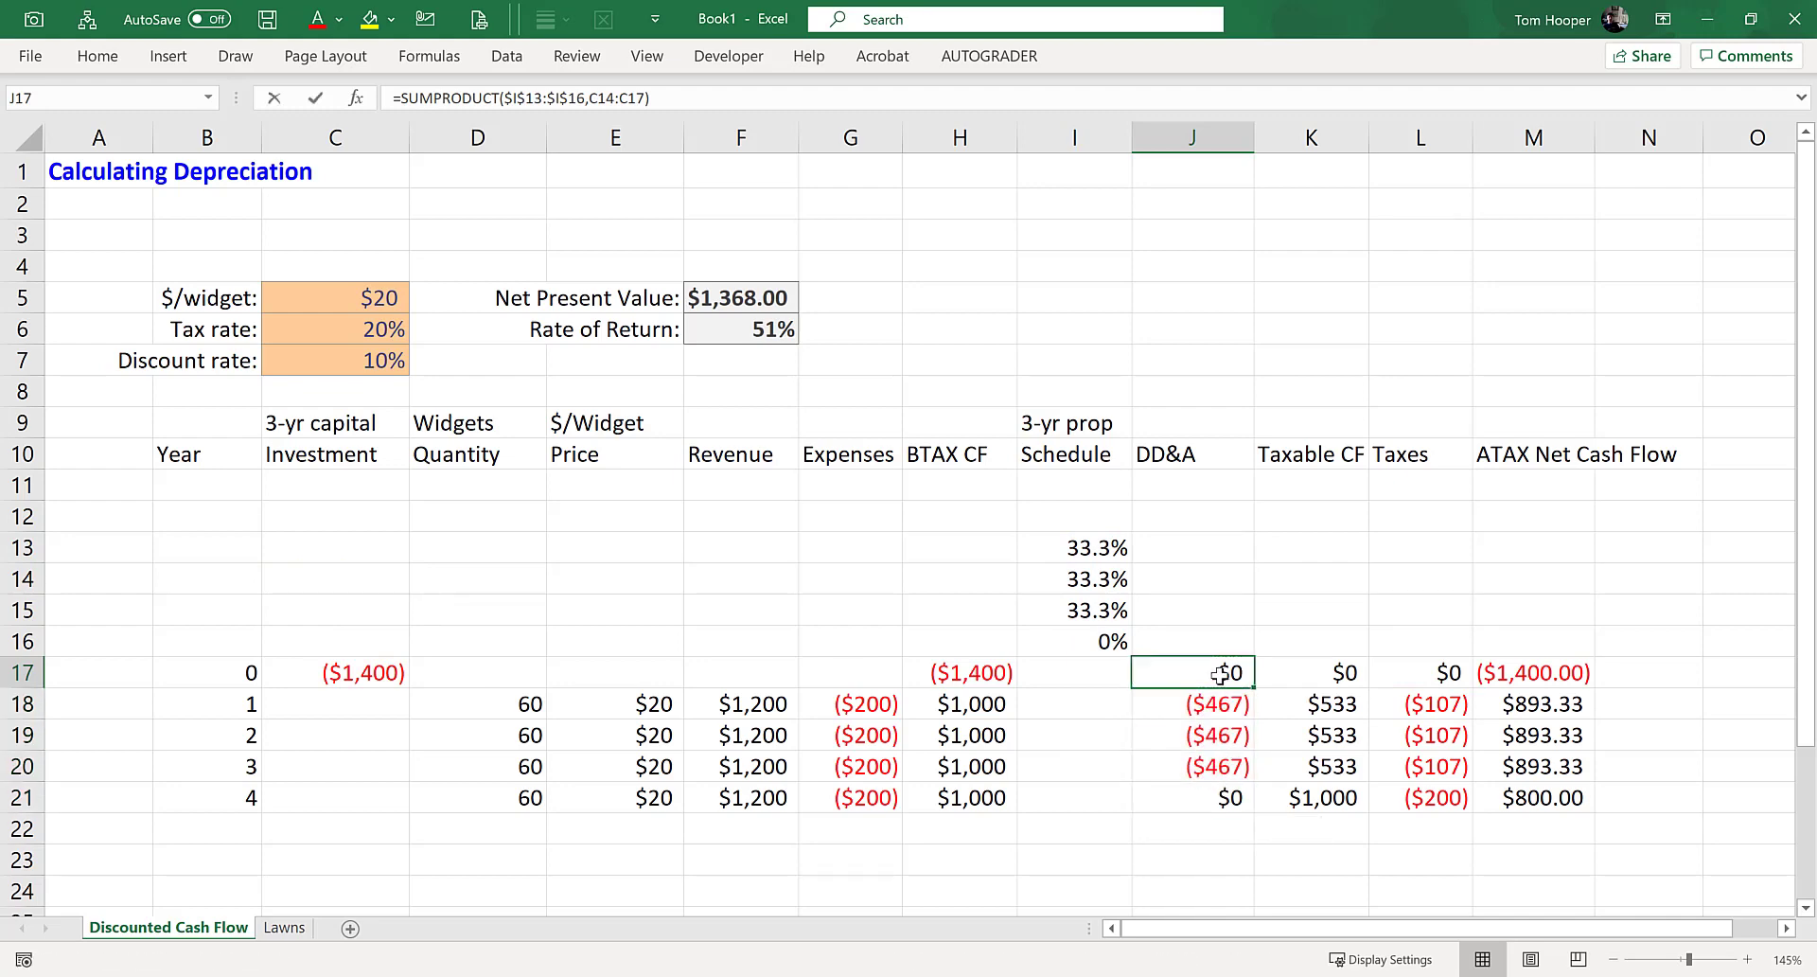
pyautogui.doubleClick(1219, 673)
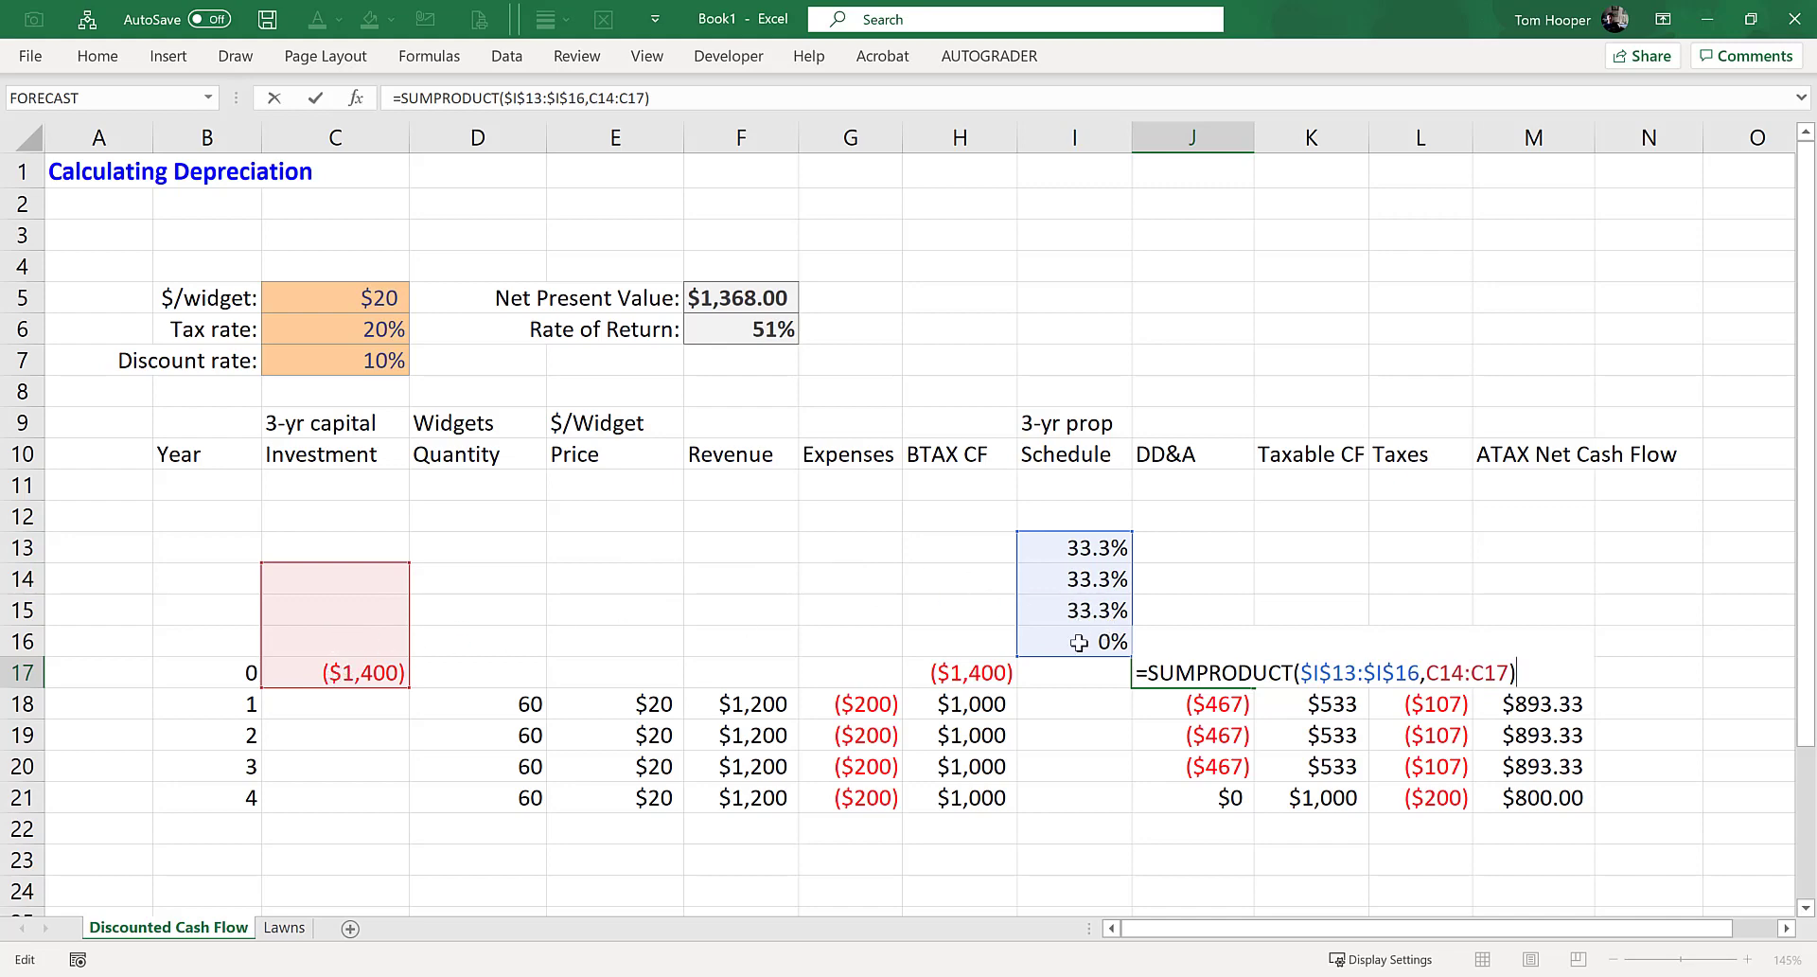
pyautogui.press('Return')
pyautogui.press('F2')
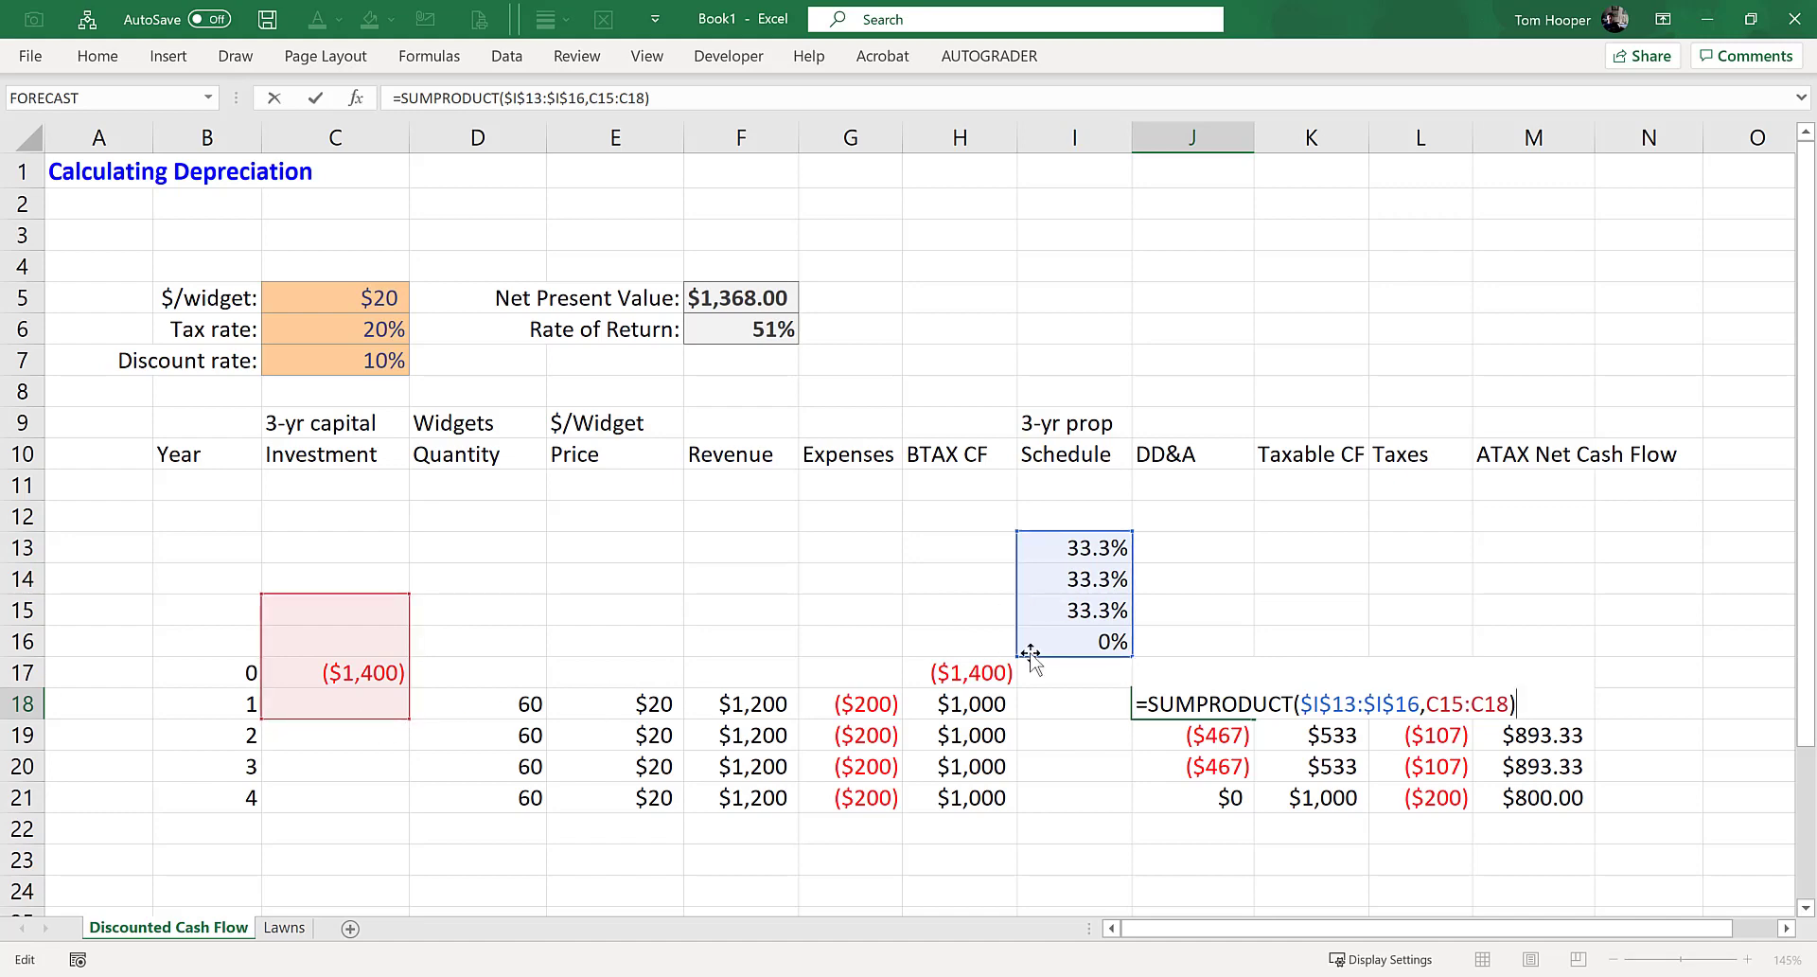
pyautogui.press('Return')
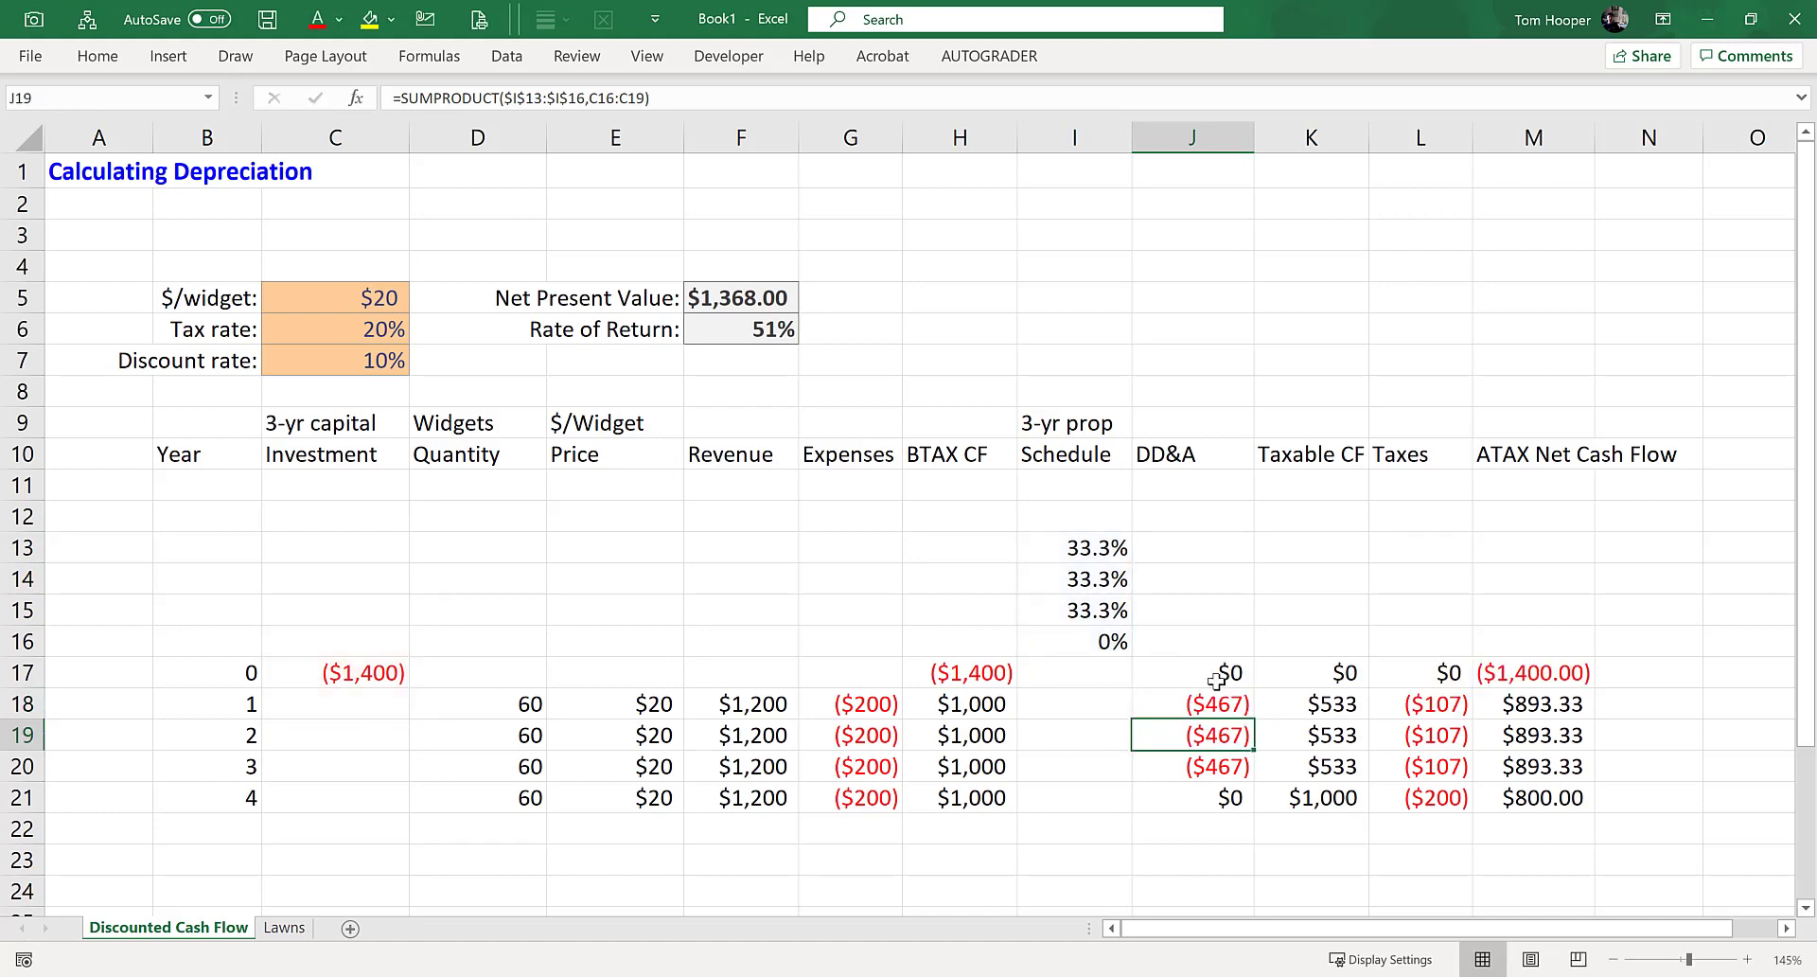
pyautogui.click(1199, 708)
pyautogui.press('F2')
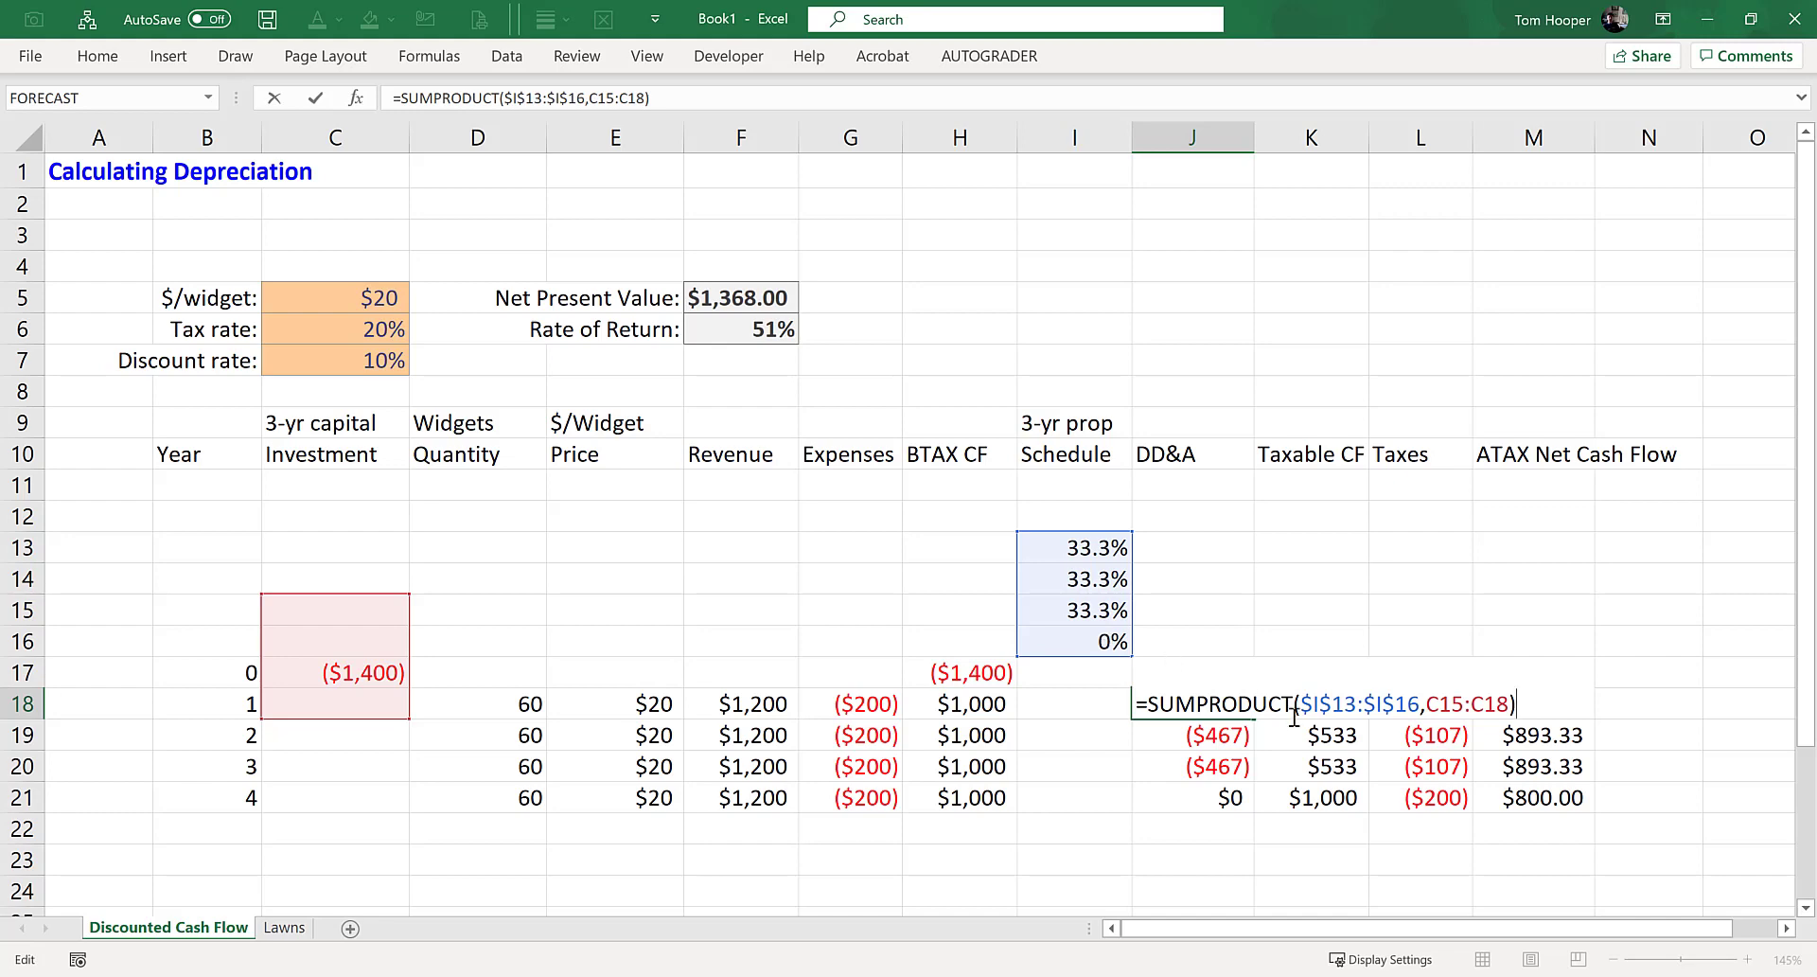
pyautogui.press('Return')
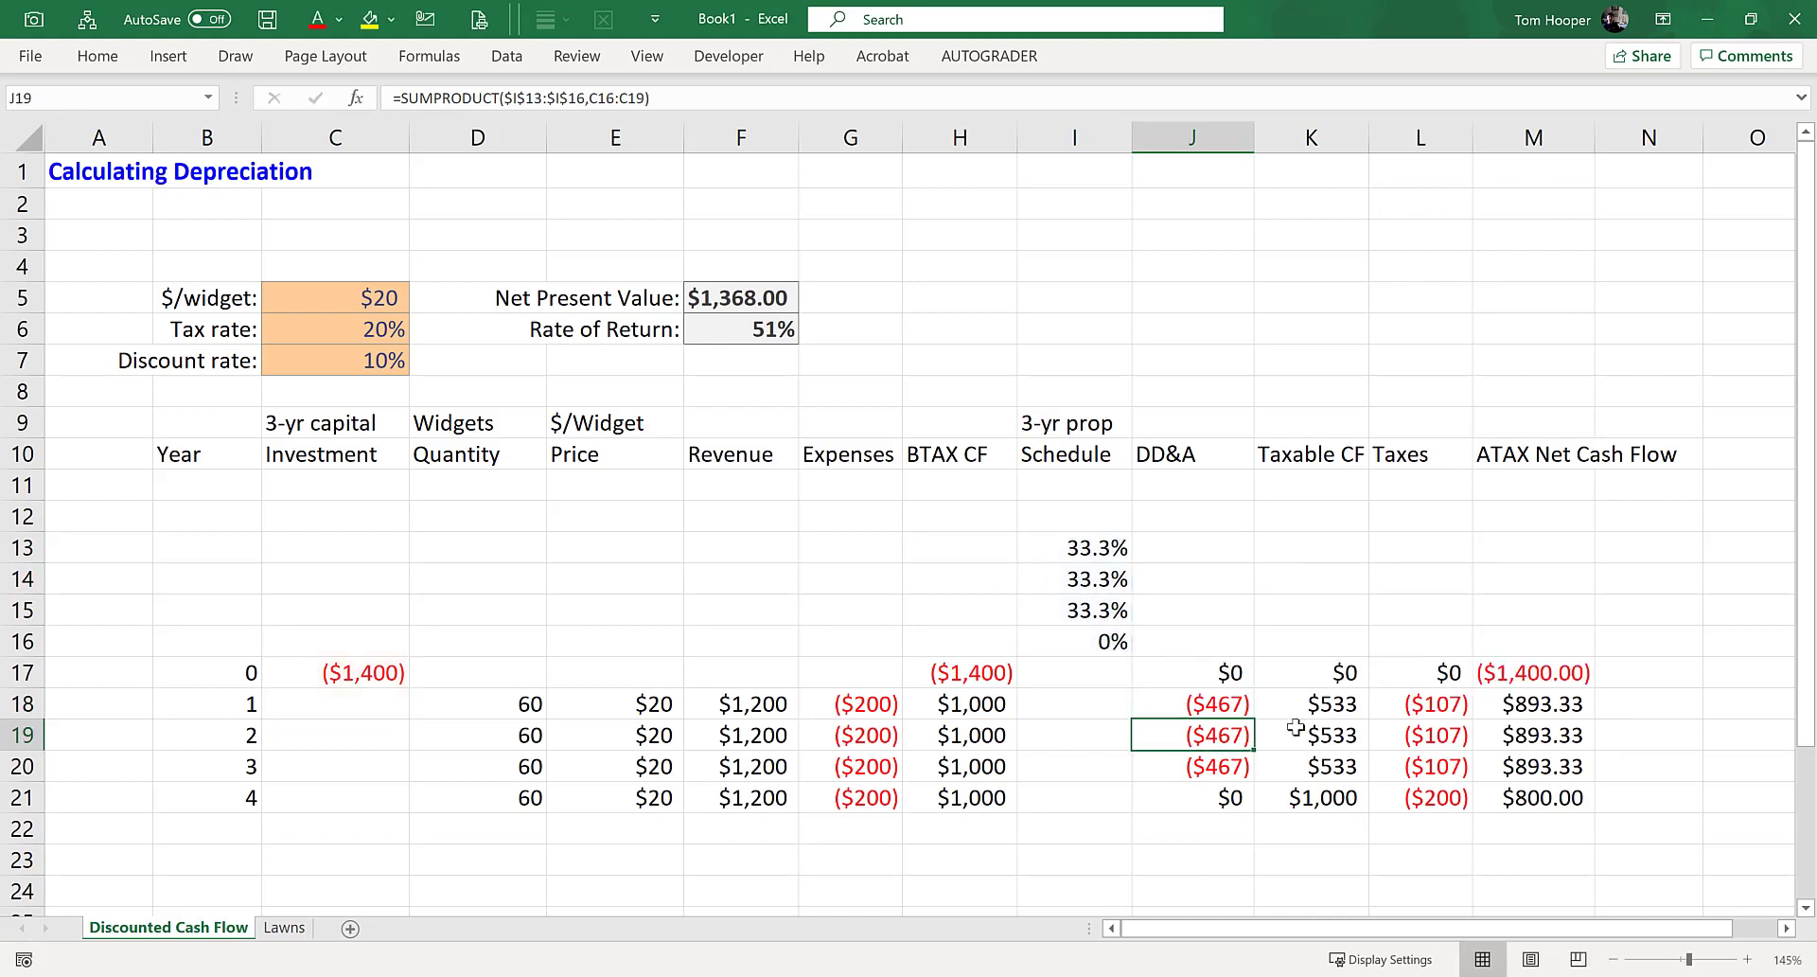
pyautogui.press('F2')
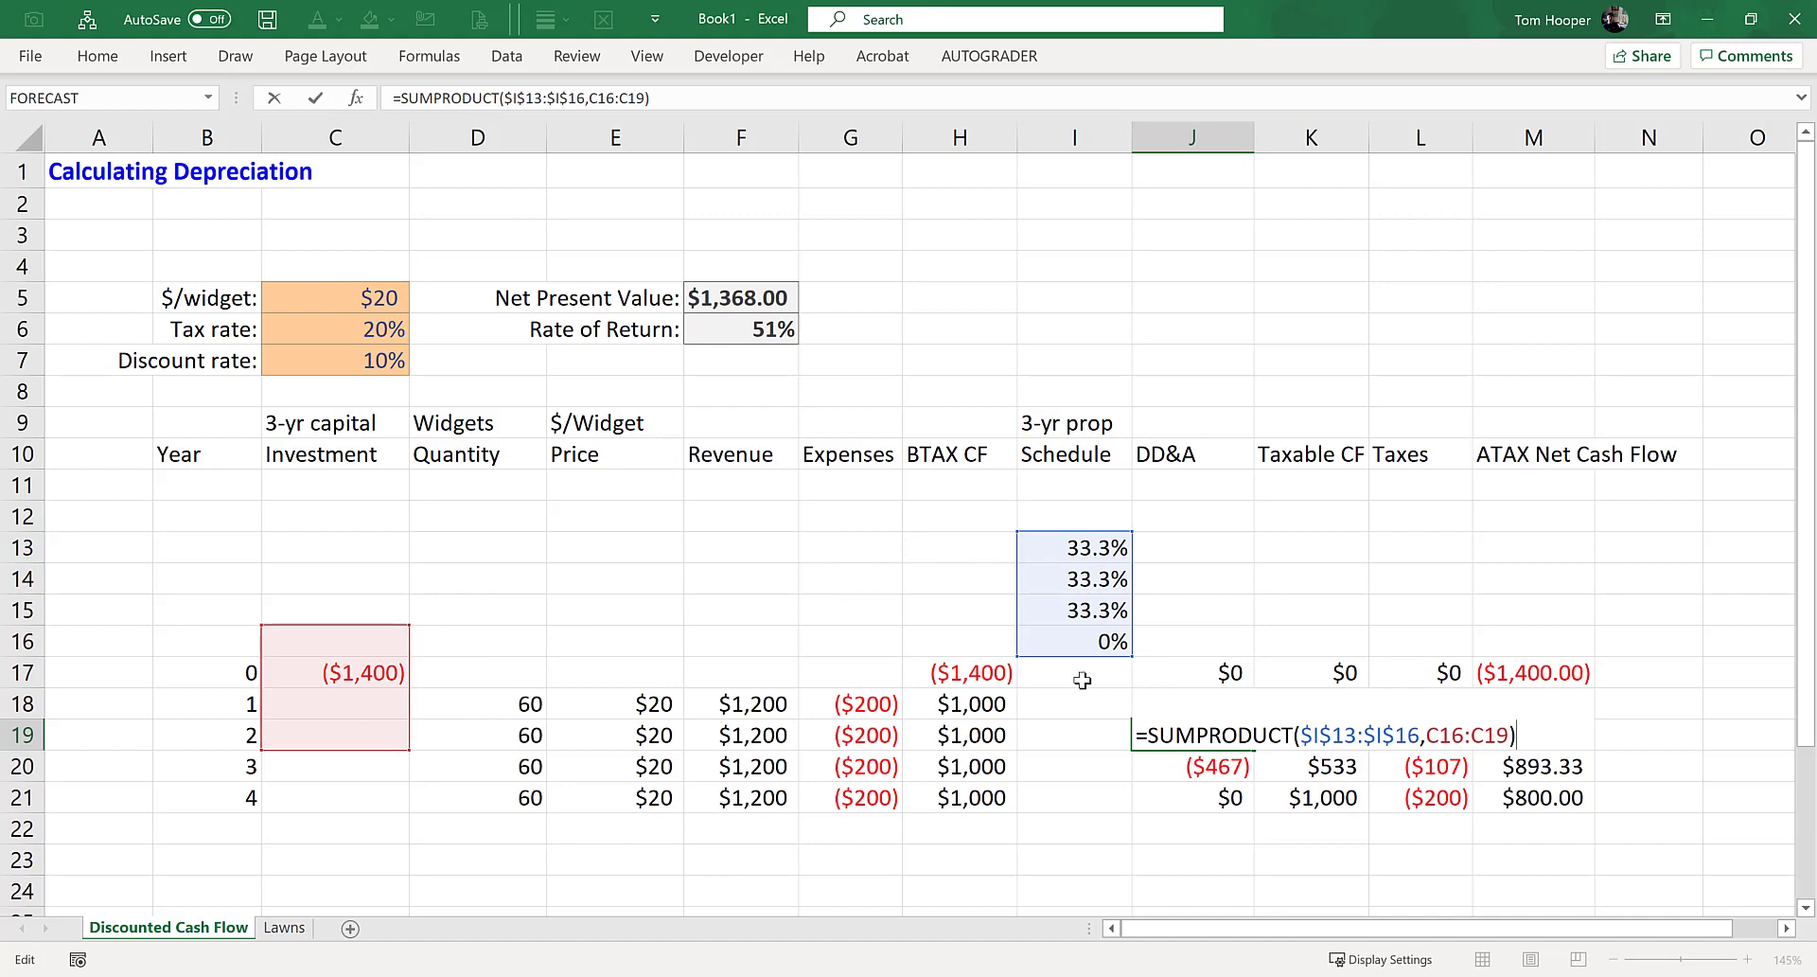
pyautogui.press('Return')
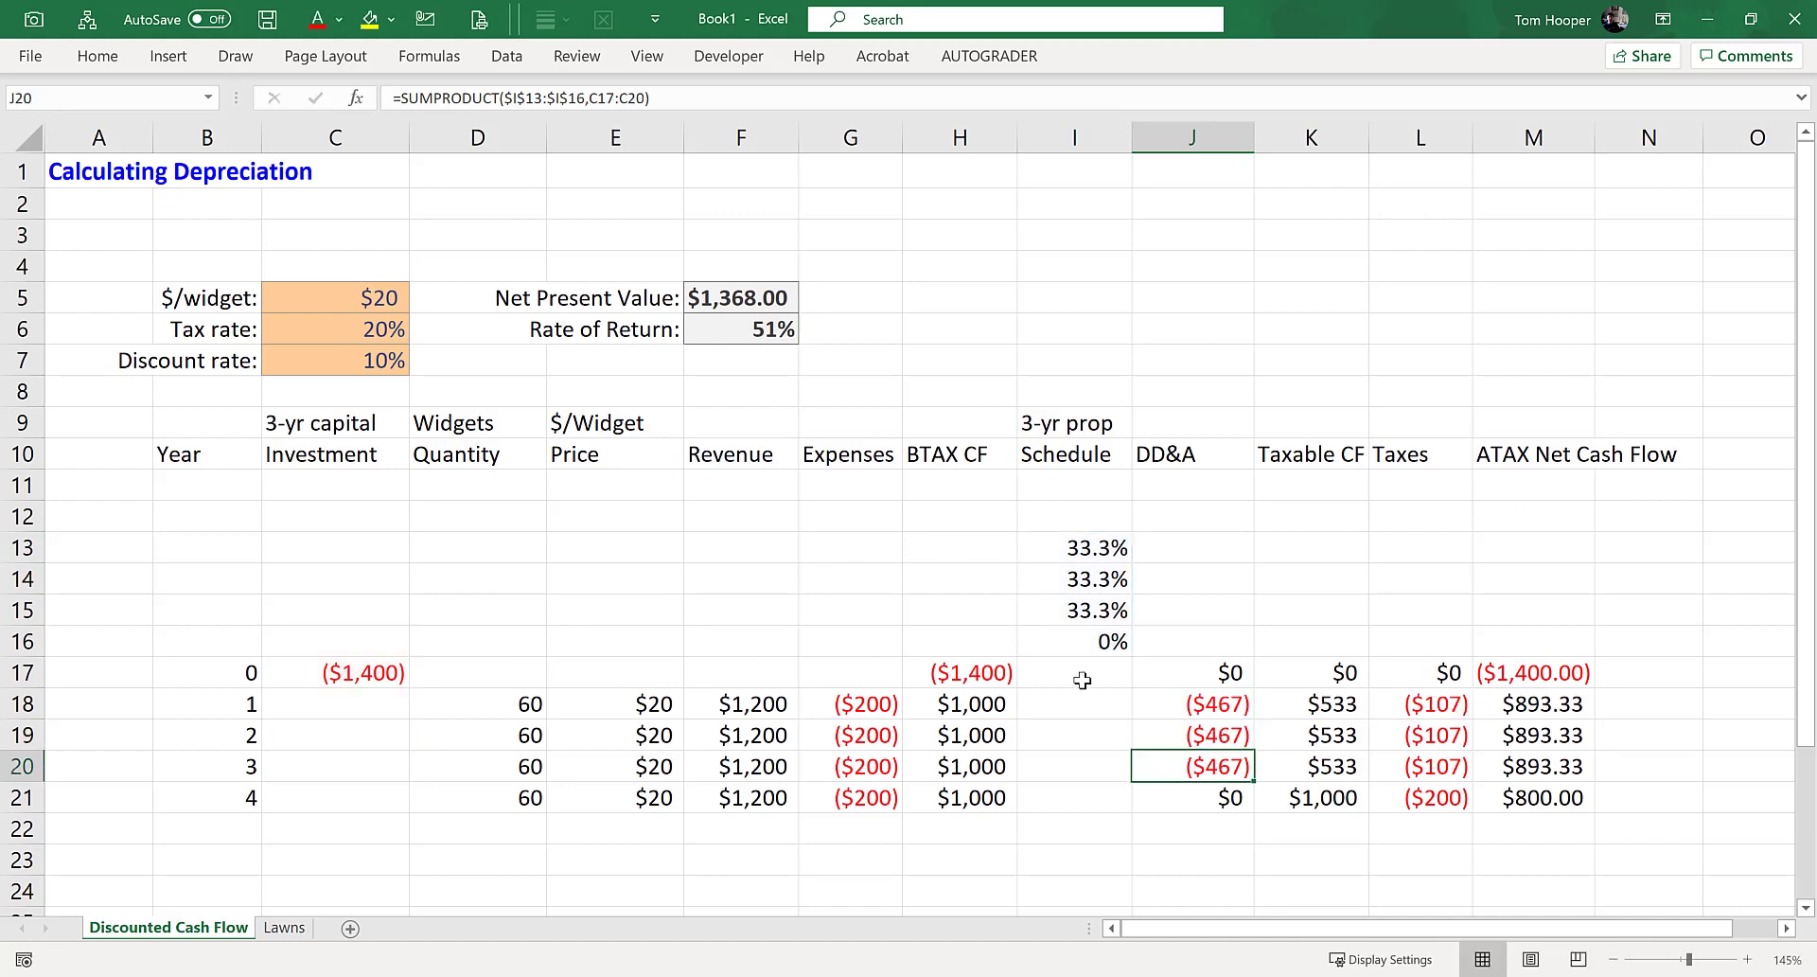
pyautogui.press('F2')
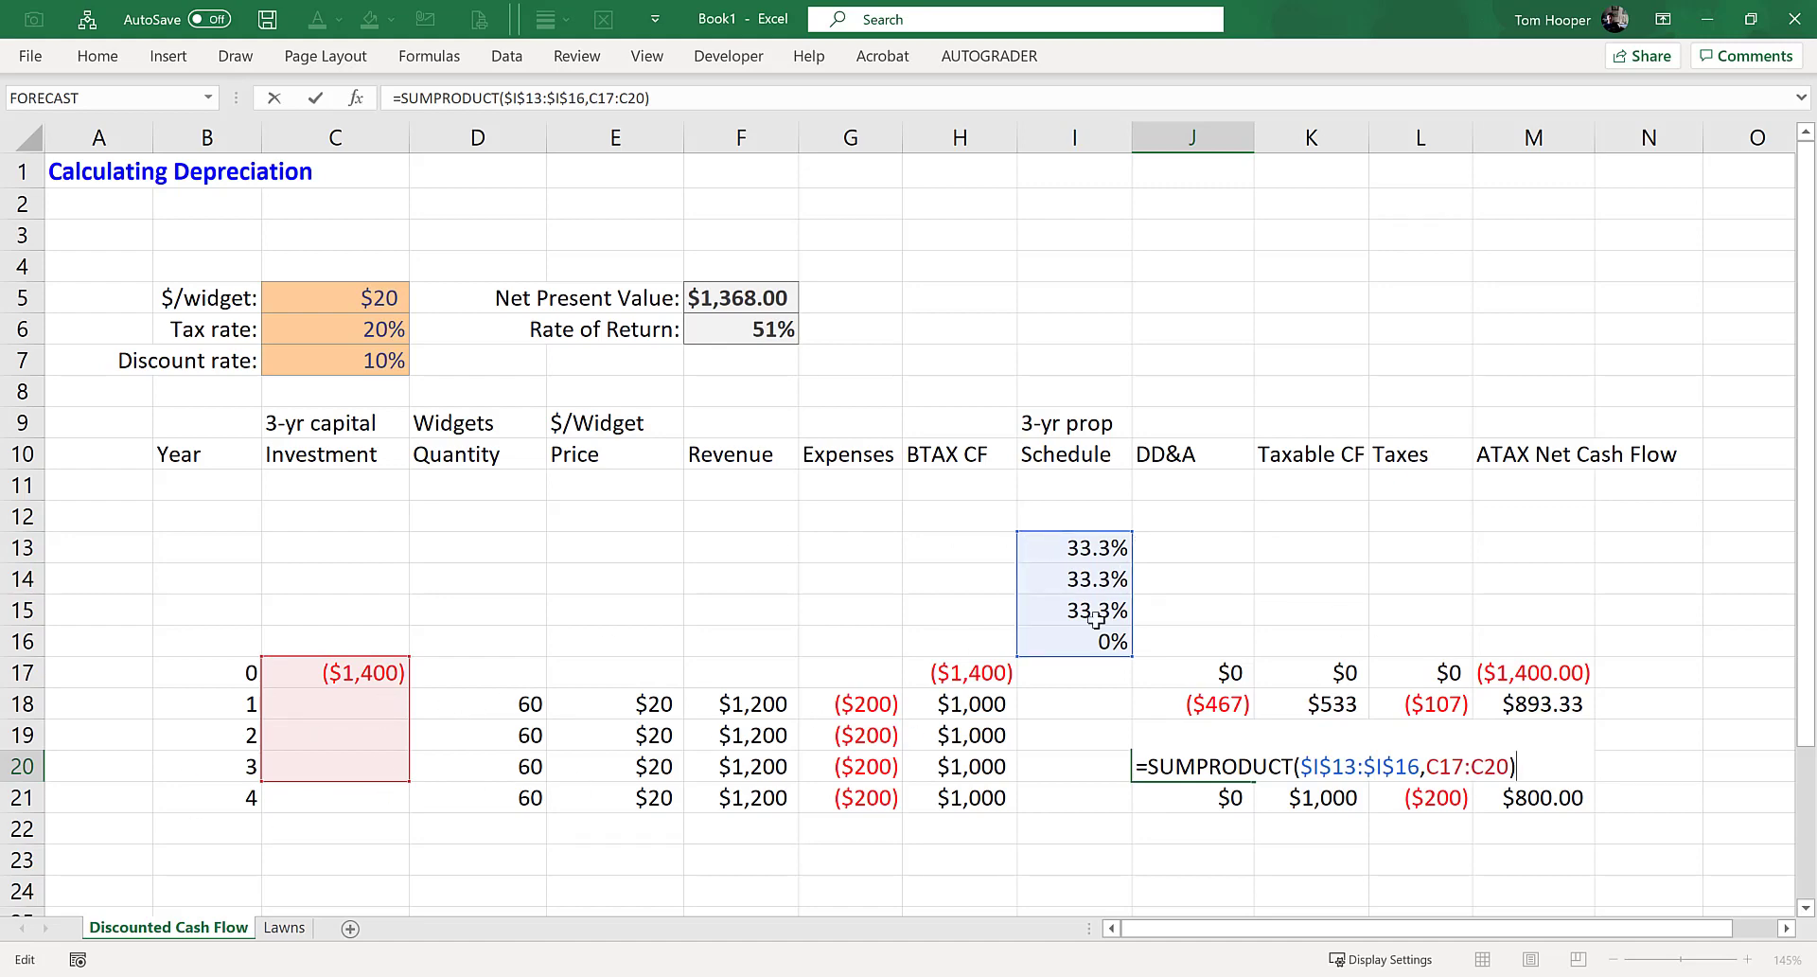
pyautogui.press('Return')
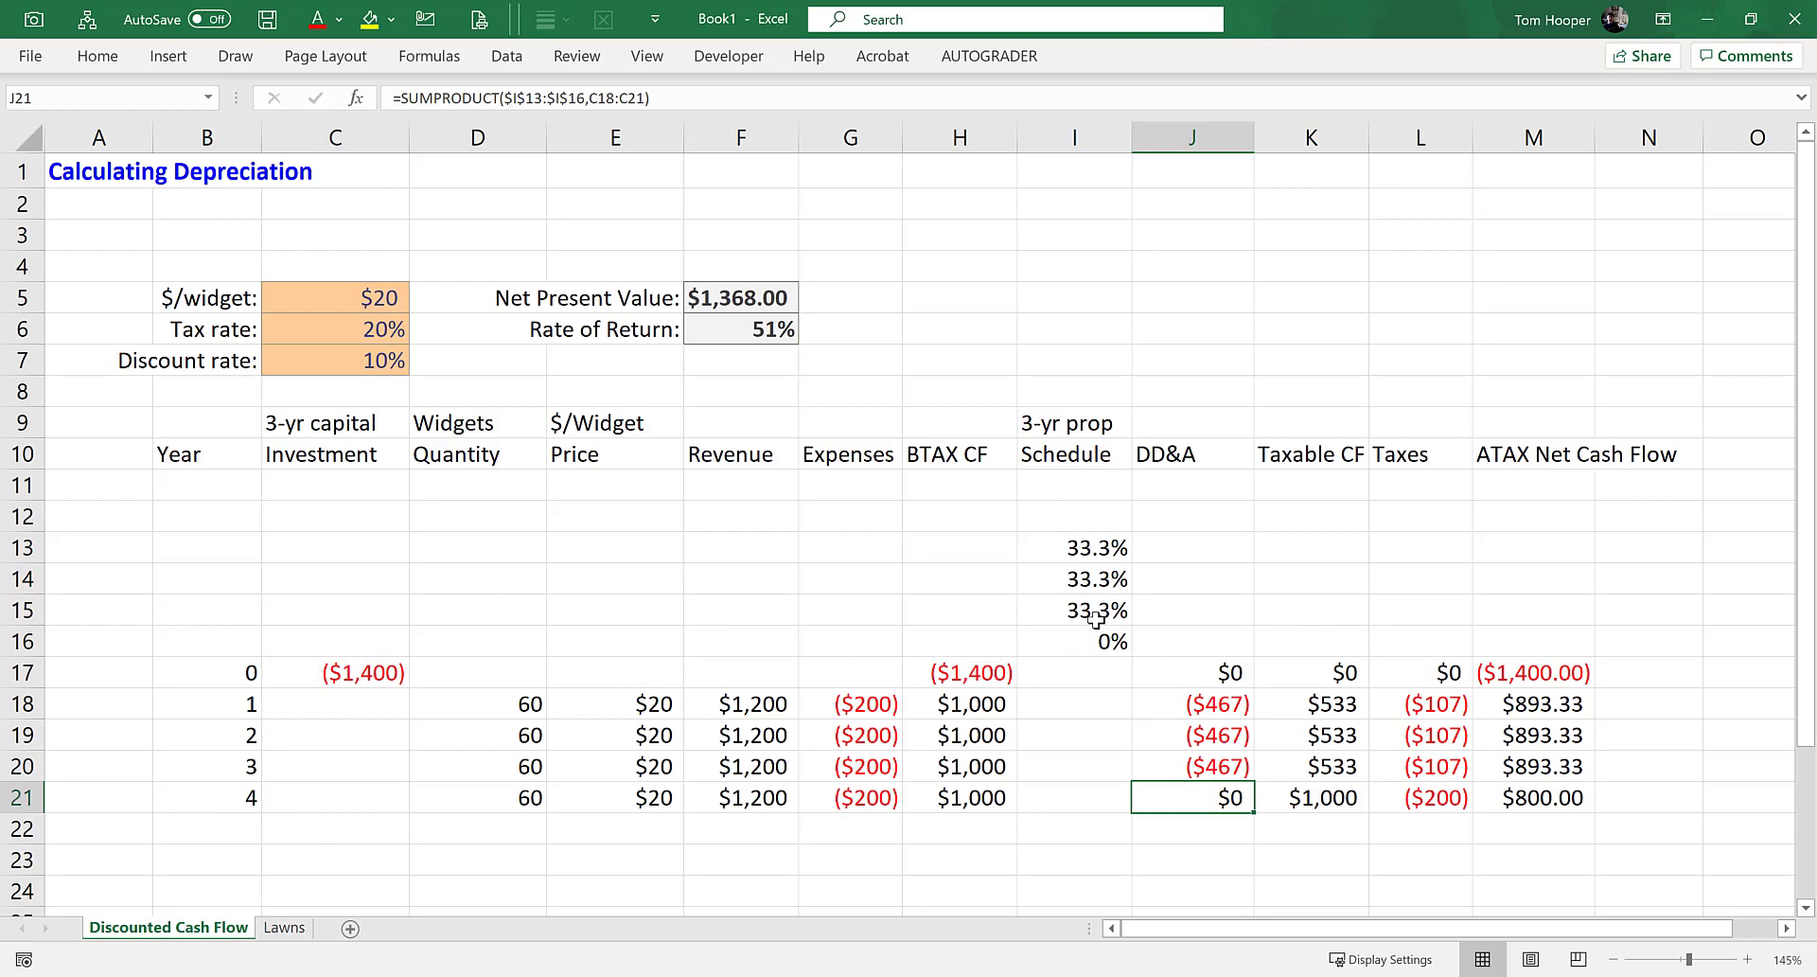
pyautogui.press('F2')
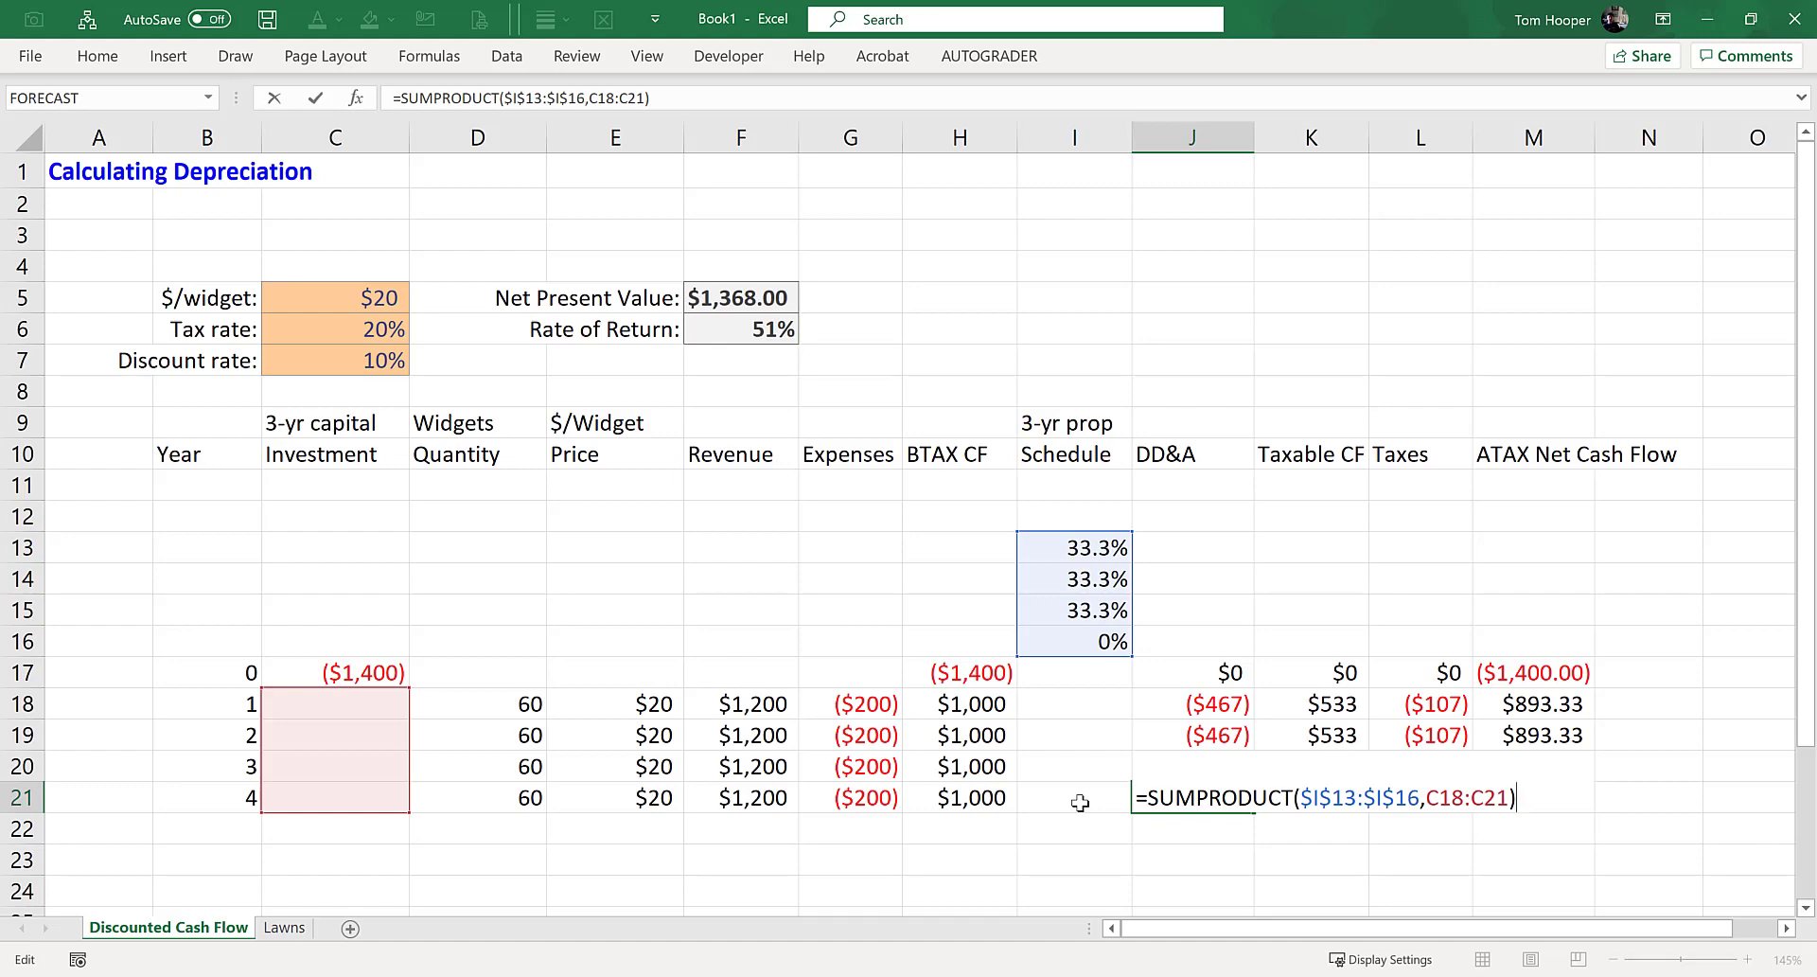
pyautogui.press('Return')
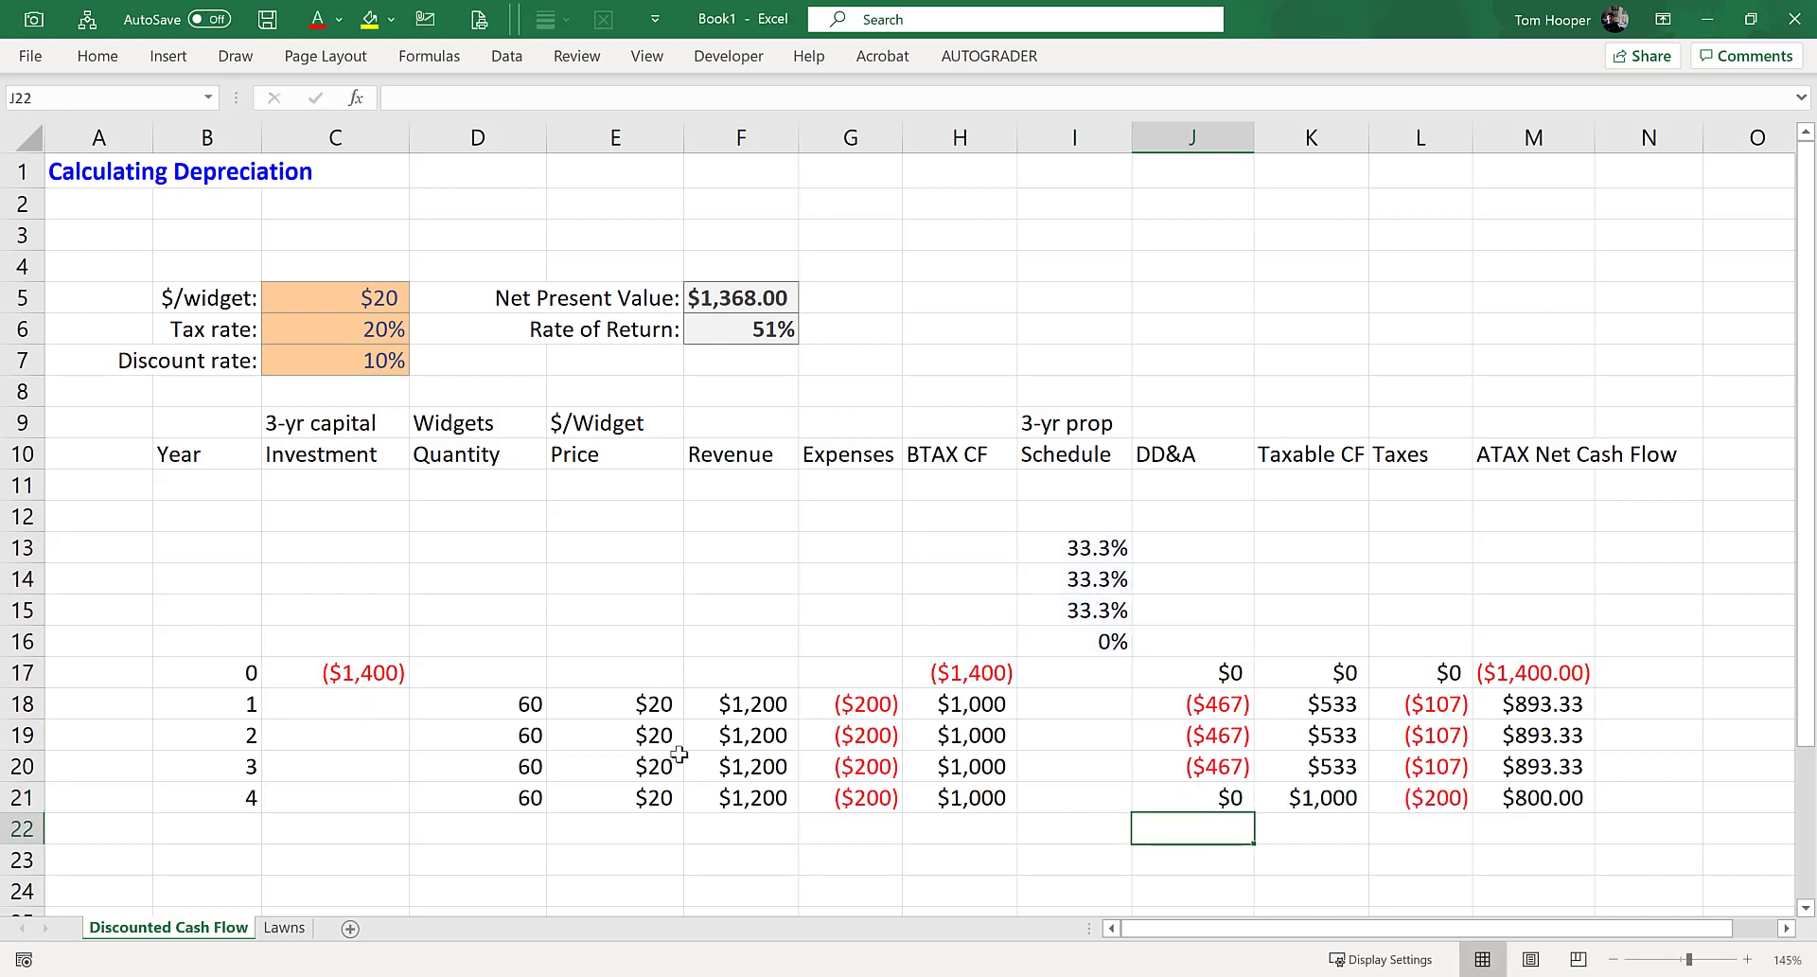
# - Enter a second capital investment of -1400 in year 2, cell C19
pyautogui.click(382, 730)
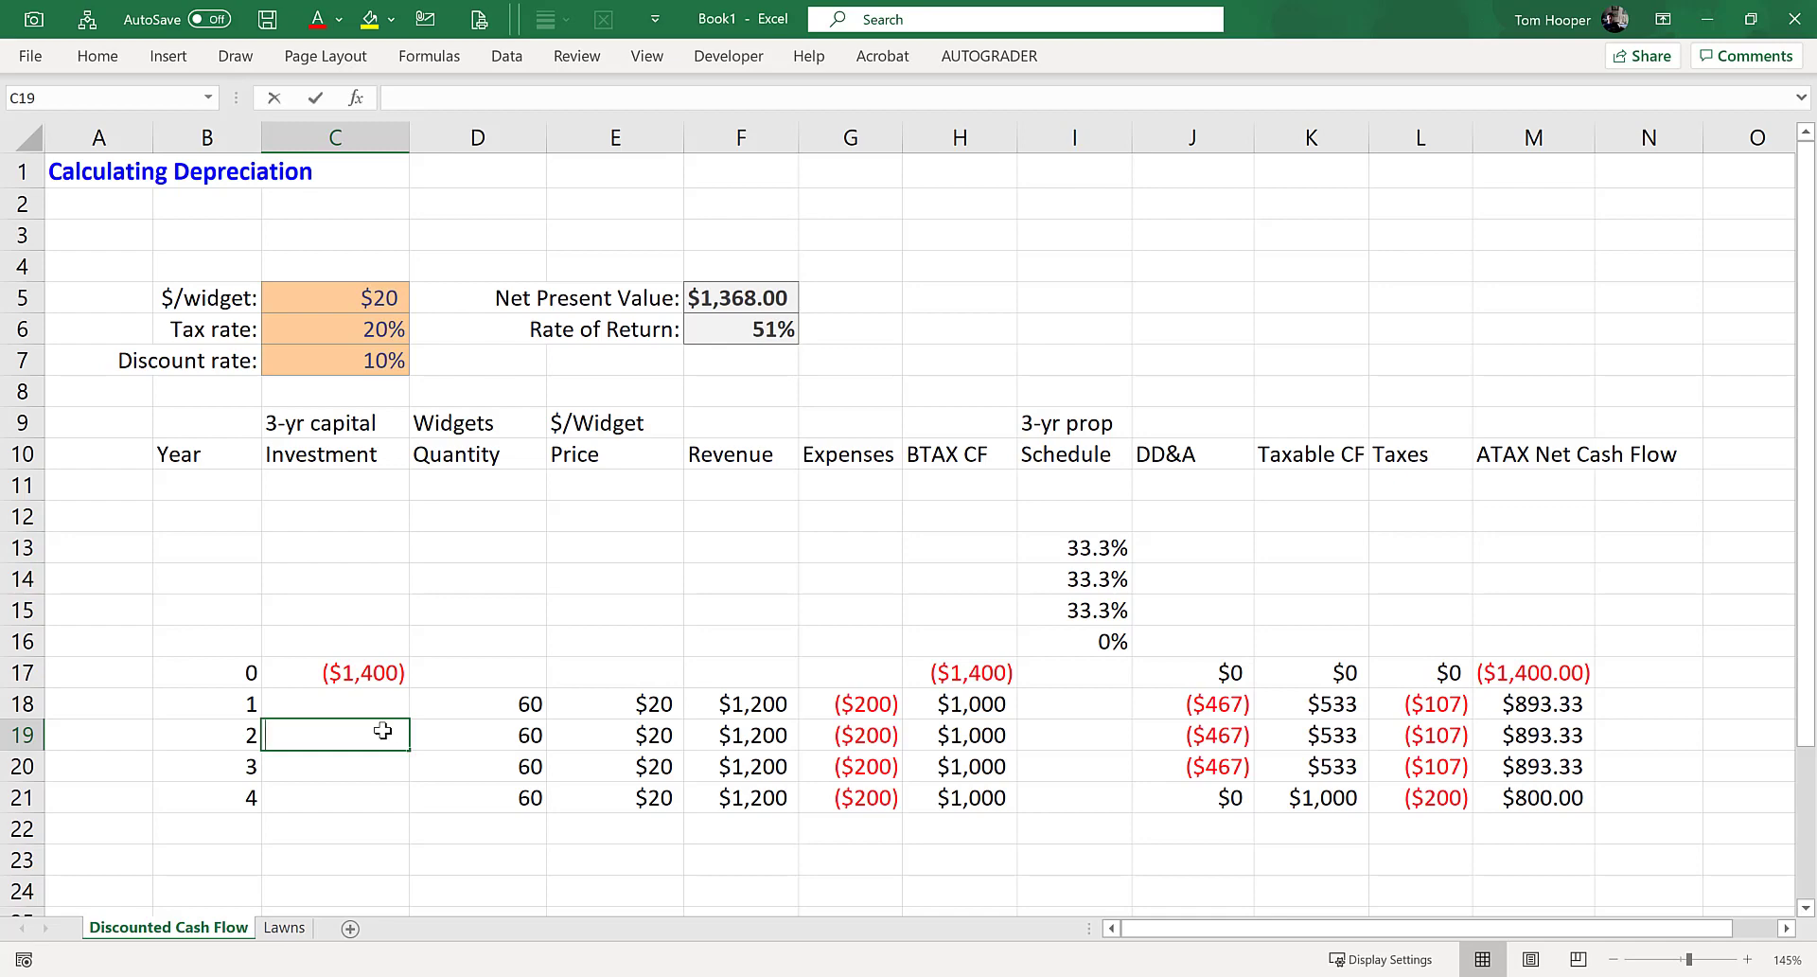
pyautogui.write('-1400')
pyautogui.press('Return')
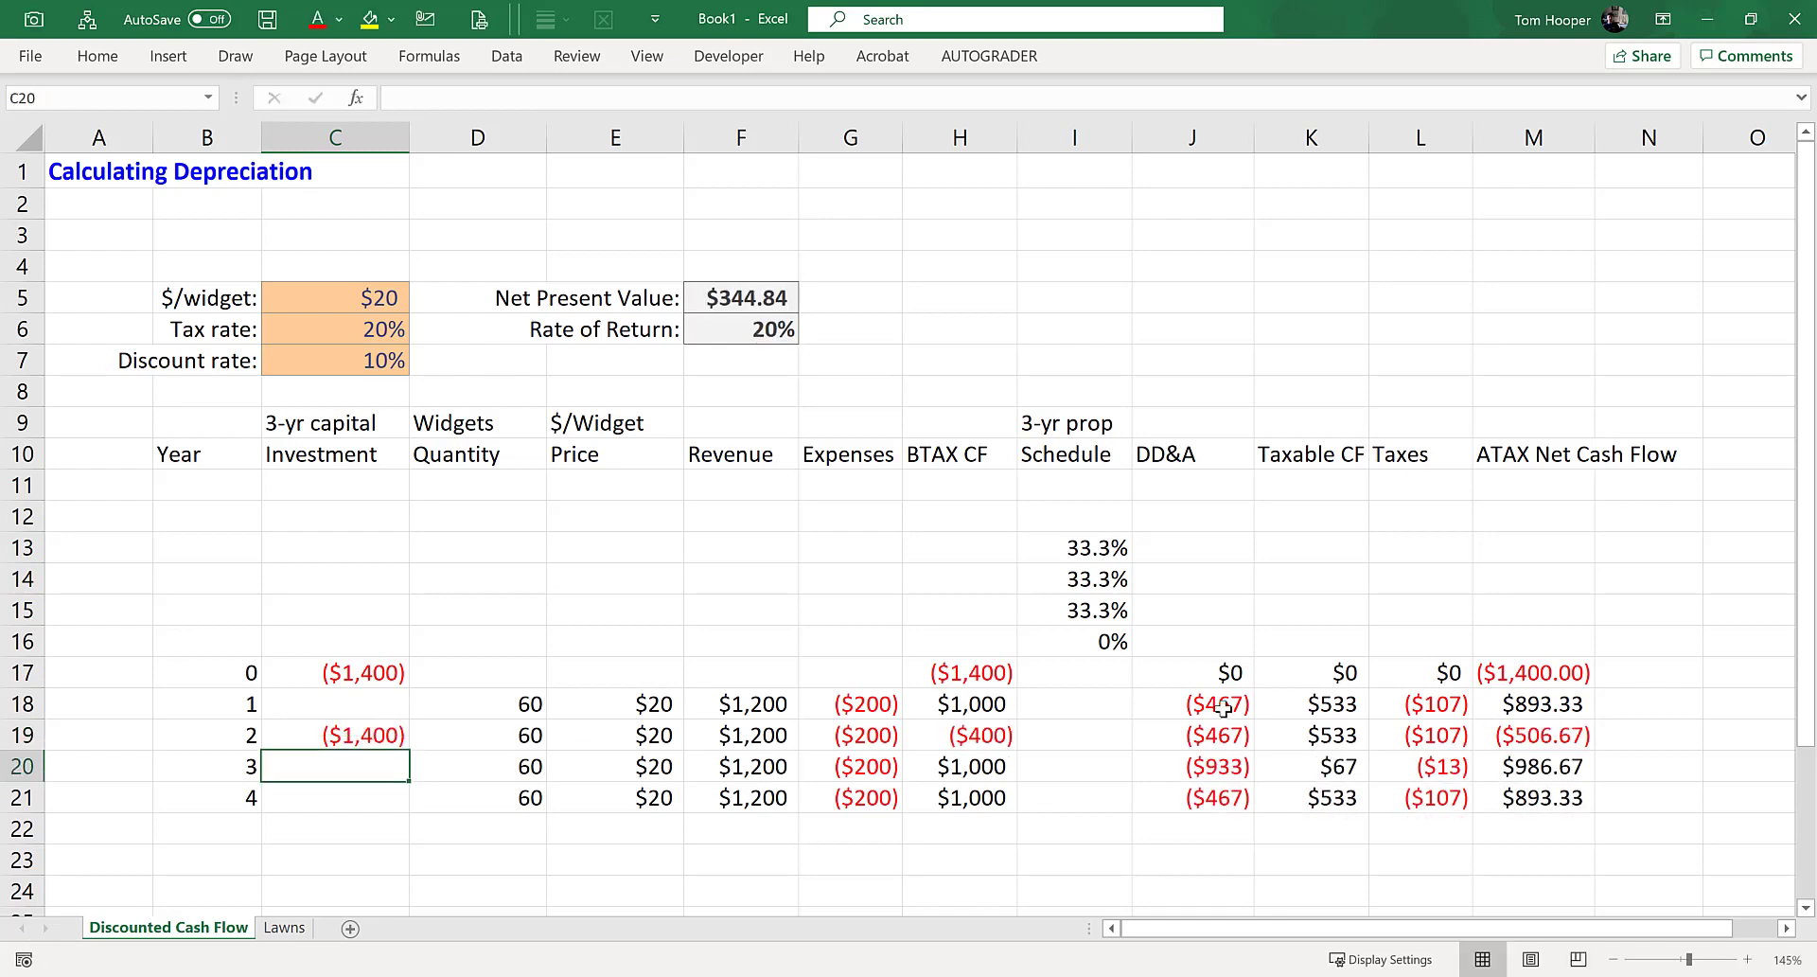
# - Examine how the DD&A SUMPRODUCT ranges in years 0 through 4 pick up both capital investments
pyautogui.click(1225, 674)
pyautogui.press('F2')
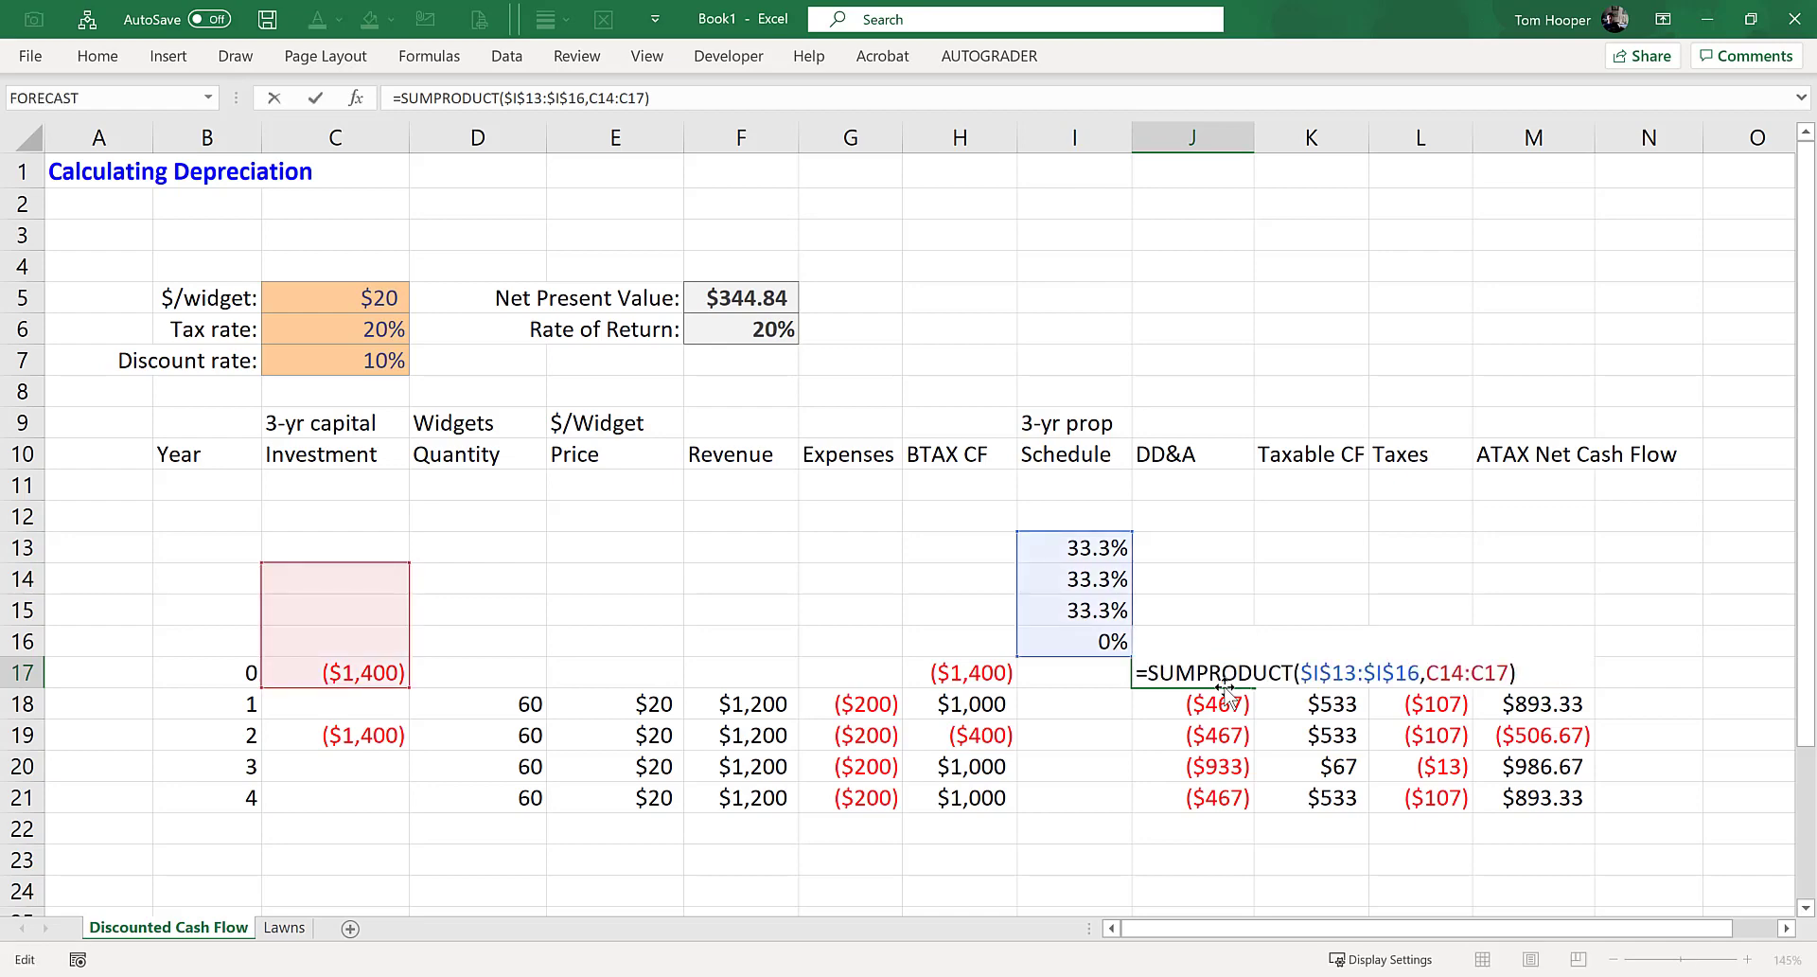
pyautogui.press('Return')
pyautogui.press('F2')
pyautogui.press('Return')
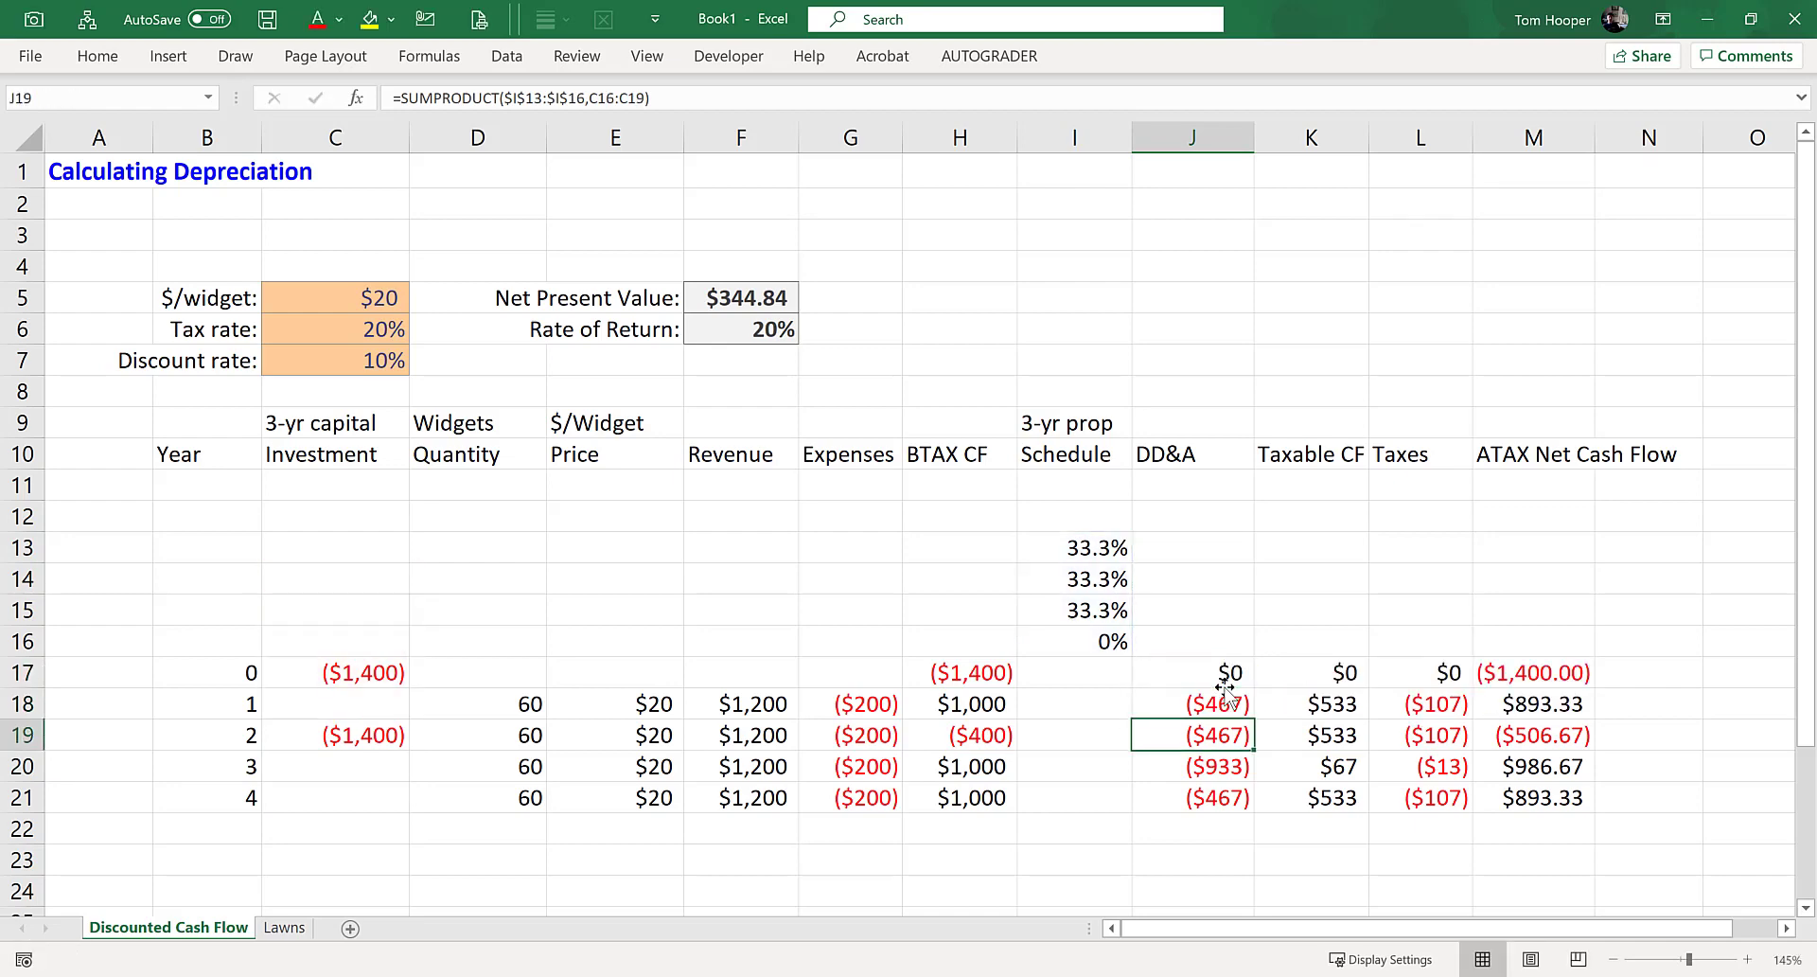
pyautogui.press('F2')
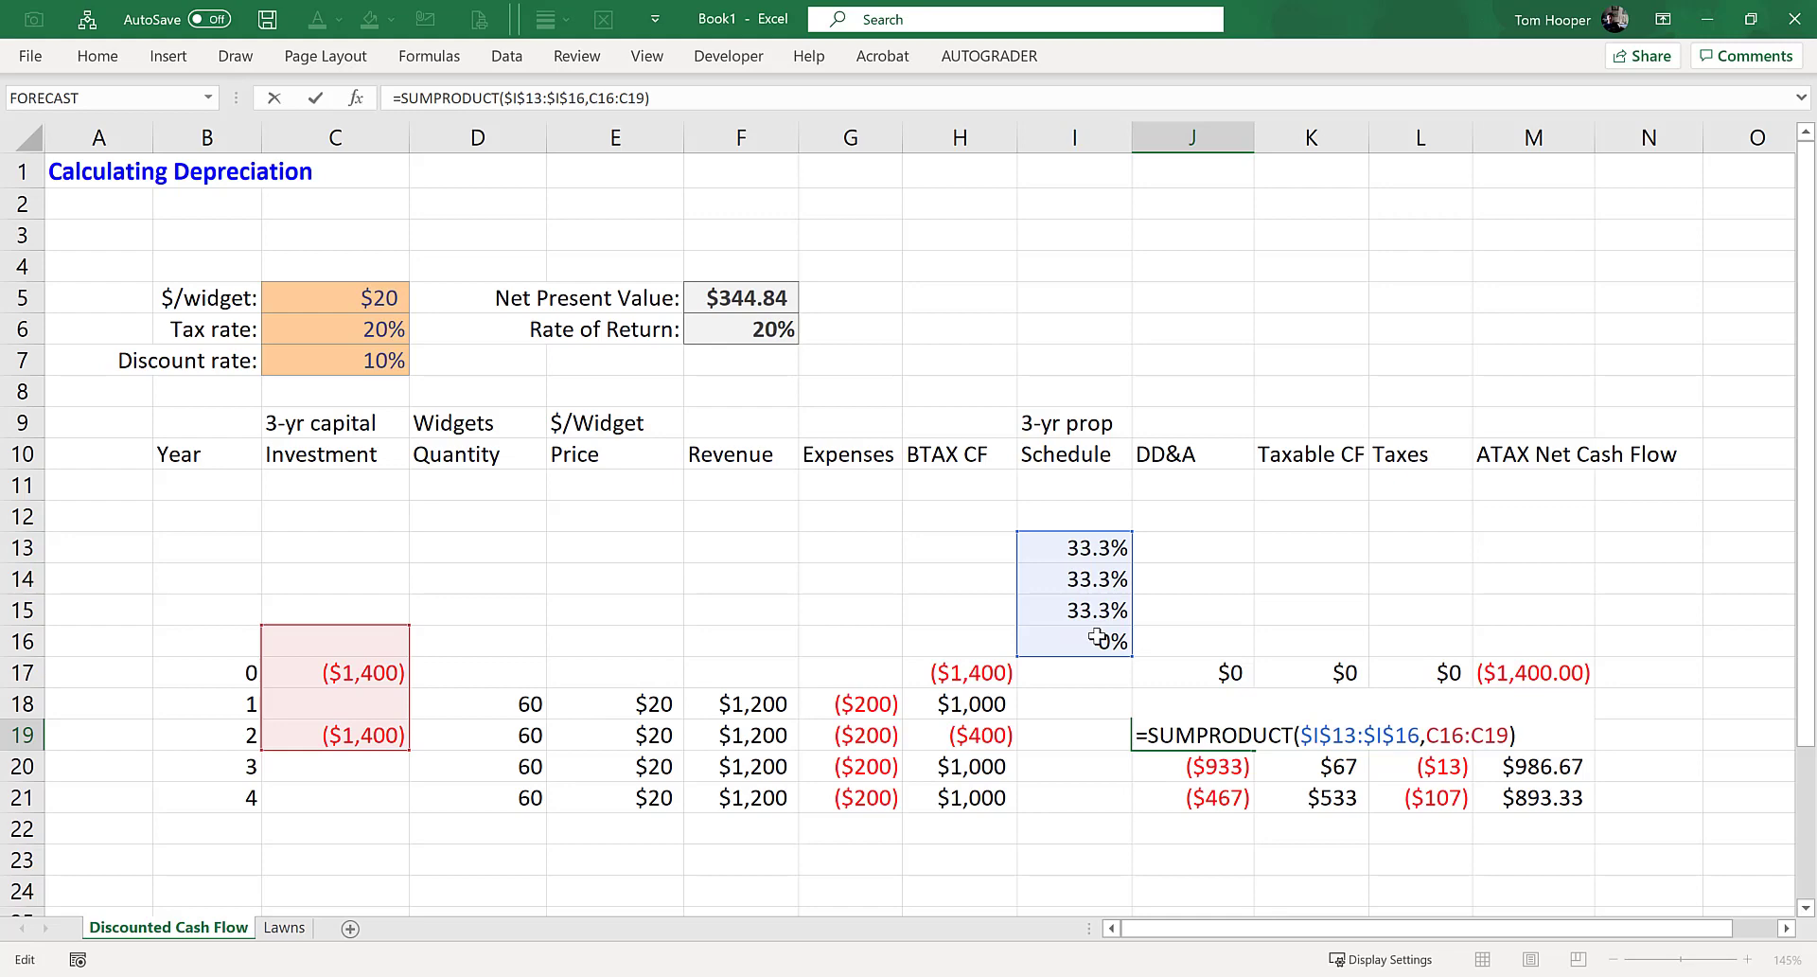
pyautogui.press('Return')
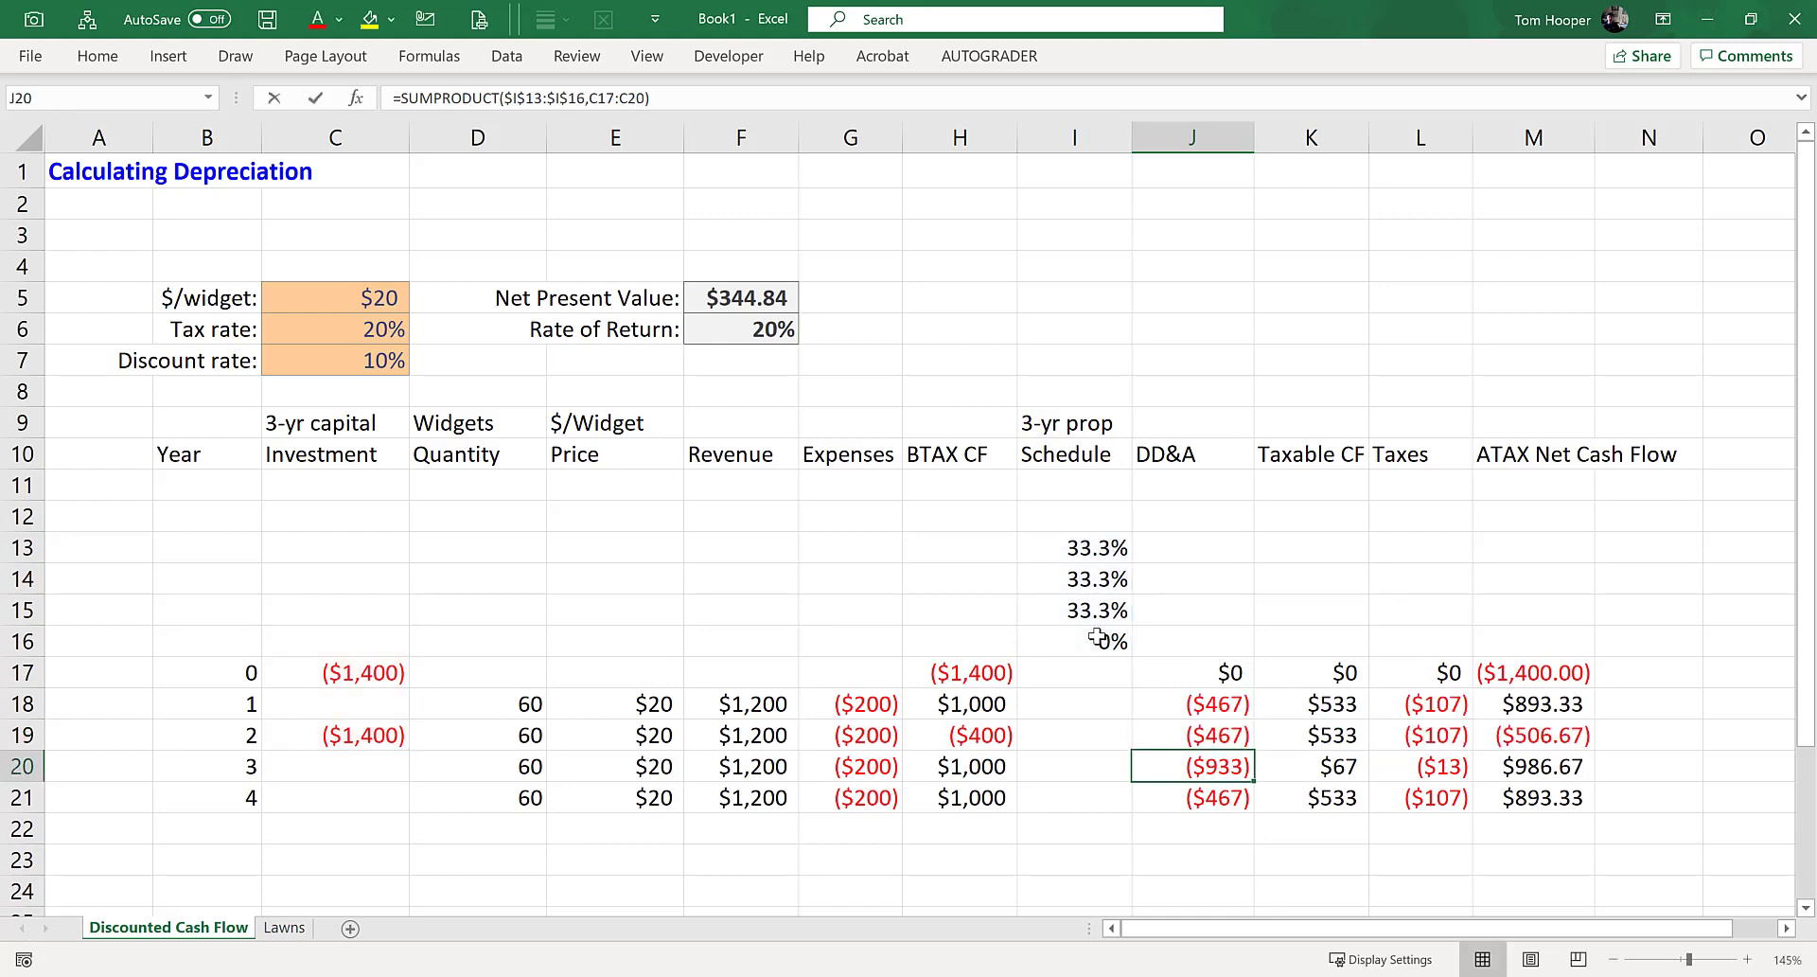
pyautogui.press('F2')
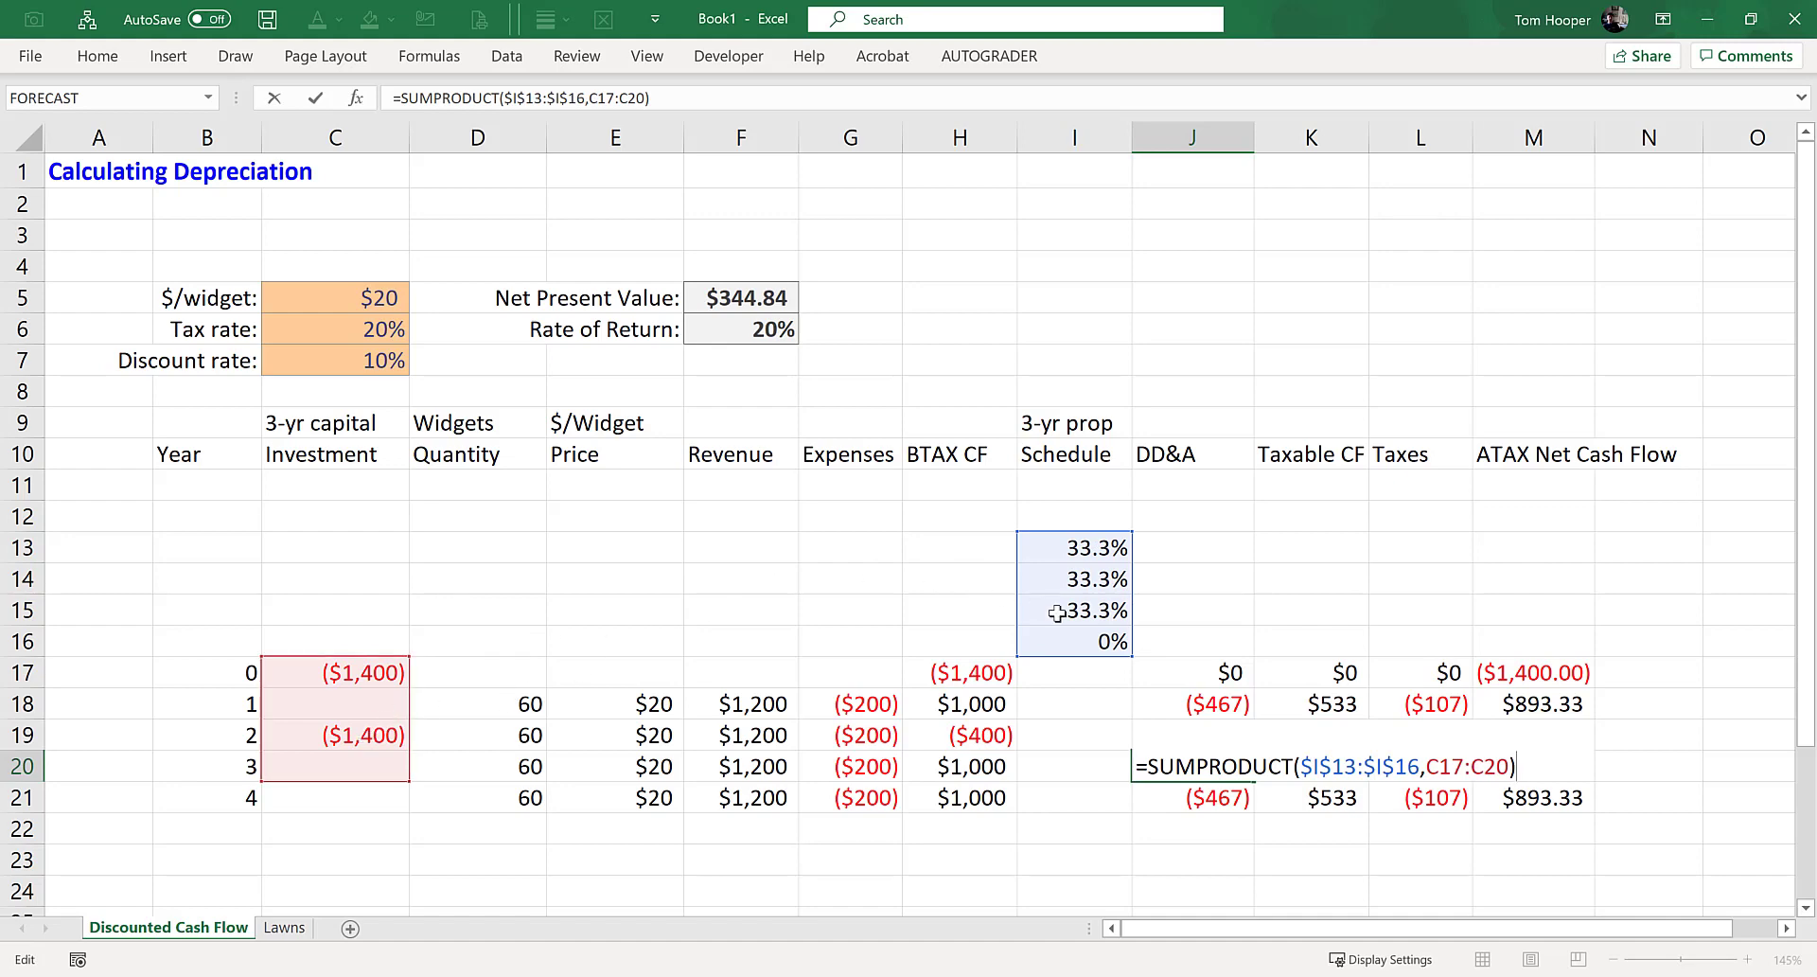
pyautogui.press('Return')
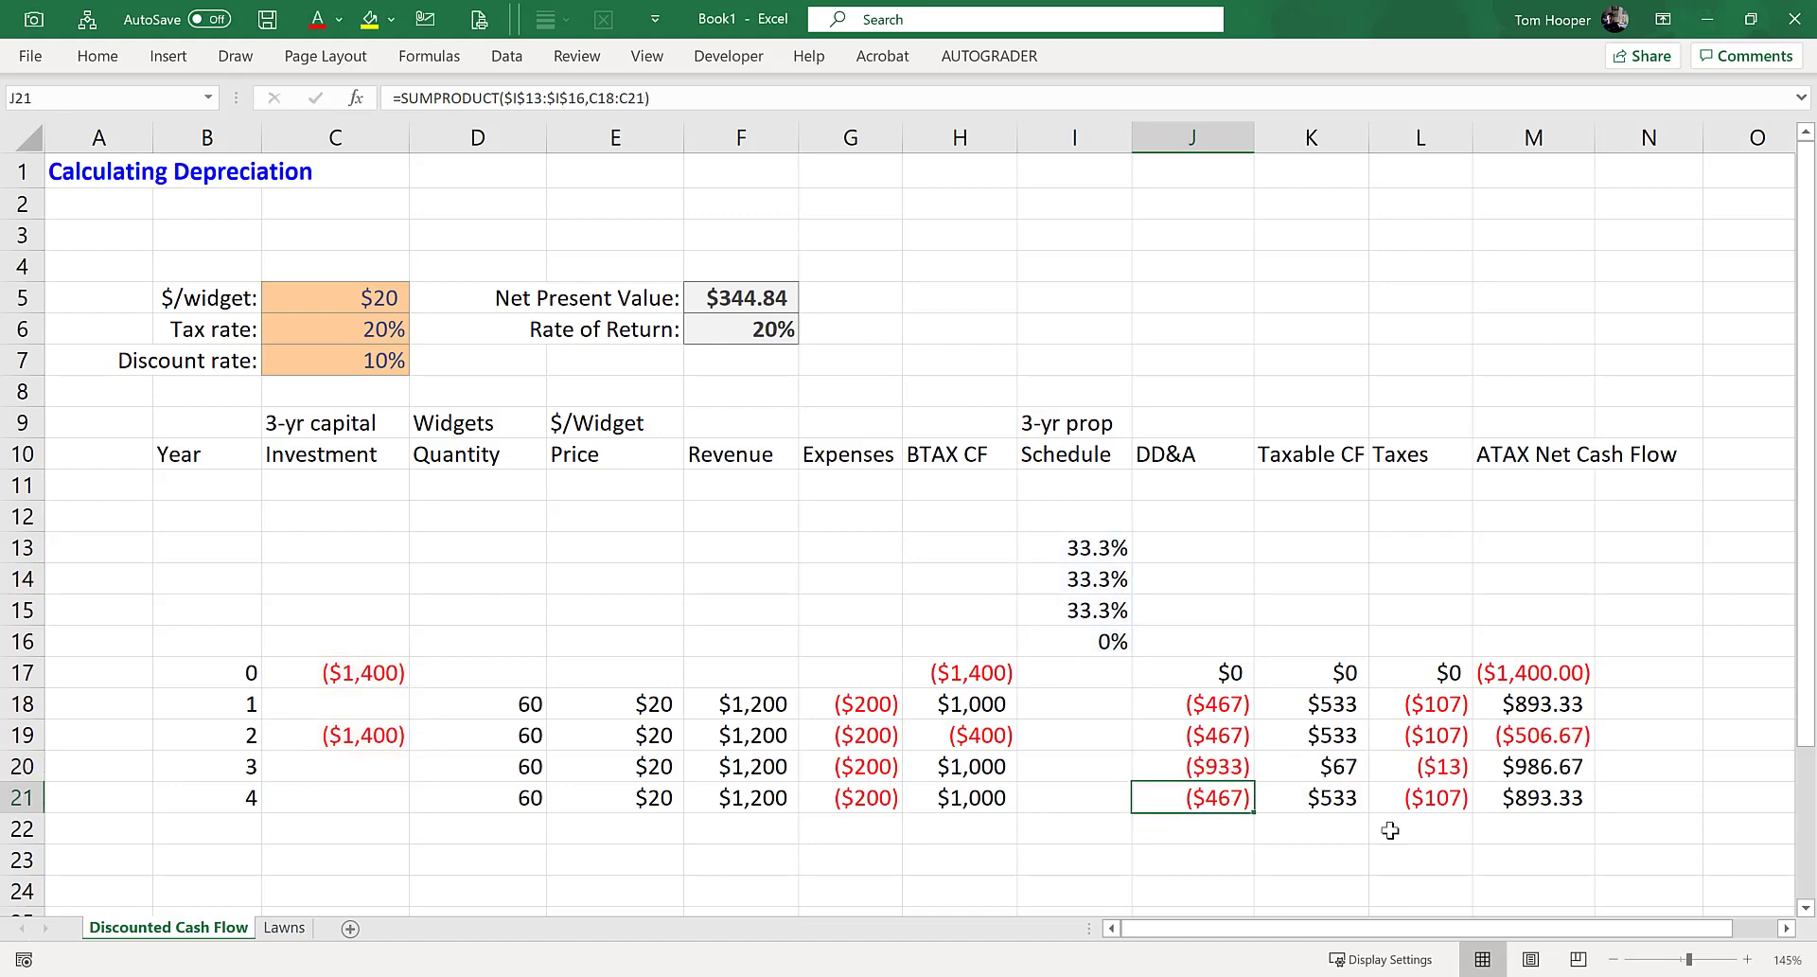
pyautogui.click(1177, 768)
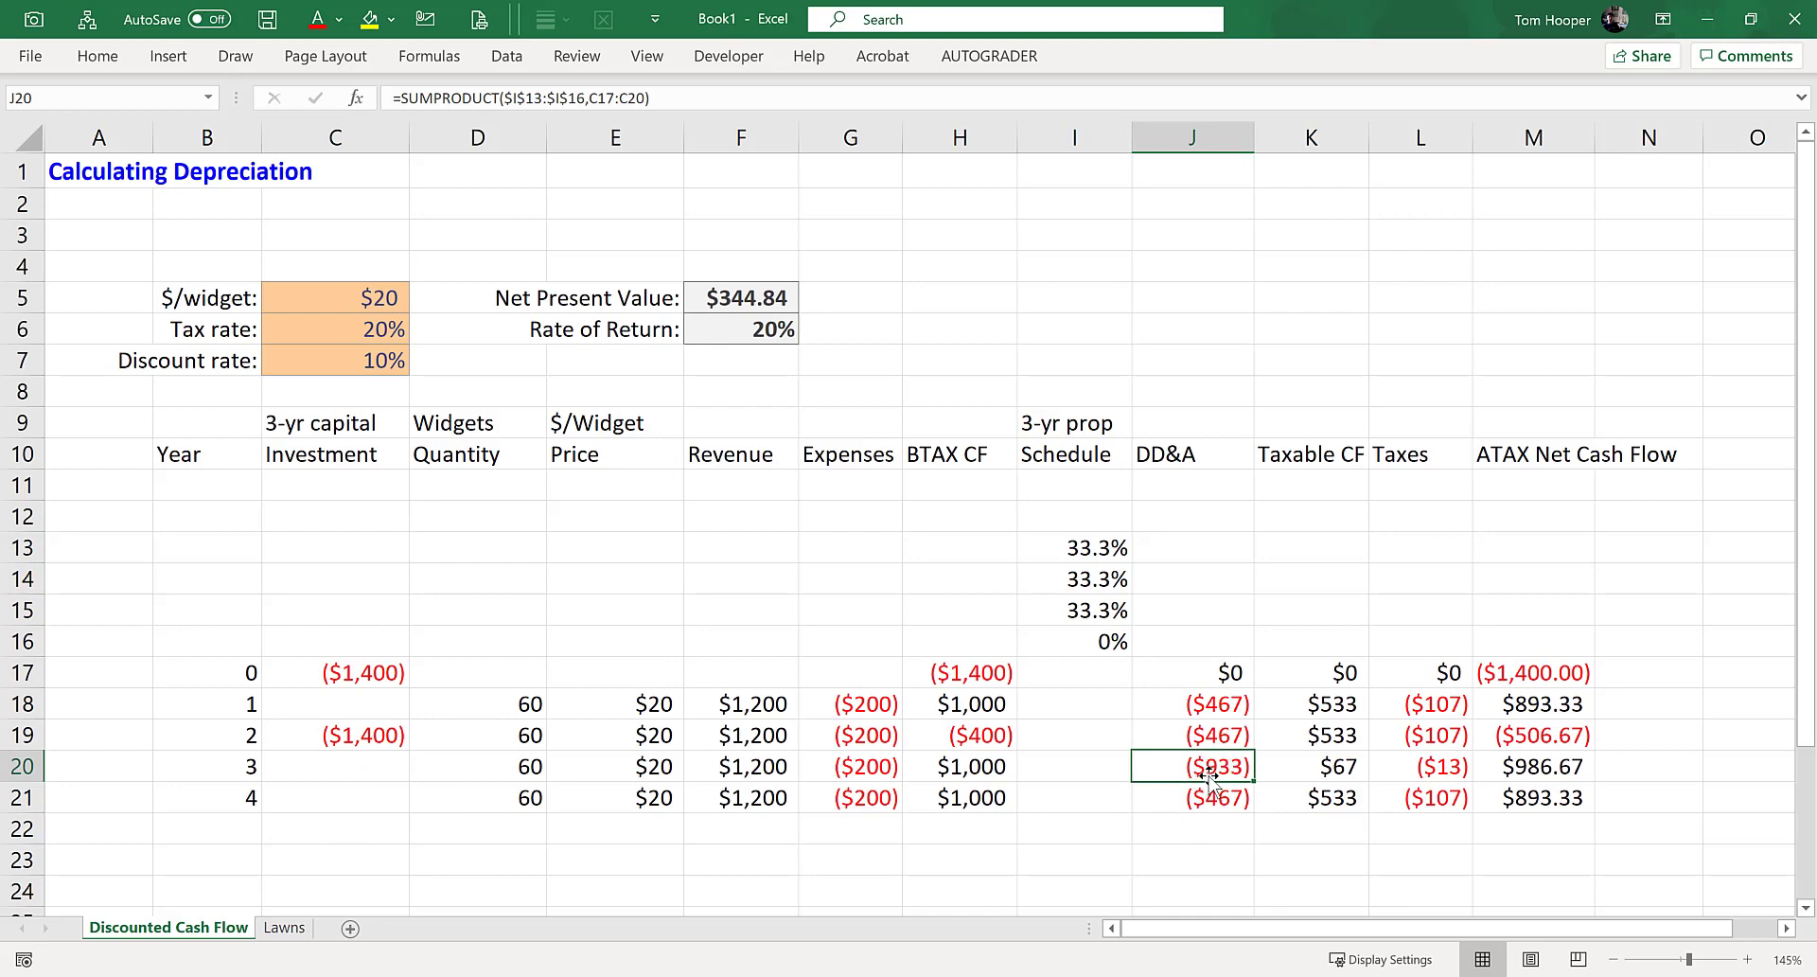
# - Enter the heading "3-Yr prop" in J9 above the DD&A label
pyautogui.click(1198, 409)
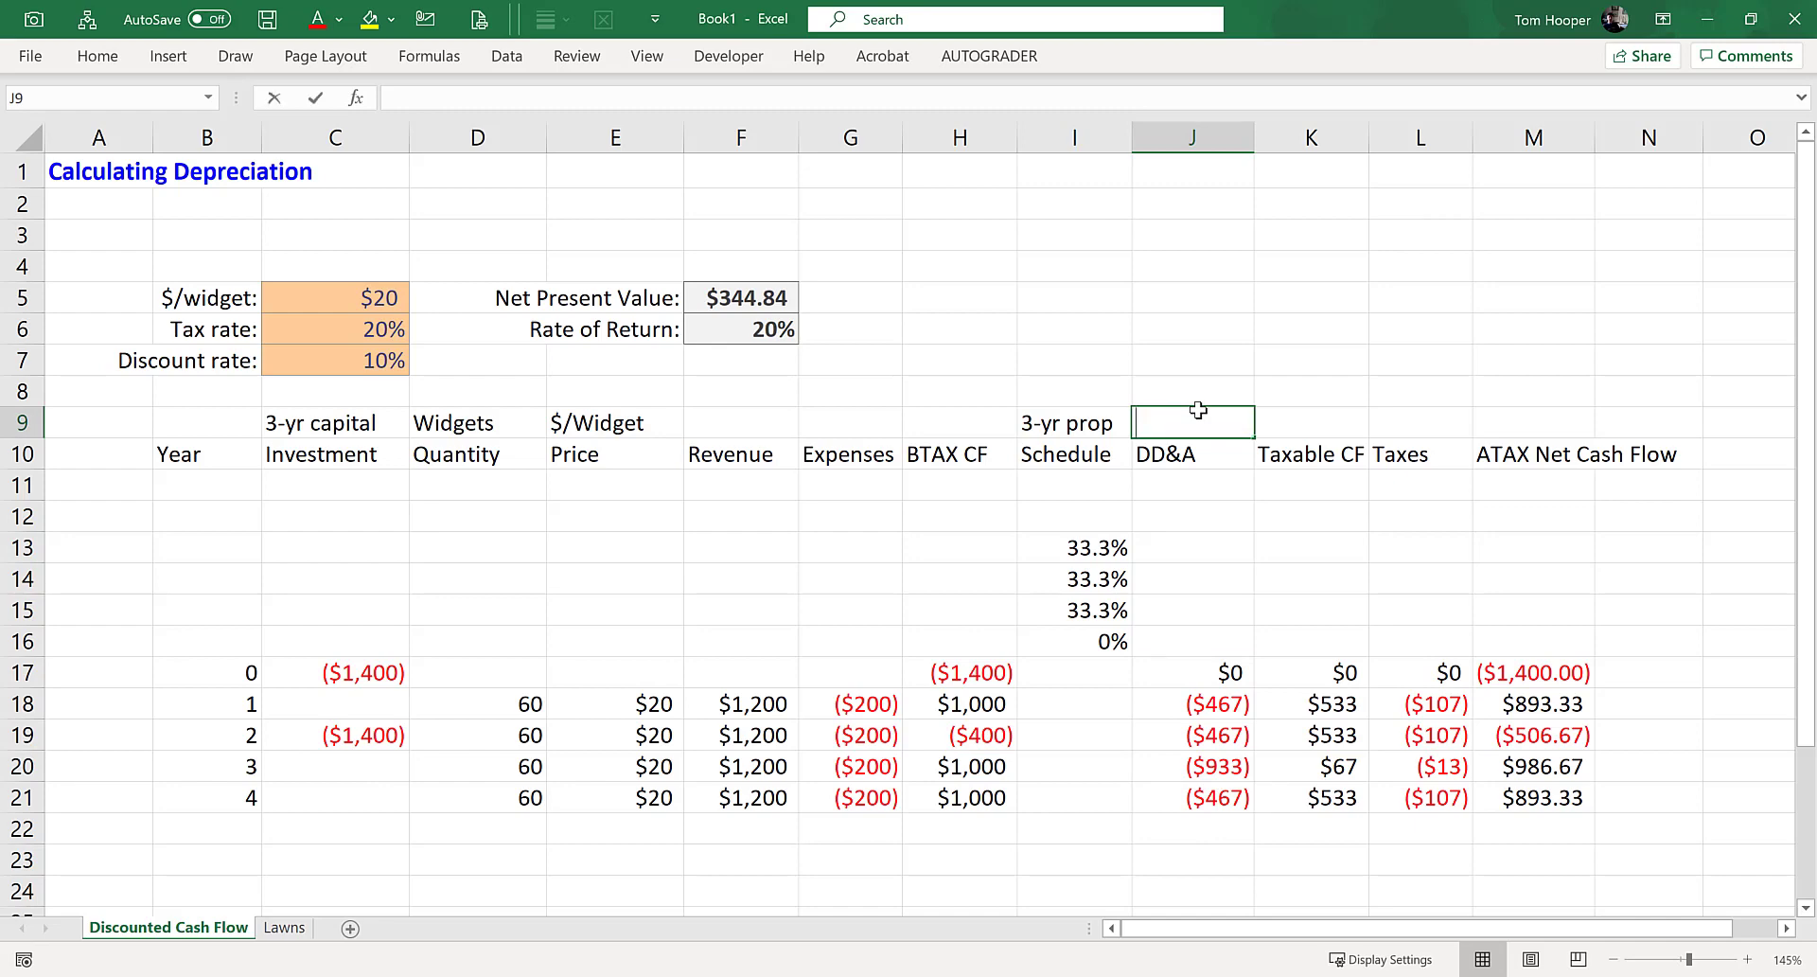
pyautogui.write("'")
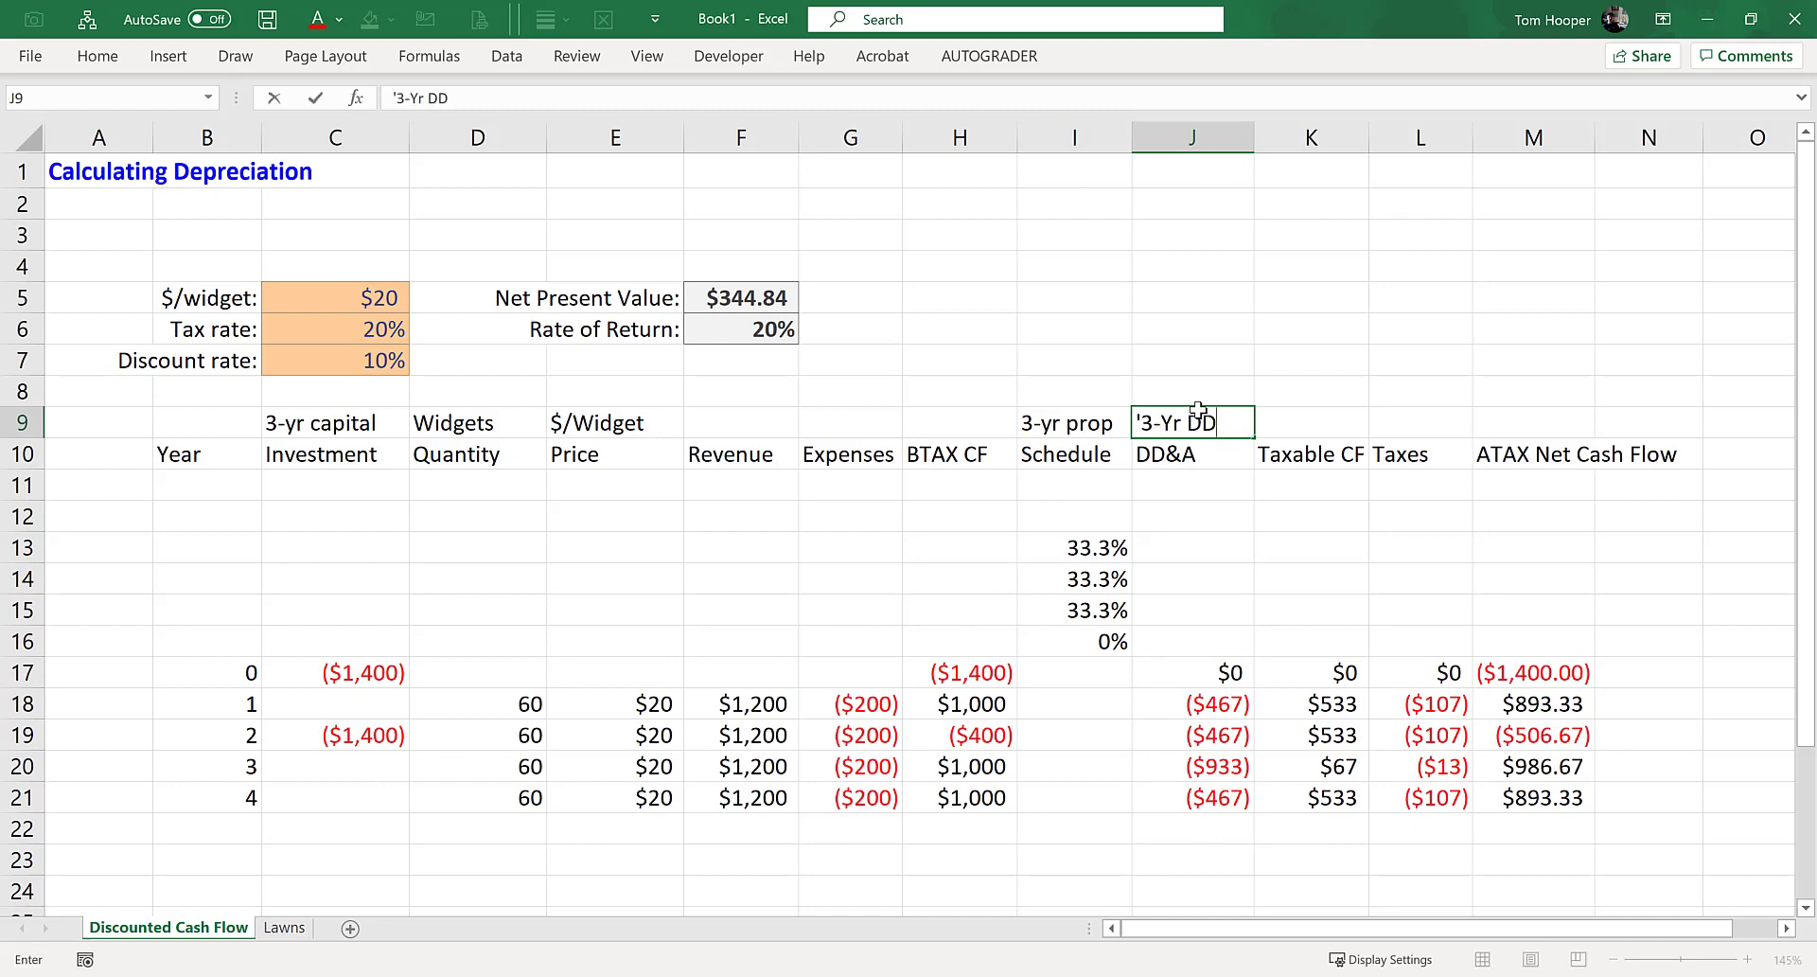
pyautogui.write('3-Yr DD')
pyautogui.press('BackSpace')
pyautogui.press('BackSpace')
pyautogui.write('prop')
pyautogui.press('Return')
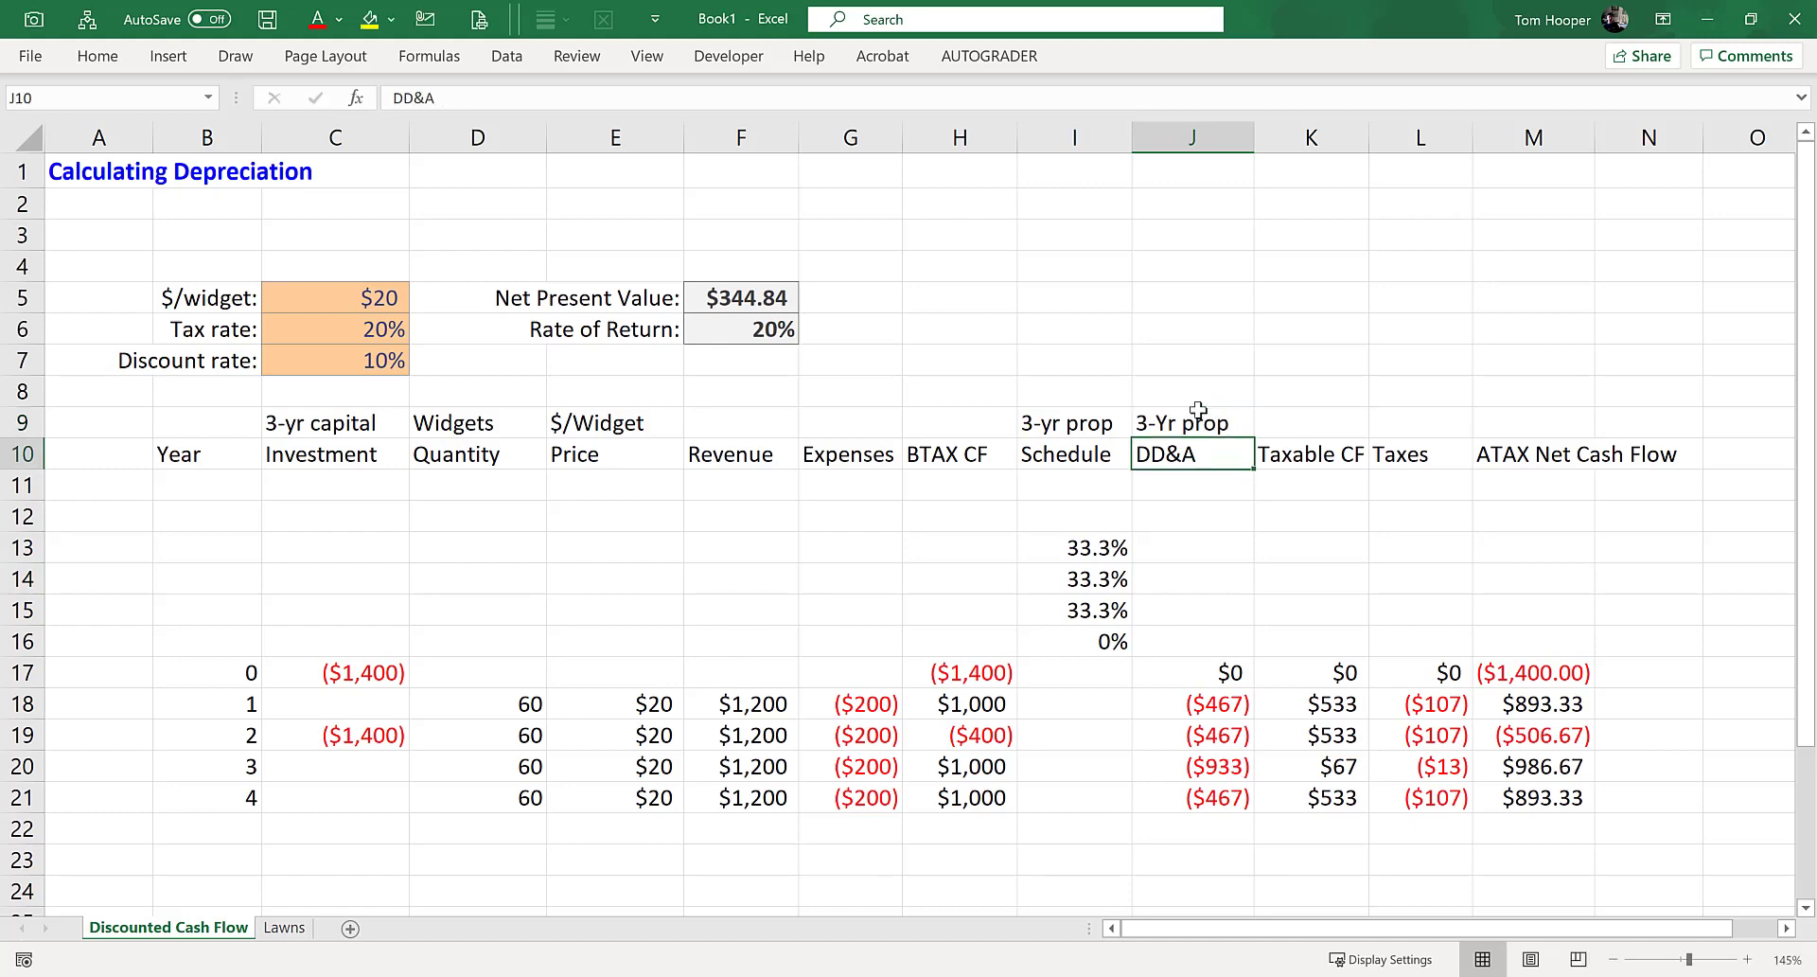
# - Change the investment column heading in C9 to "3-yr prop"
pyautogui.click(356, 423)
pyautogui.doubleClick(356, 423)
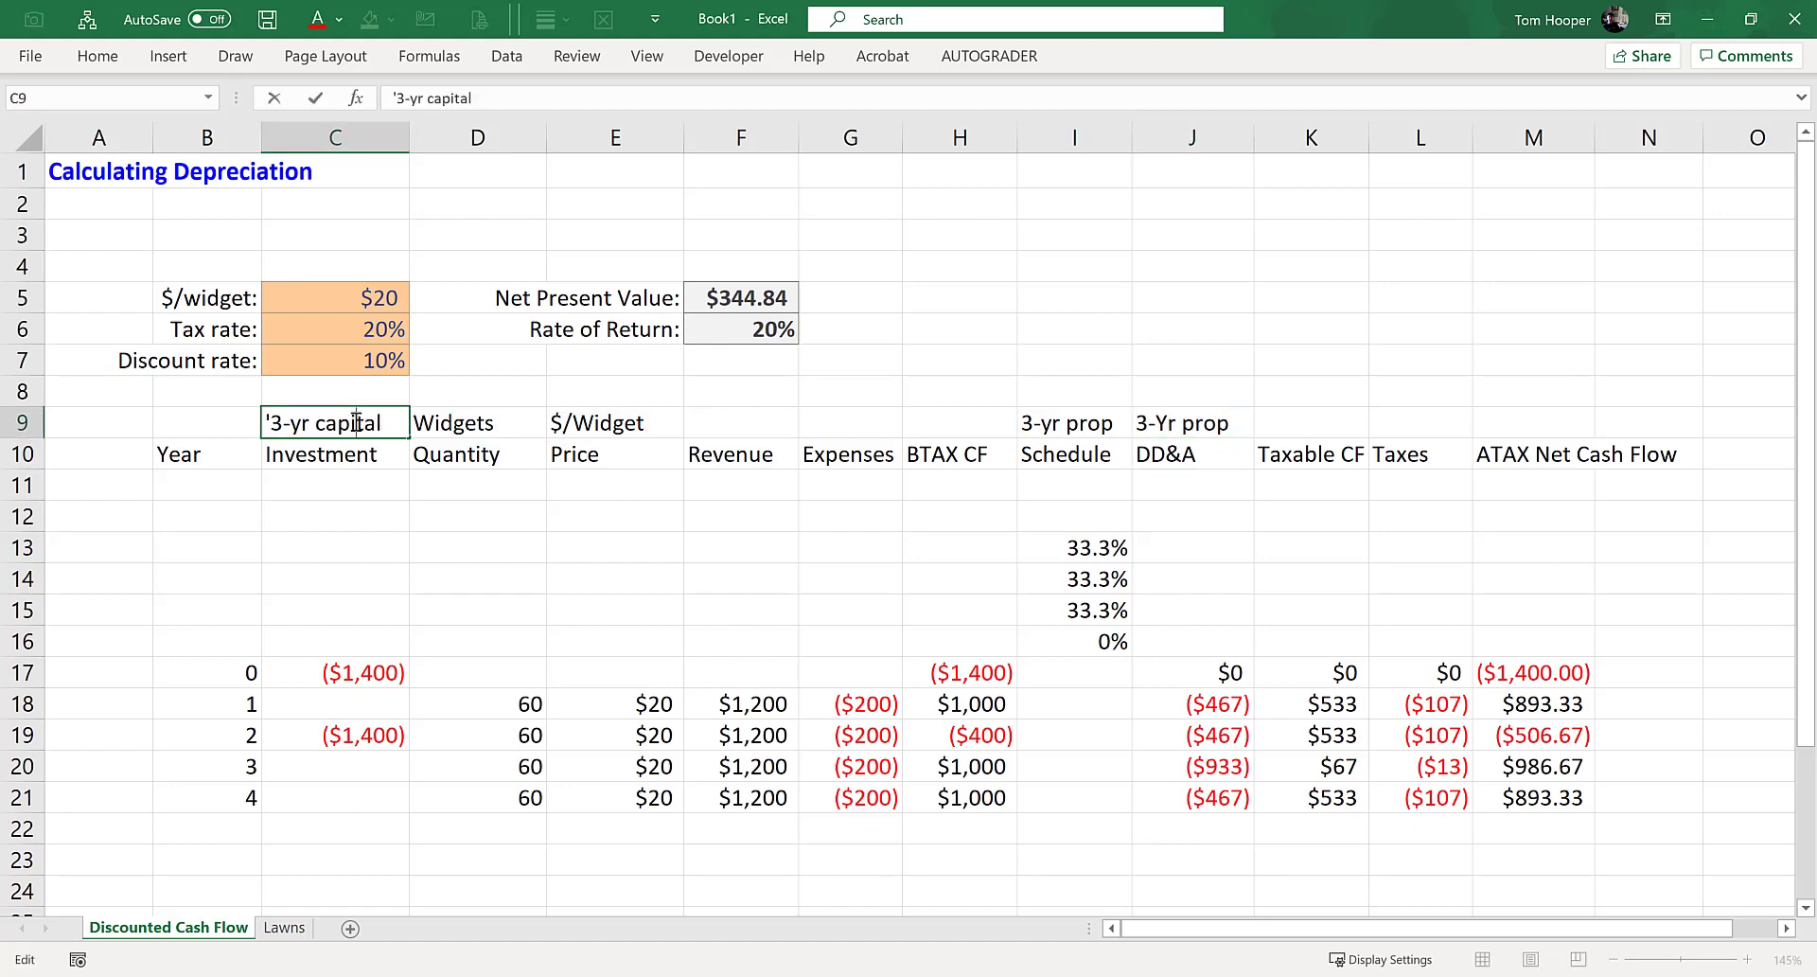
pyautogui.doubleClick(322, 423)
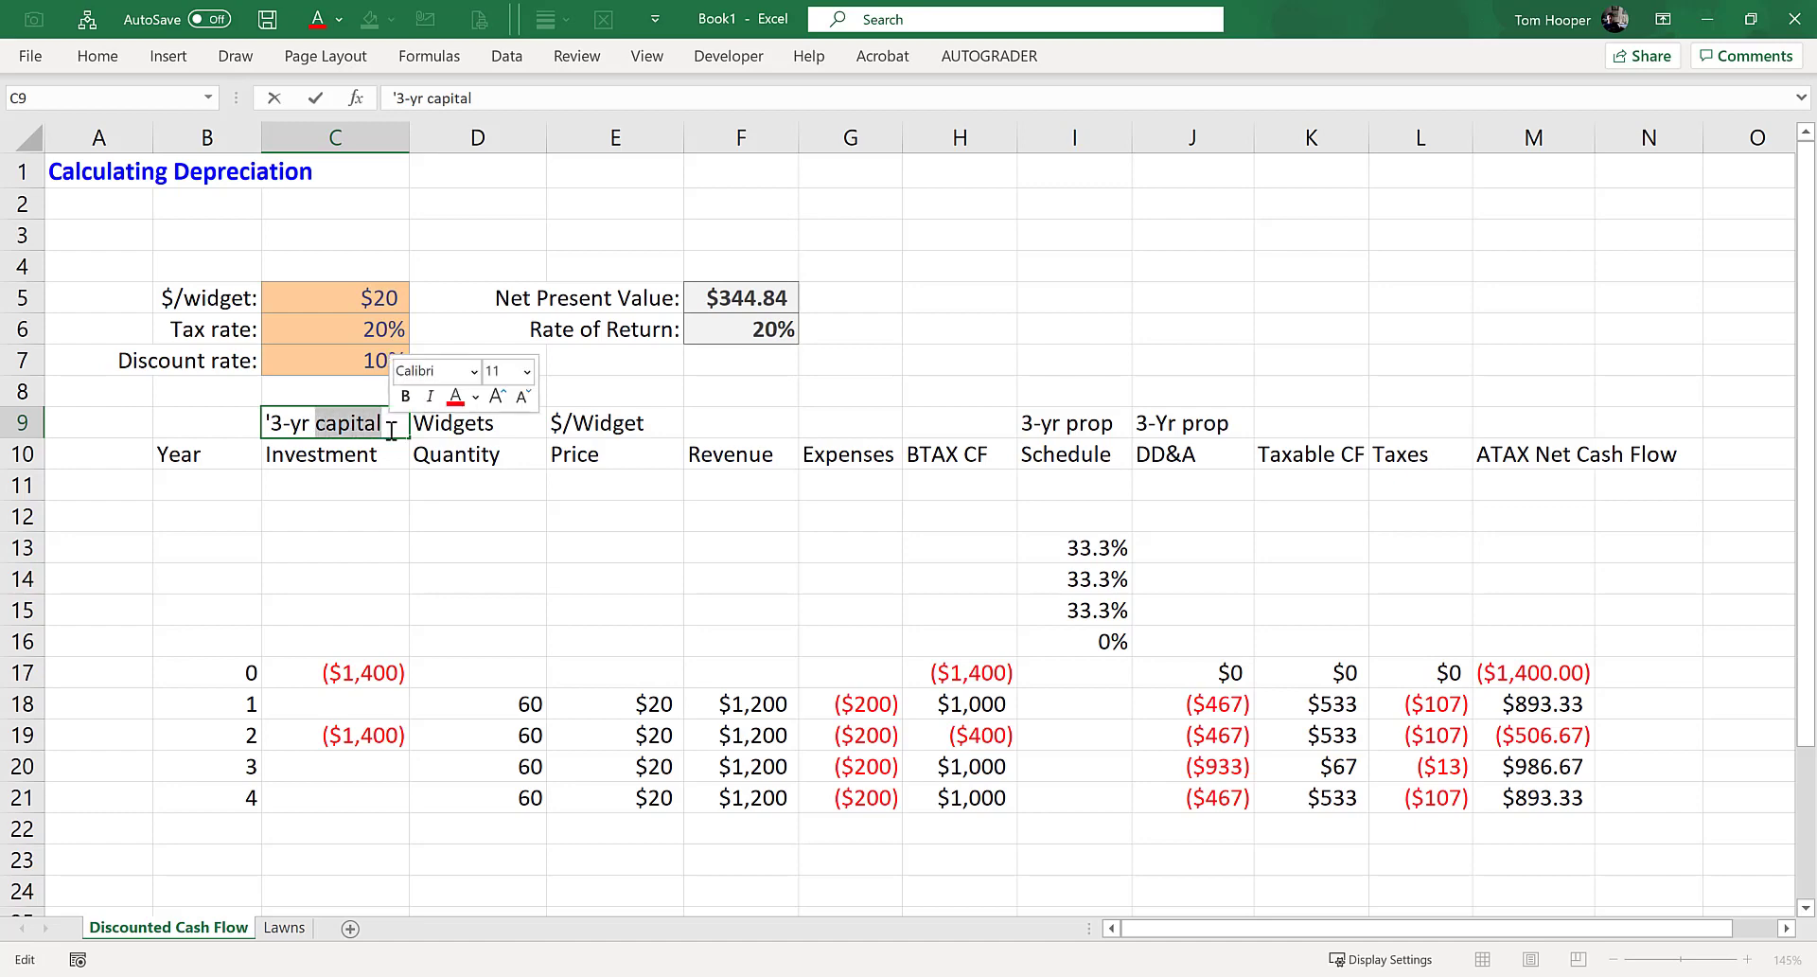
pyautogui.write('prop')
pyautogui.press('Return')
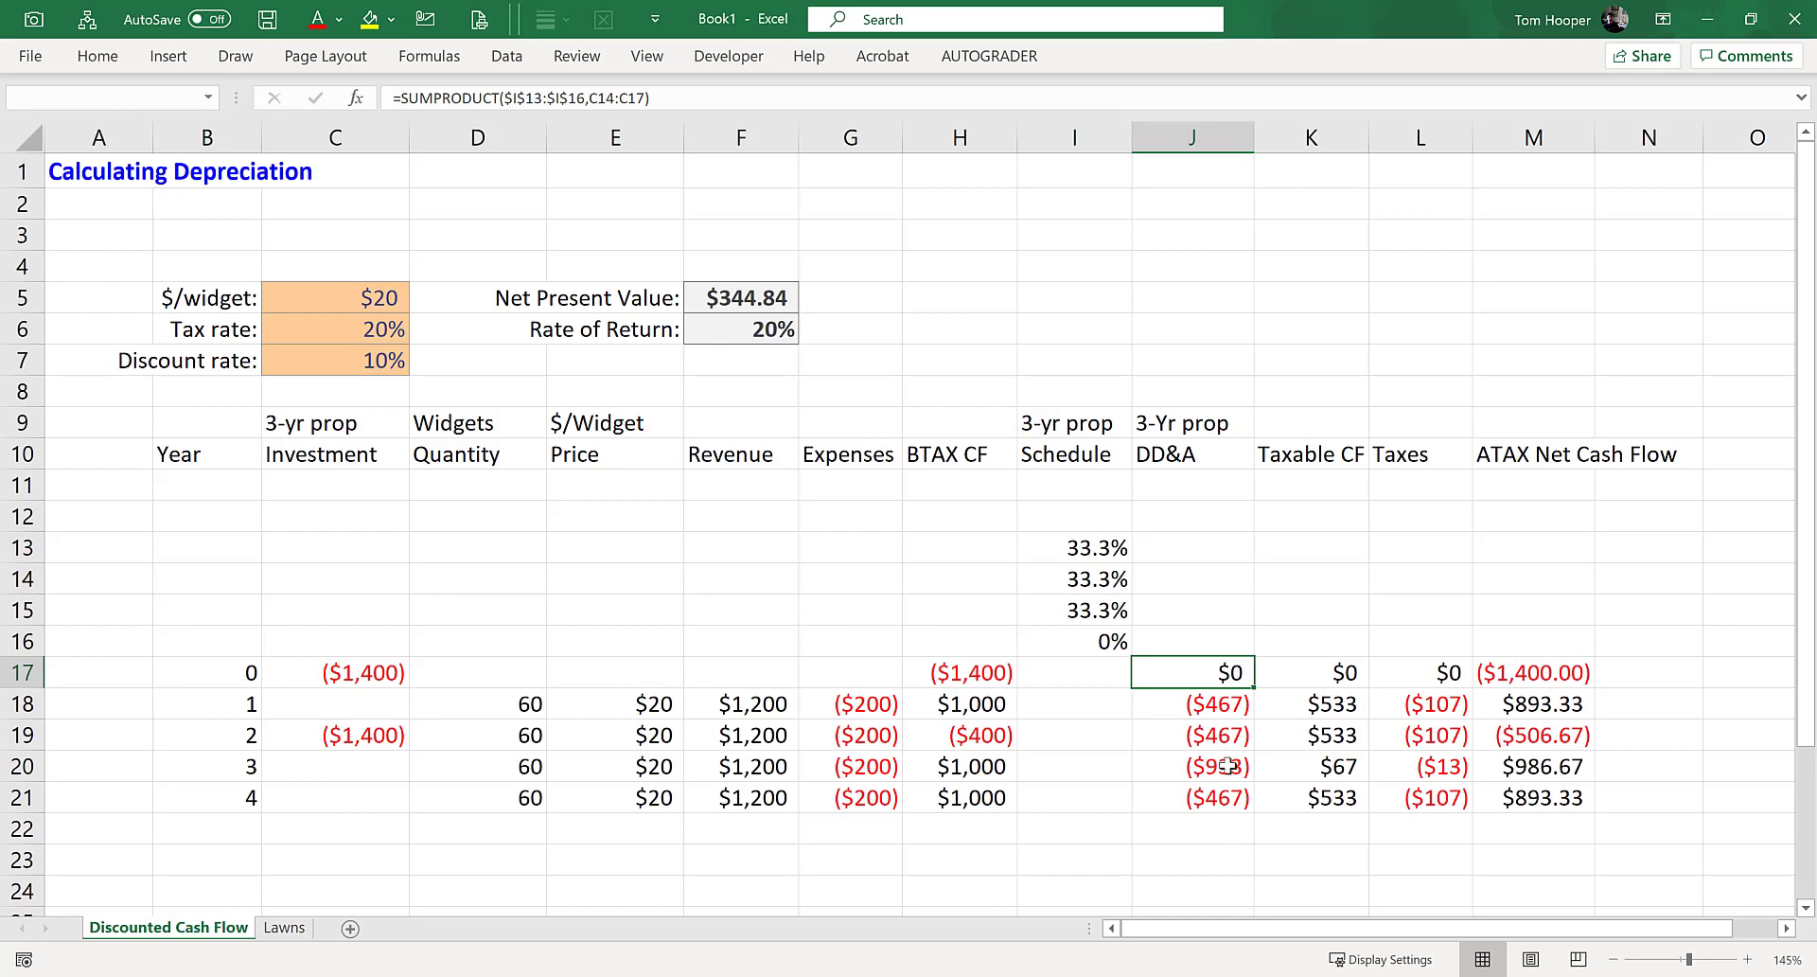
# - Change the investment heading in C9 and the schedule heading in I9 to "3-yr SL prop"
pyautogui.press('F2')
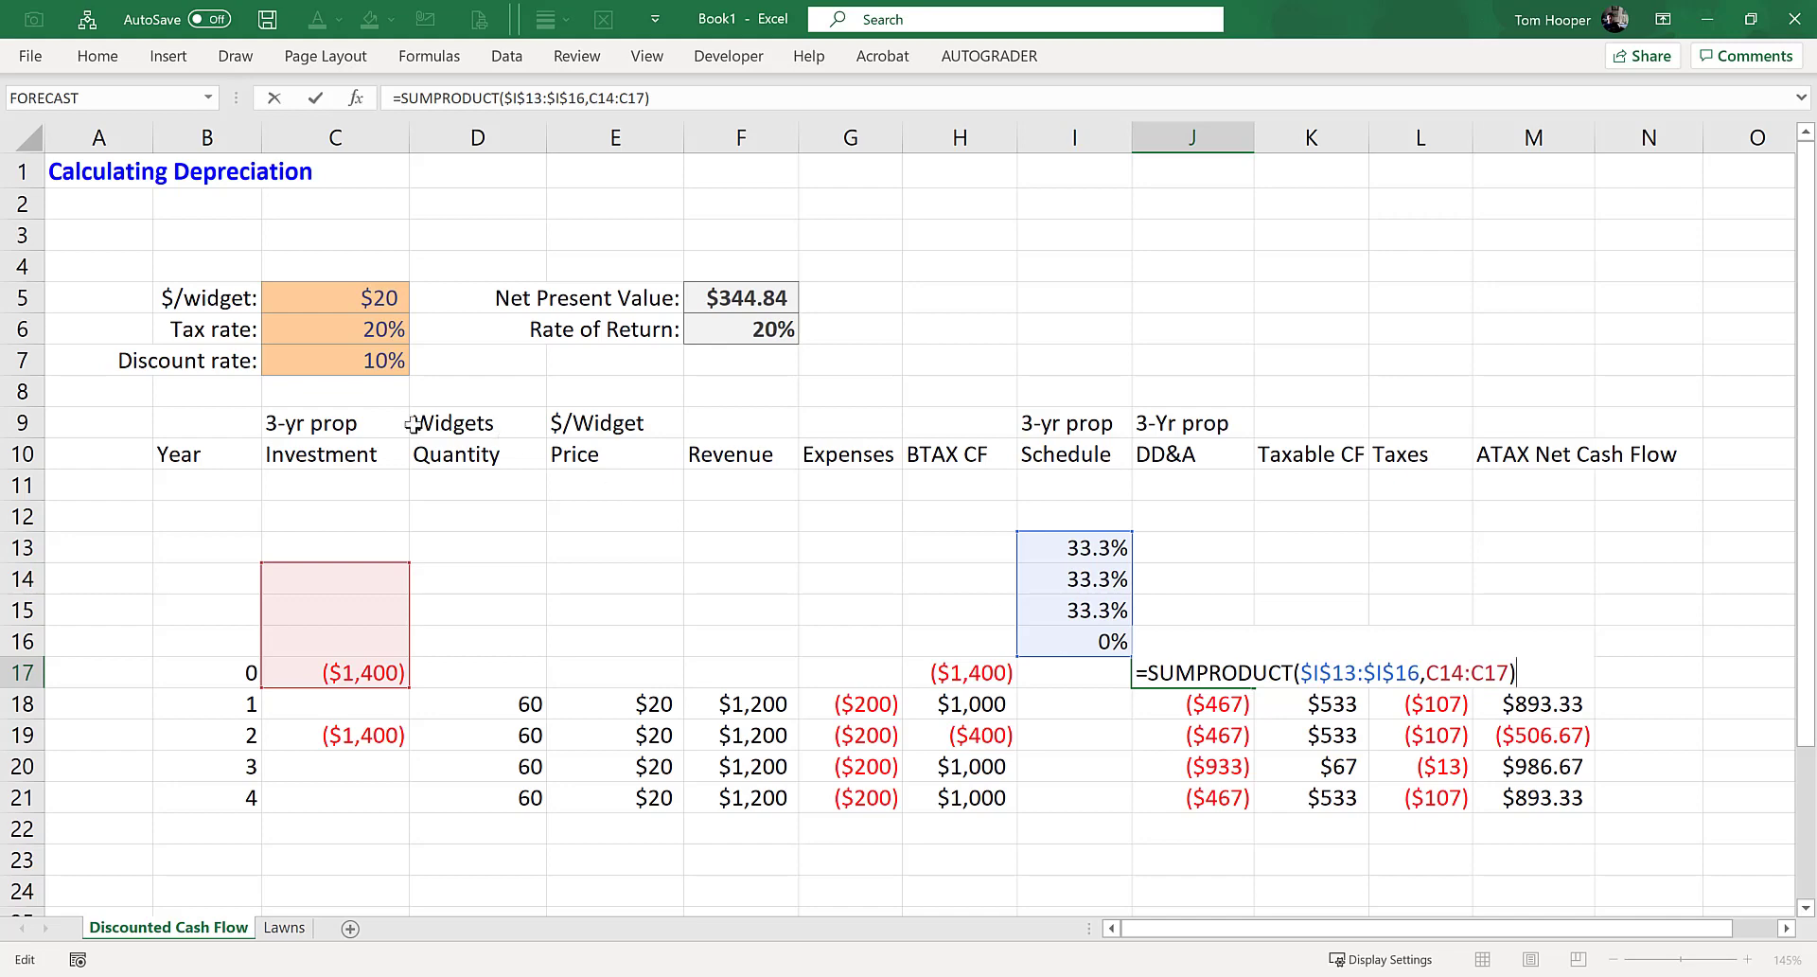
pyautogui.hotkey('ctrl', 'Return')
pyautogui.click(358, 422)
pyautogui.doubleClick(318, 422)
pyautogui.write('SL')
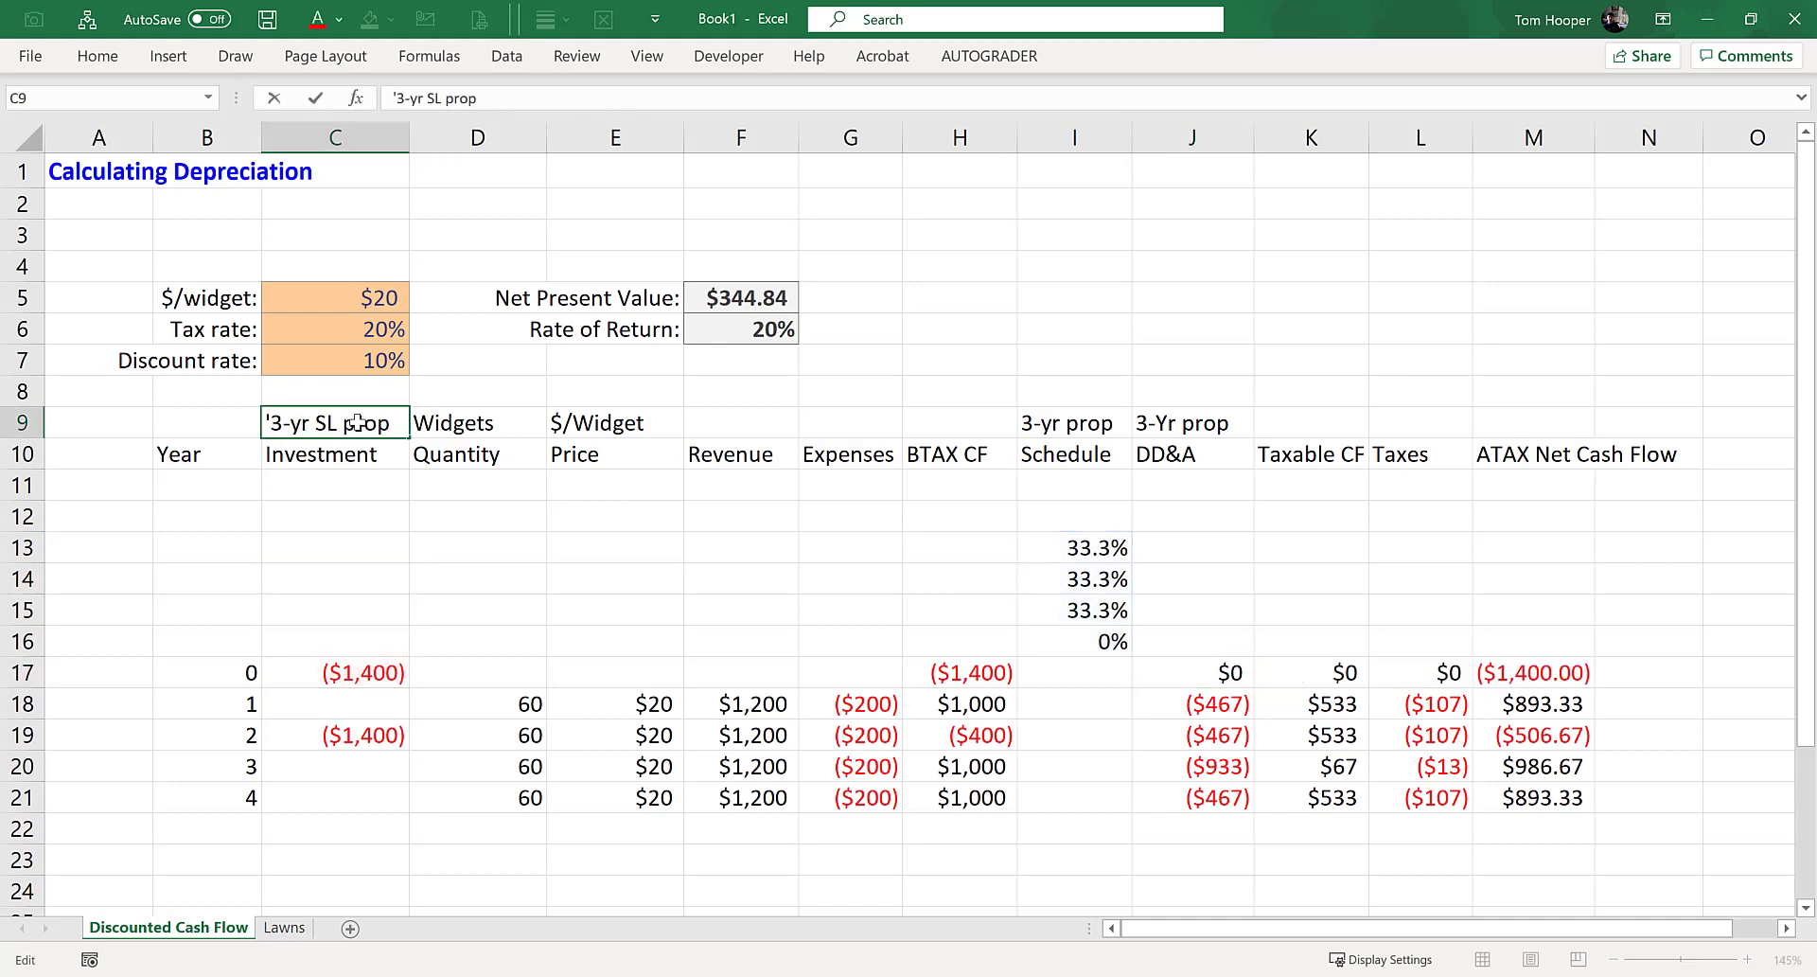
pyautogui.press('Return')
pyautogui.doubleClick(1068, 426)
pyautogui.write('SL')
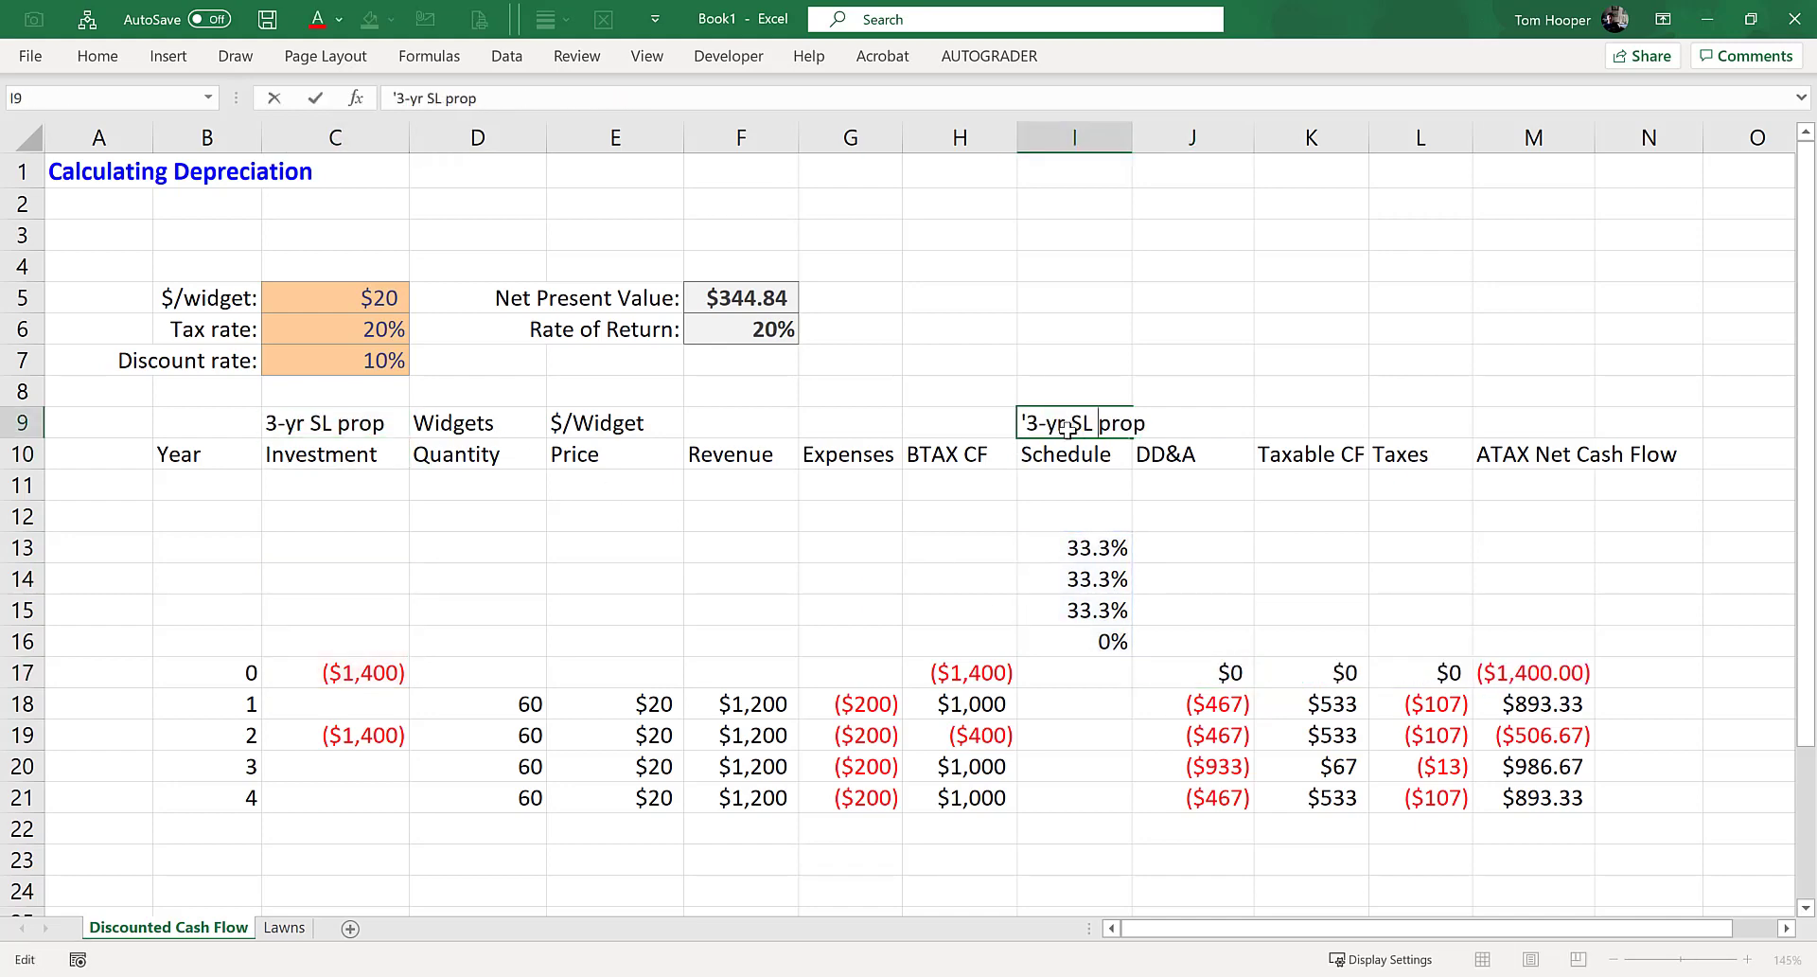
pyautogui.press('Tab')
# - Change the DD&A column heading in J9 to "3-Yr SL prop"
pyautogui.press('F2')
pyautogui.press('Left')
pyautogui.press('Left')
pyautogui.press('Left')
pyautogui.press('Left')
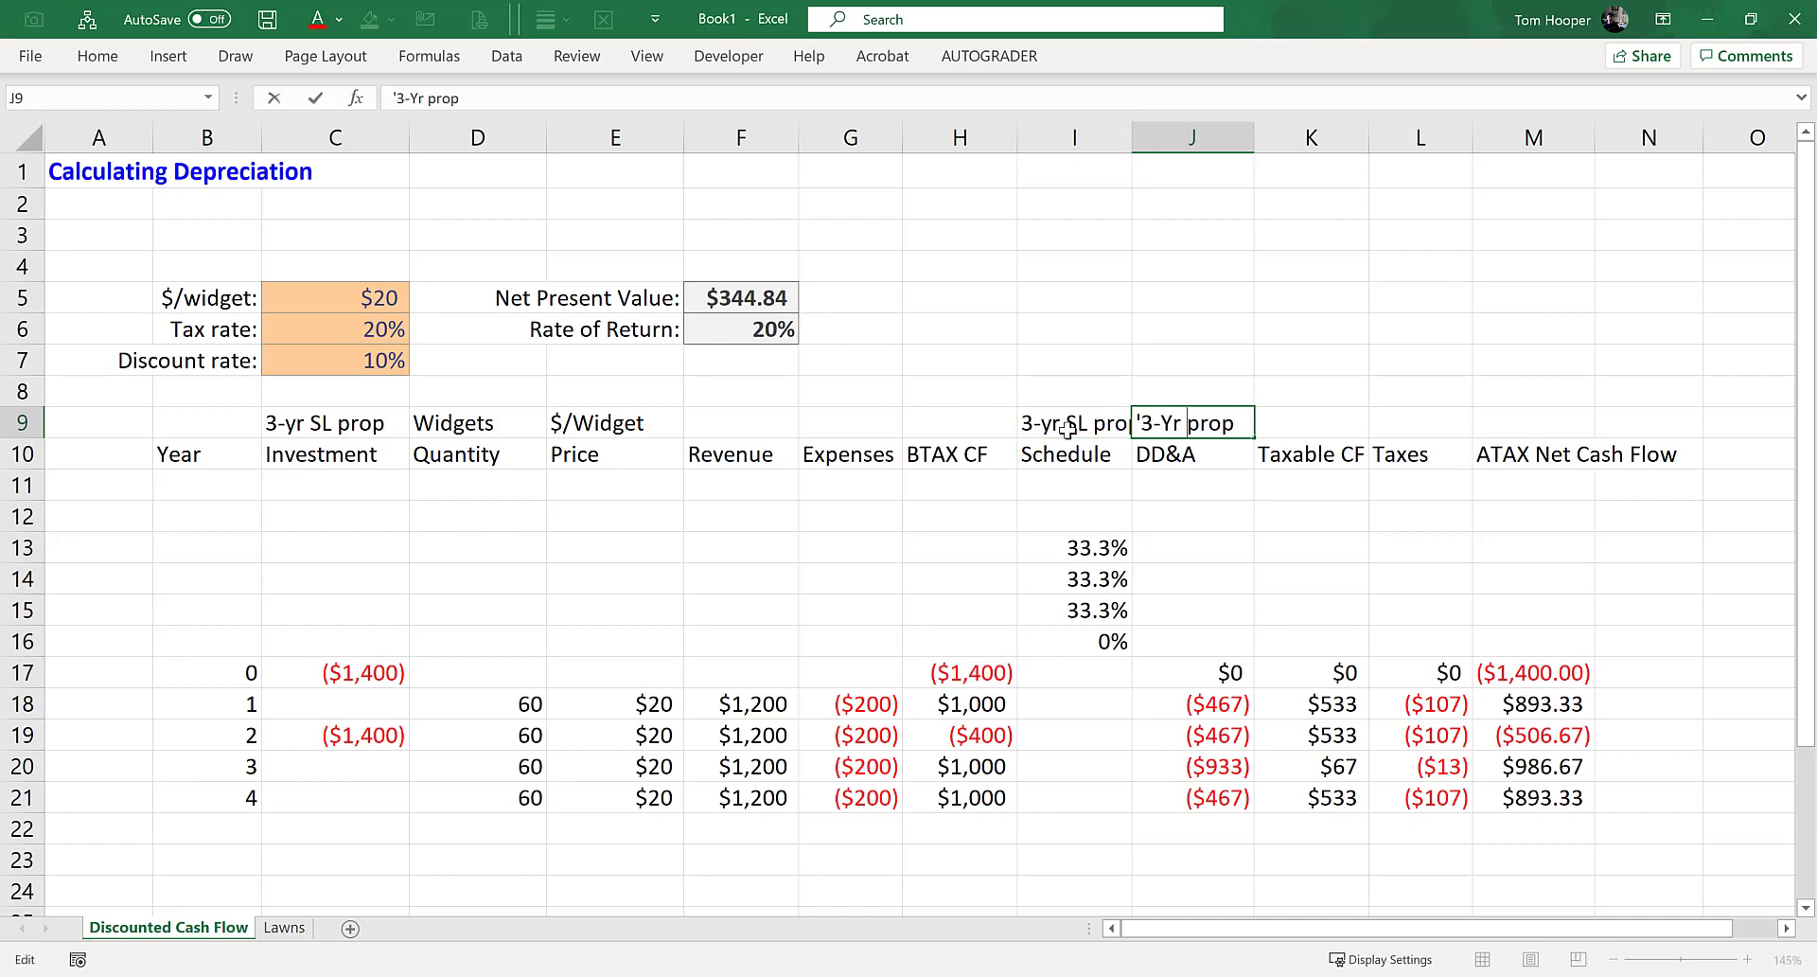
pyautogui.write('SL')
pyautogui.press('Return')
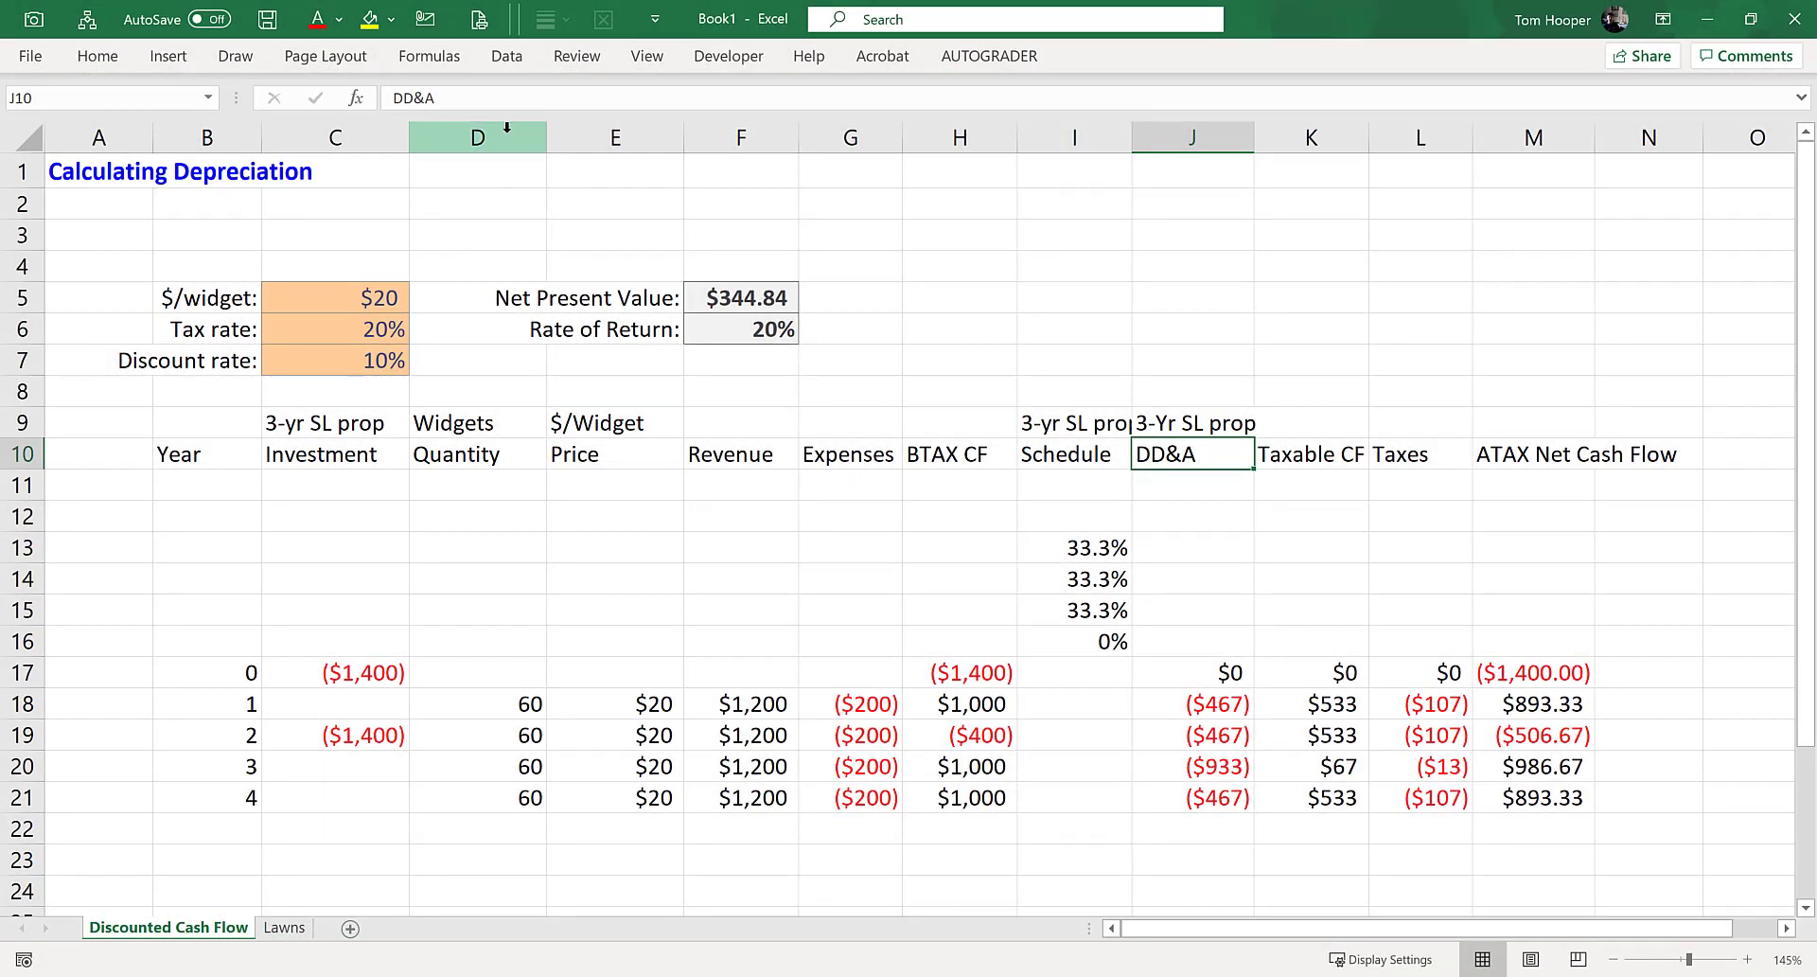
# - Insert a blank column D before the widgets quantity column and clear the inherited orange cell formatting in D2:D8
pyautogui.click(507, 133)
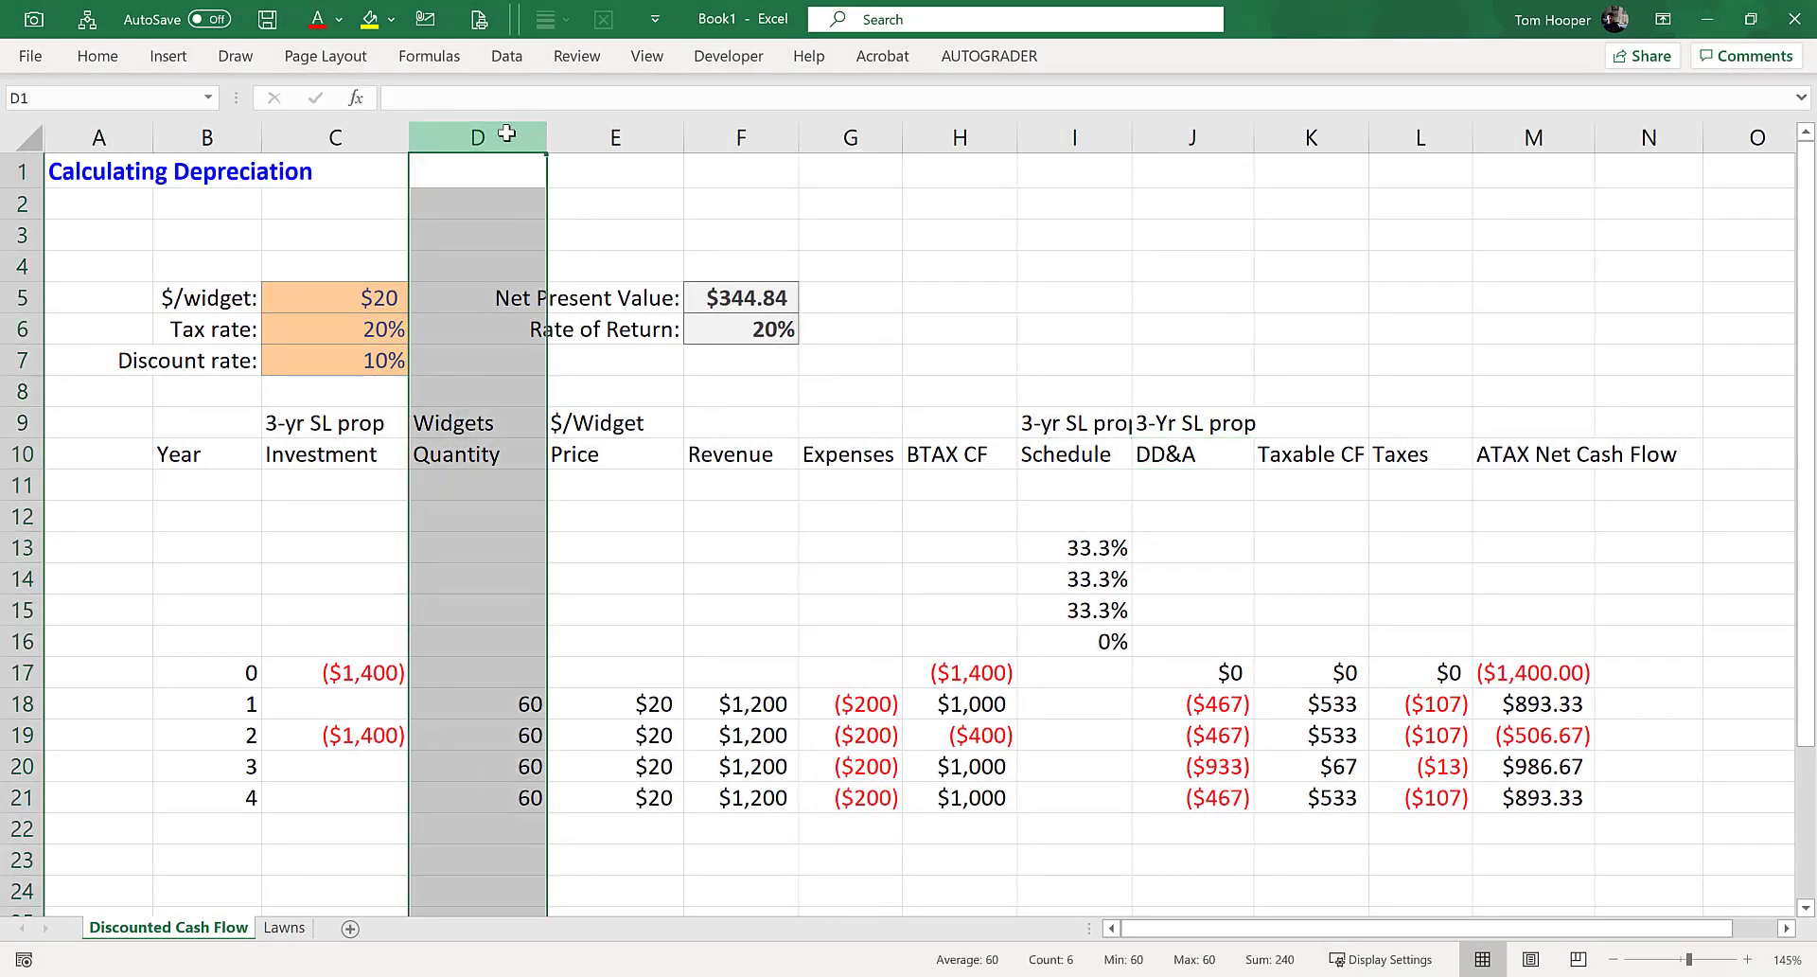
pyautogui.hotkey('ctrl', 'shift', '+')
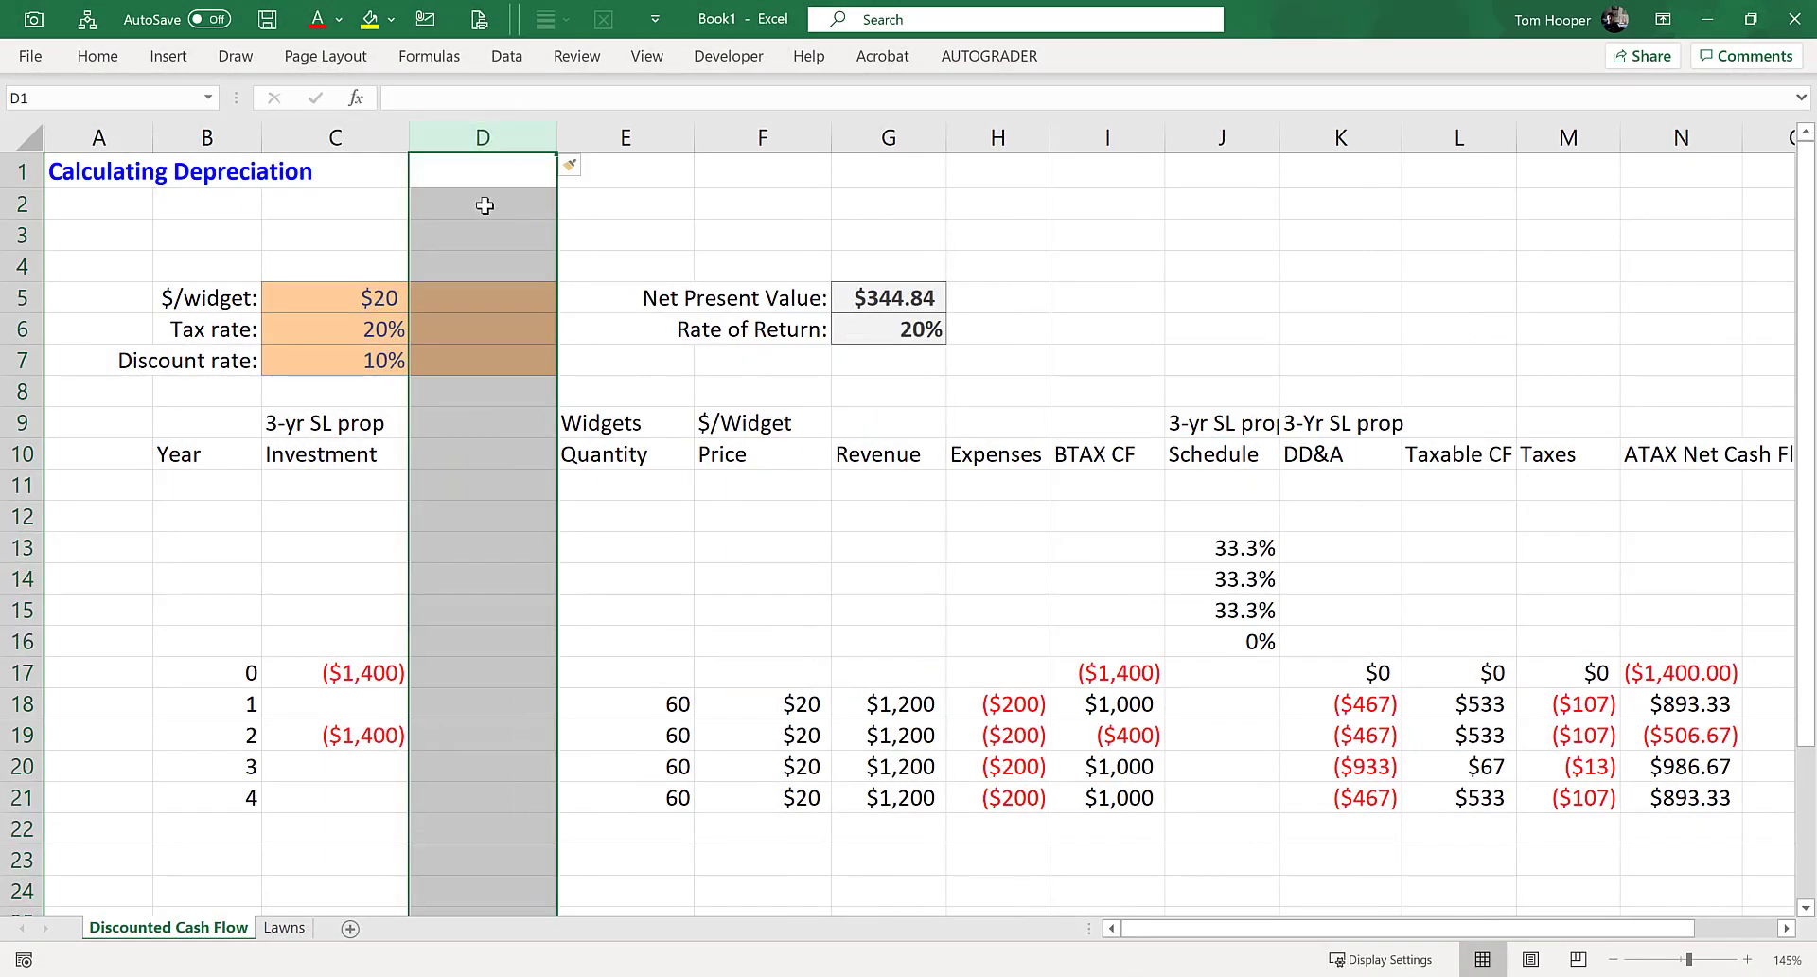
pyautogui.click(483, 203)
pyautogui.moveTo(557, 217); pyautogui.dragTo(516, 398)
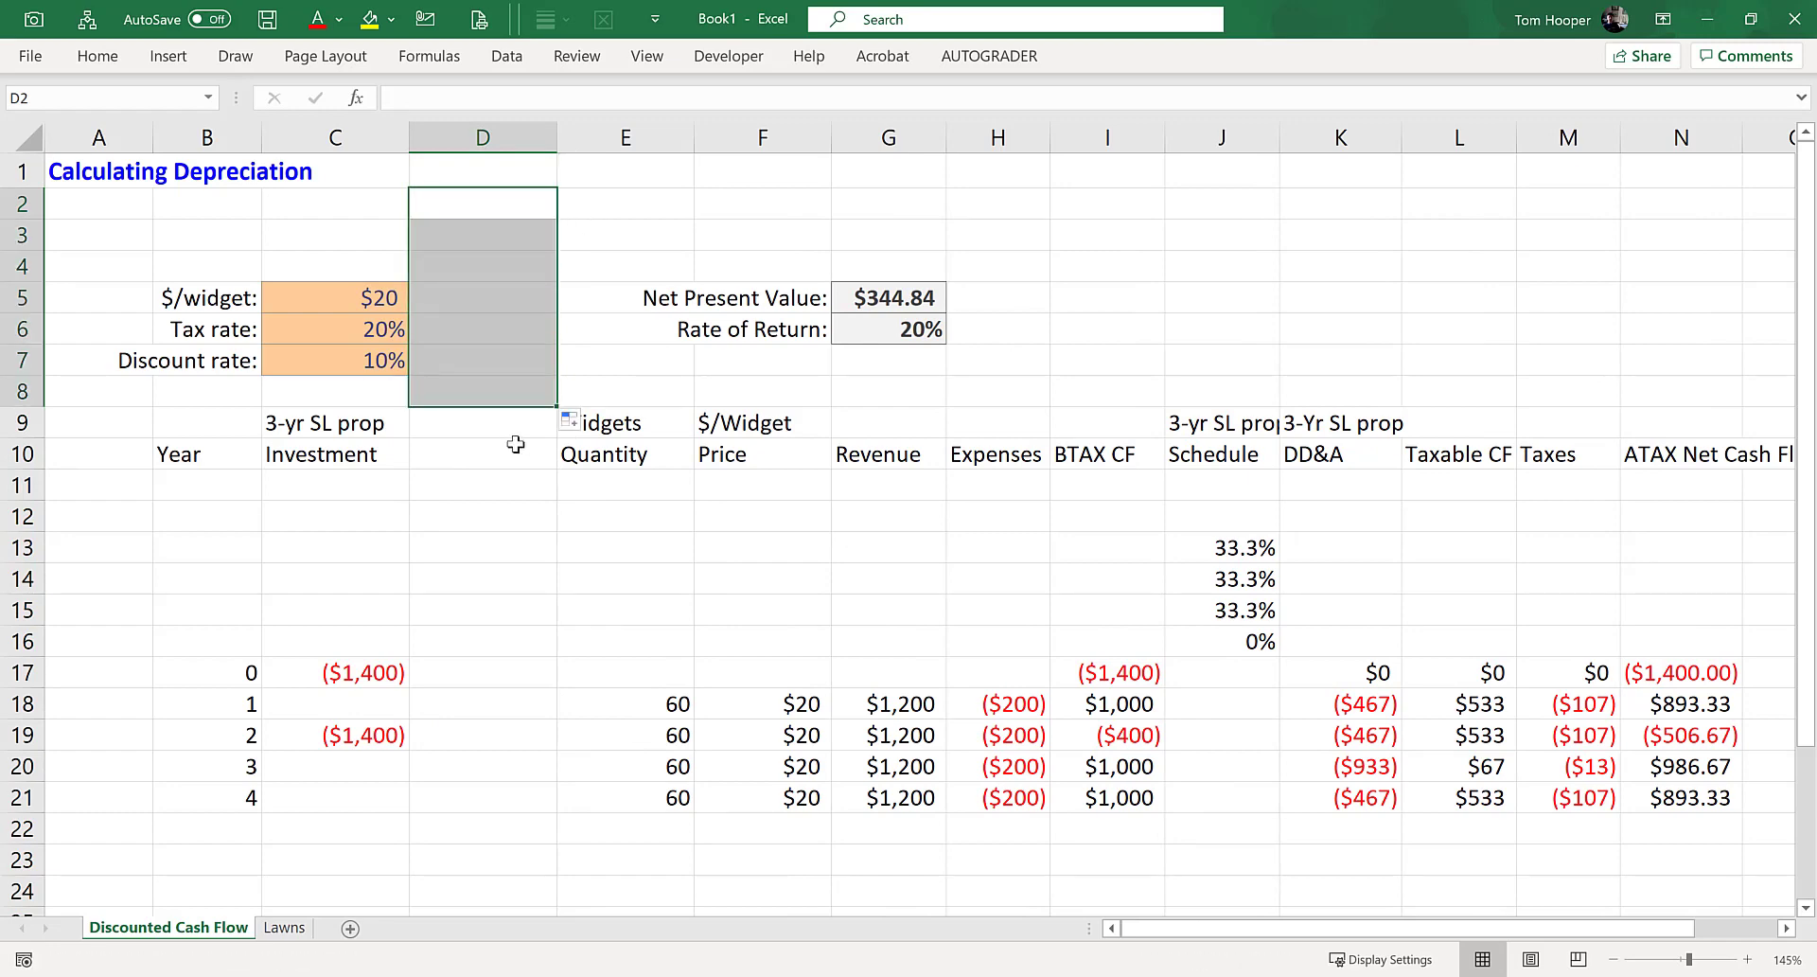
# - Copy the investment heading from C9:C10 into D9:D10
pyautogui.moveTo(364, 425); pyautogui.dragTo(353, 458)
pyautogui.hotkey('ctrl', 'c')
pyautogui.click(447, 416)
pyautogui.hotkey('ctrl', 'v')
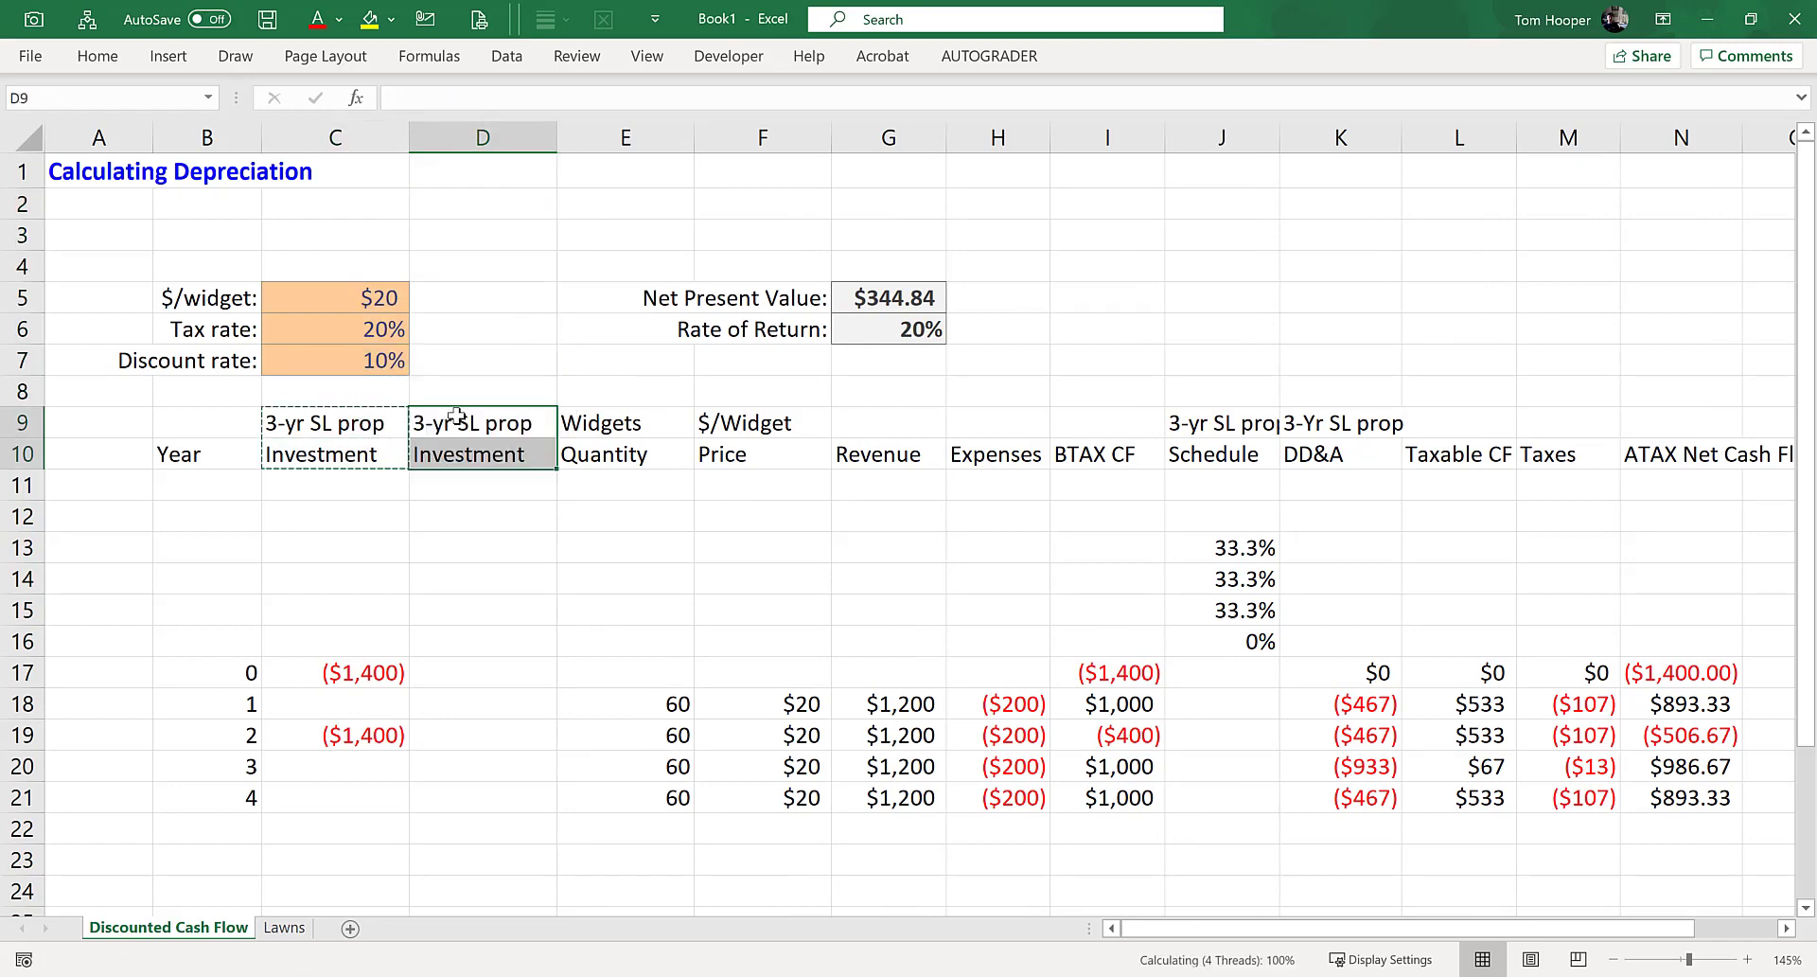
# - Change the heading in D9 to "5-yr MACRS prop" and autofit the column width to it
pyautogui.doubleClick(421, 424)
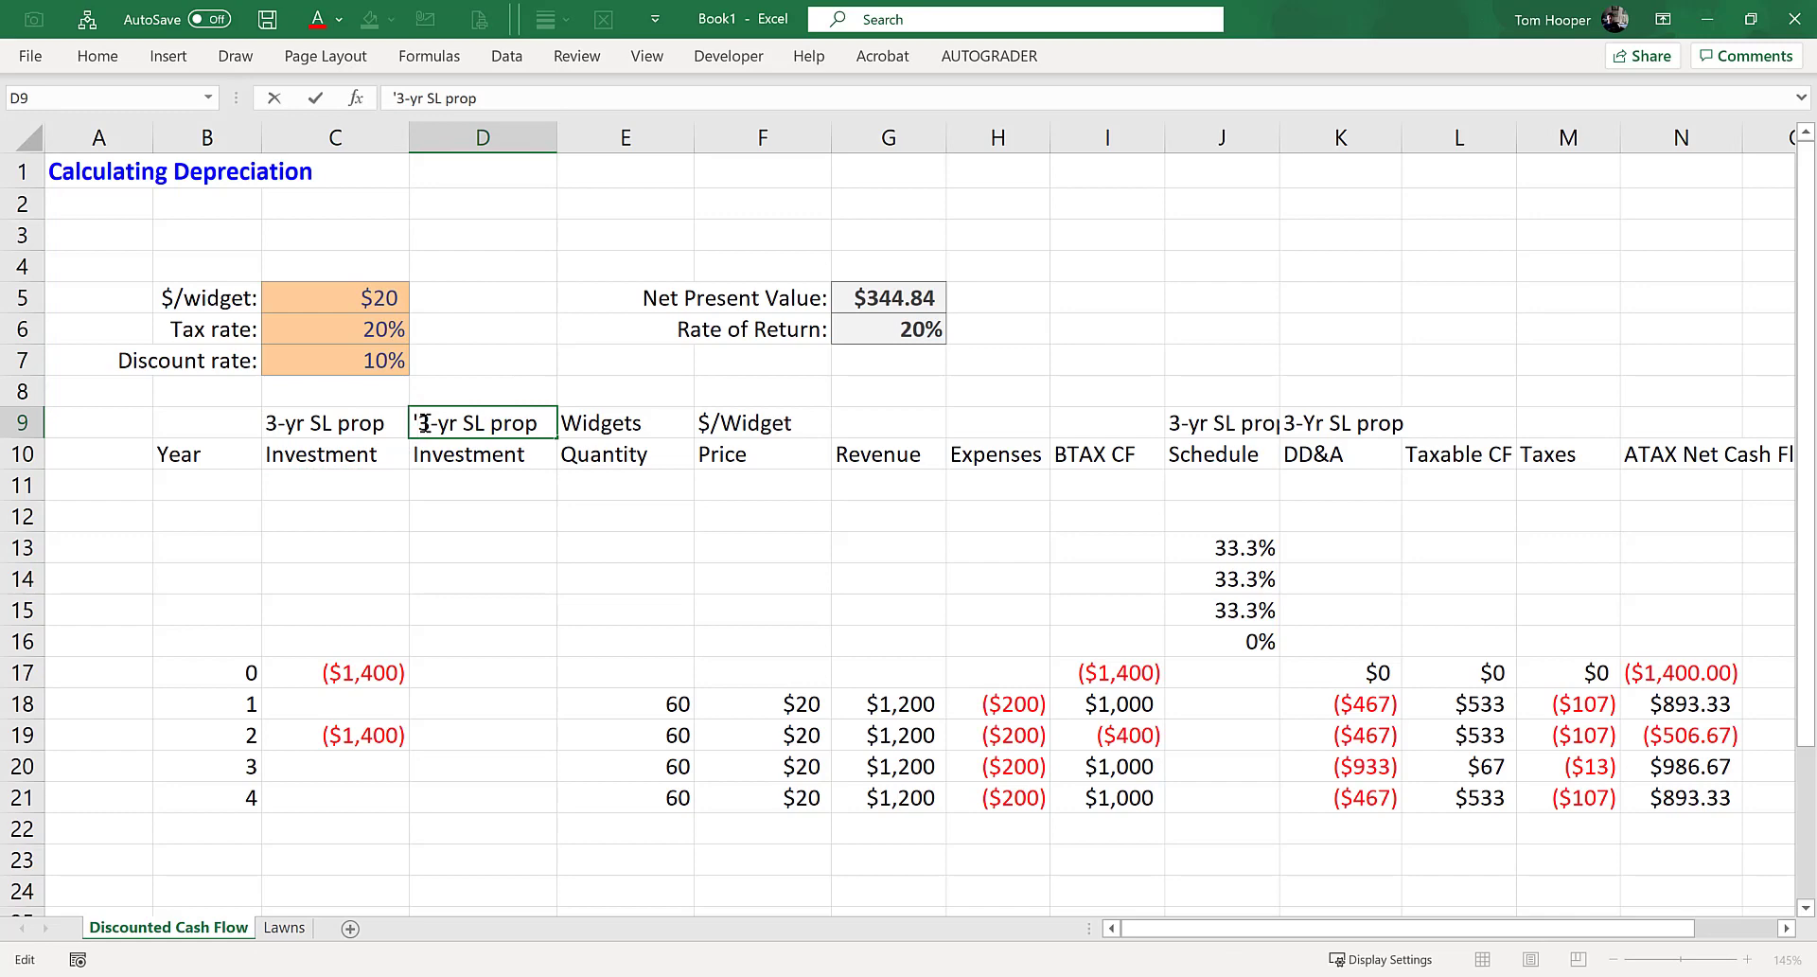
pyautogui.press('Delete')
pyautogui.write('5')
pyautogui.hotkey('ctrl', 'Right')
pyautogui.press('Delete')
pyautogui.press('Delete')
pyautogui.write('MACRS')
pyautogui.hotkey('ctrl', 'Return')
pyautogui.hotkey('alt', 'h')
pyautogui.press('o')
pyautogui.press('i')
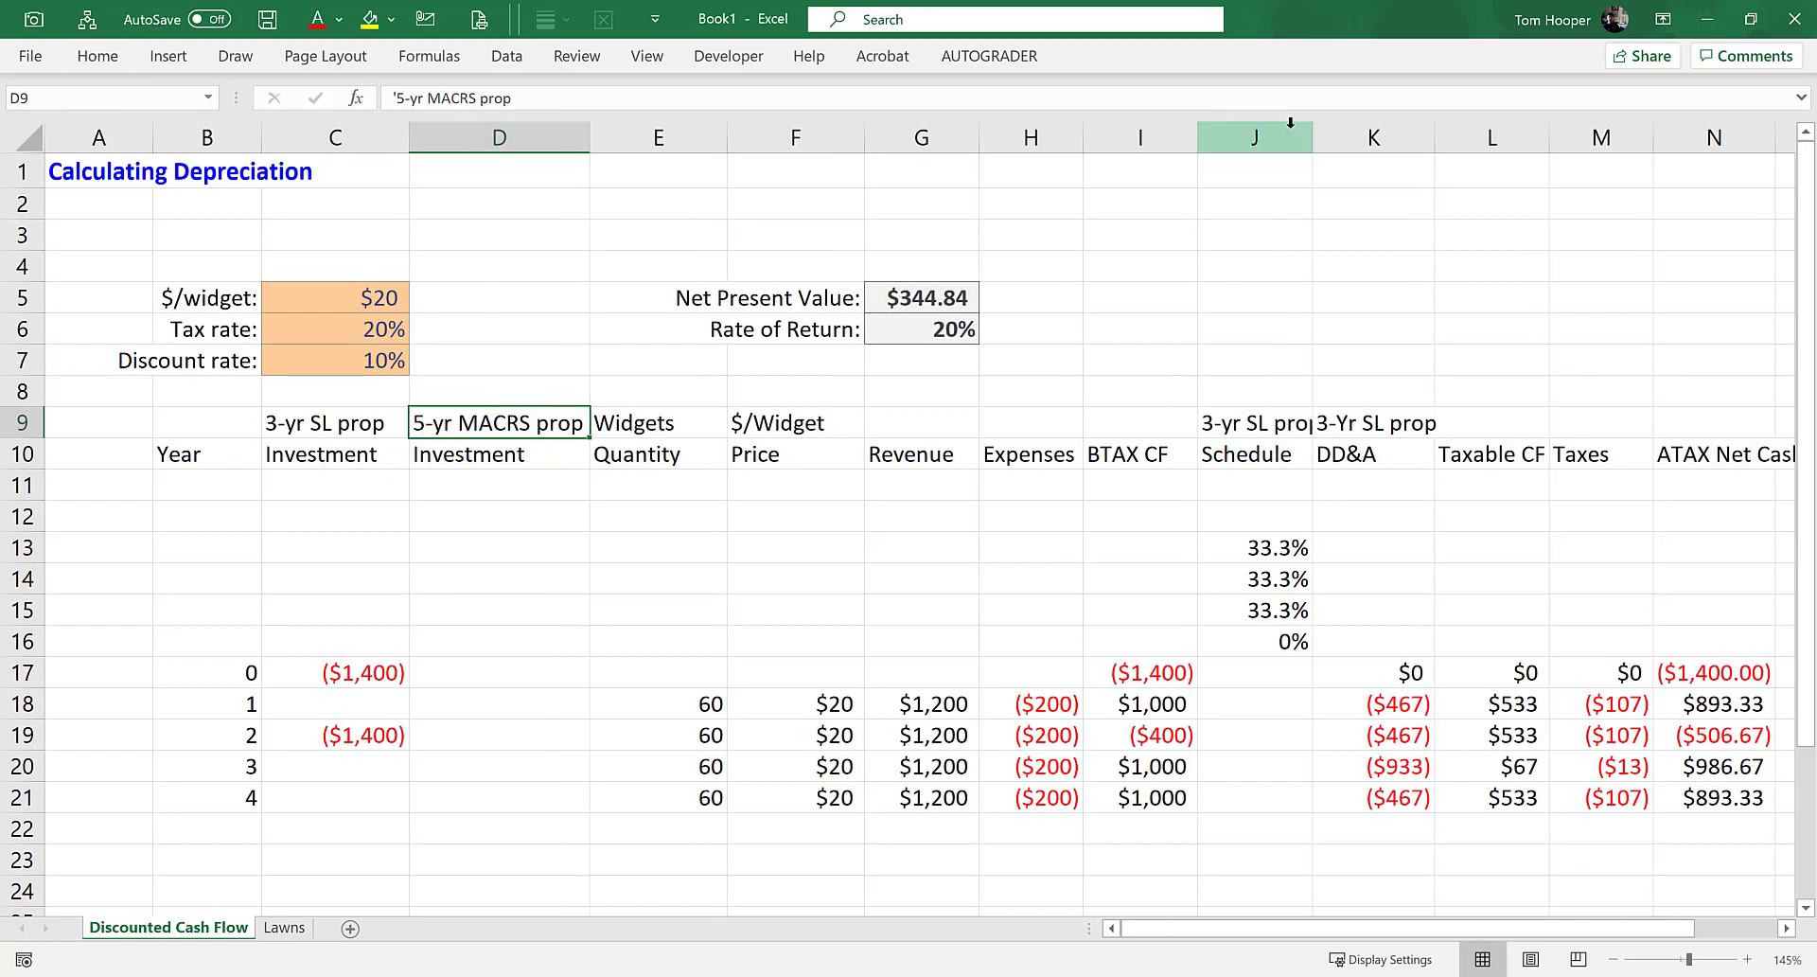
# - Duplicate the schedule and DD&A columns J:K by inserting the copies before the Taxable CF column
pyautogui.moveTo(1285, 129); pyautogui.dragTo(1346, 129)
pyautogui.hotkey('ctrl', 'c')
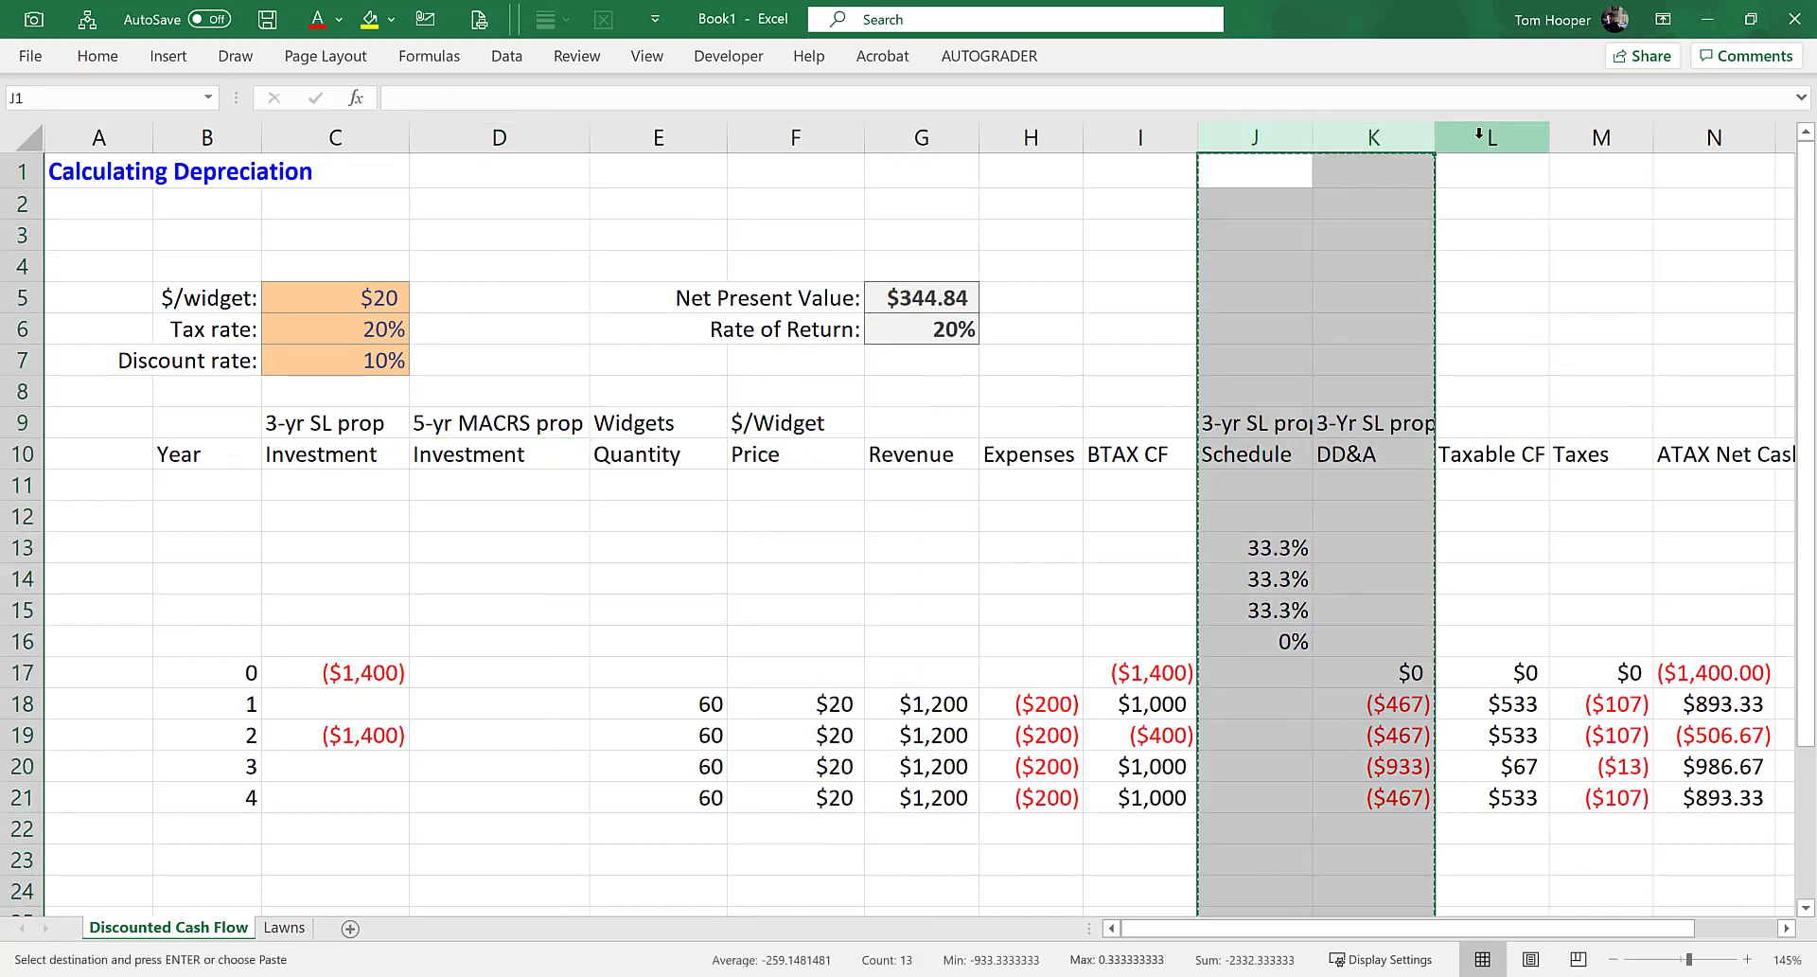
pyautogui.click(1477, 132)
pyautogui.hotkey('ctrl', 'shift', '+')
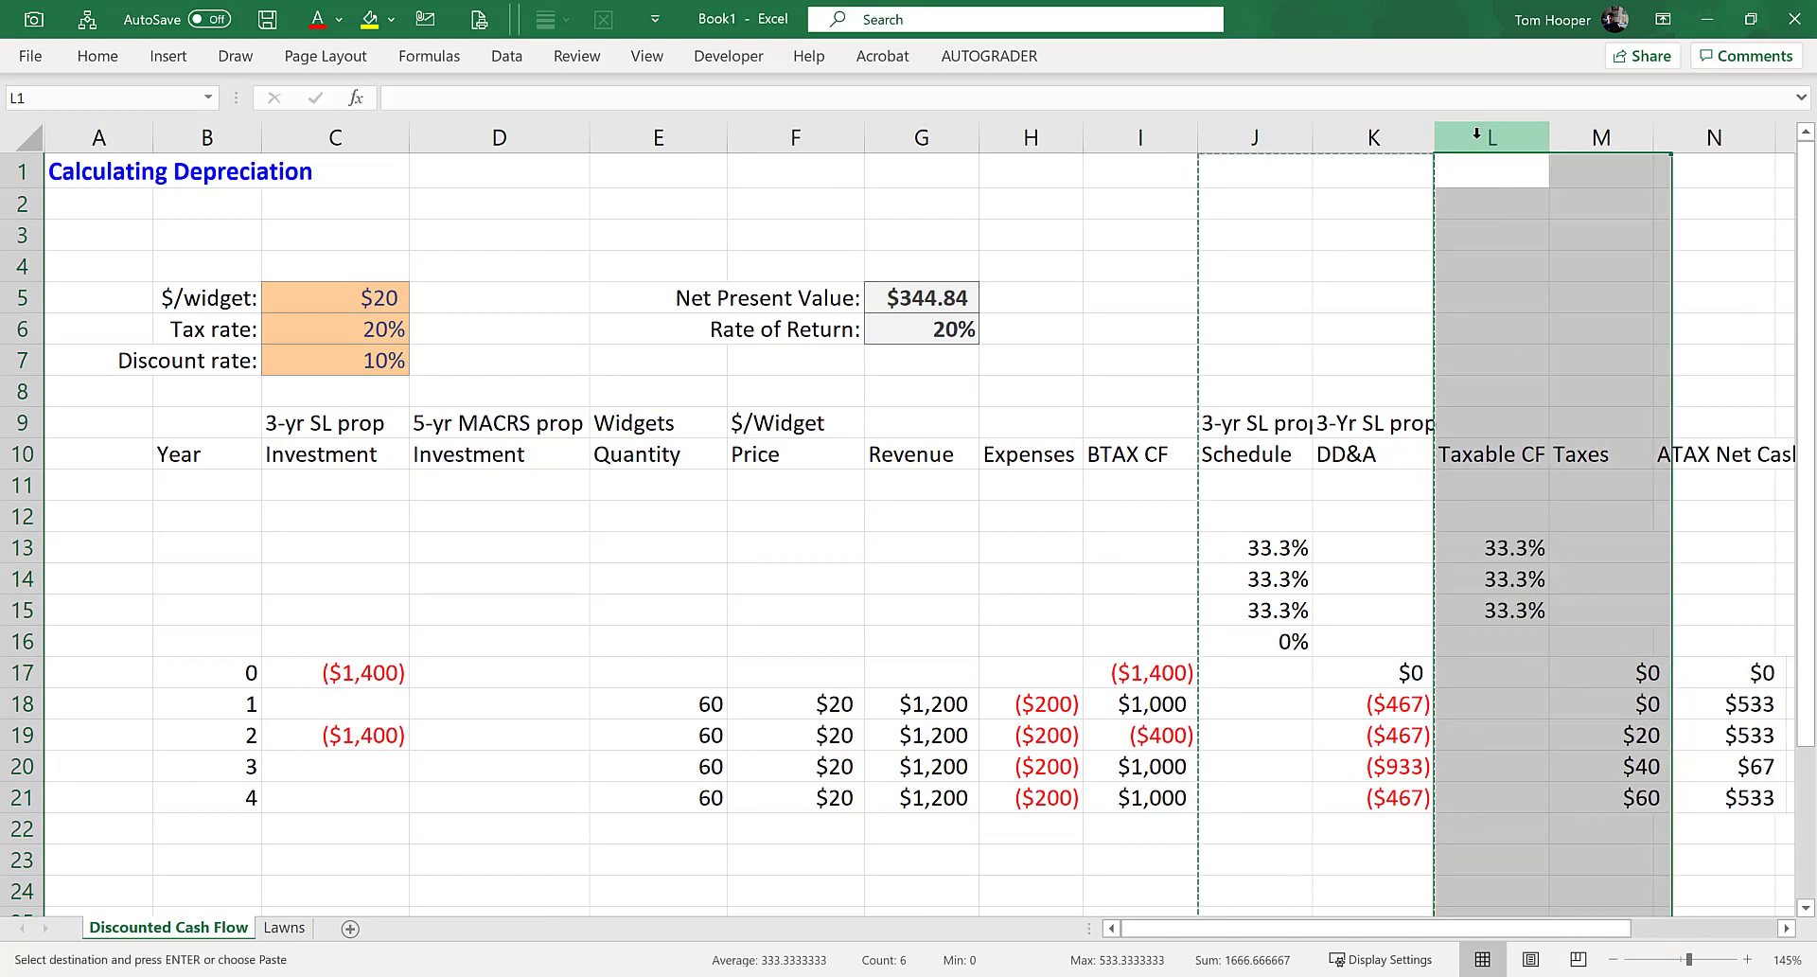
# - Copy the "5-yr MACRS prop" heading from D9 into L9:M9 above the duplicated schedule and DD&A columns
pyautogui.click(1495, 423)
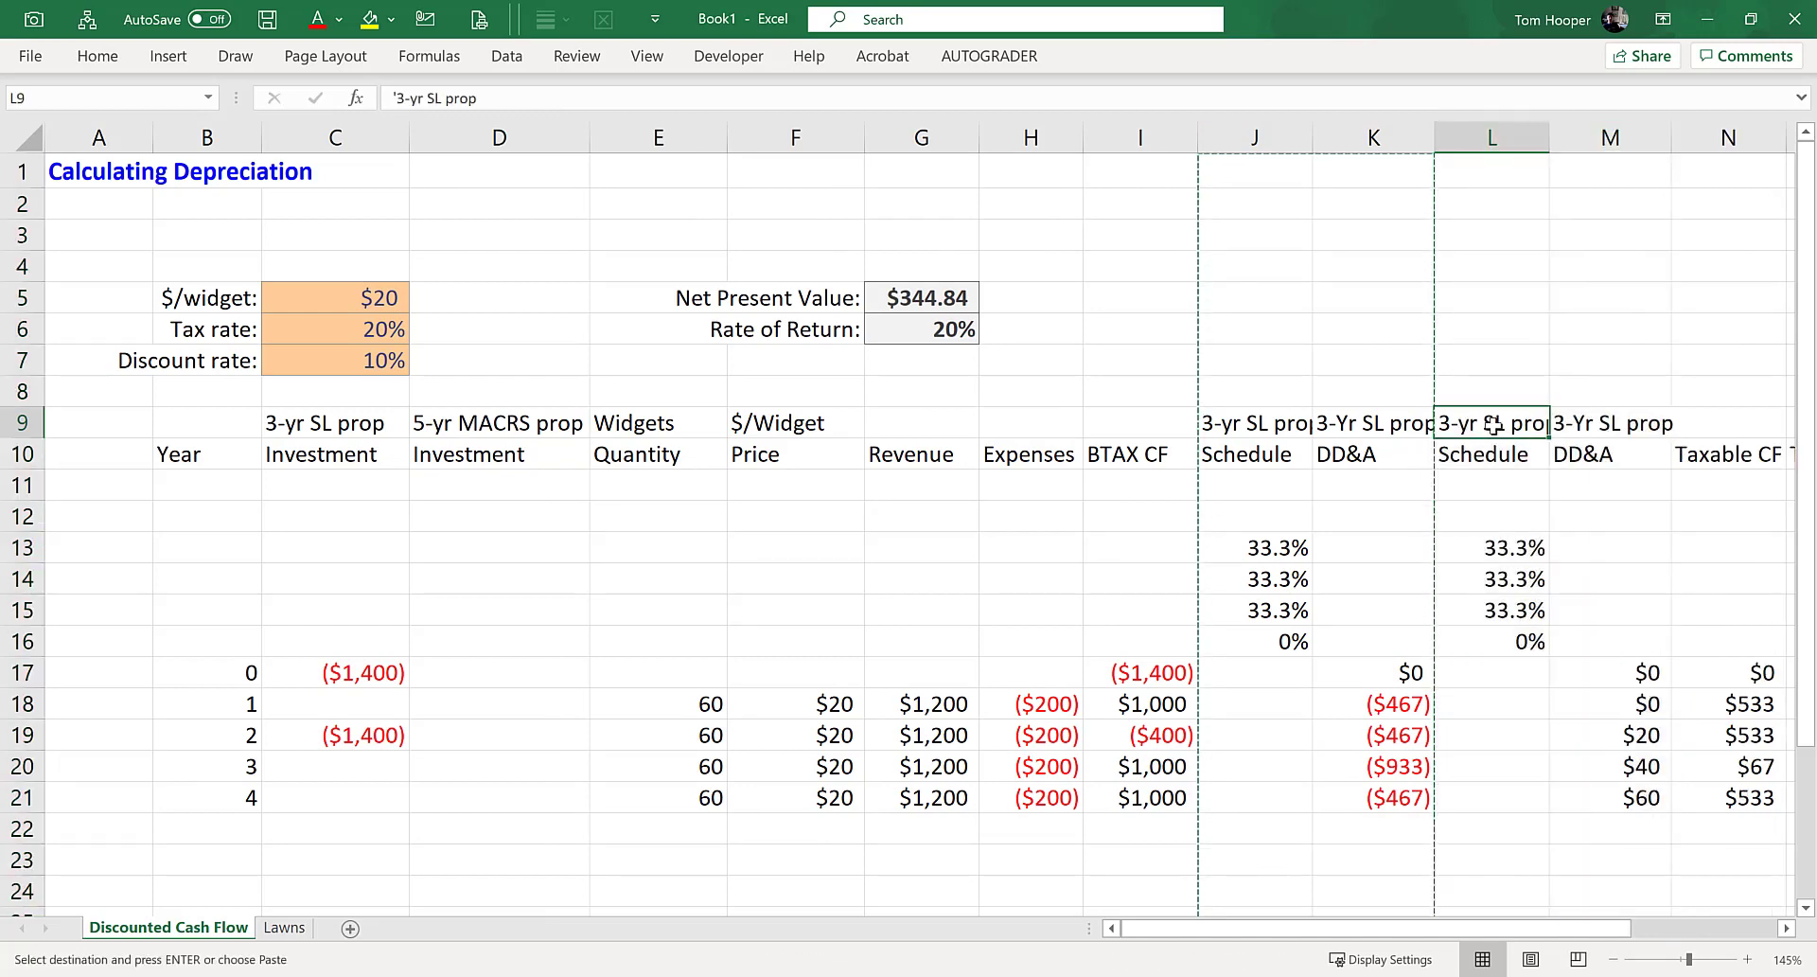
pyautogui.click(486, 427)
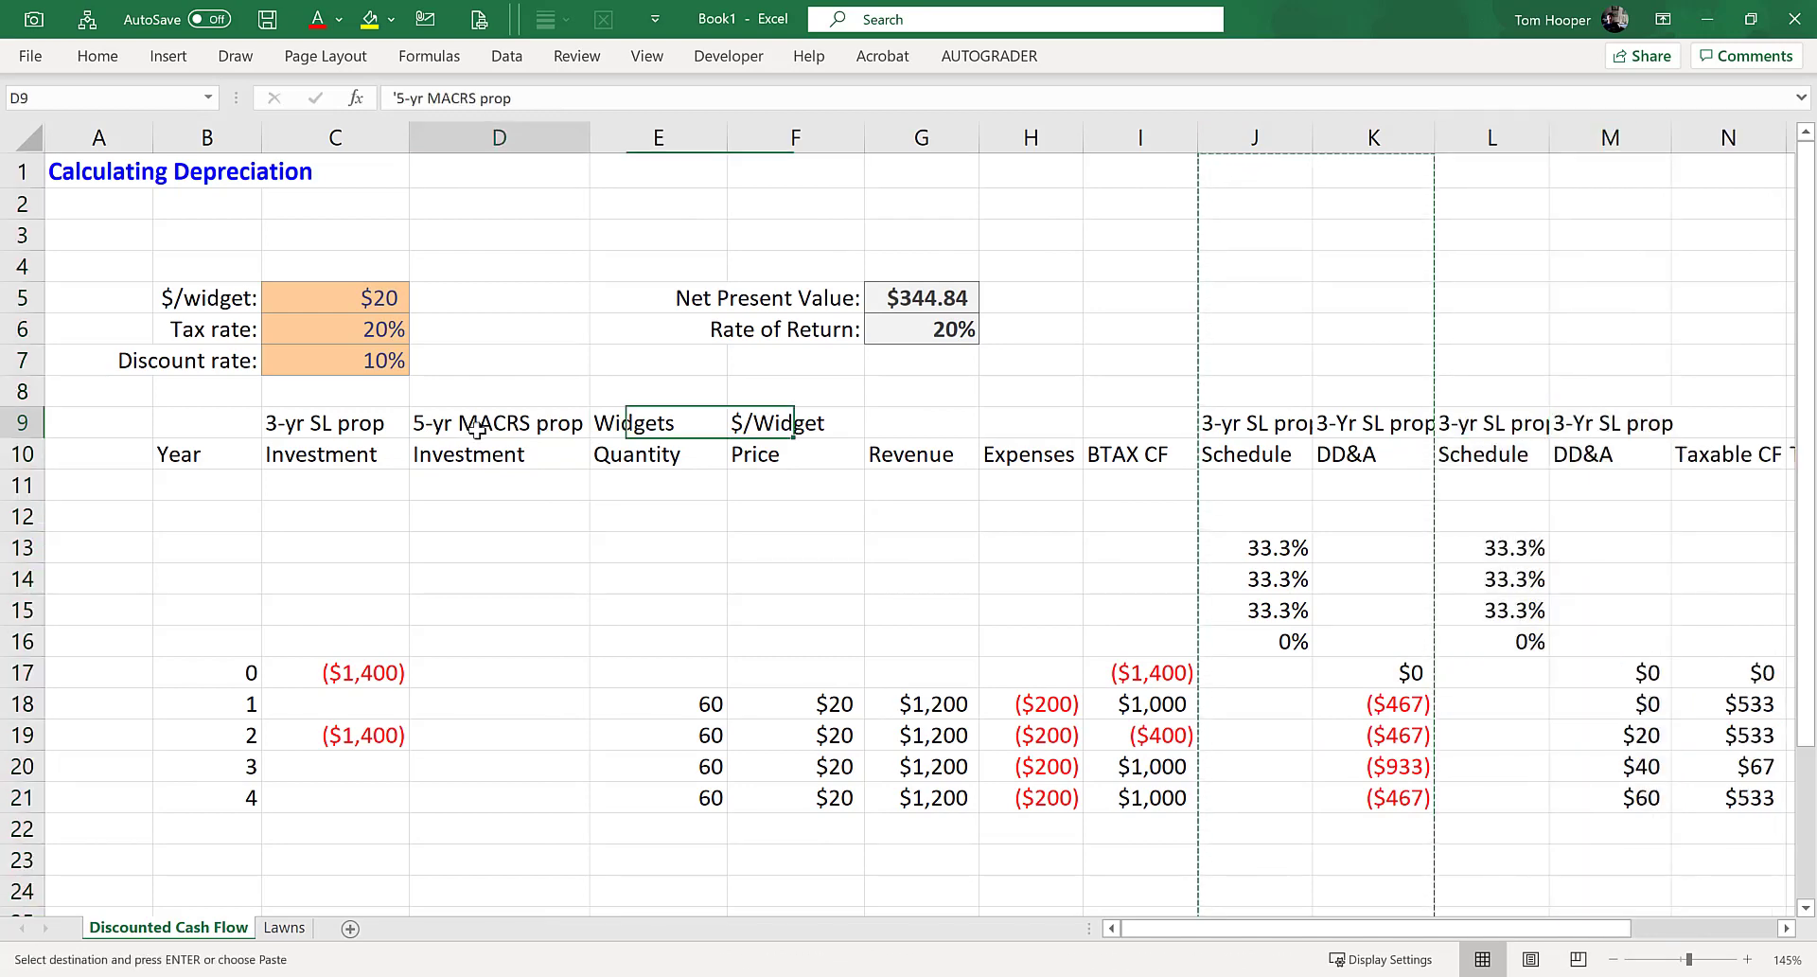
pyautogui.hotkey('ctrl', 'c')
pyautogui.moveTo(1476, 423); pyautogui.dragTo(1609, 423)
pyautogui.hotkey('ctrl', 'v')
# - Autofit the widths of columns J through M to their headings in rows 9 and 10
pyautogui.moveTo(1231, 423); pyautogui.dragTo(1561, 458)
pyautogui.press('alt')
pyautogui.press('h')
pyautogui.press('o')
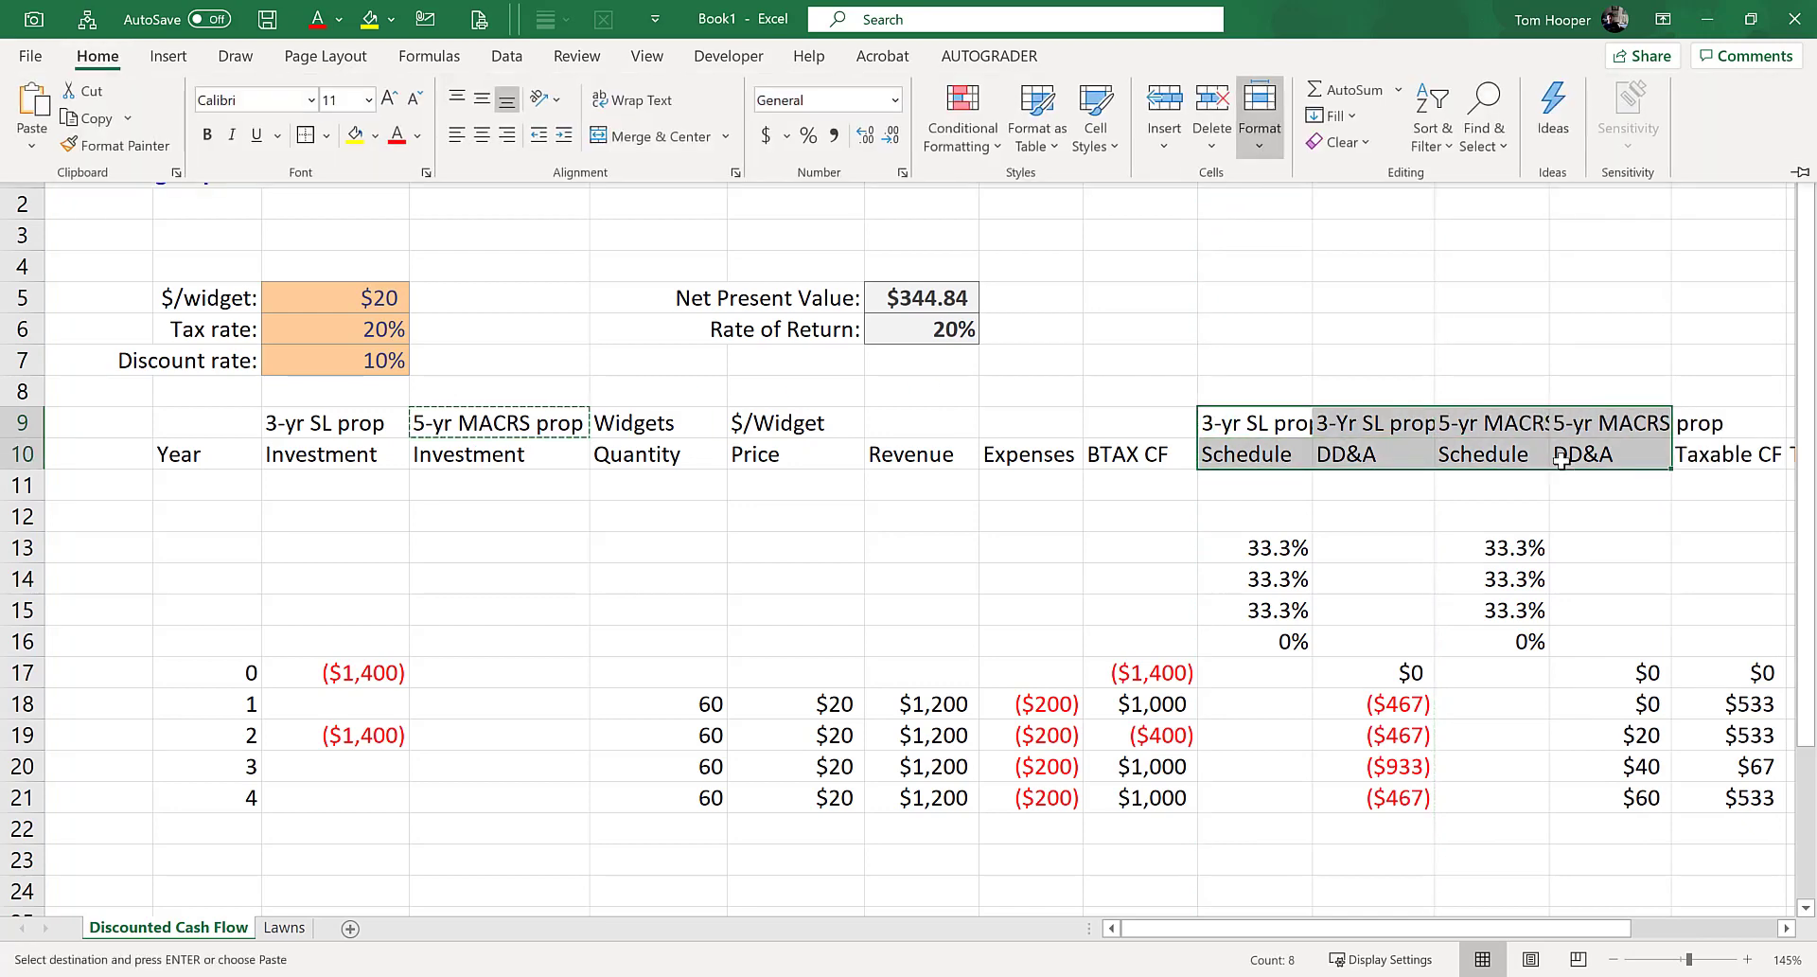
pyautogui.press('i')
pyautogui.scroll(-2, 1534, 585)
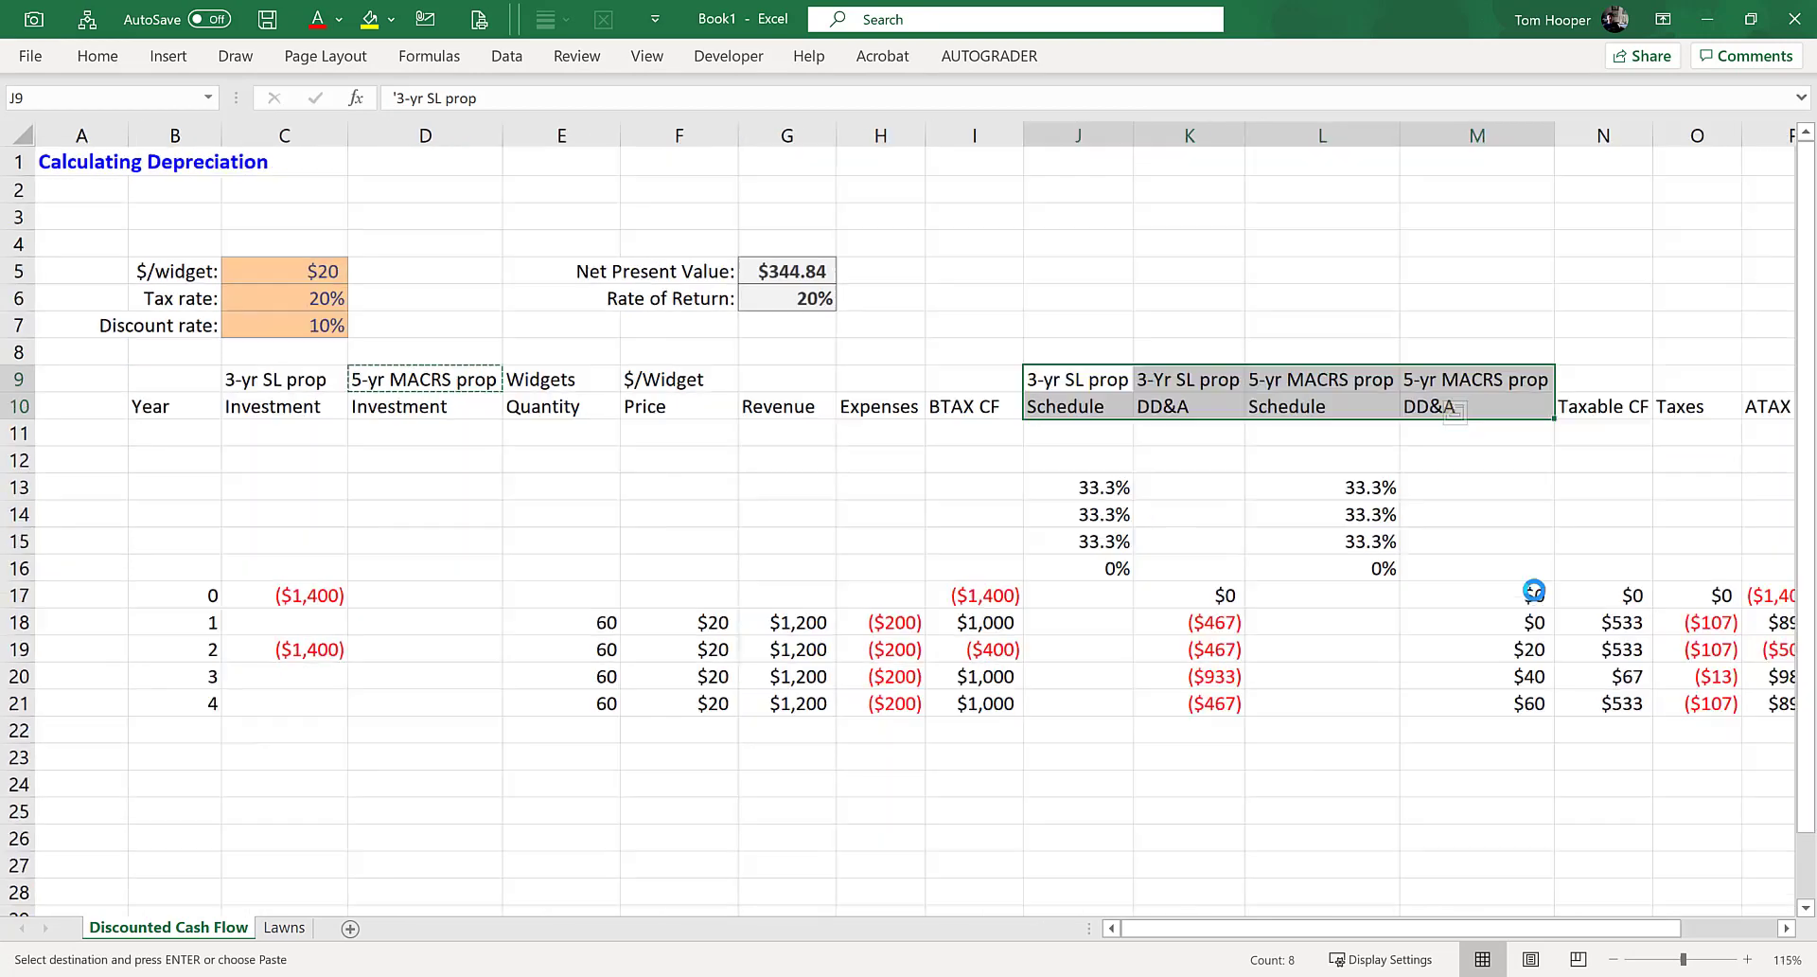
# - Clear the copied schedule and DD&A contents from L13:M22
pyautogui.click(1268, 486)
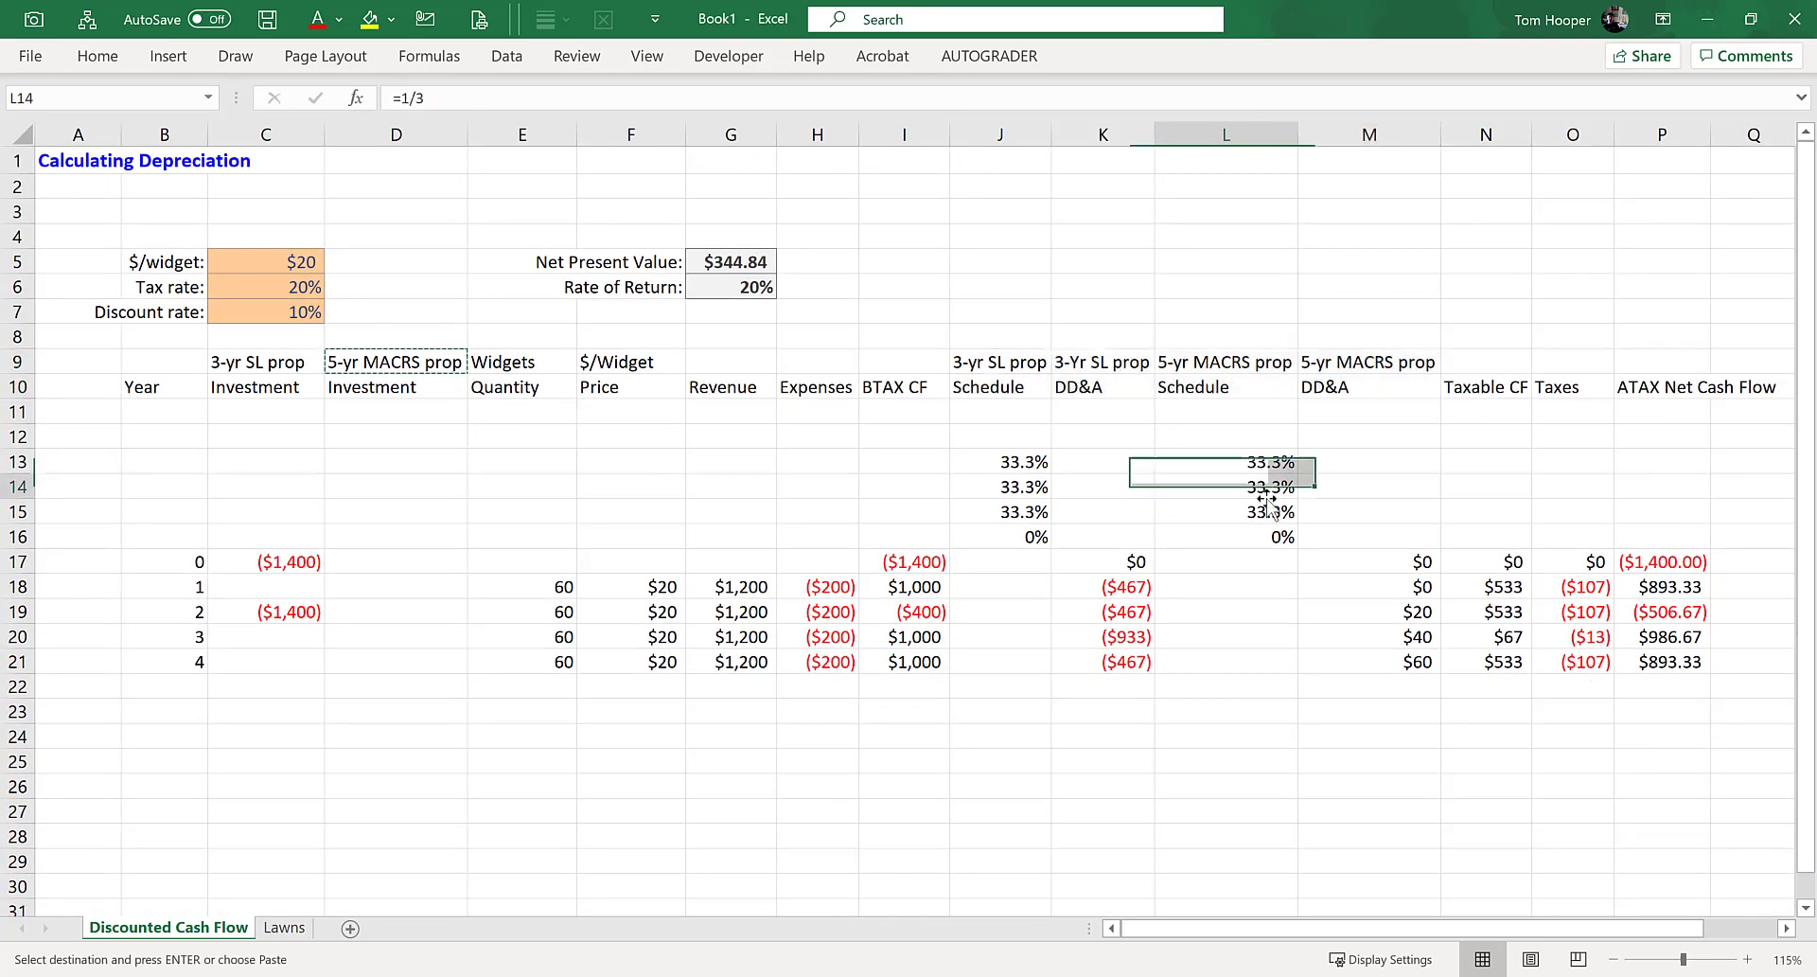
pyautogui.moveTo(1268, 462); pyautogui.dragTo(1392, 676)
pyautogui.press('Delete')
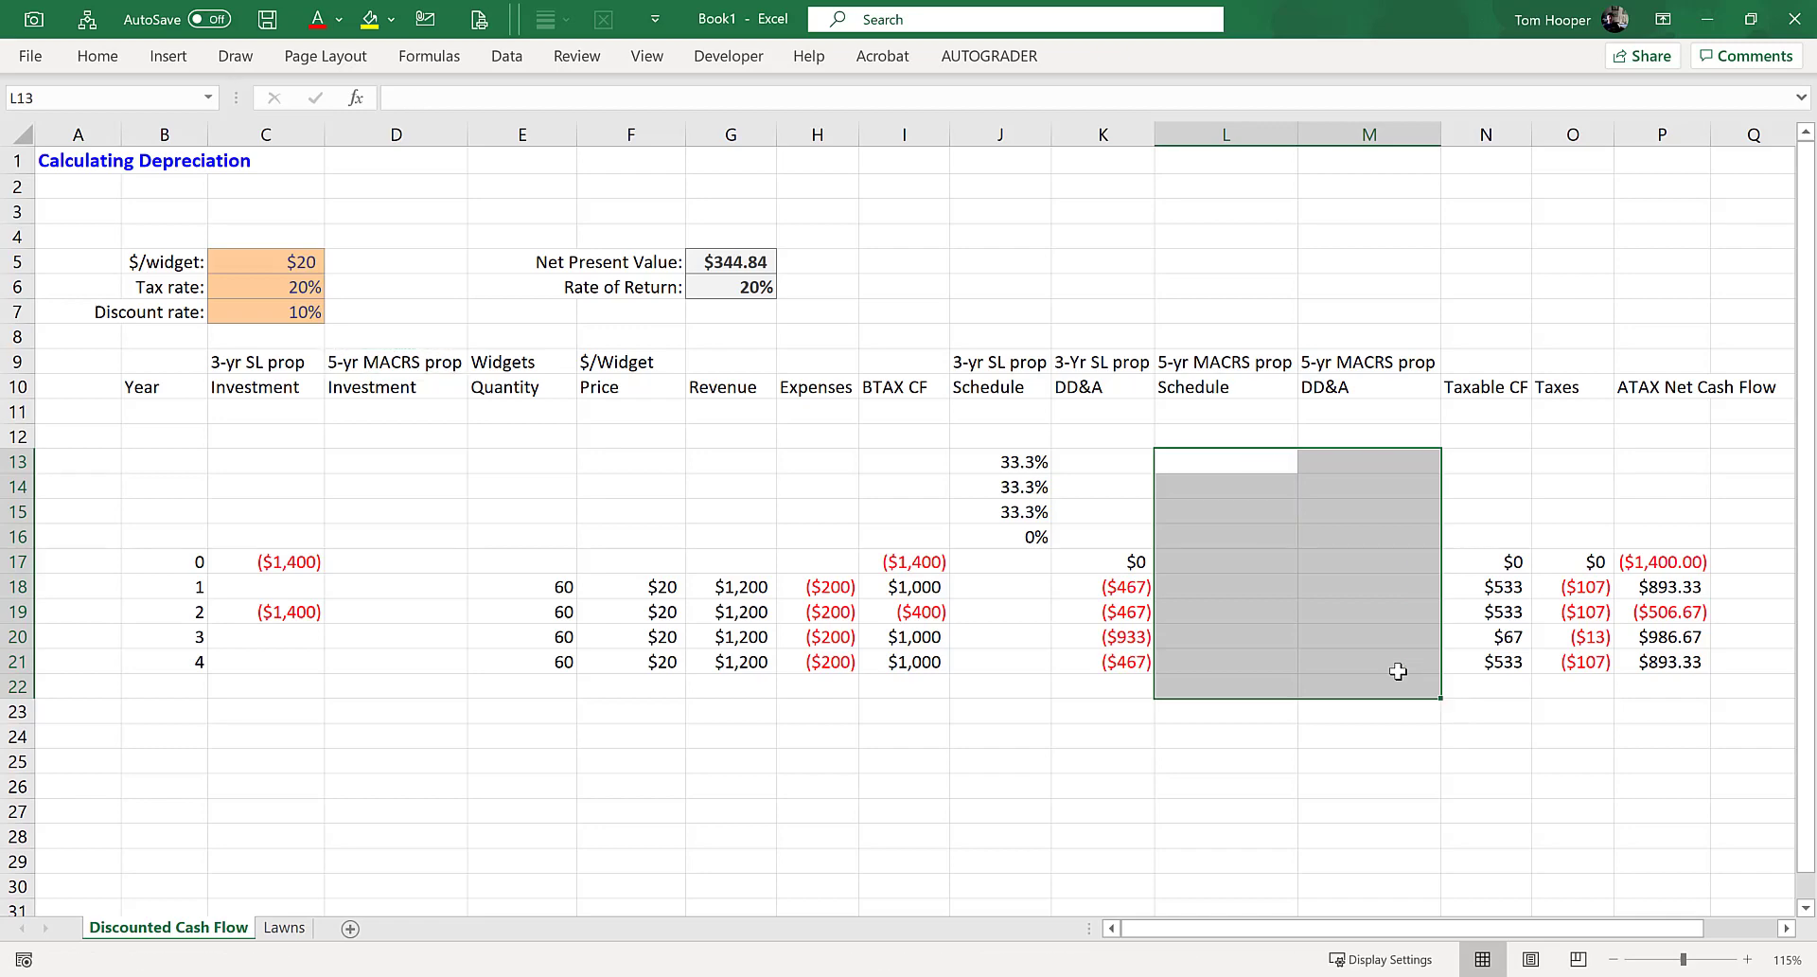
# - Fill the 5-yr MACRS schedule in L11:L16 with 5.76%, 11.52%, 11.52%, 19.20%, 32.00% and 20.00%
pyautogui.click(1251, 531)
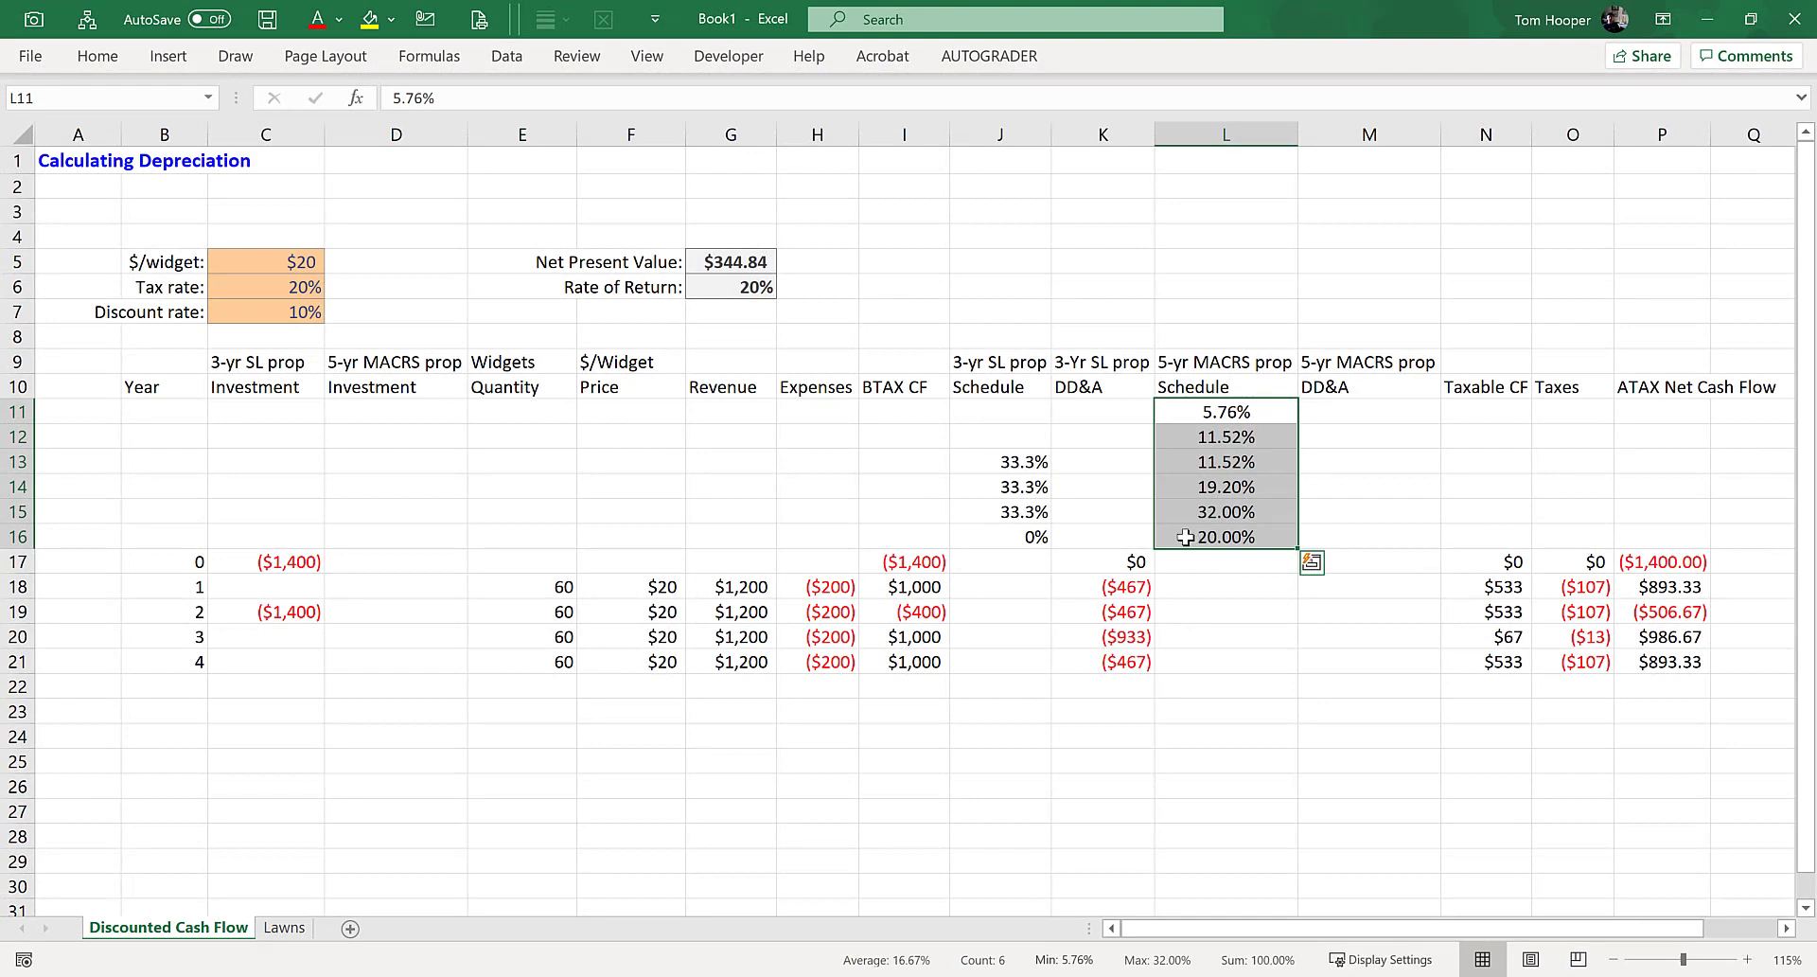
pyautogui.press('Escape')
# - Enter a 5-yr MACRS property investment of -2000 in year 0, cell D17
pyautogui.click(388, 380)
pyautogui.click(413, 558)
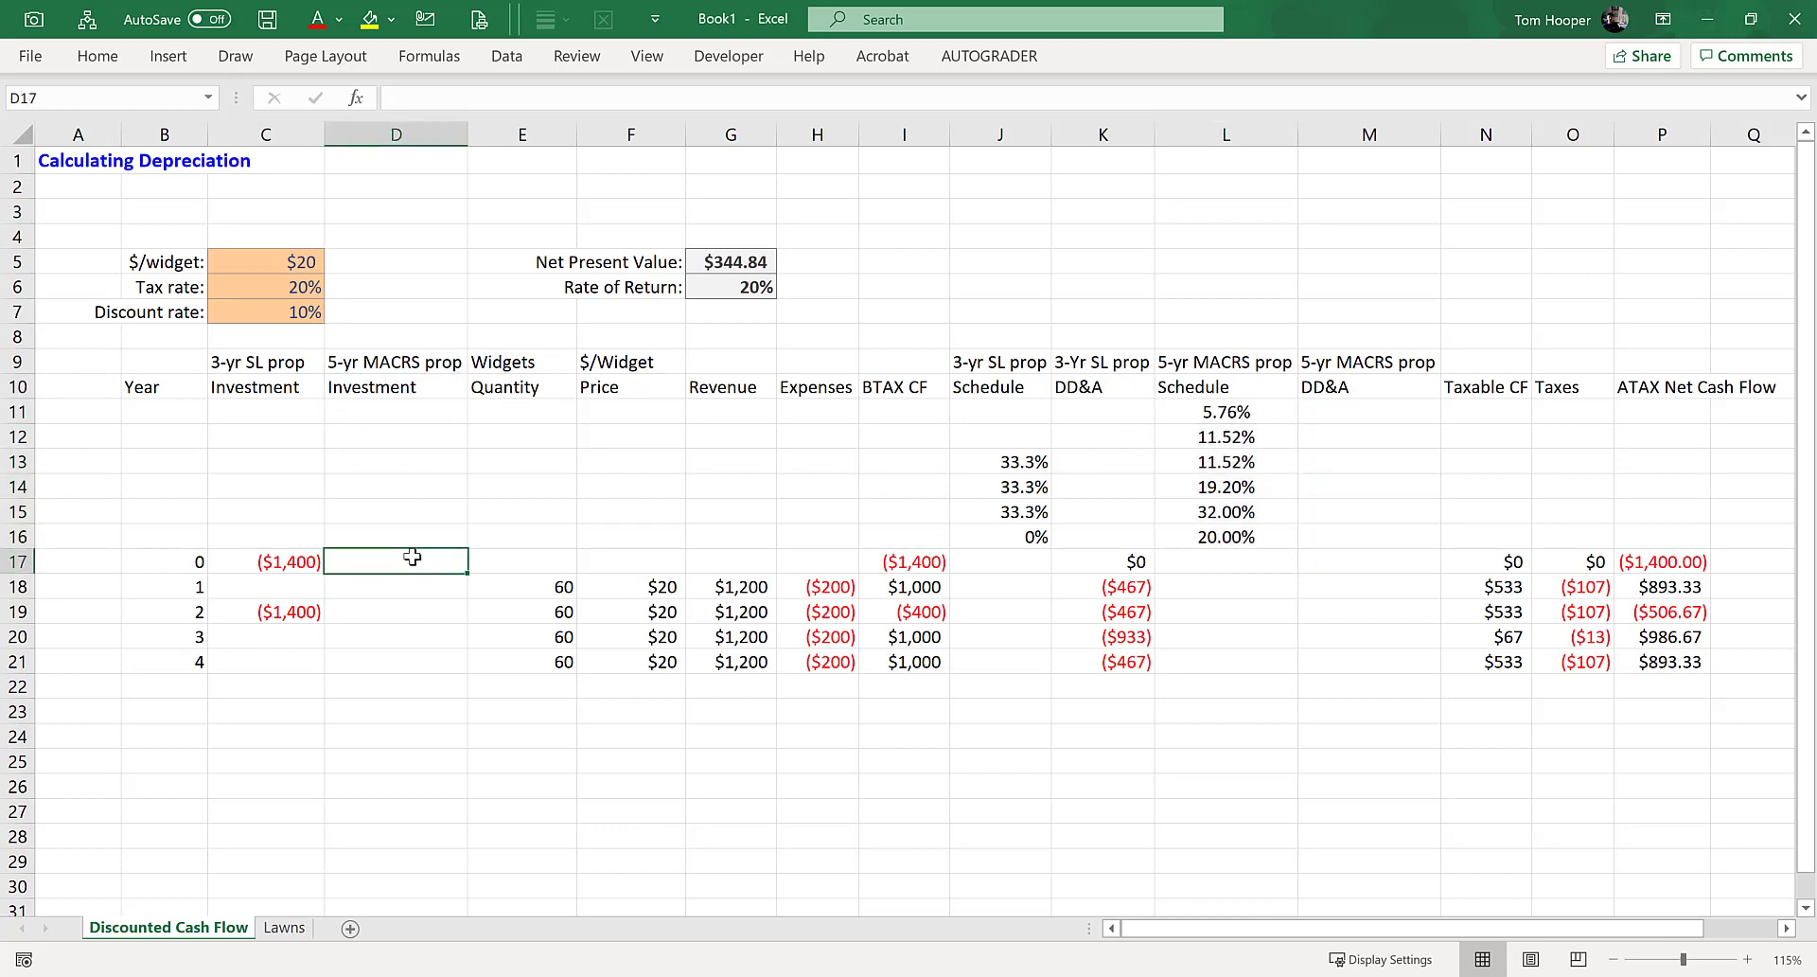
pyautogui.write('-2000')
pyautogui.press('Return')
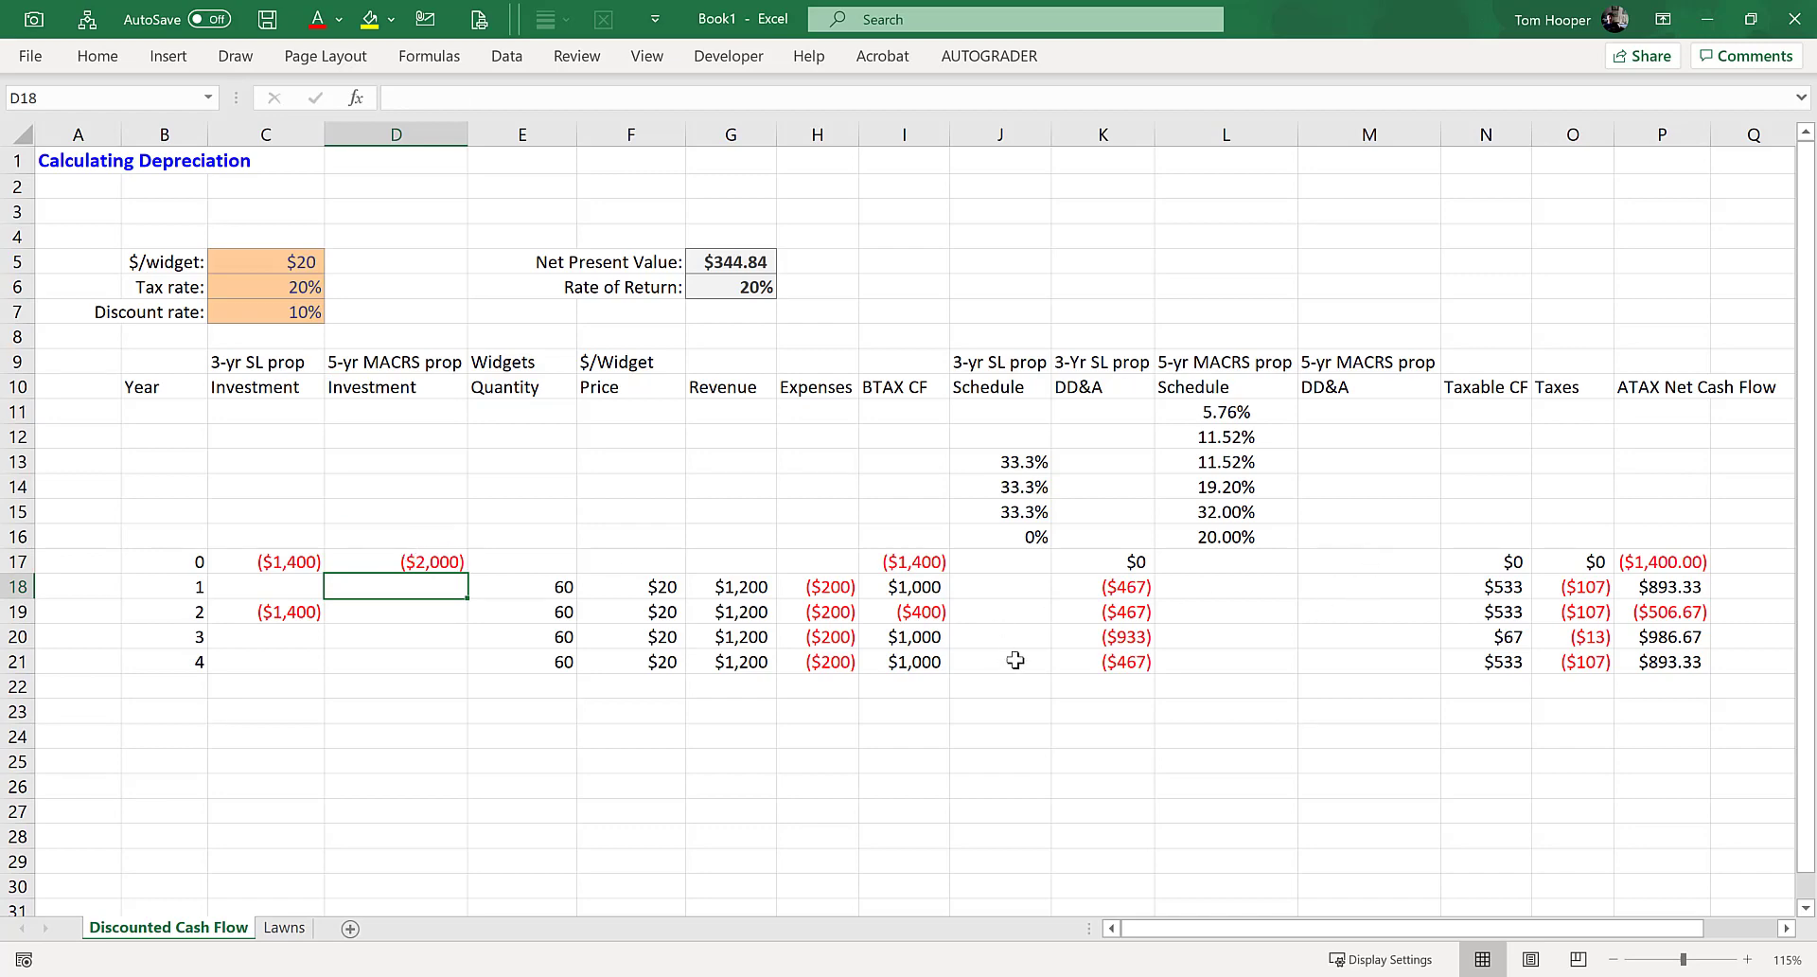
# - Enter a 5-yr MACRS property investment of -1000 in year 2, cell D19
pyautogui.press('Down')
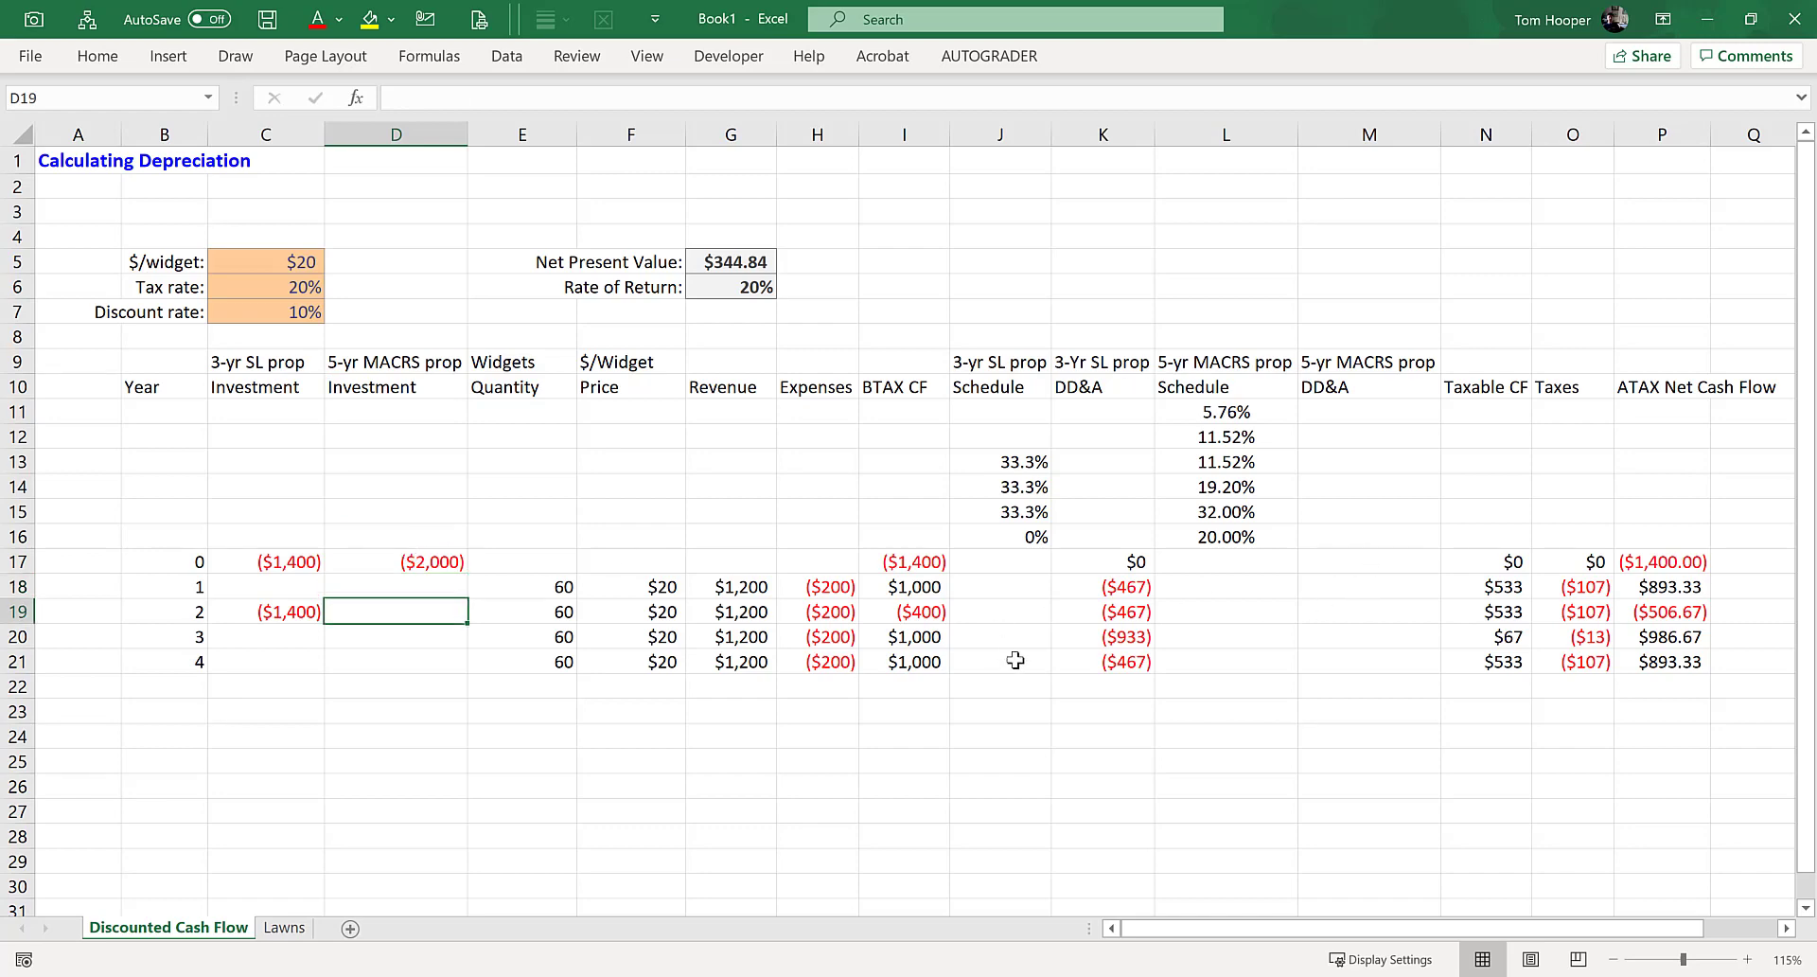
pyautogui.write('-1000')
pyautogui.click(1420, 562)
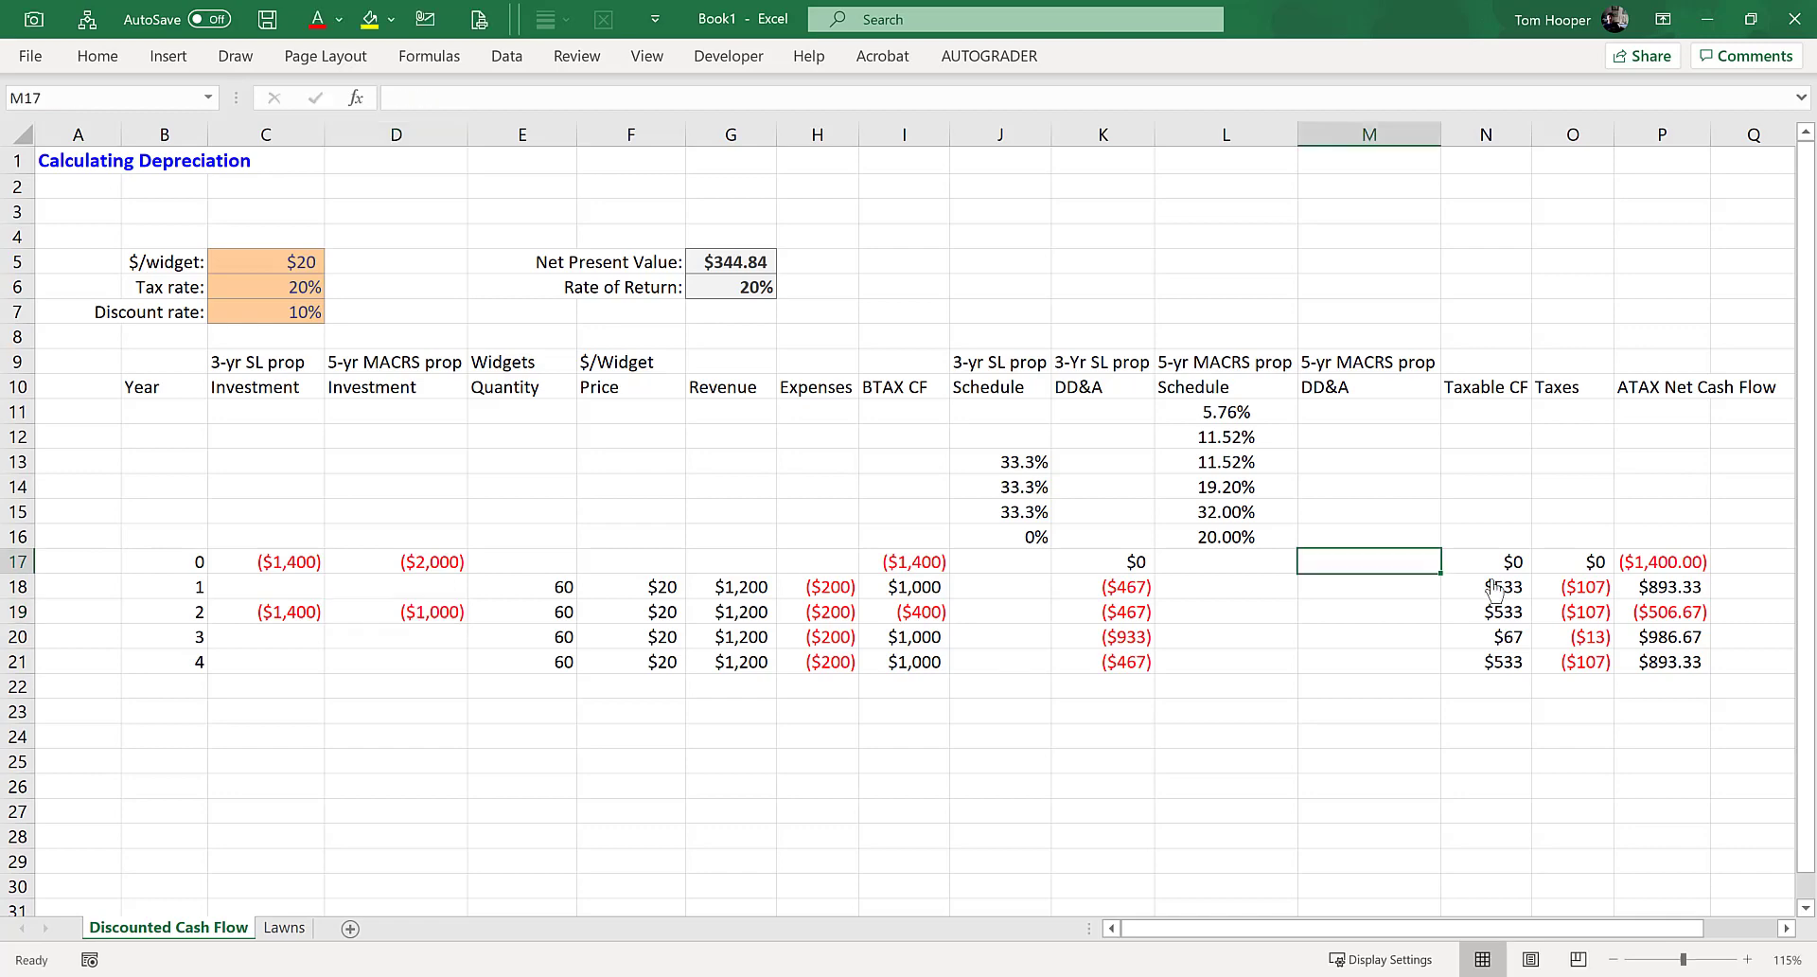
# - Enter =SUMPRODUCT($L$11:$L$16,D12:D17) in M17 to calculate the year 0 5-yr MACRS DD&A
pyautogui.write('=sumprod')
pyautogui.press('Tab')
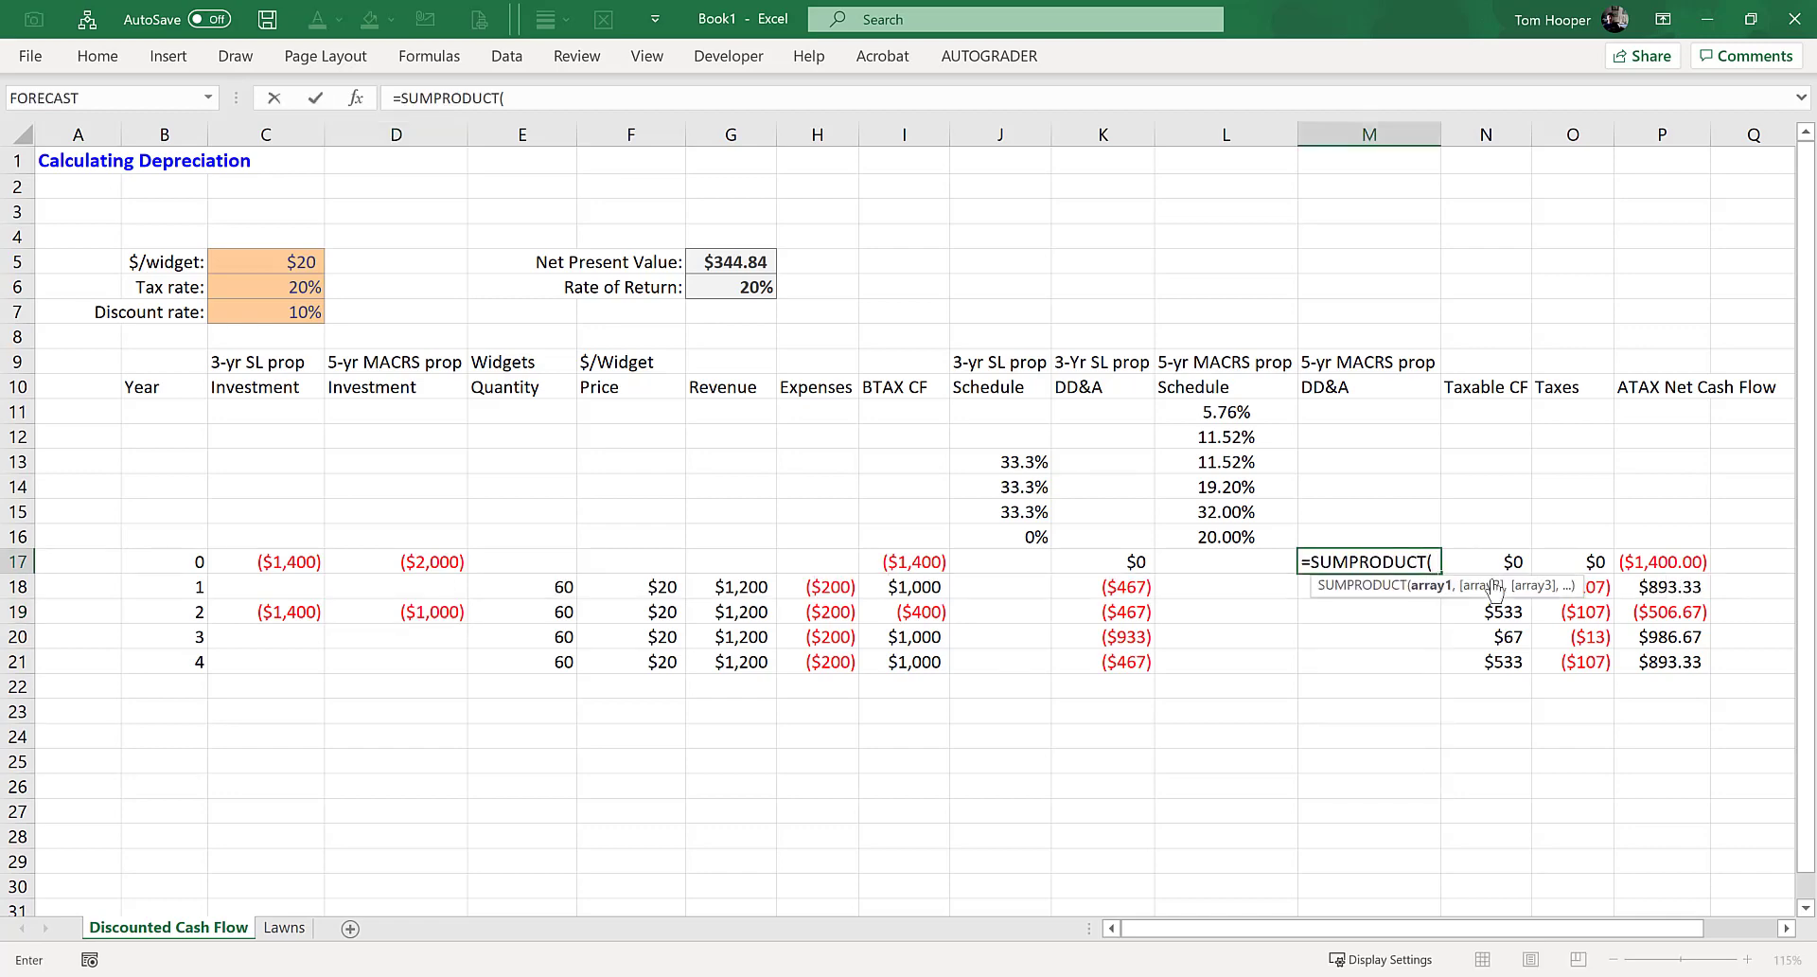
pyautogui.press('Left')
pyautogui.press('Up')
pyautogui.hotkey('shift', 'Up')
pyautogui.hotkey('shift', 'Up')
pyautogui.hotkey('shift', 'Up')
pyautogui.hotkey('shift', 'Up')
pyautogui.hotkey('shift', 'Up')
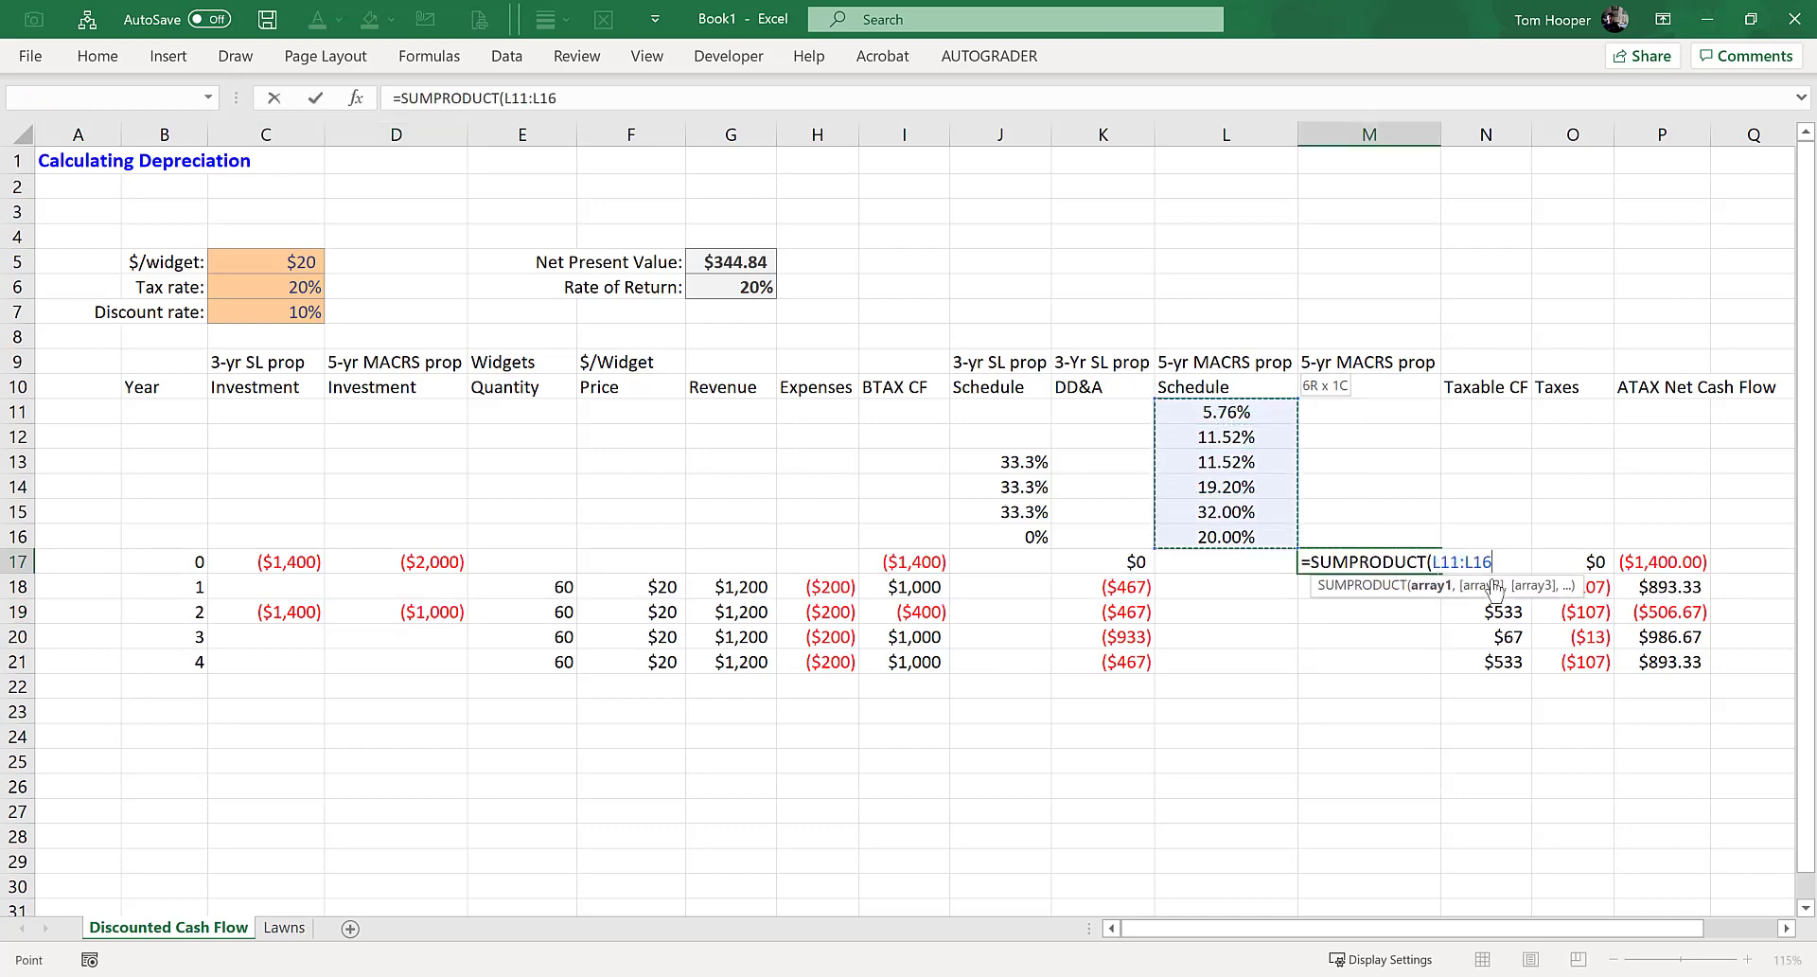
pyautogui.press('F4')
pyautogui.write(',')
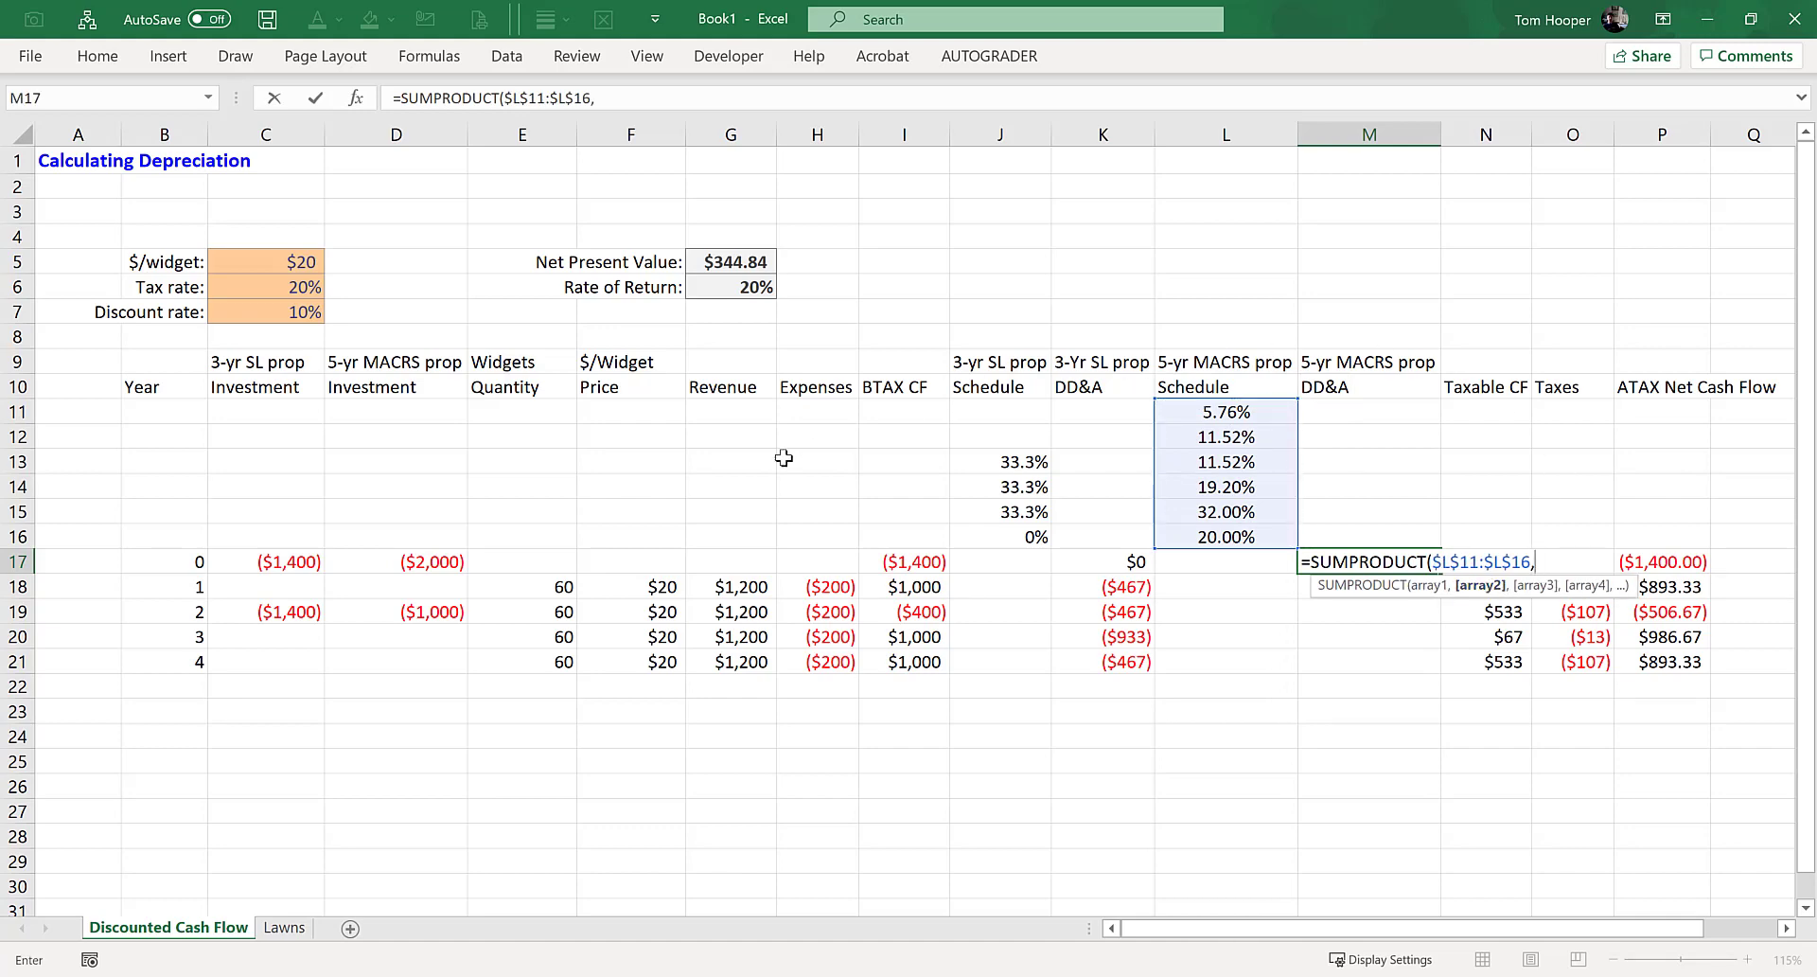
pyautogui.click(402, 566)
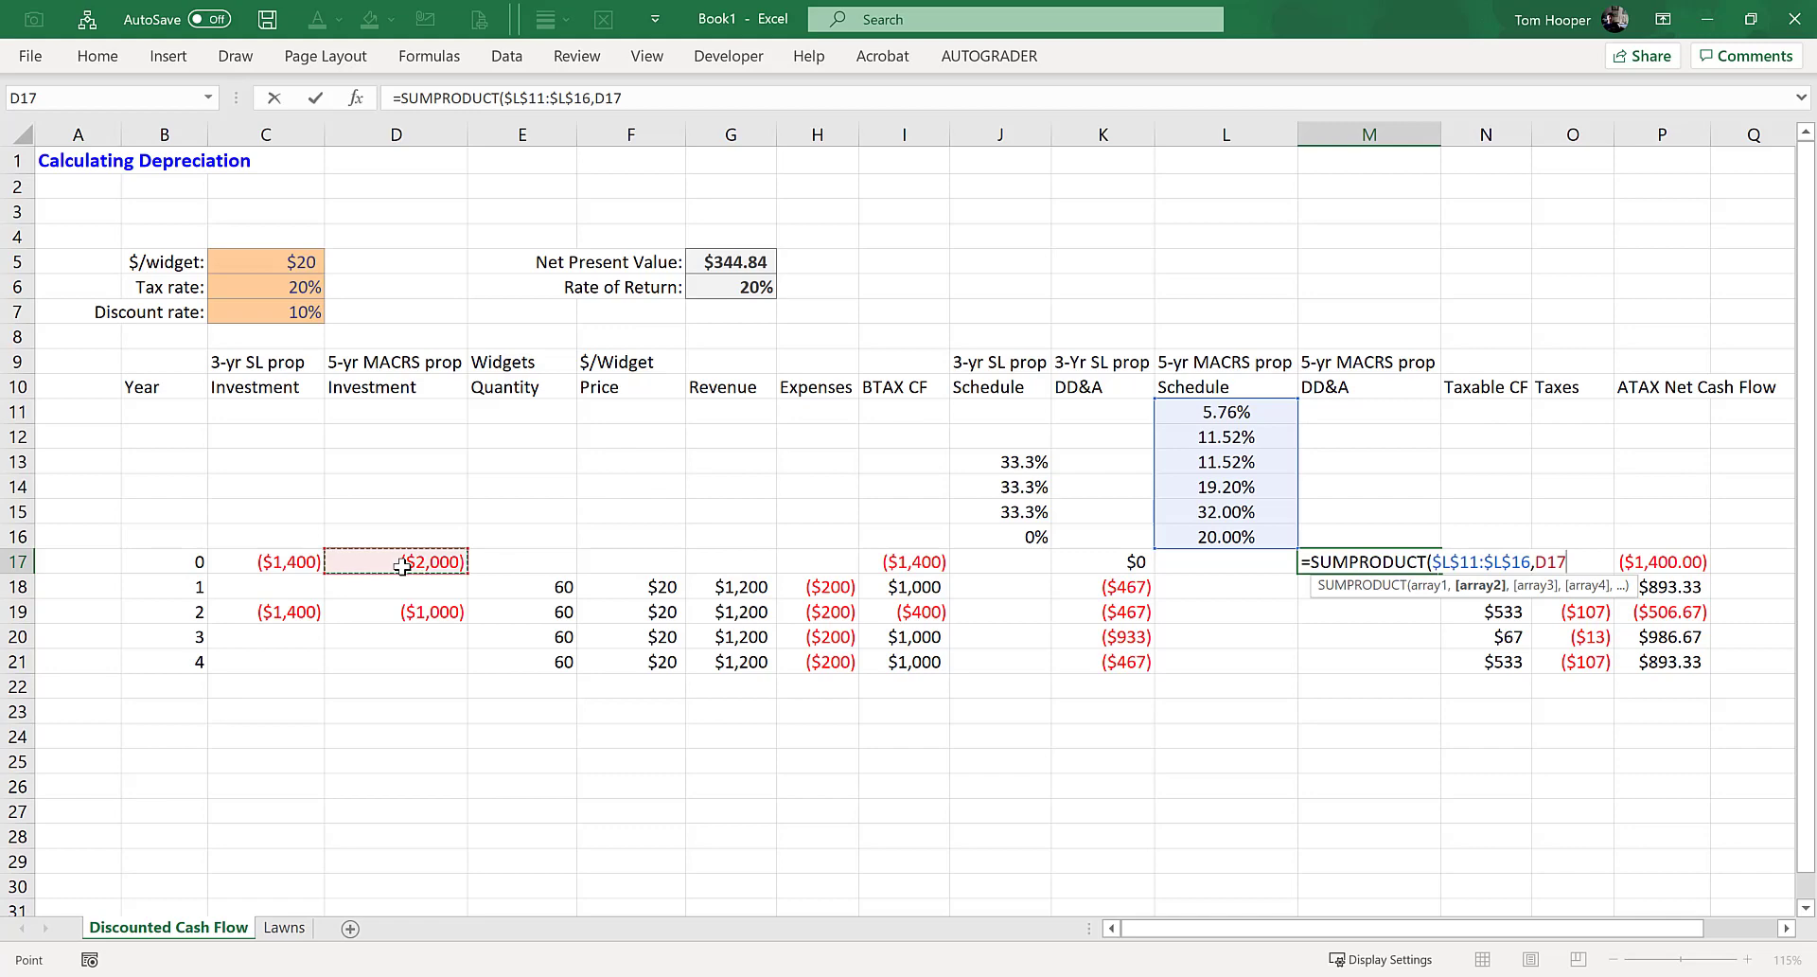
pyautogui.hotkey('shift', 'Up')
pyautogui.hotkey('shift', 'Up')
pyautogui.hotkey('shift', 'Up')
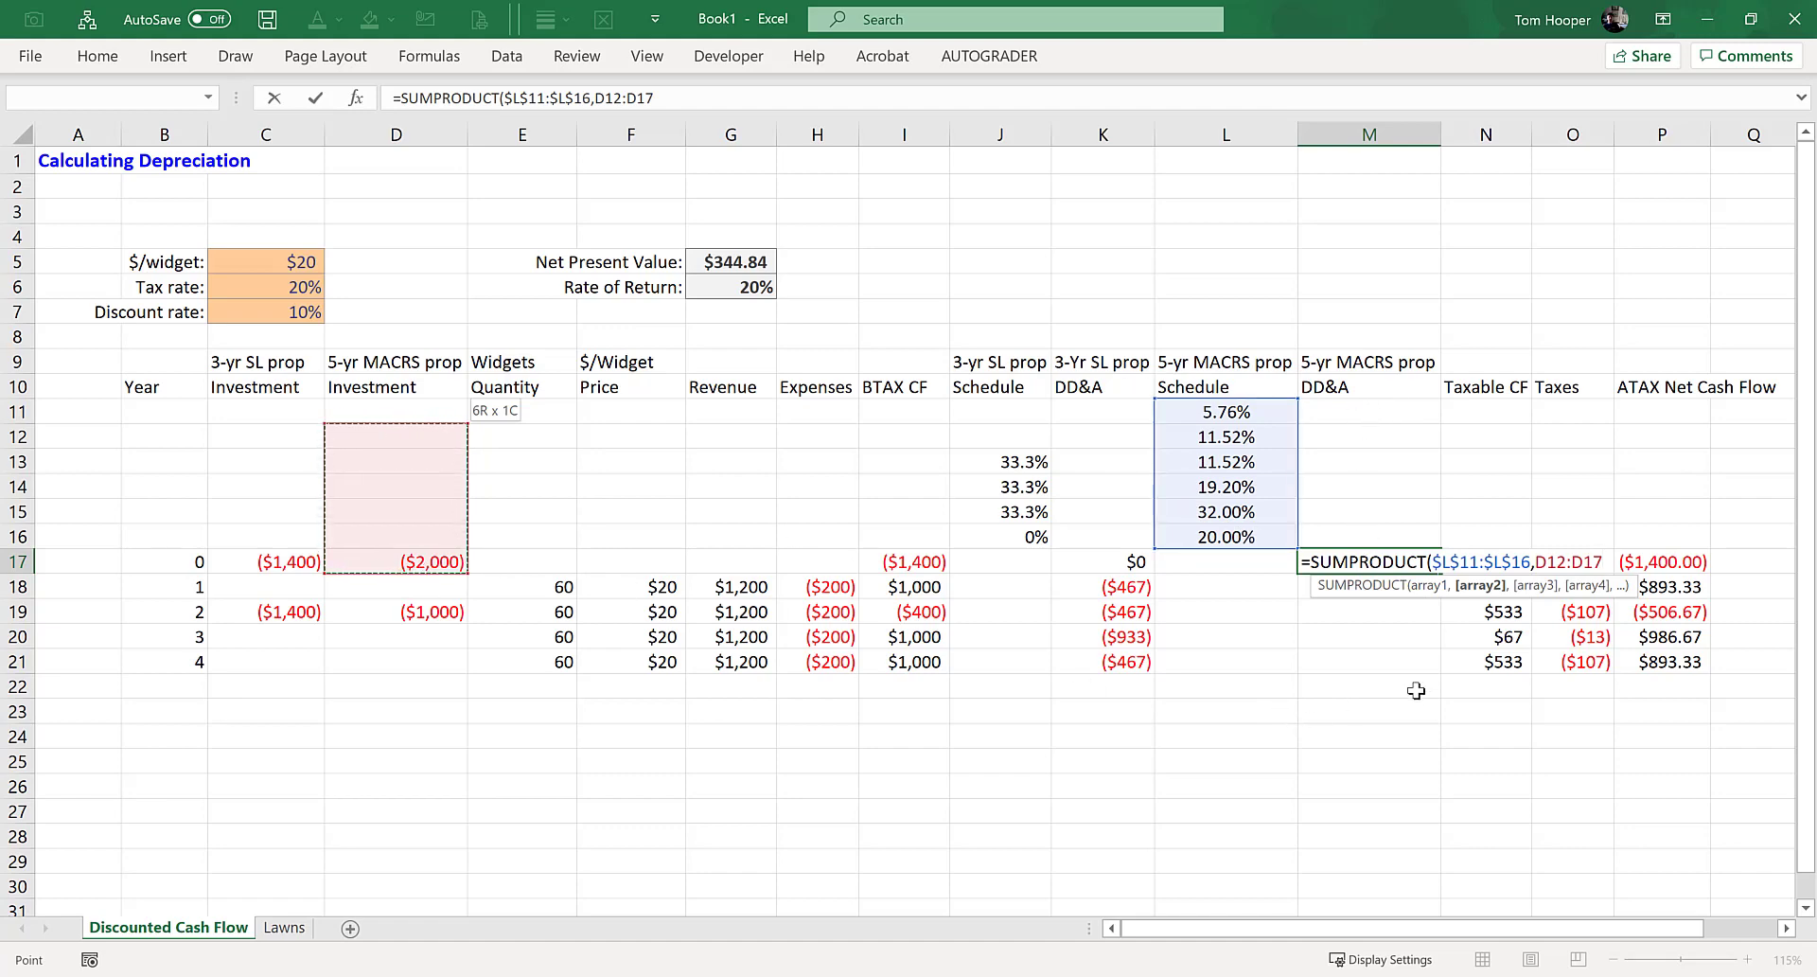
pyautogui.press('Return')
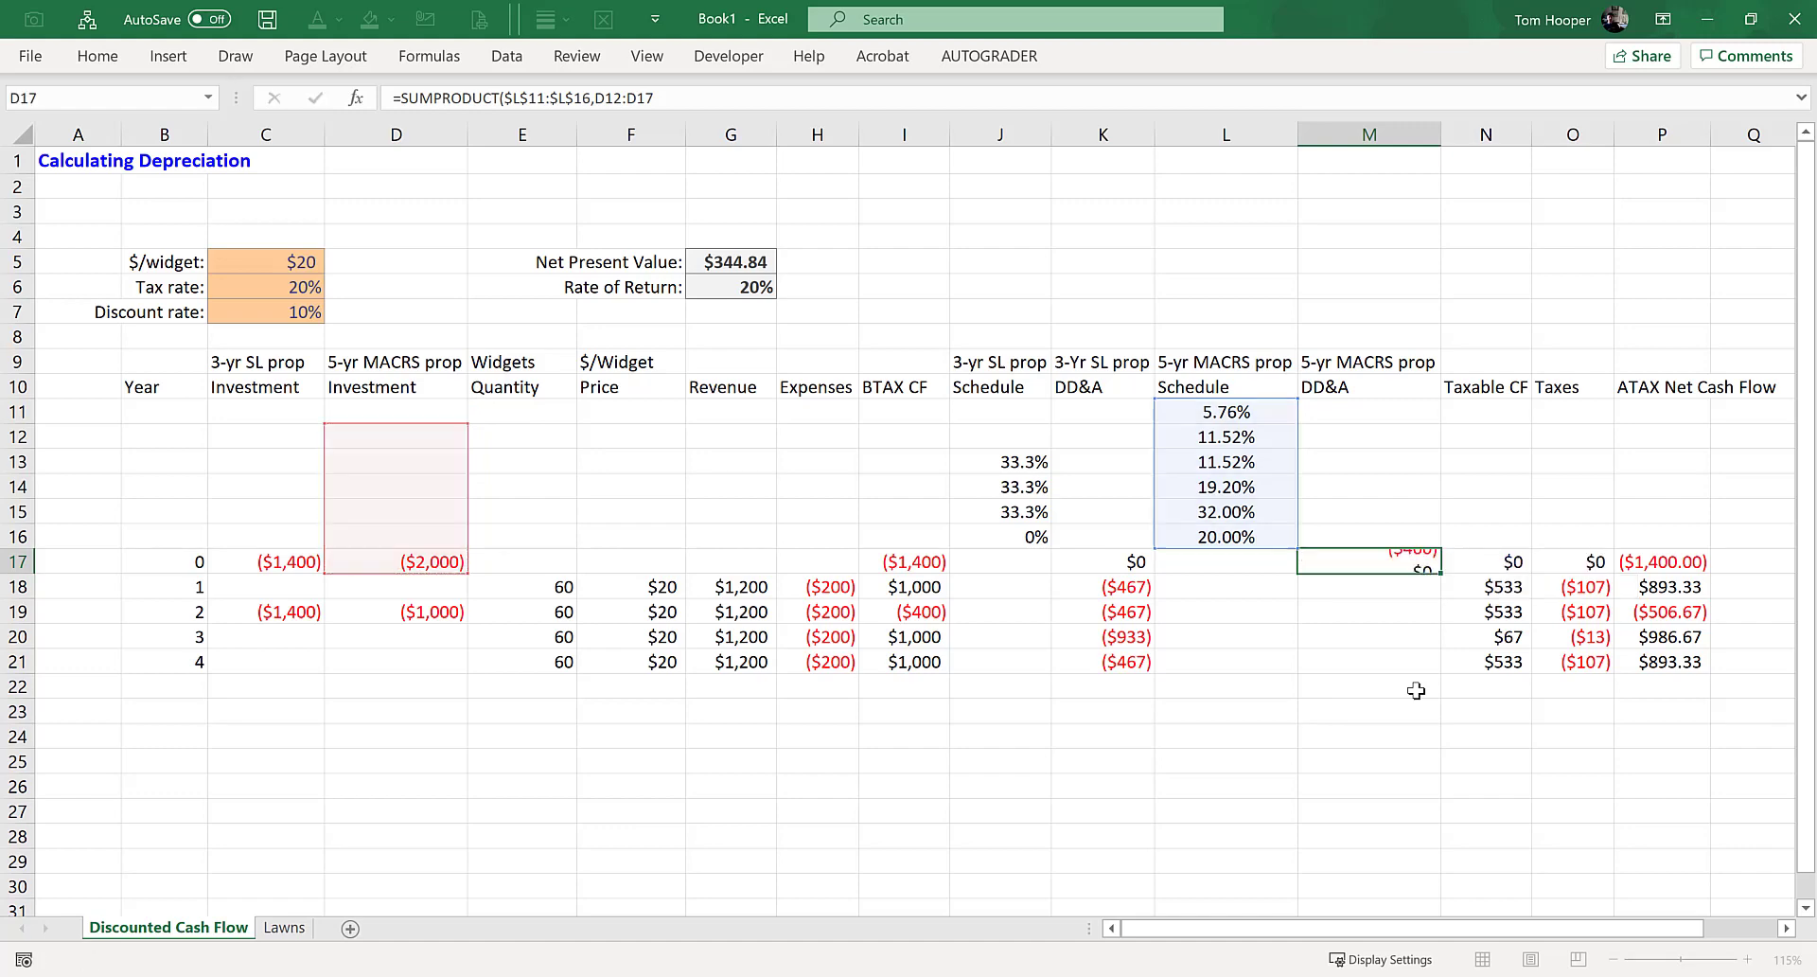
# - Copy the SUMPRODUCT formula from M17 down to M18 and M19, and check the ranges M19 references
pyautogui.press('Up')
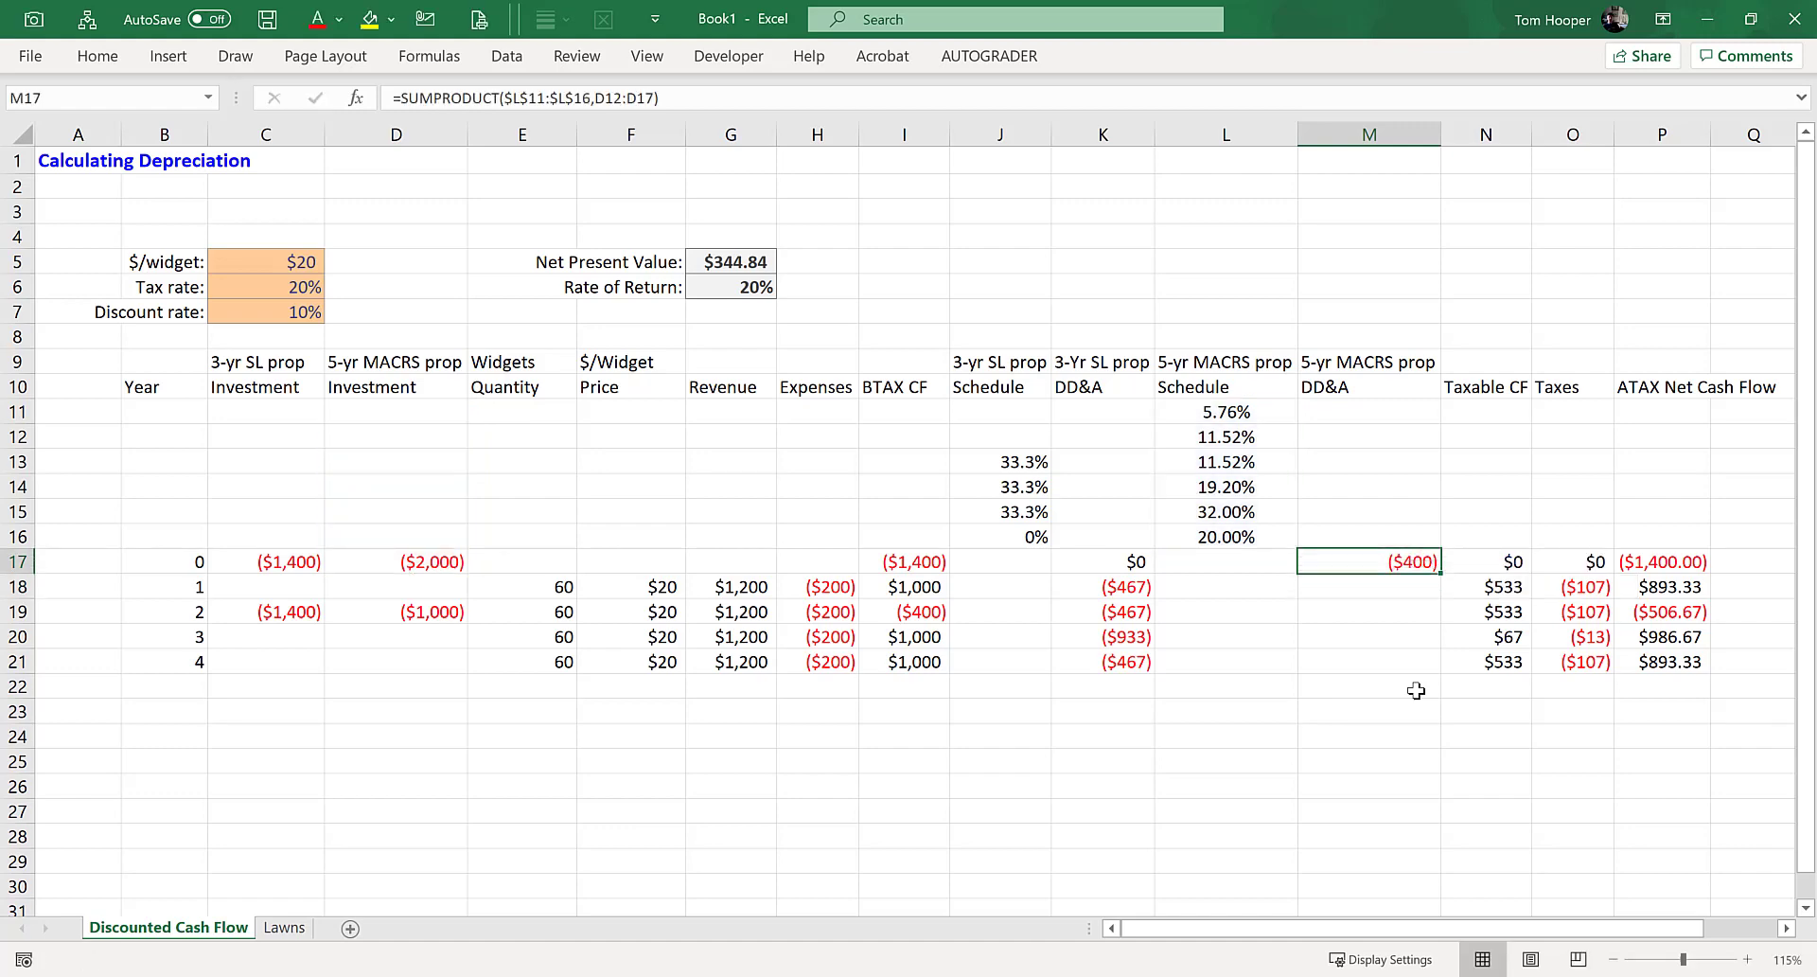
pyautogui.hotkey('ctrl', 'c')
pyautogui.press('Down')
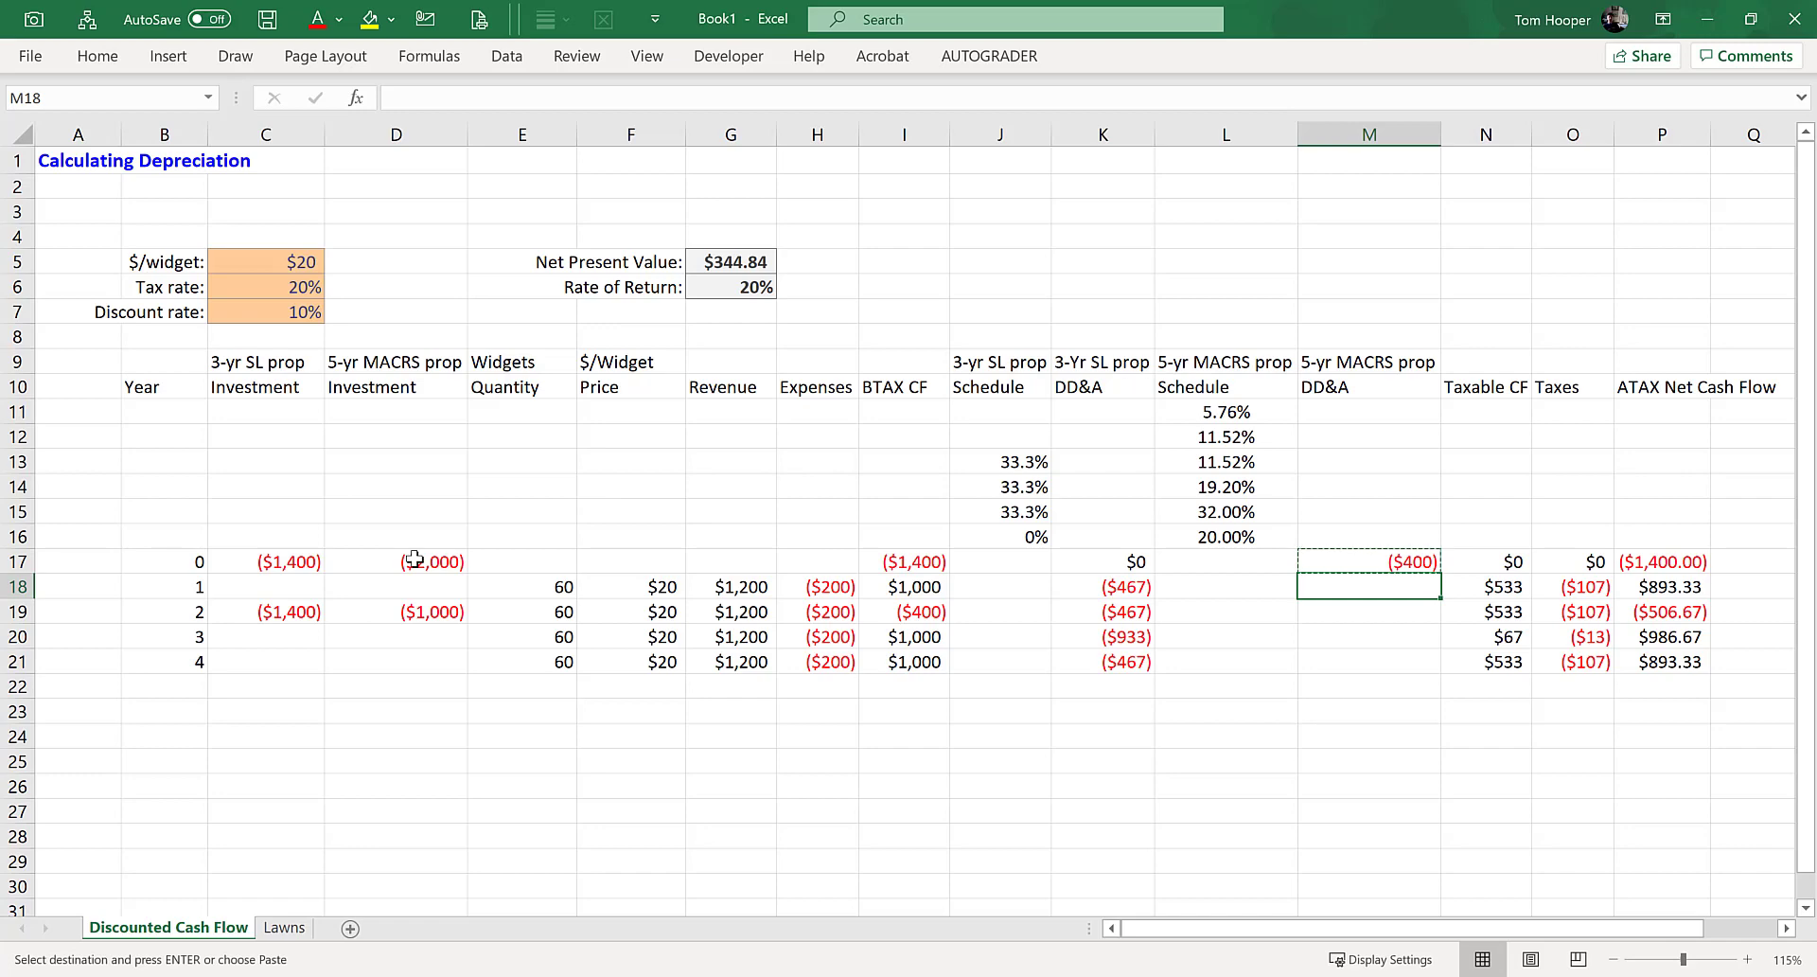
pyautogui.hotkey('ctrl', 'v')
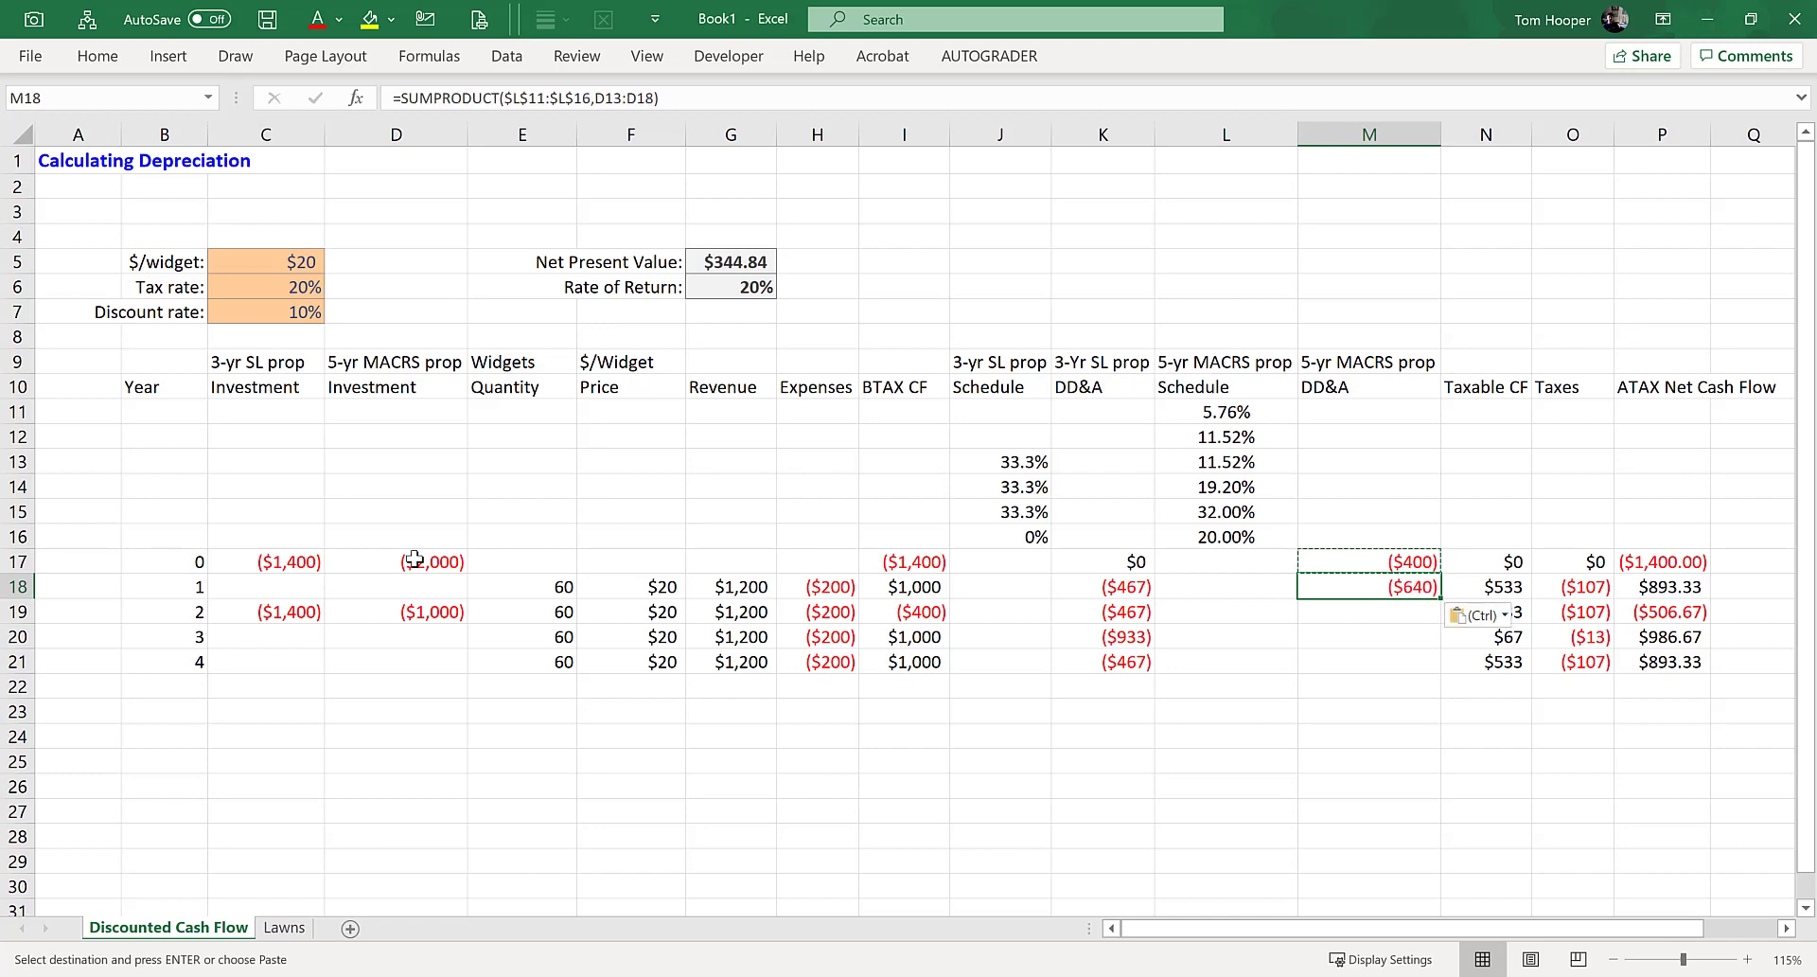
pyautogui.hotkey('ctrl', 'c')
pyautogui.press('Down')
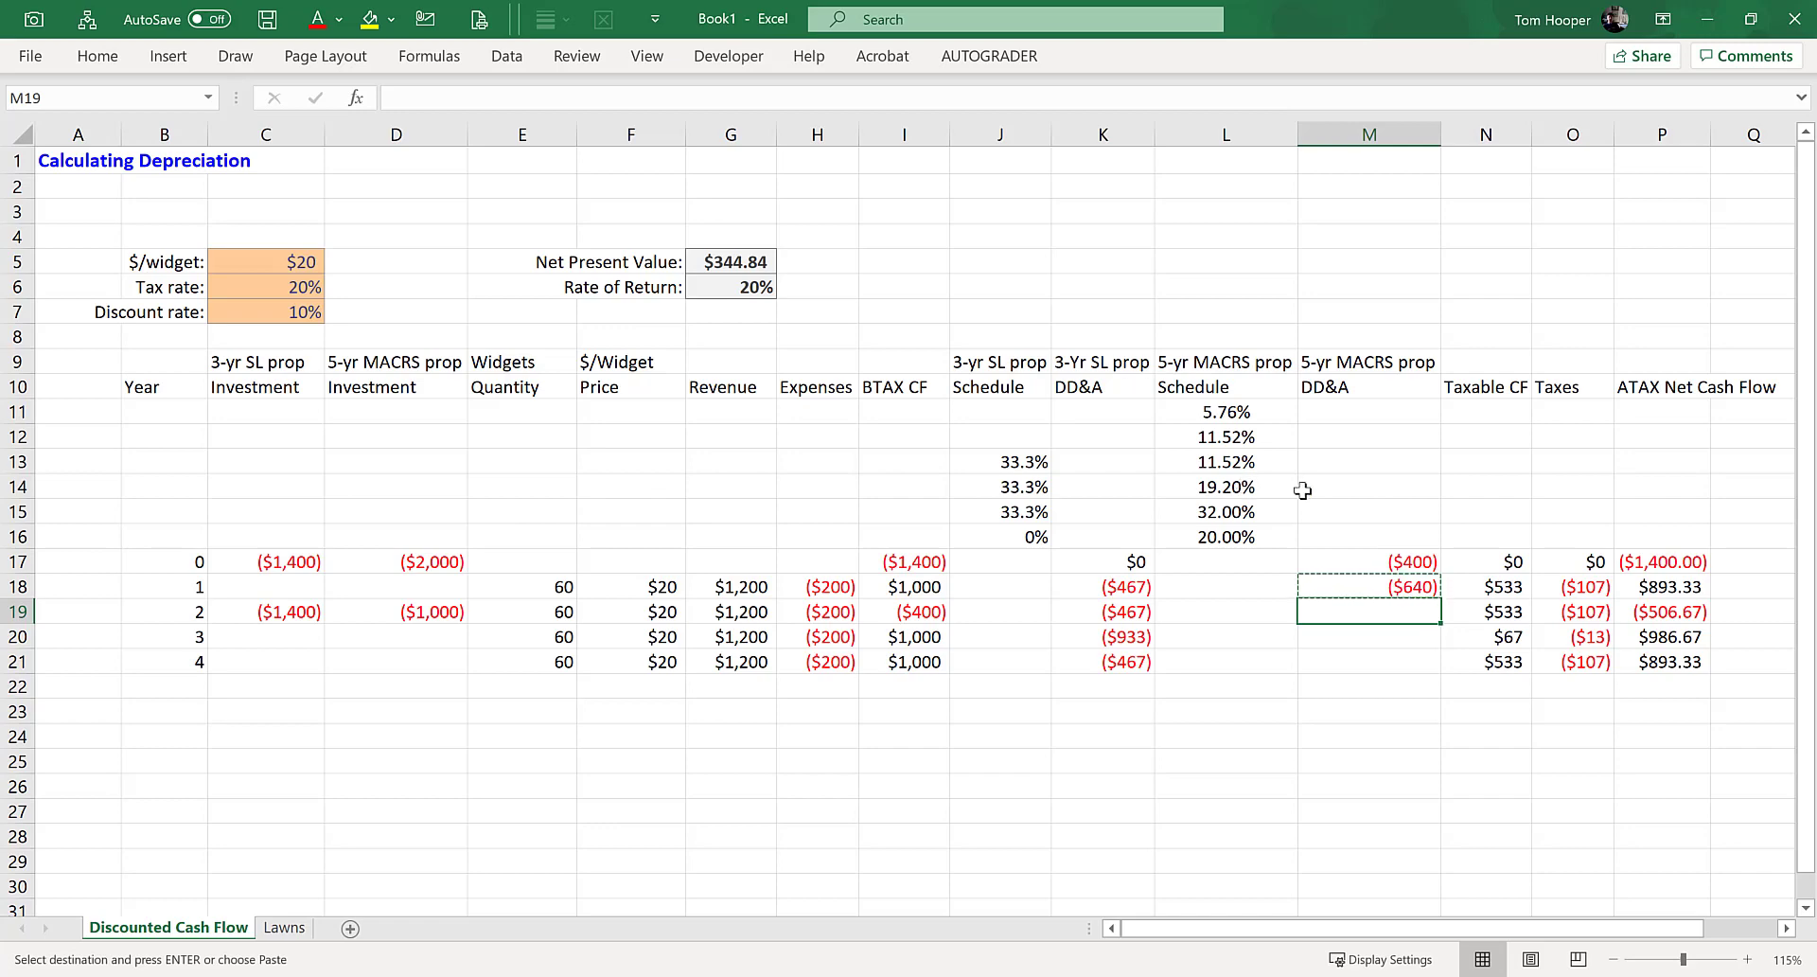
pyautogui.hotkey('ctrl', 'v')
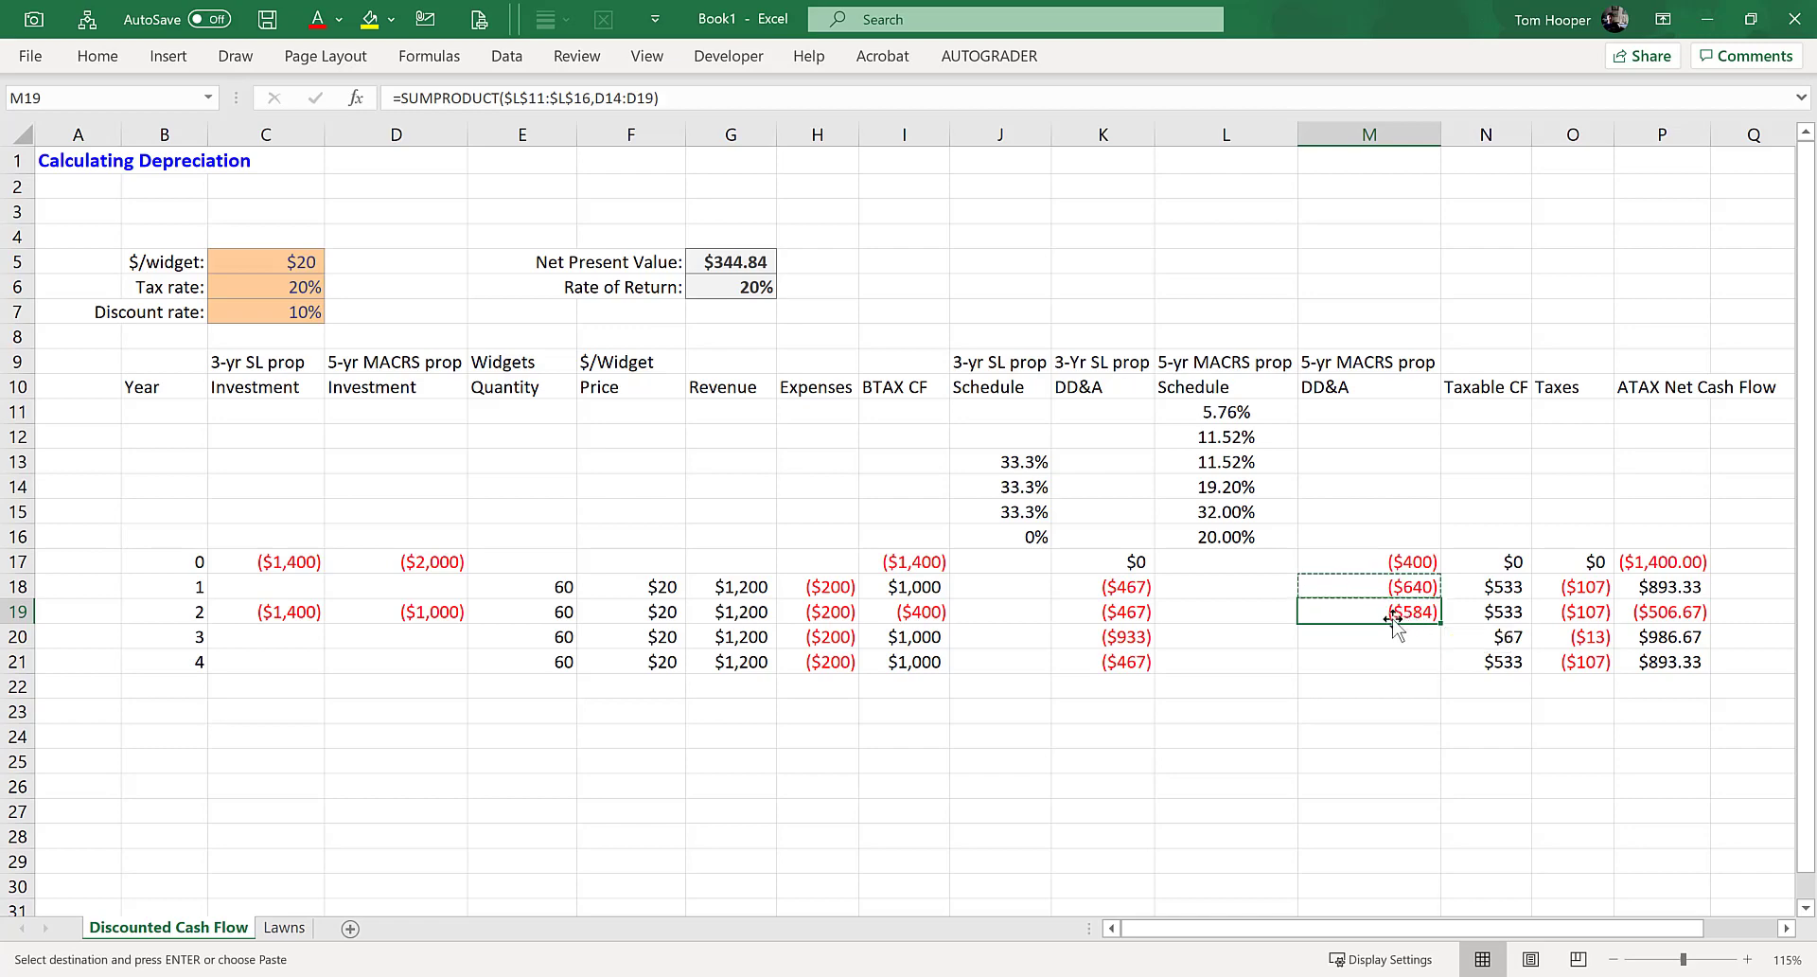
pyautogui.doubleClick(1393, 620)
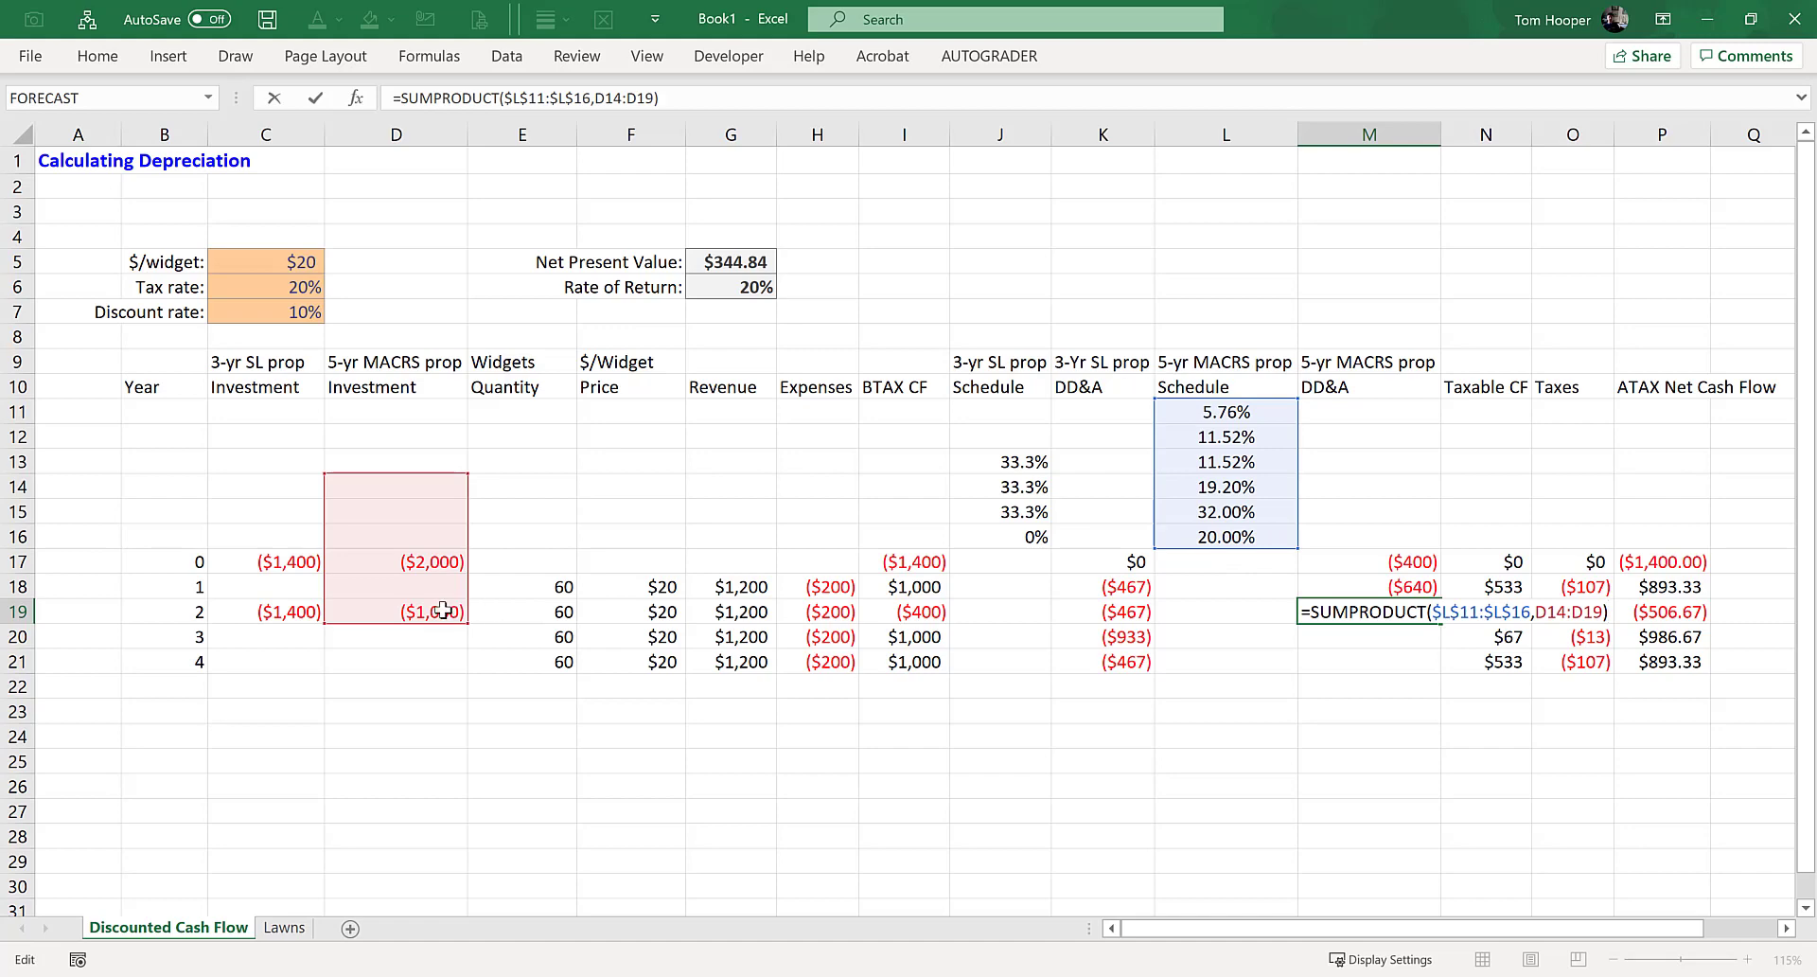
pyautogui.press('Return')
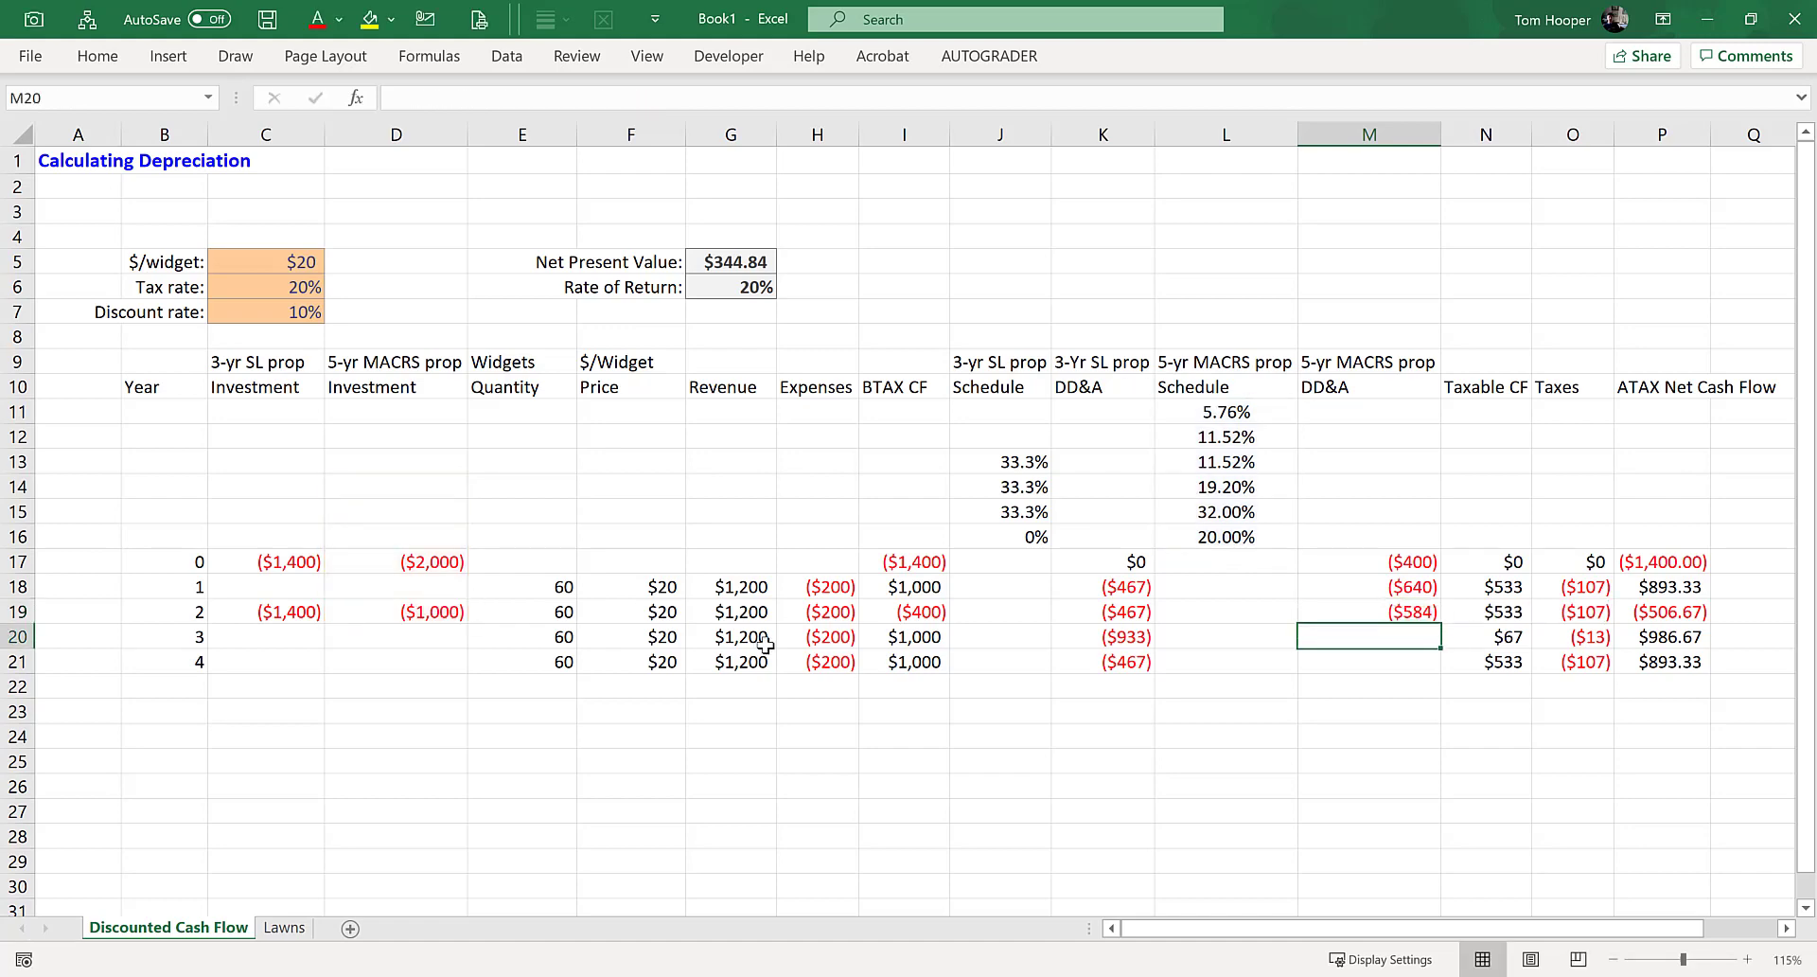
# - Copy the 5-yr MACRS DD&A formula from M19 down to M20 and M21
pyautogui.press('Up')
pyautogui.hotkey('ctrl', 'c')
pyautogui.press('Down')
pyautogui.hotkey('ctrl', 'v')
pyautogui.press('Down')
pyautogui.hotkey('ctrl', 'v')
# - Review the 5-yr MACRS DD&A results in M17:M21 and the ranges referenced by the formulas in M21 and M19
pyautogui.press('F2')
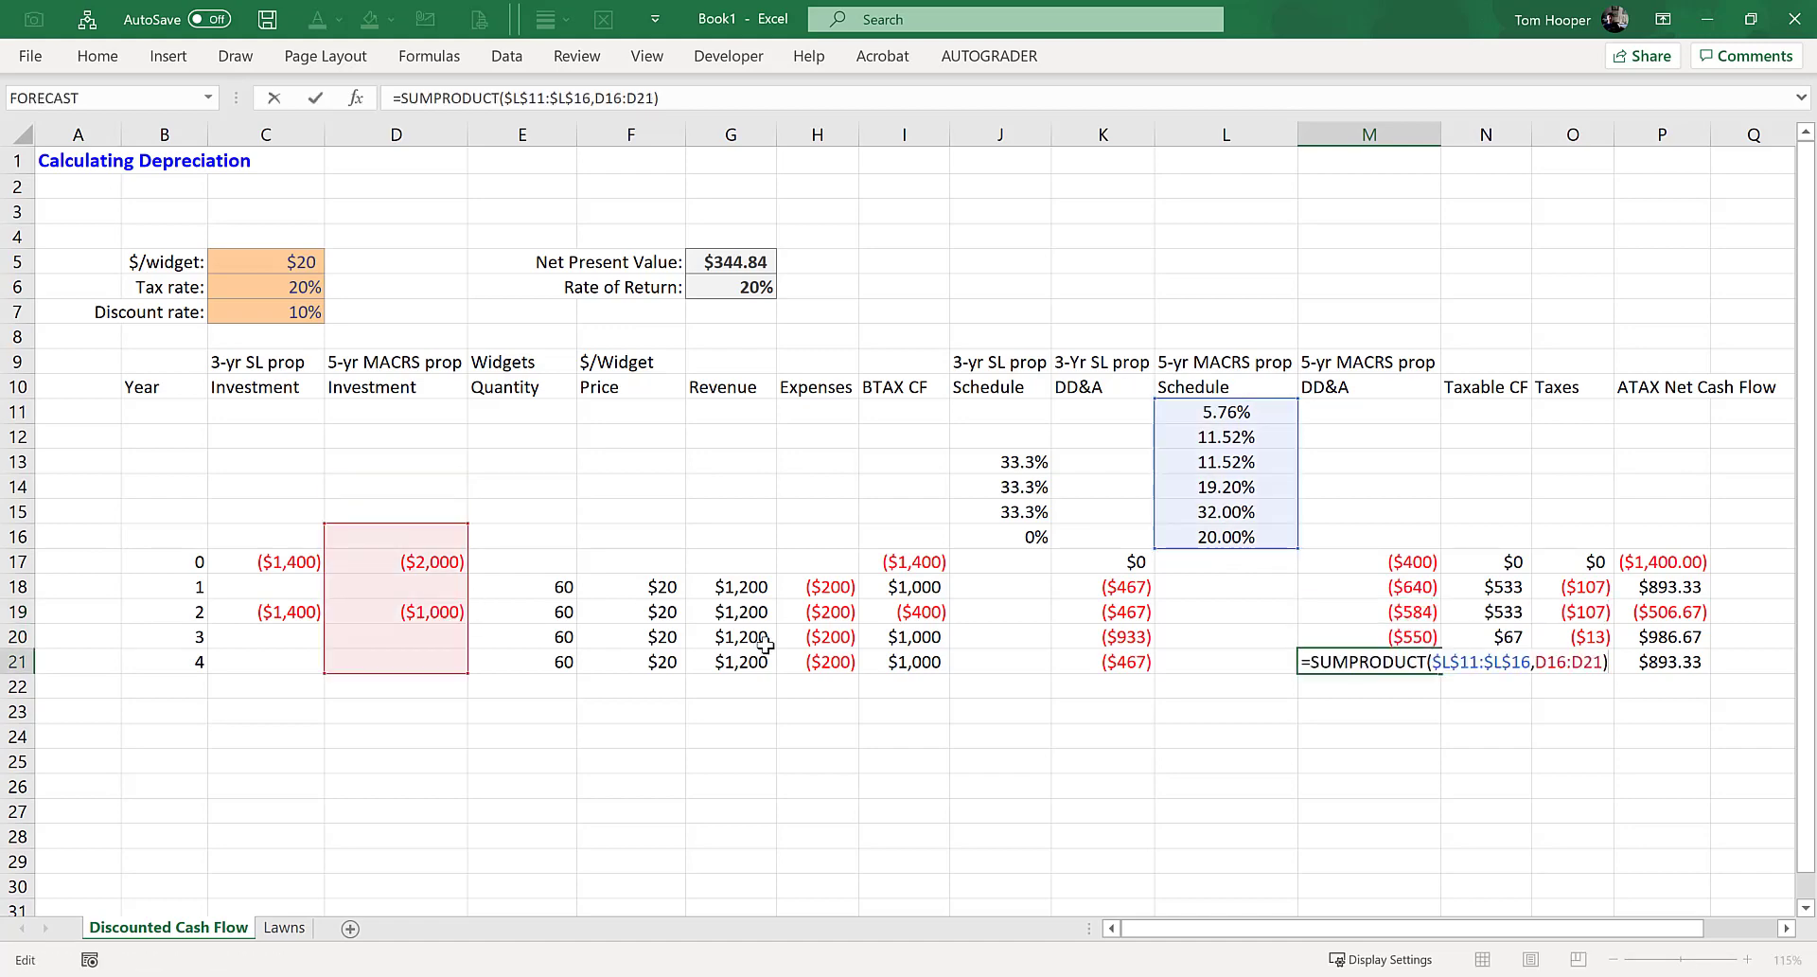
pyautogui.click(1383, 555)
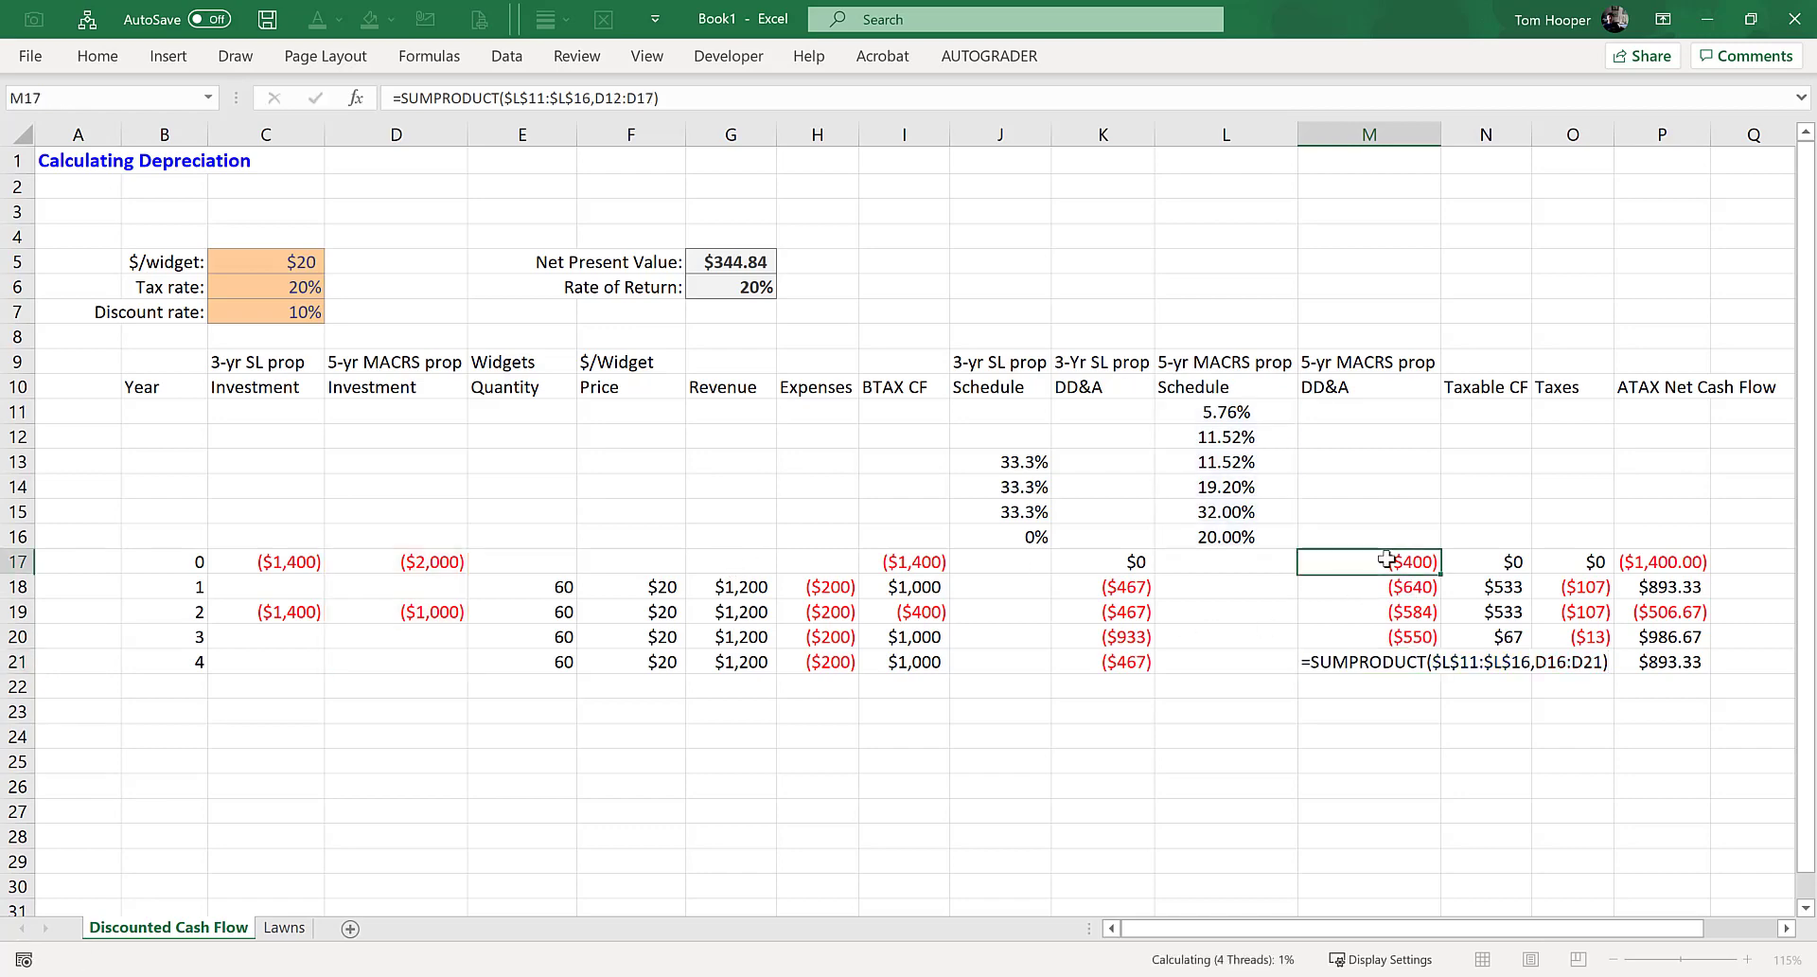
pyautogui.moveTo(1393, 561); pyautogui.dragTo(1404, 659)
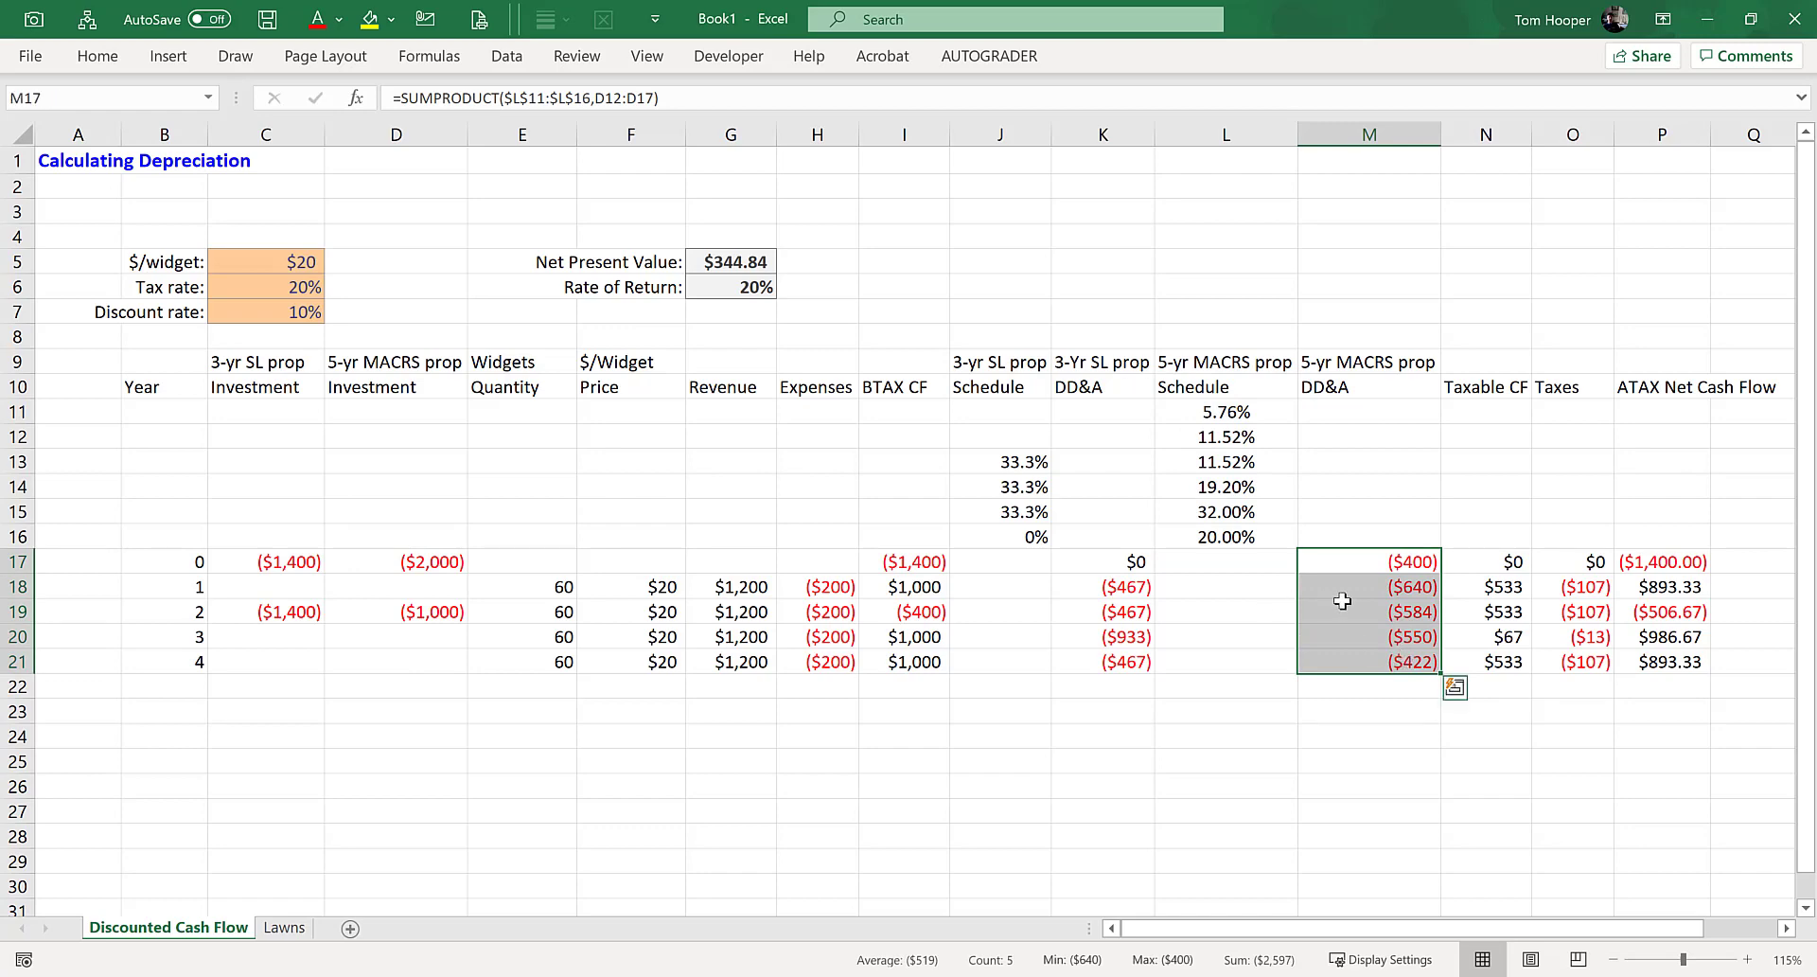
pyautogui.doubleClick(1370, 605)
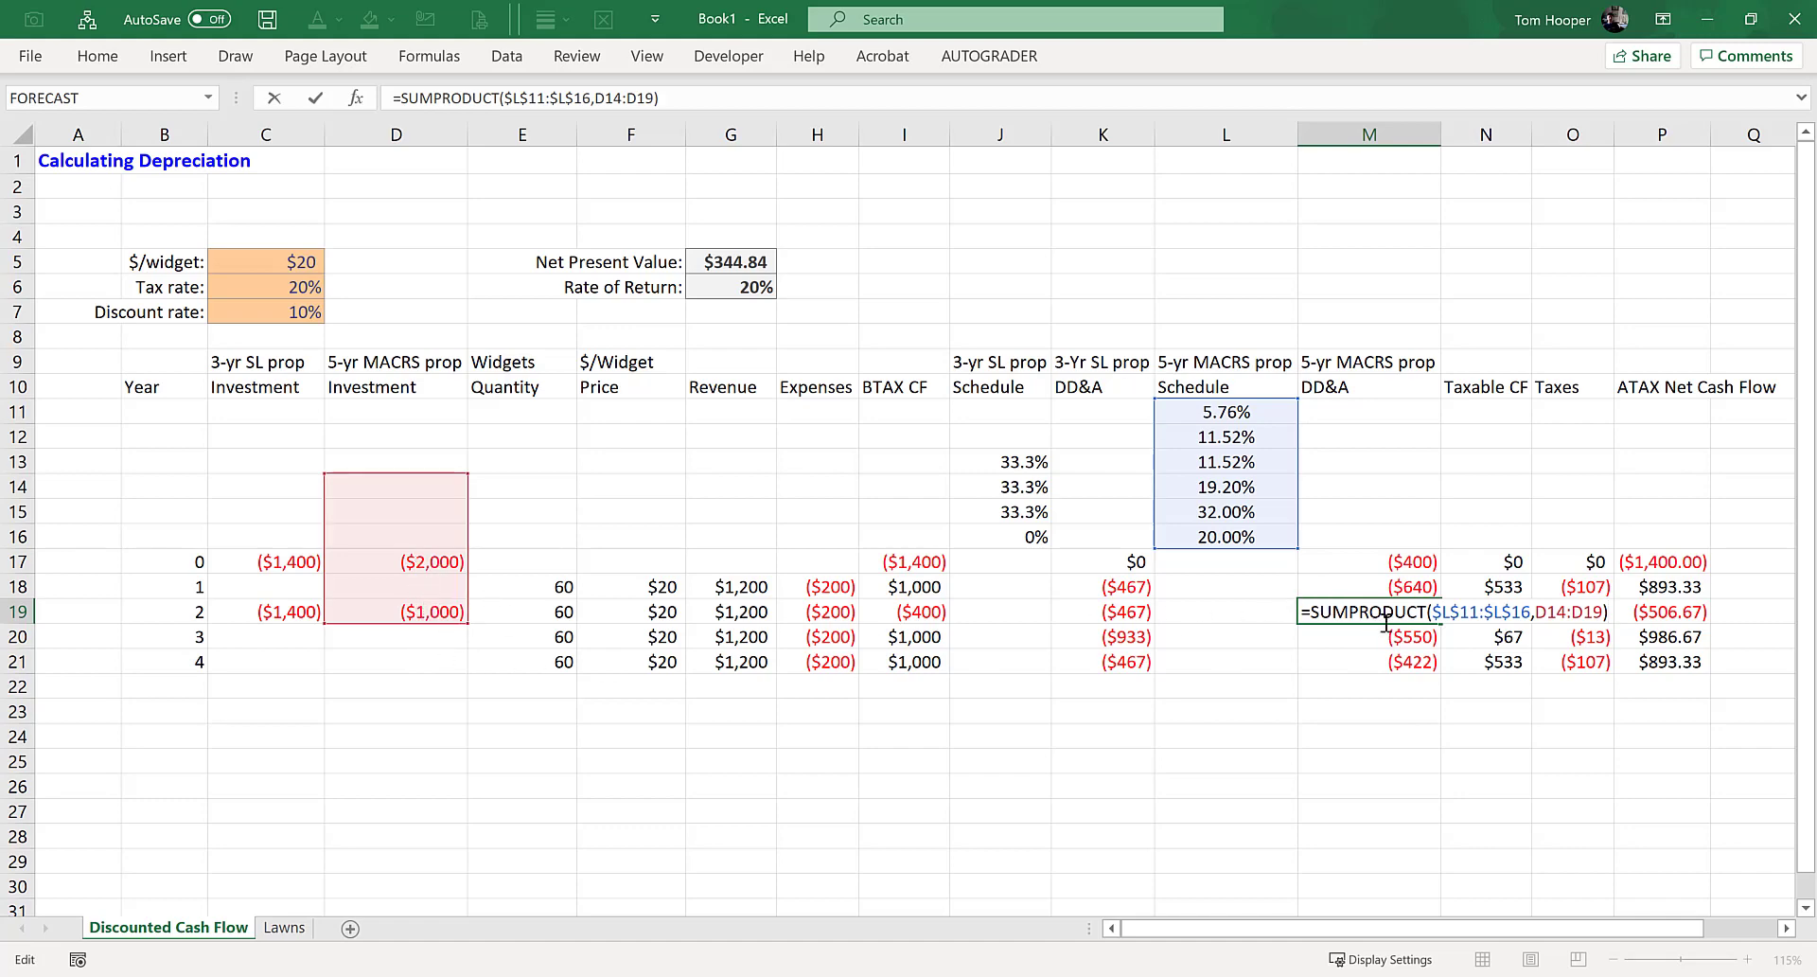
pyautogui.hotkey('ctrl', 'Return')
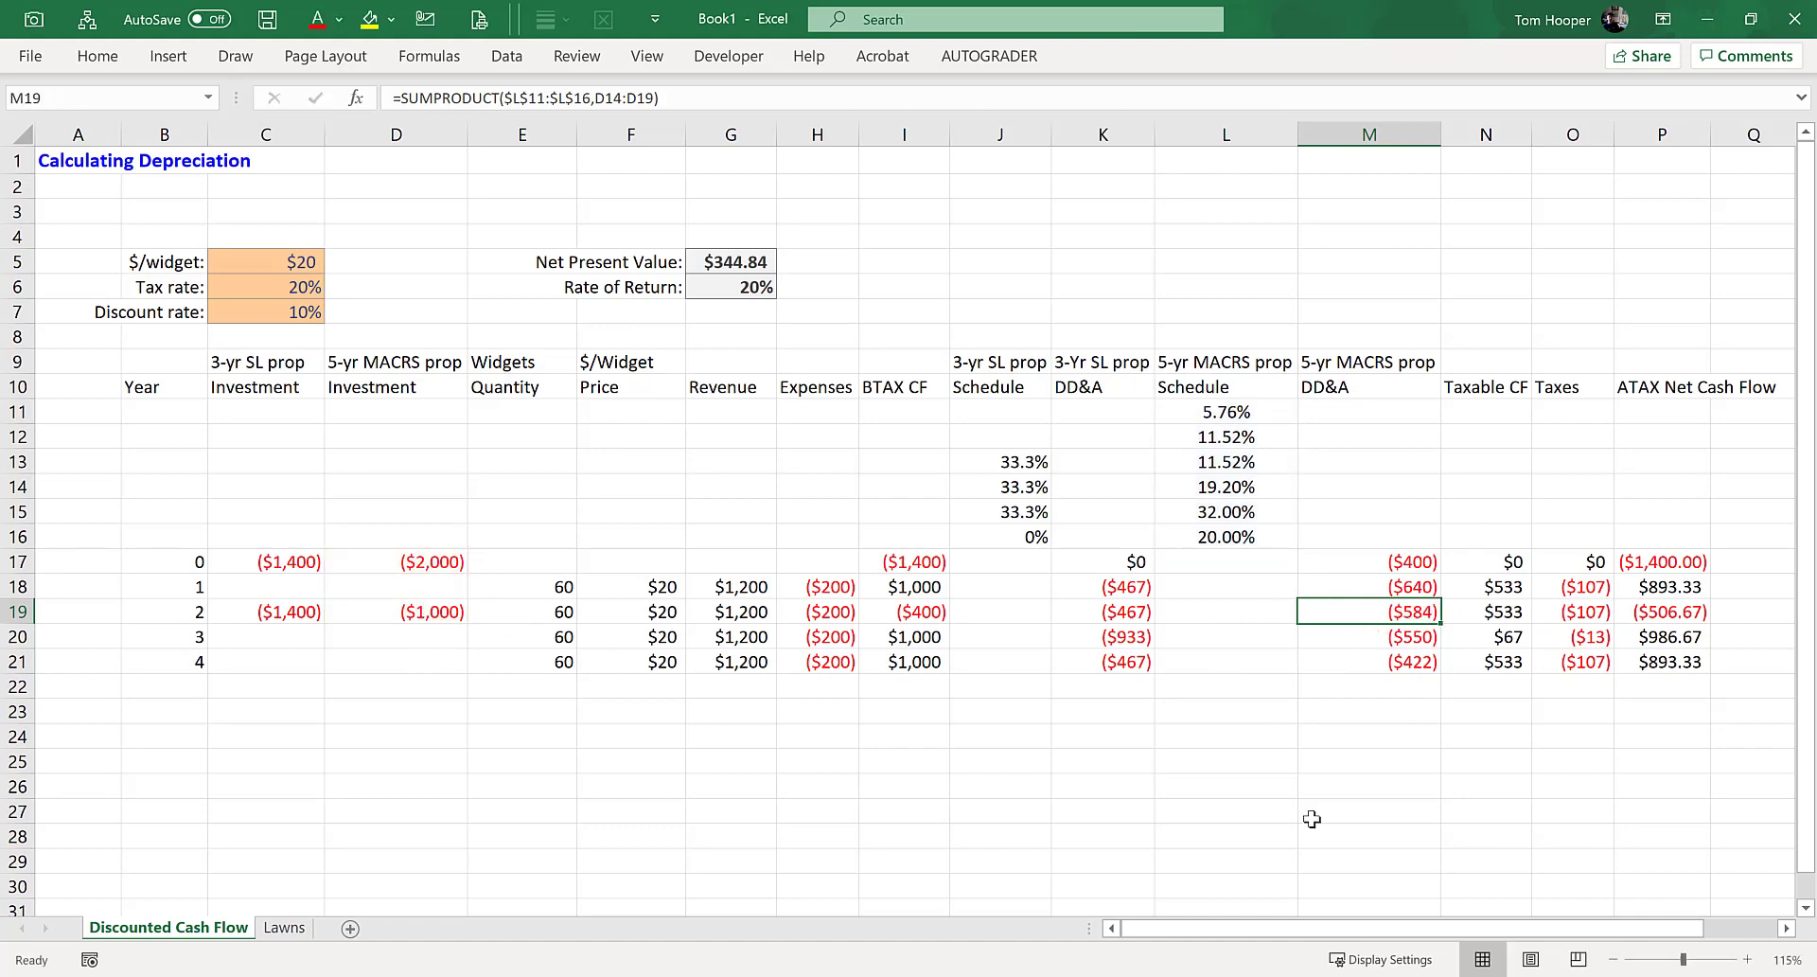
# - Examine how the investment, schedule and DD&A columns are laid out for the 3-yr SL and 5-yr MACRS property
pyautogui.moveTo(1009, 360); pyautogui.dragTo(1100, 541)
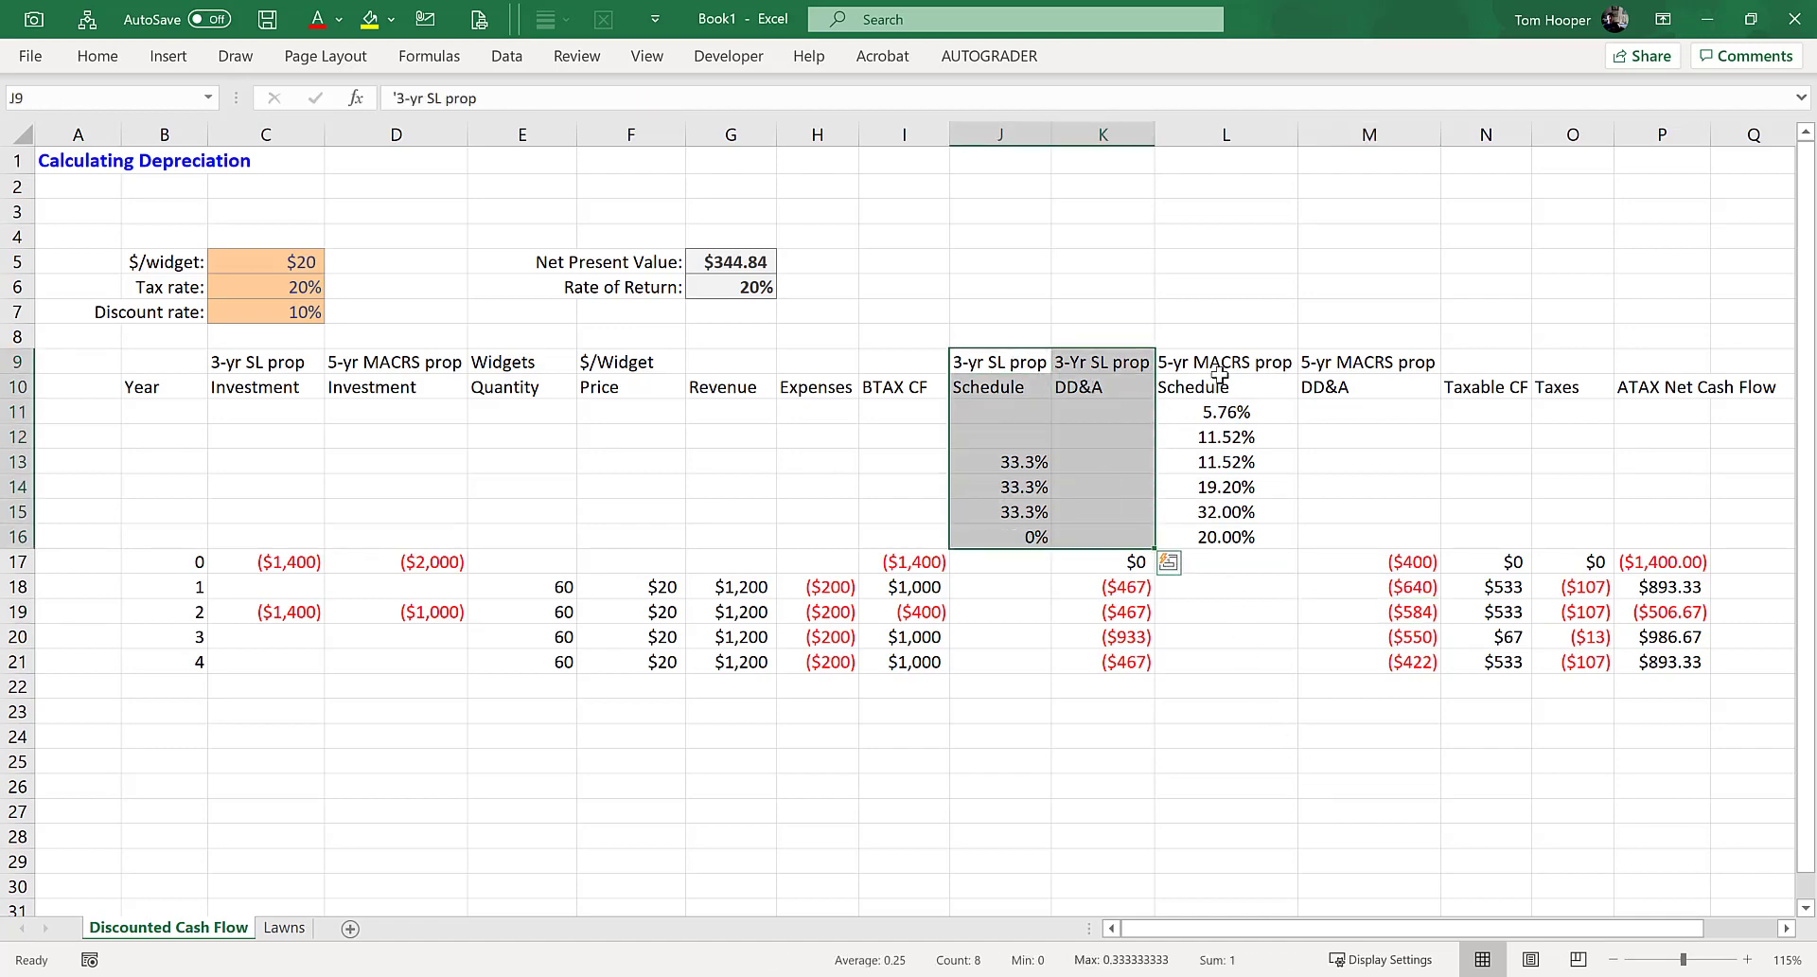
pyautogui.moveTo(1224, 362); pyautogui.dragTo(1311, 531)
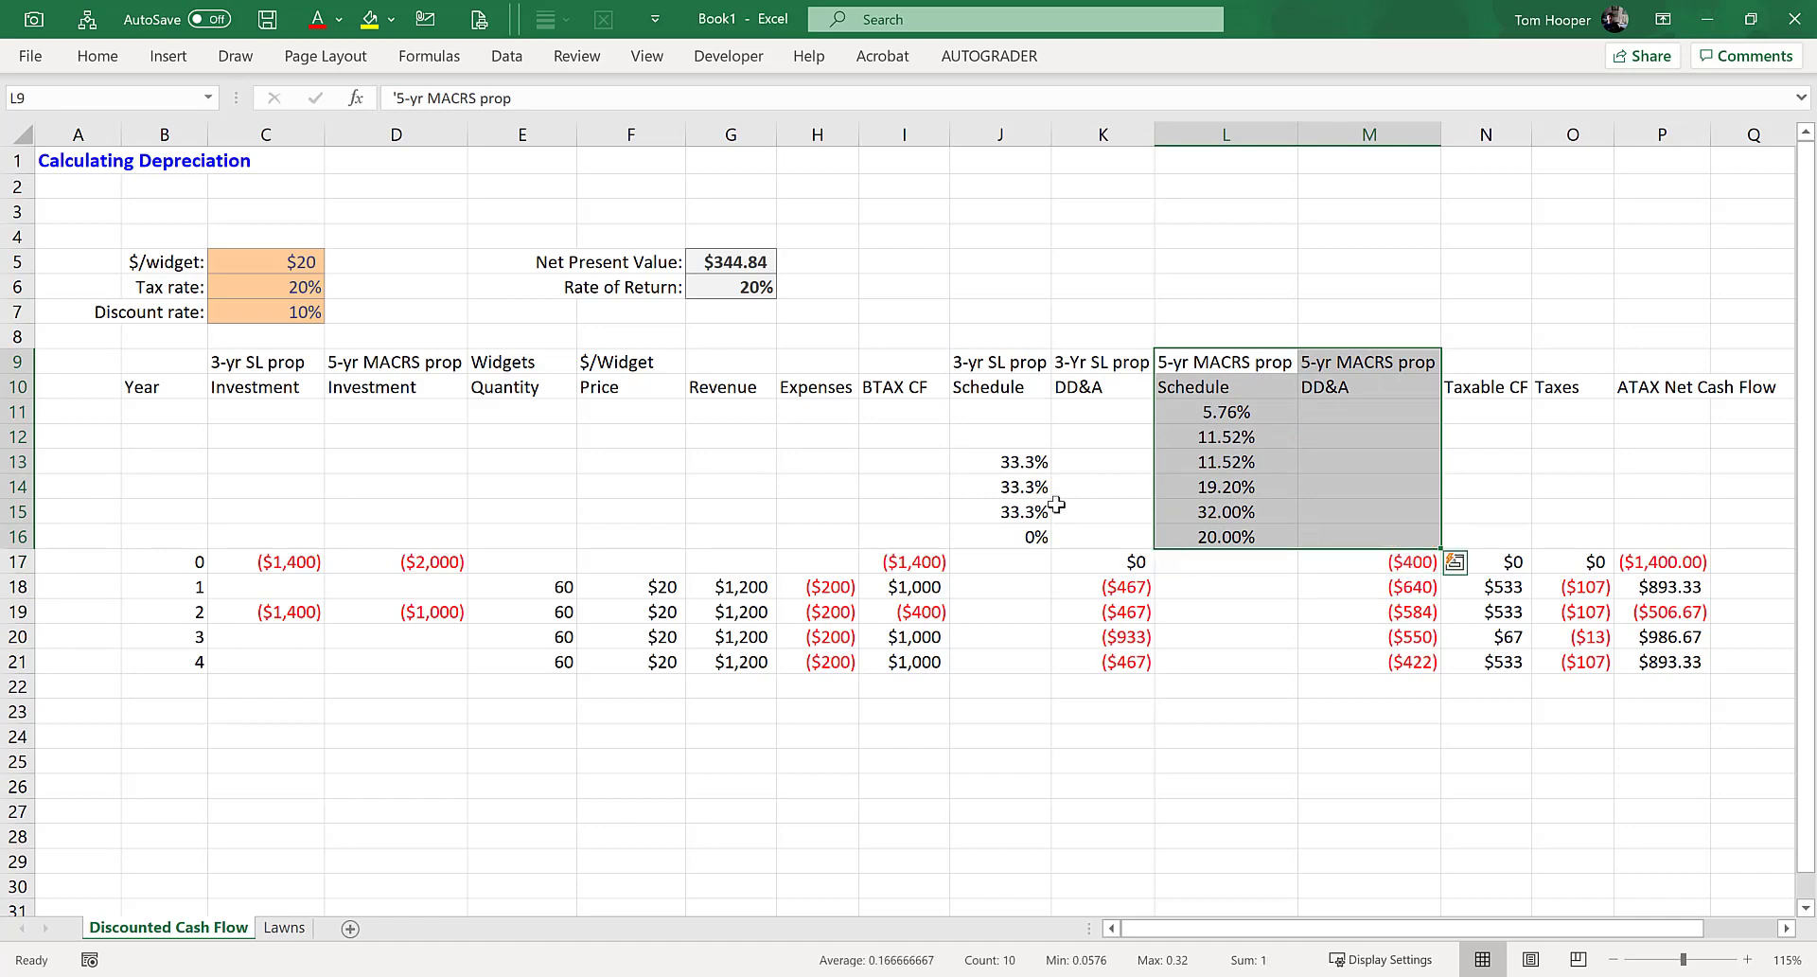
pyautogui.click(1006, 509)
pyautogui.click(1240, 488)
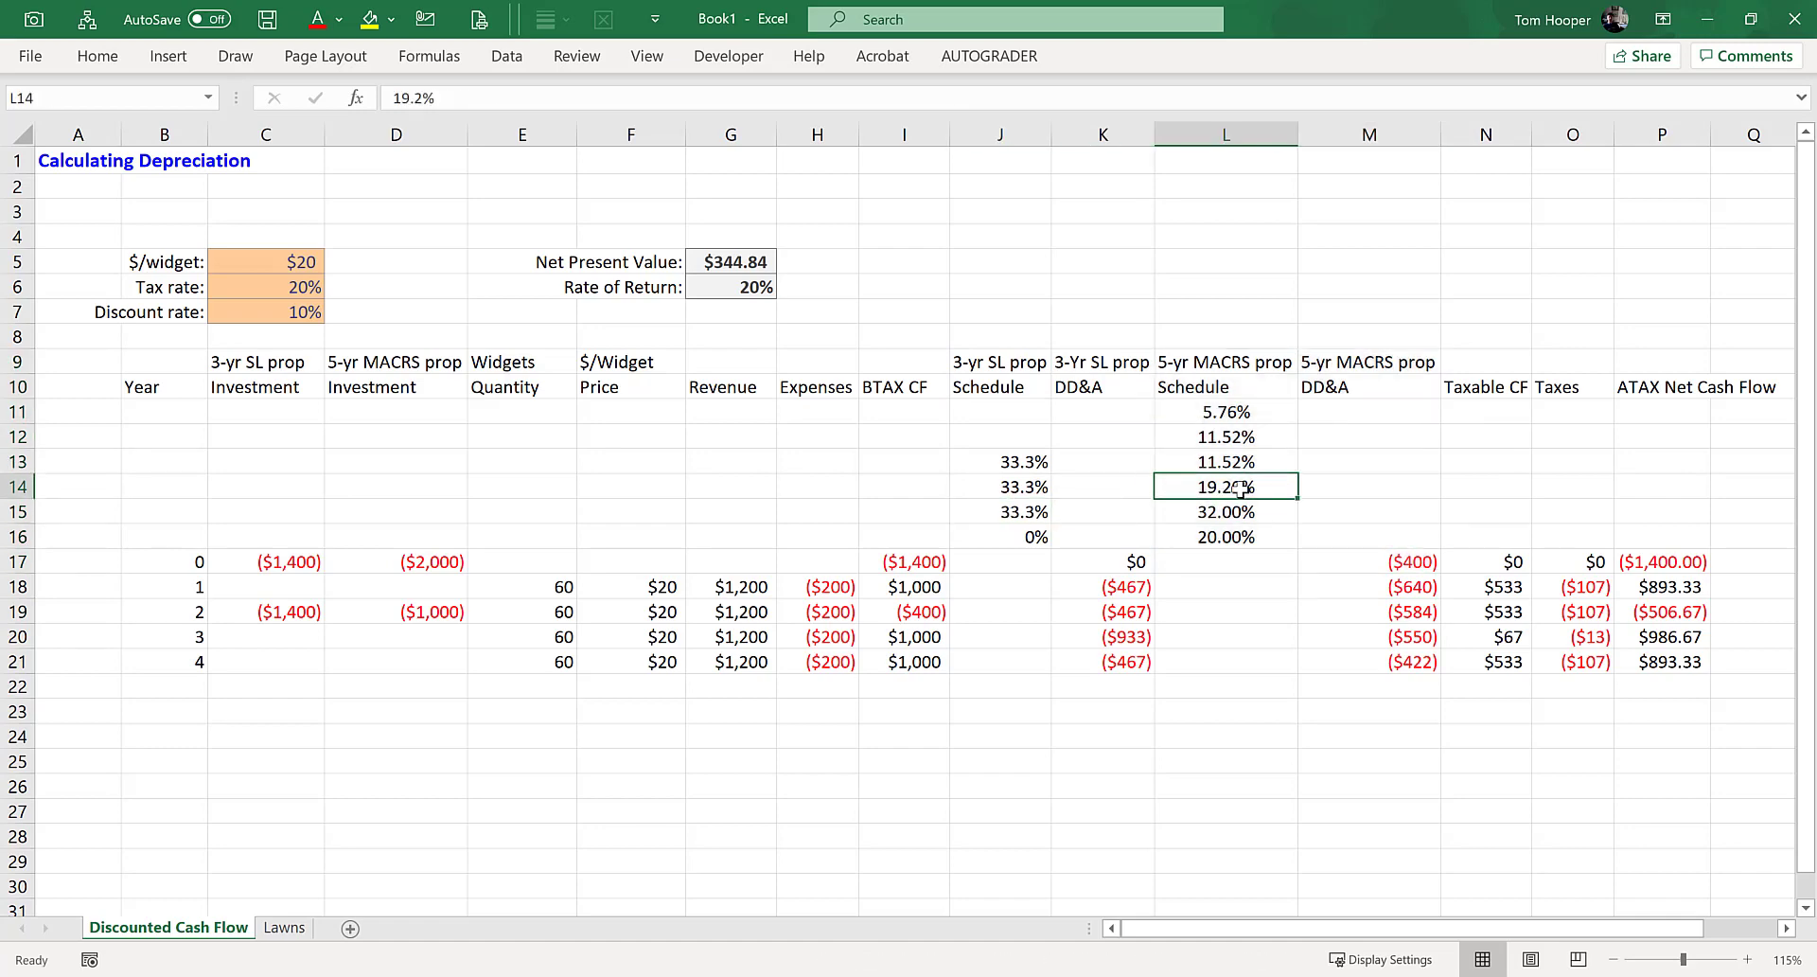
pyautogui.moveTo(1000, 133); pyautogui.dragTo(1108, 126)
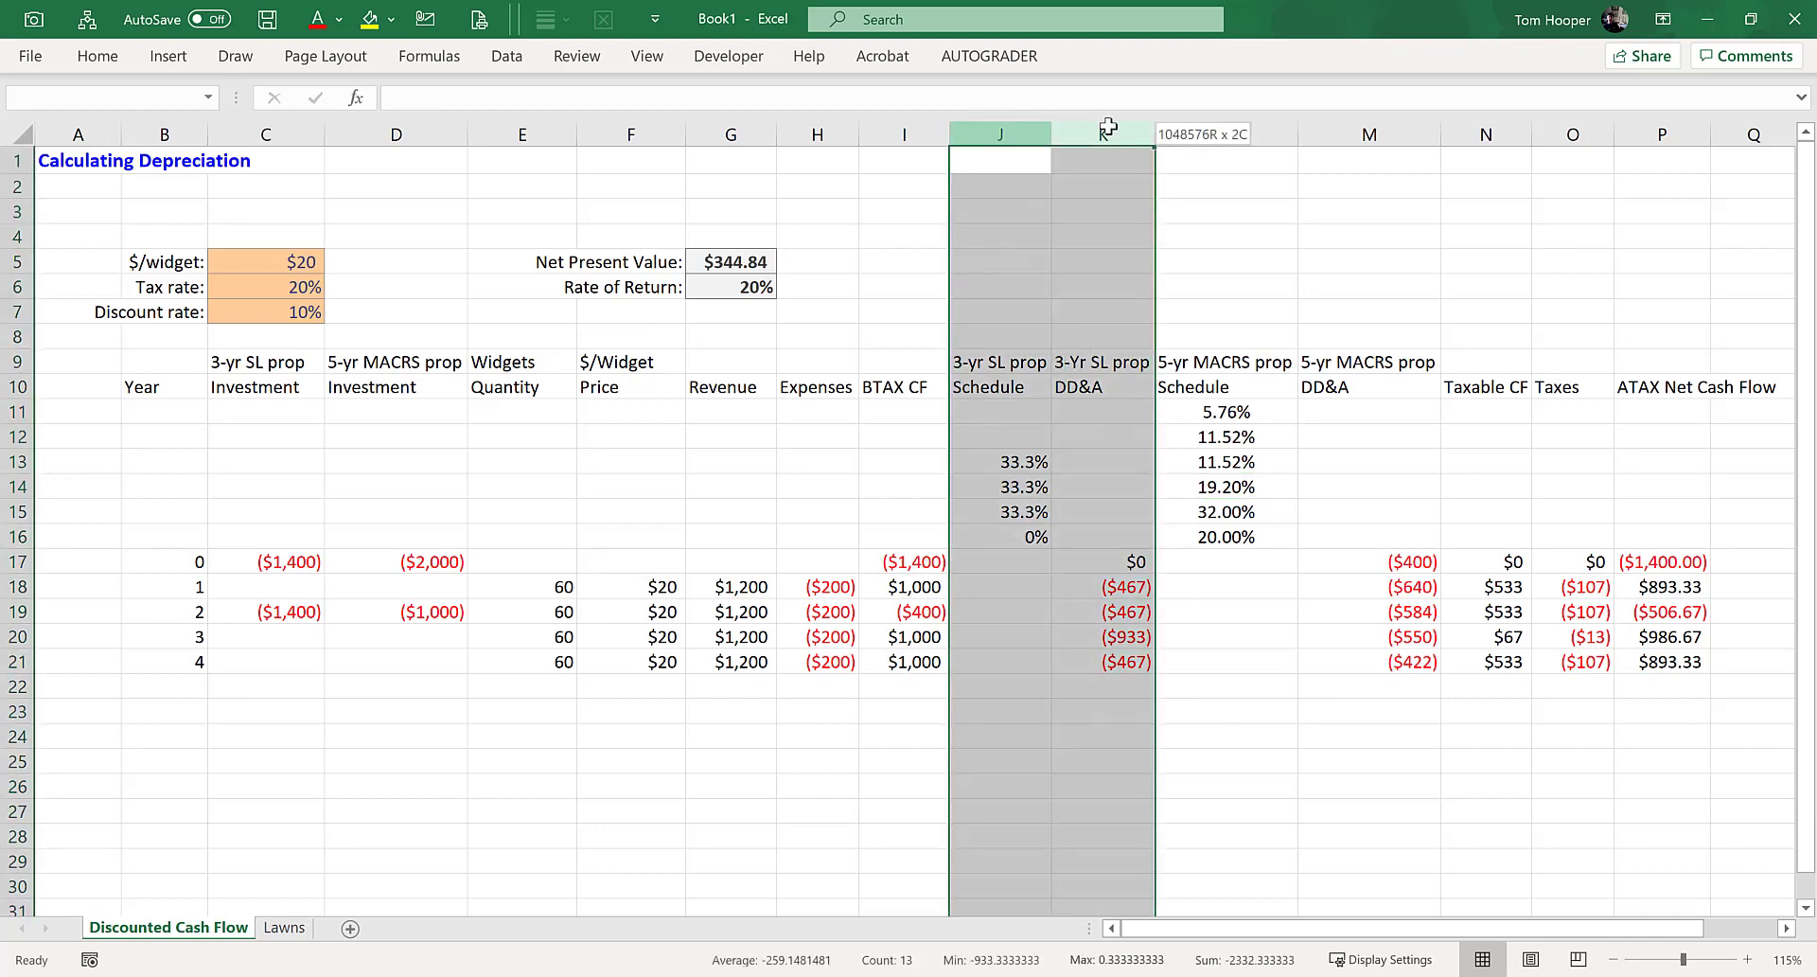
pyautogui.moveTo(250, 363); pyautogui.dragTo(262, 654)
pyautogui.moveTo(424, 370); pyautogui.dragTo(426, 660)
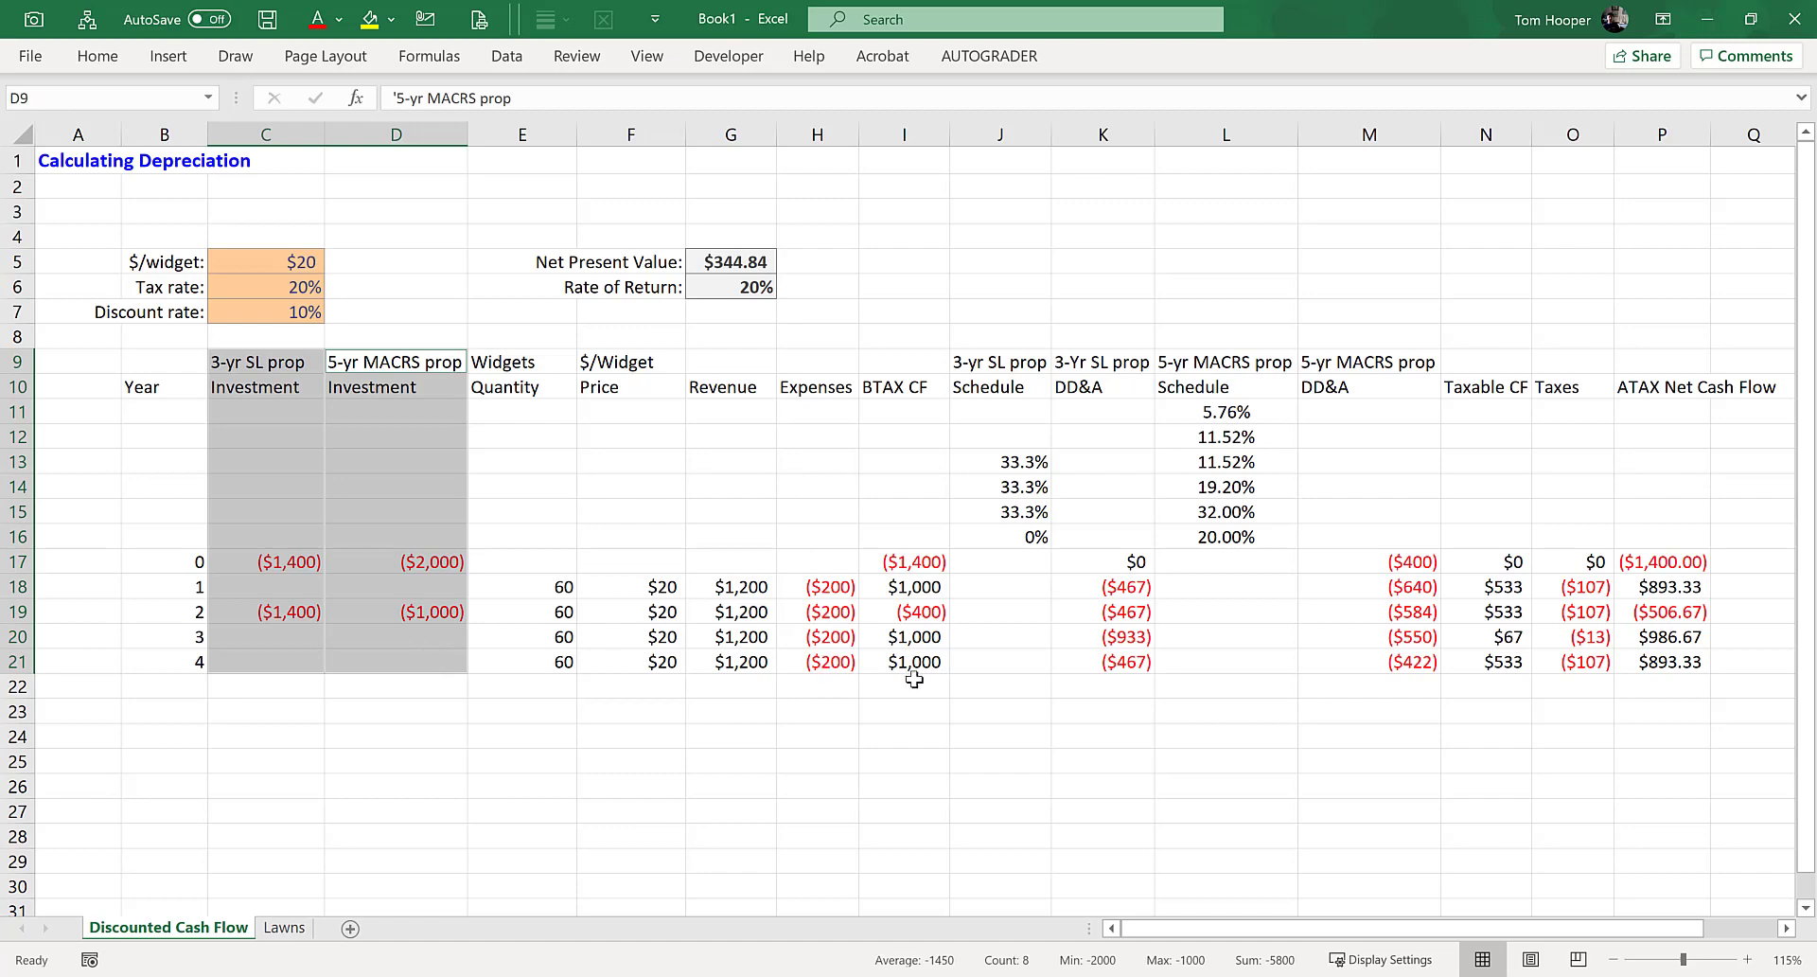
pyautogui.click(263, 367)
pyautogui.click(395, 367)
pyautogui.click(275, 388)
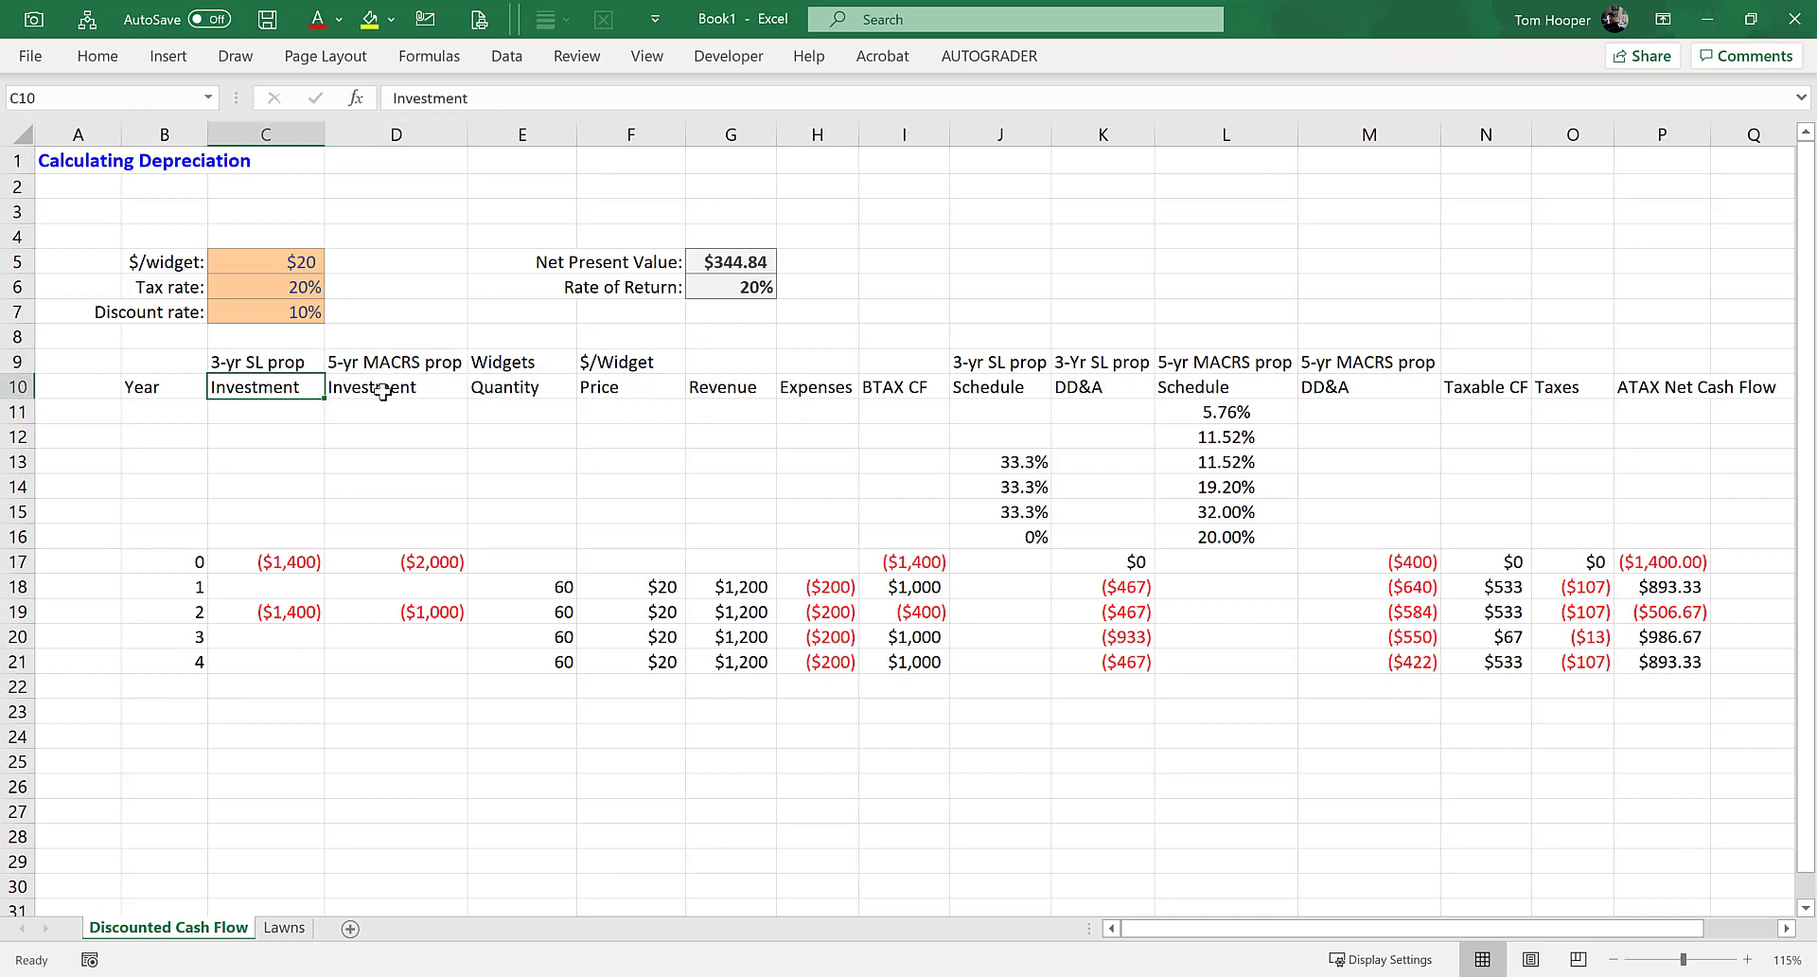
pyautogui.click(380, 395)
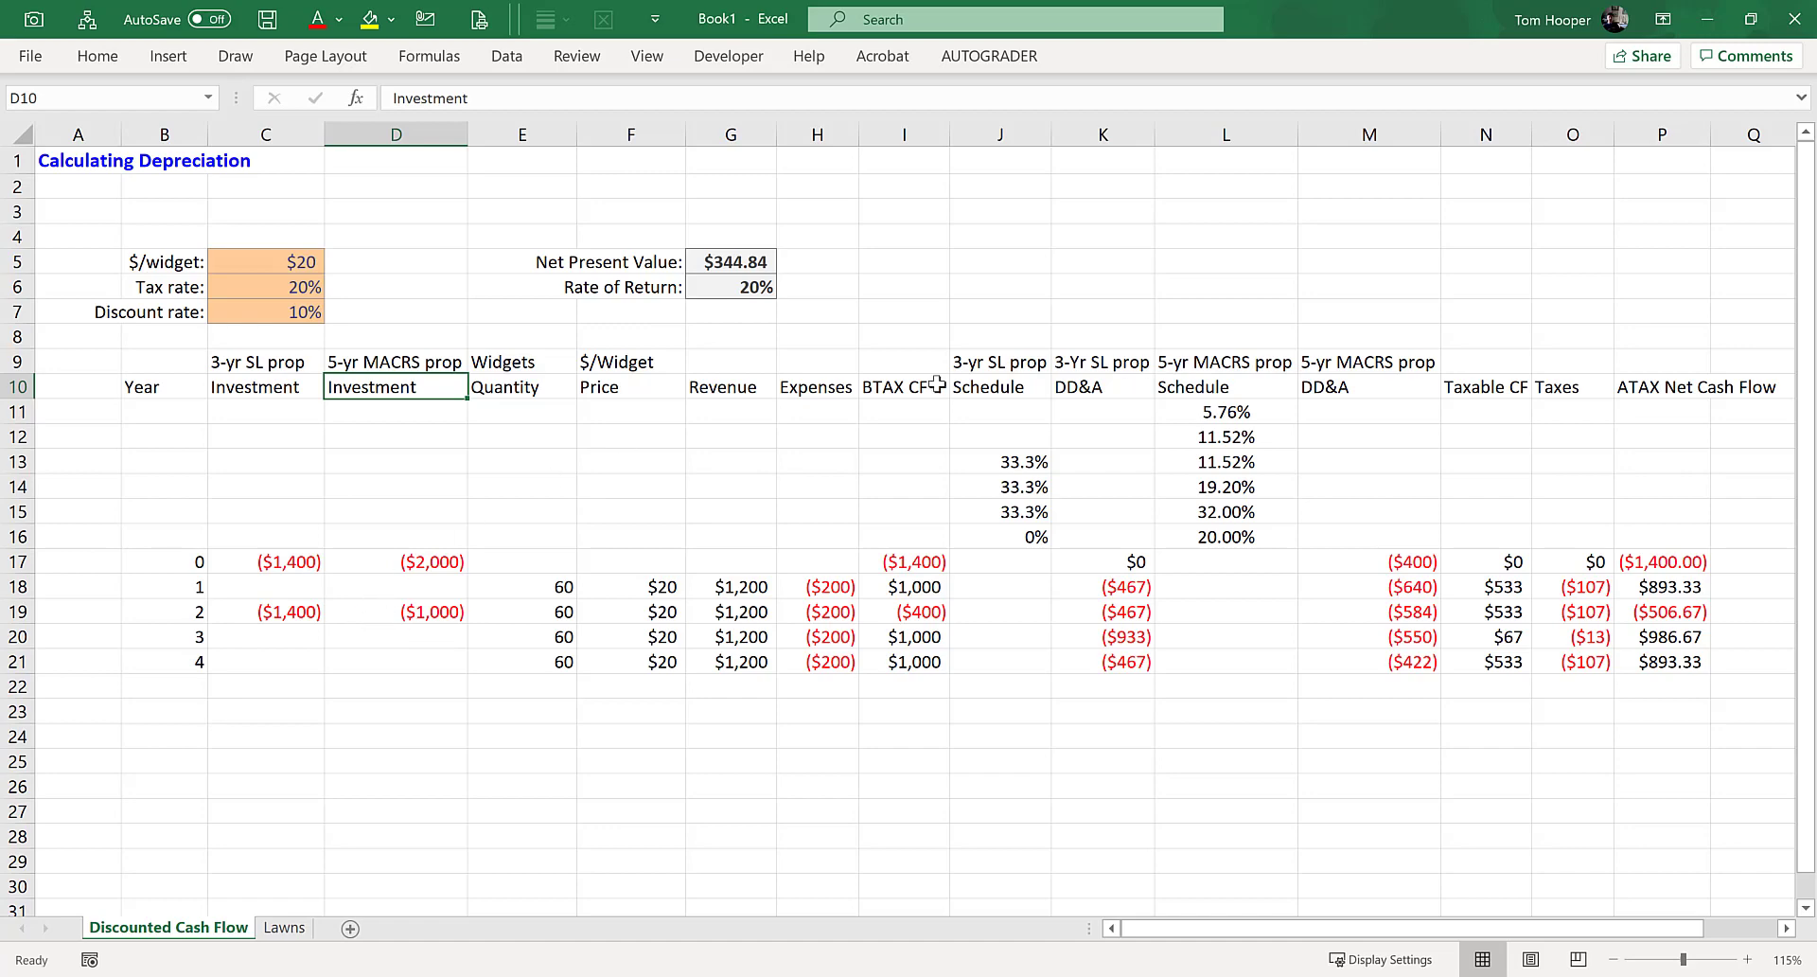
pyautogui.moveTo(999, 364); pyautogui.dragTo(1020, 534)
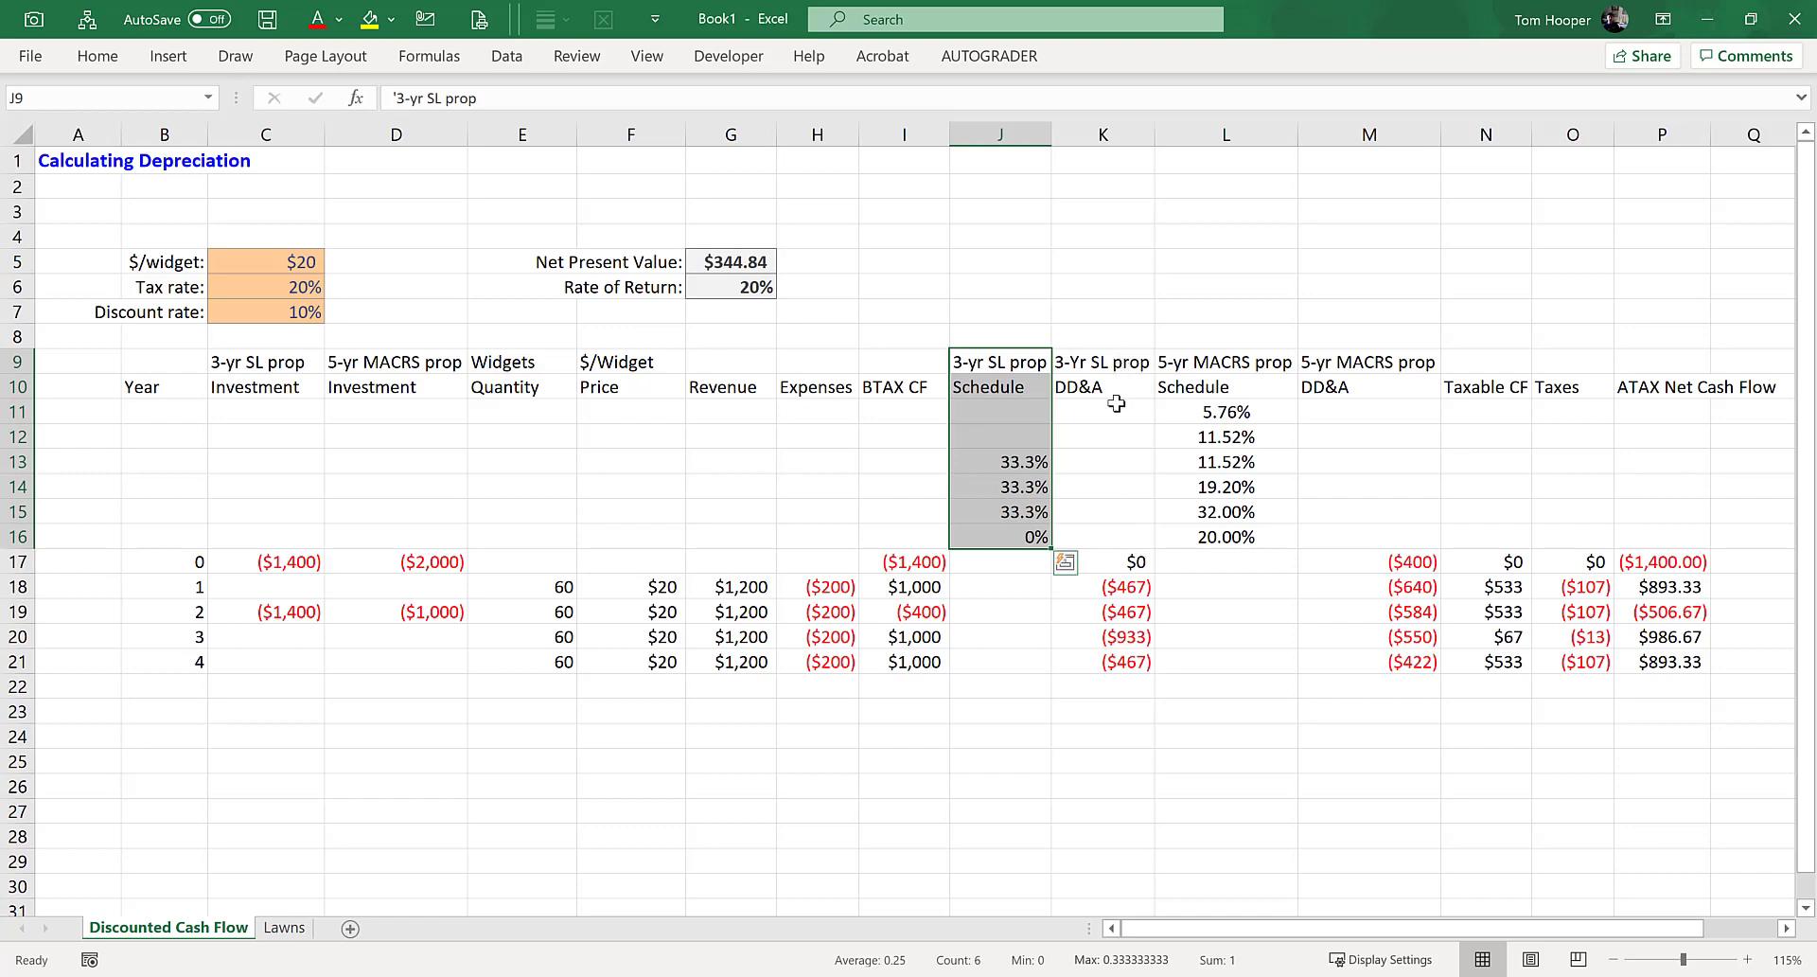
pyautogui.moveTo(1120, 366); pyautogui.dragTo(1122, 535)
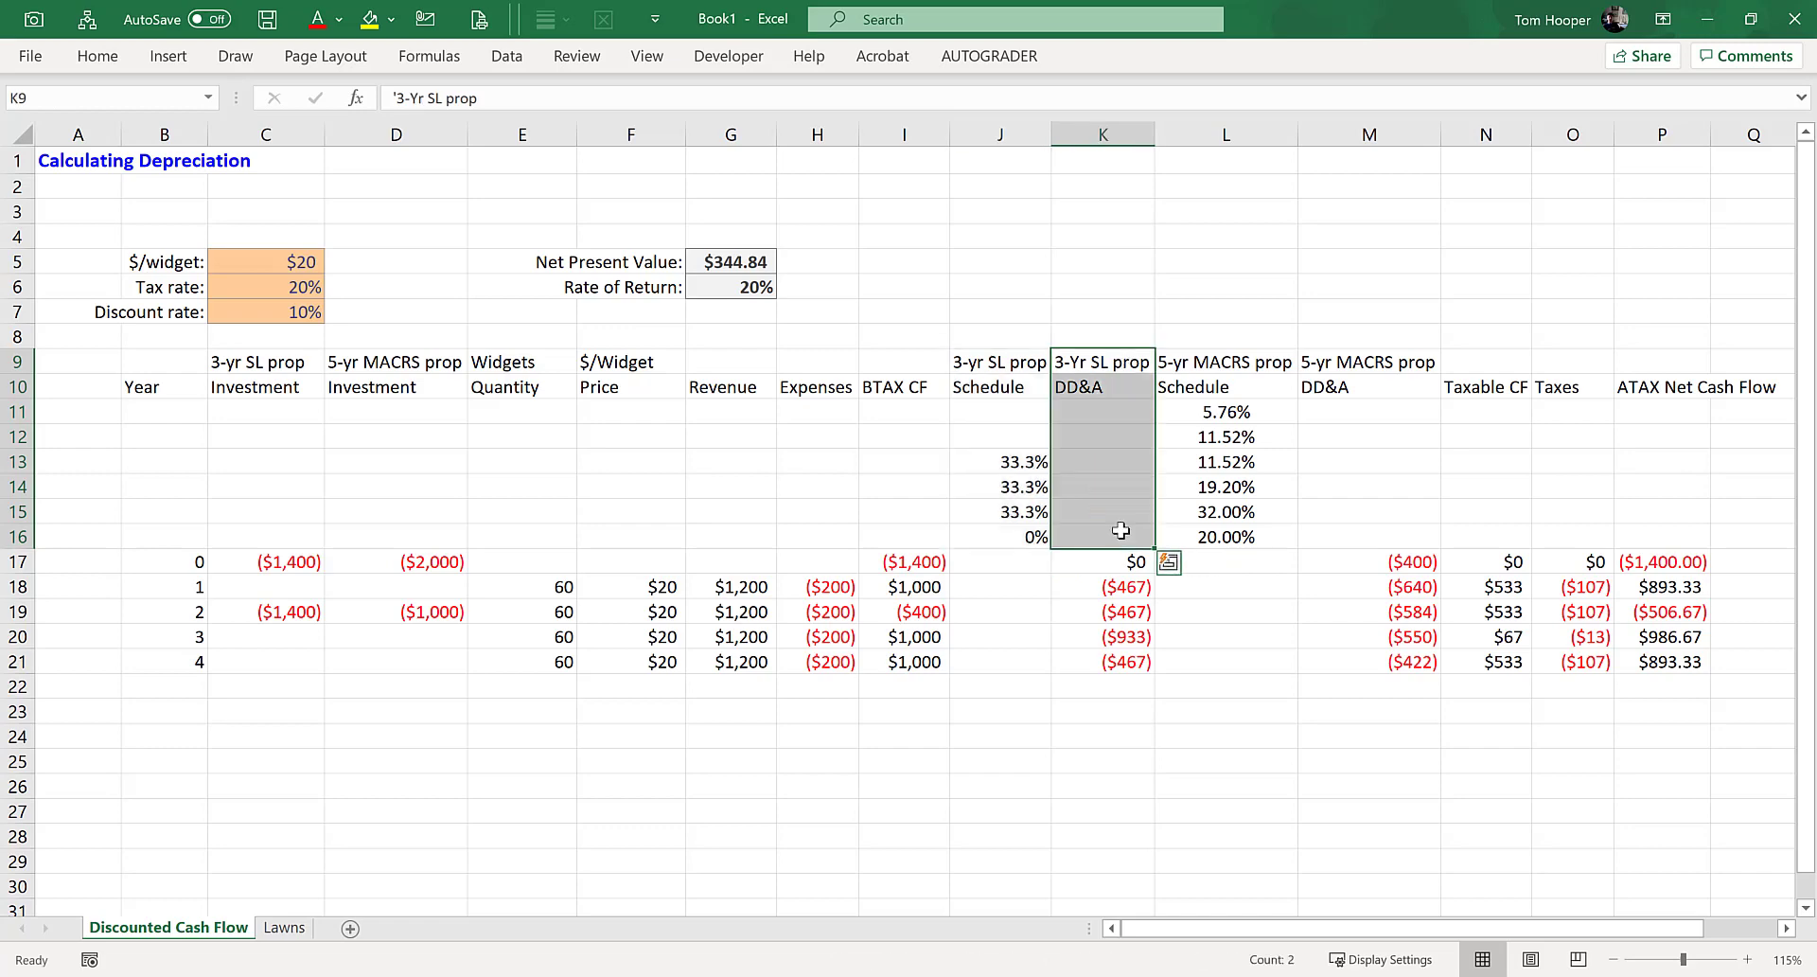
pyautogui.click(1258, 709)
# - Move both depreciation schedules from J11:L16 to K11:M16, above their DD&A calculations
pyautogui.moveTo(1121, 525); pyautogui.dragTo(1136, 400)
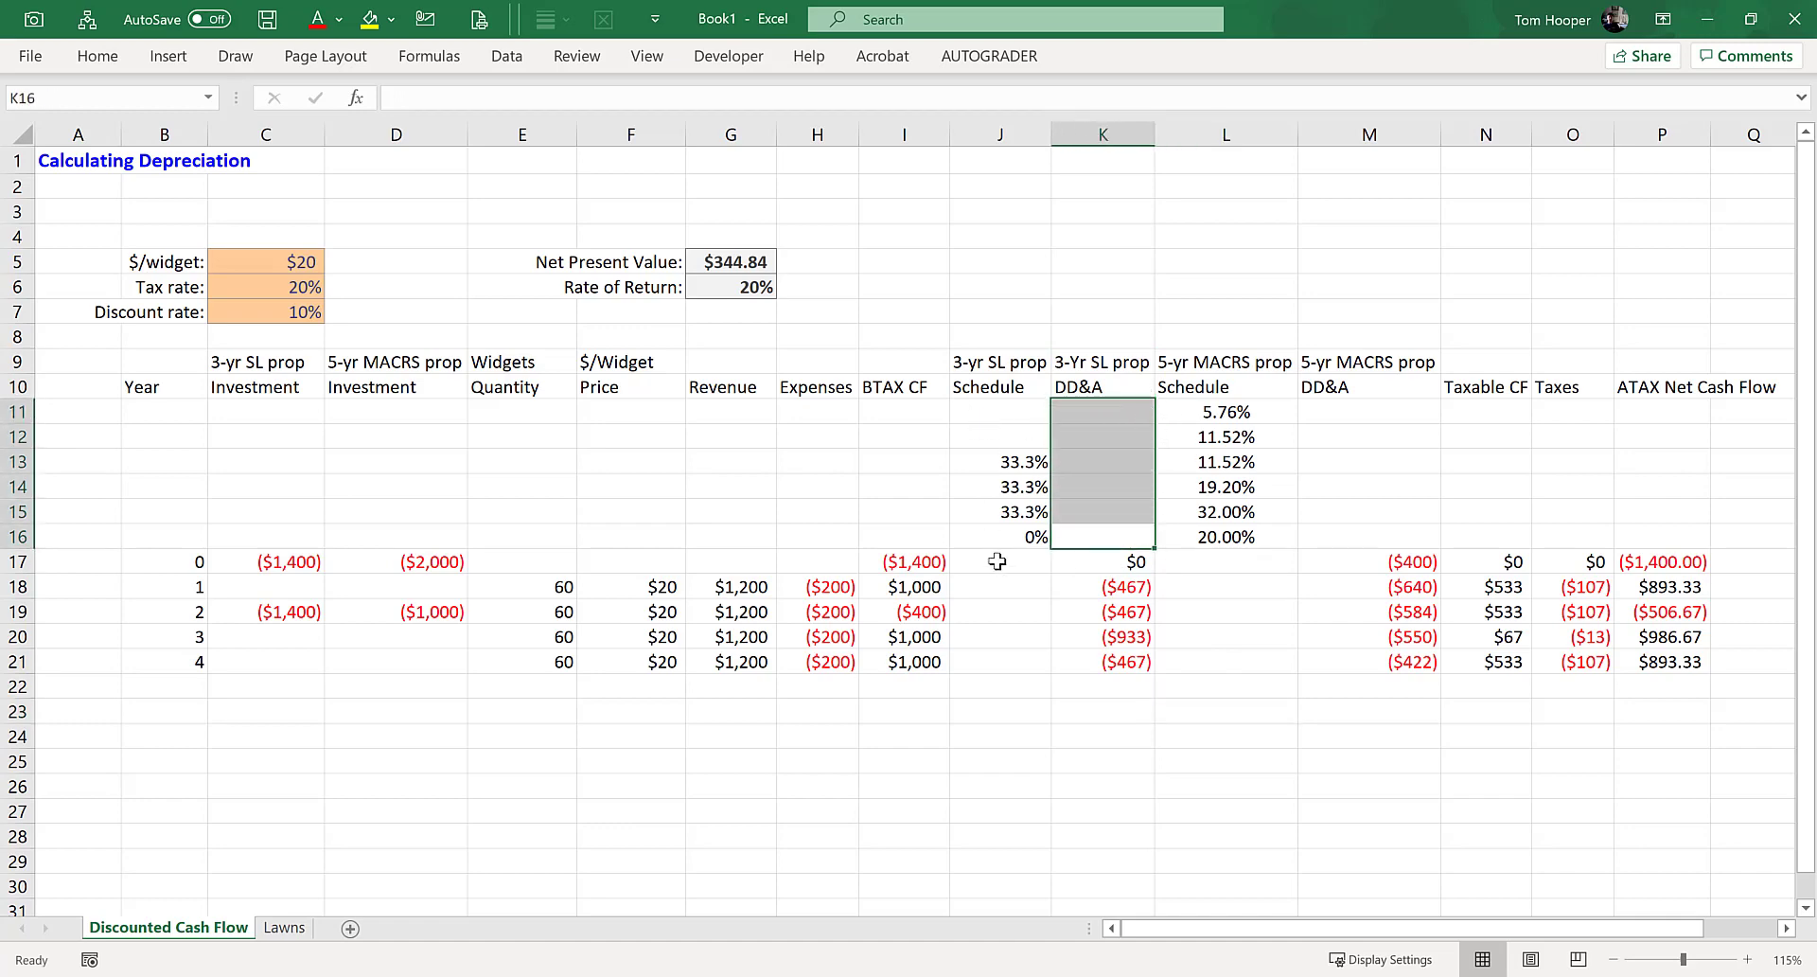
pyautogui.click(1173, 644)
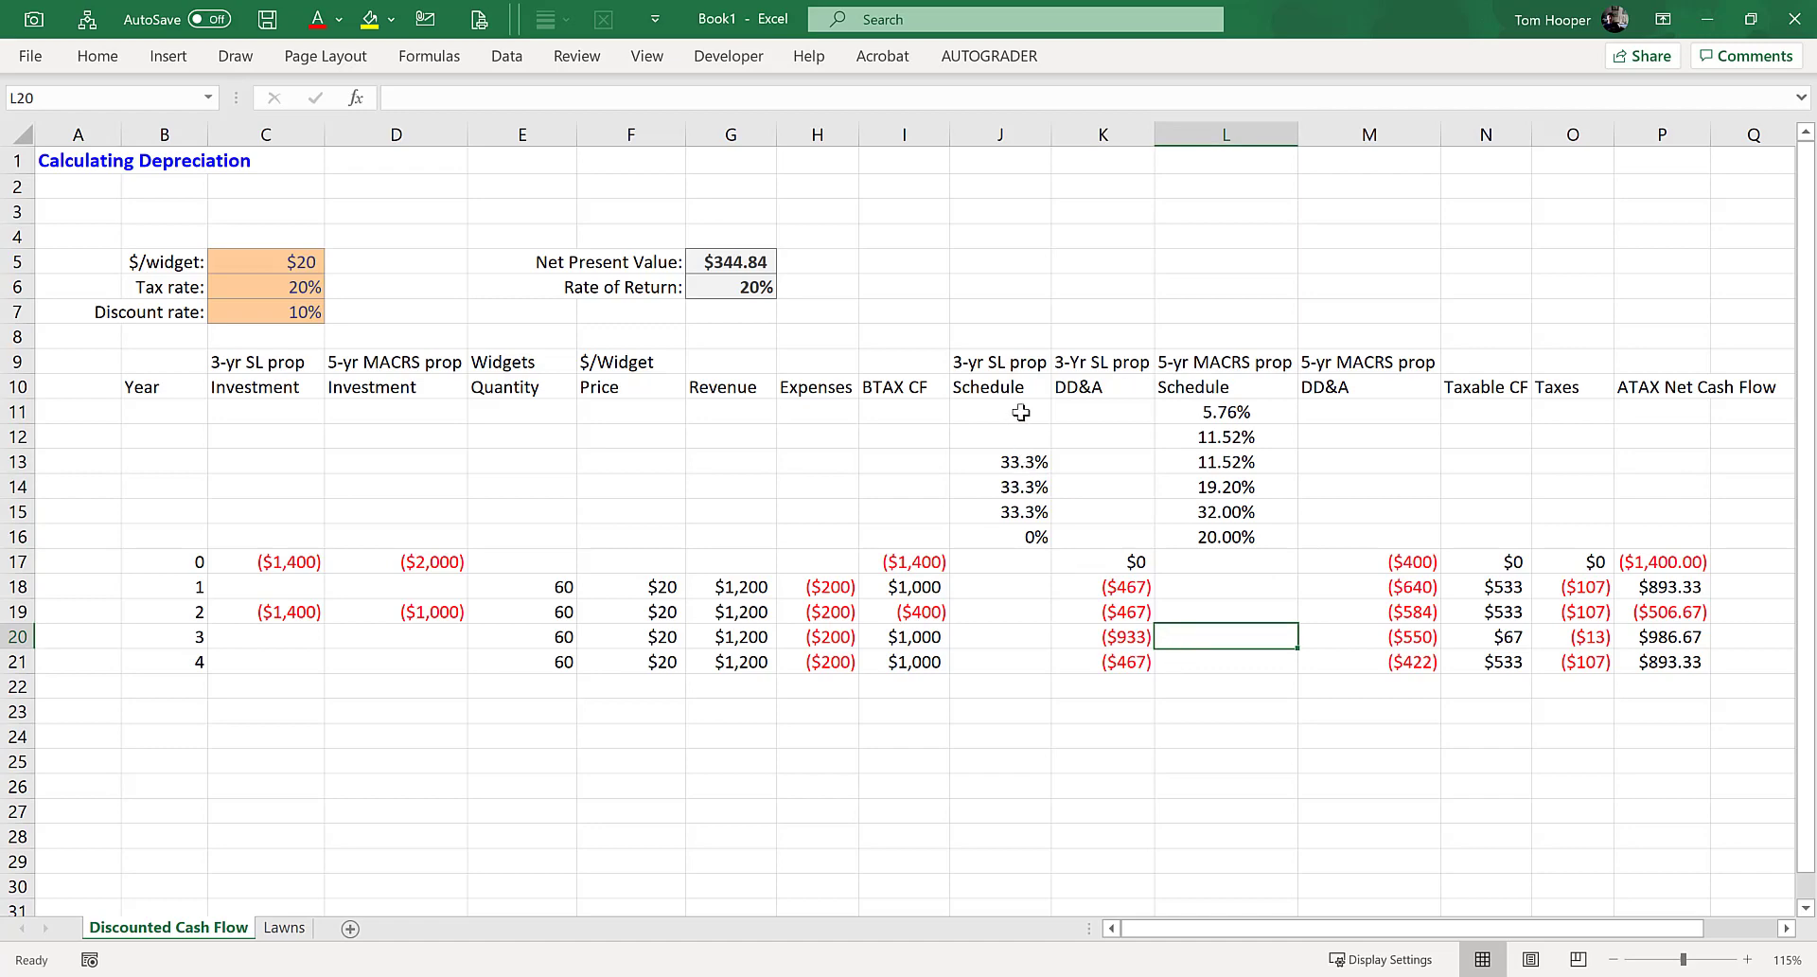
pyautogui.moveTo(1021, 412); pyautogui.dragTo(1325, 532)
# - Check the schedule and investment ranges referenced by each 3-yr SL DD&A formula in K17:K21
pyautogui.click(1112, 567)
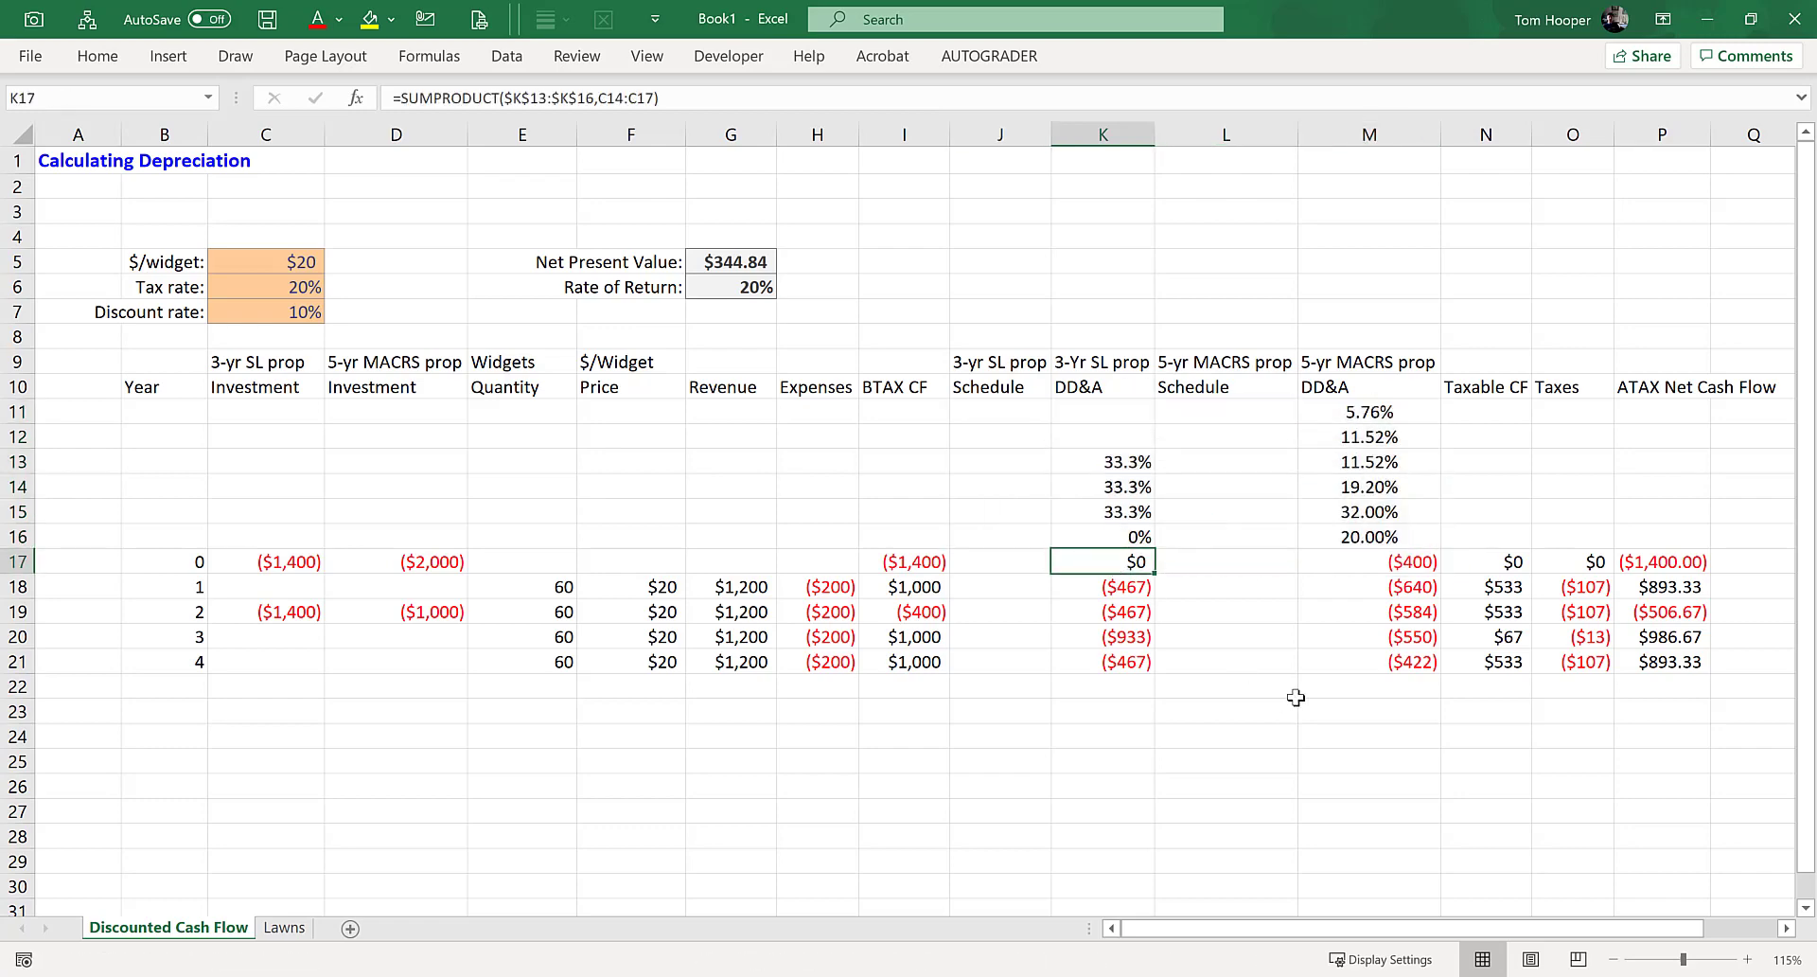
pyautogui.press('F2')
pyautogui.press('Return')
pyautogui.press('F2')
pyautogui.press('Return')
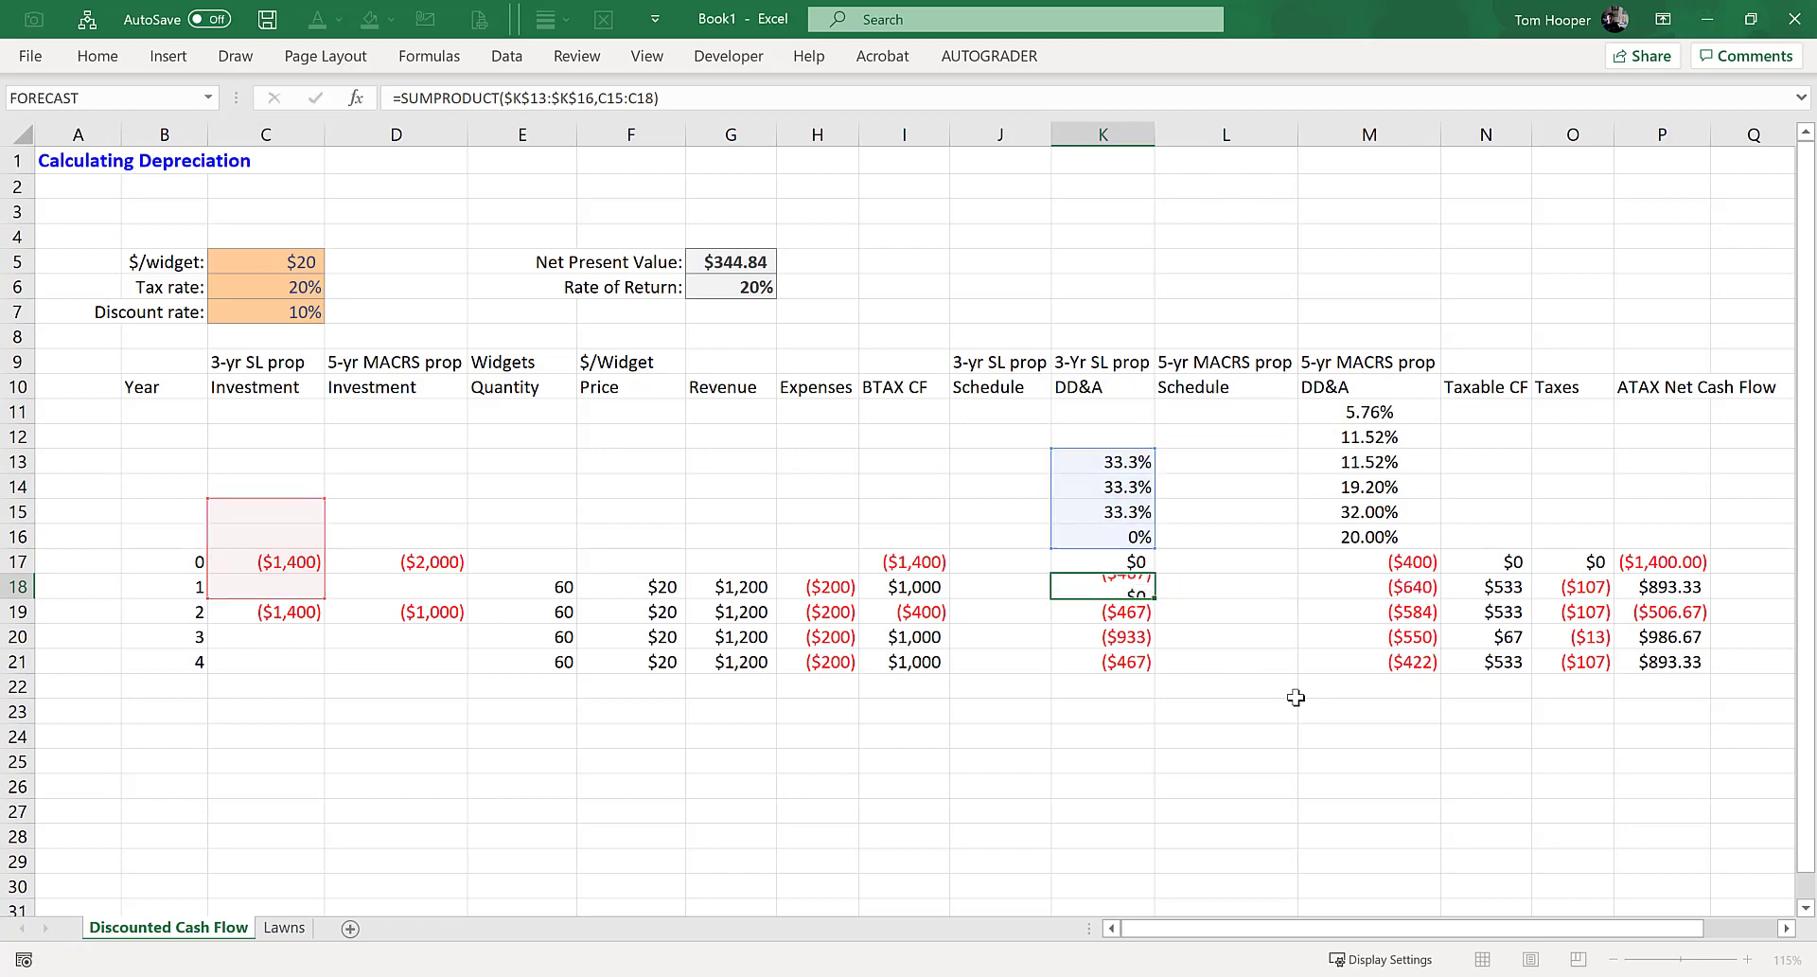
pyautogui.press('F2')
pyautogui.press('Return')
pyautogui.press('F2')
pyautogui.press('Return')
pyautogui.press('F2')
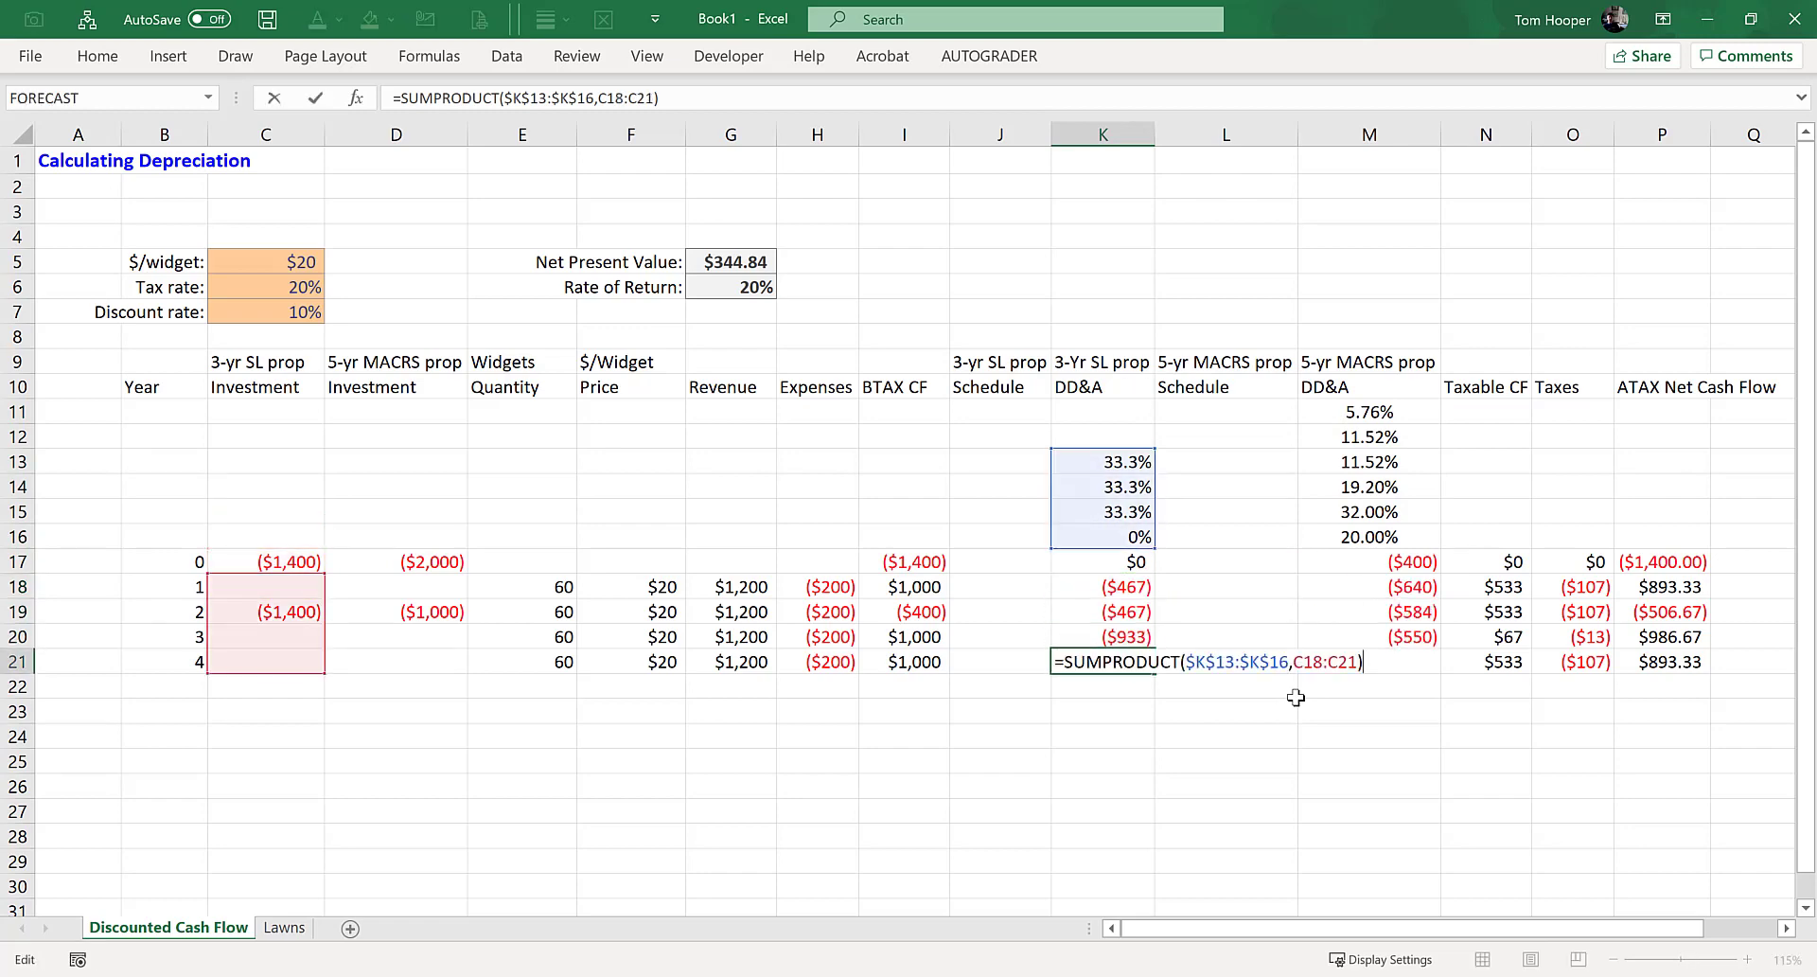
pyautogui.press('Return')
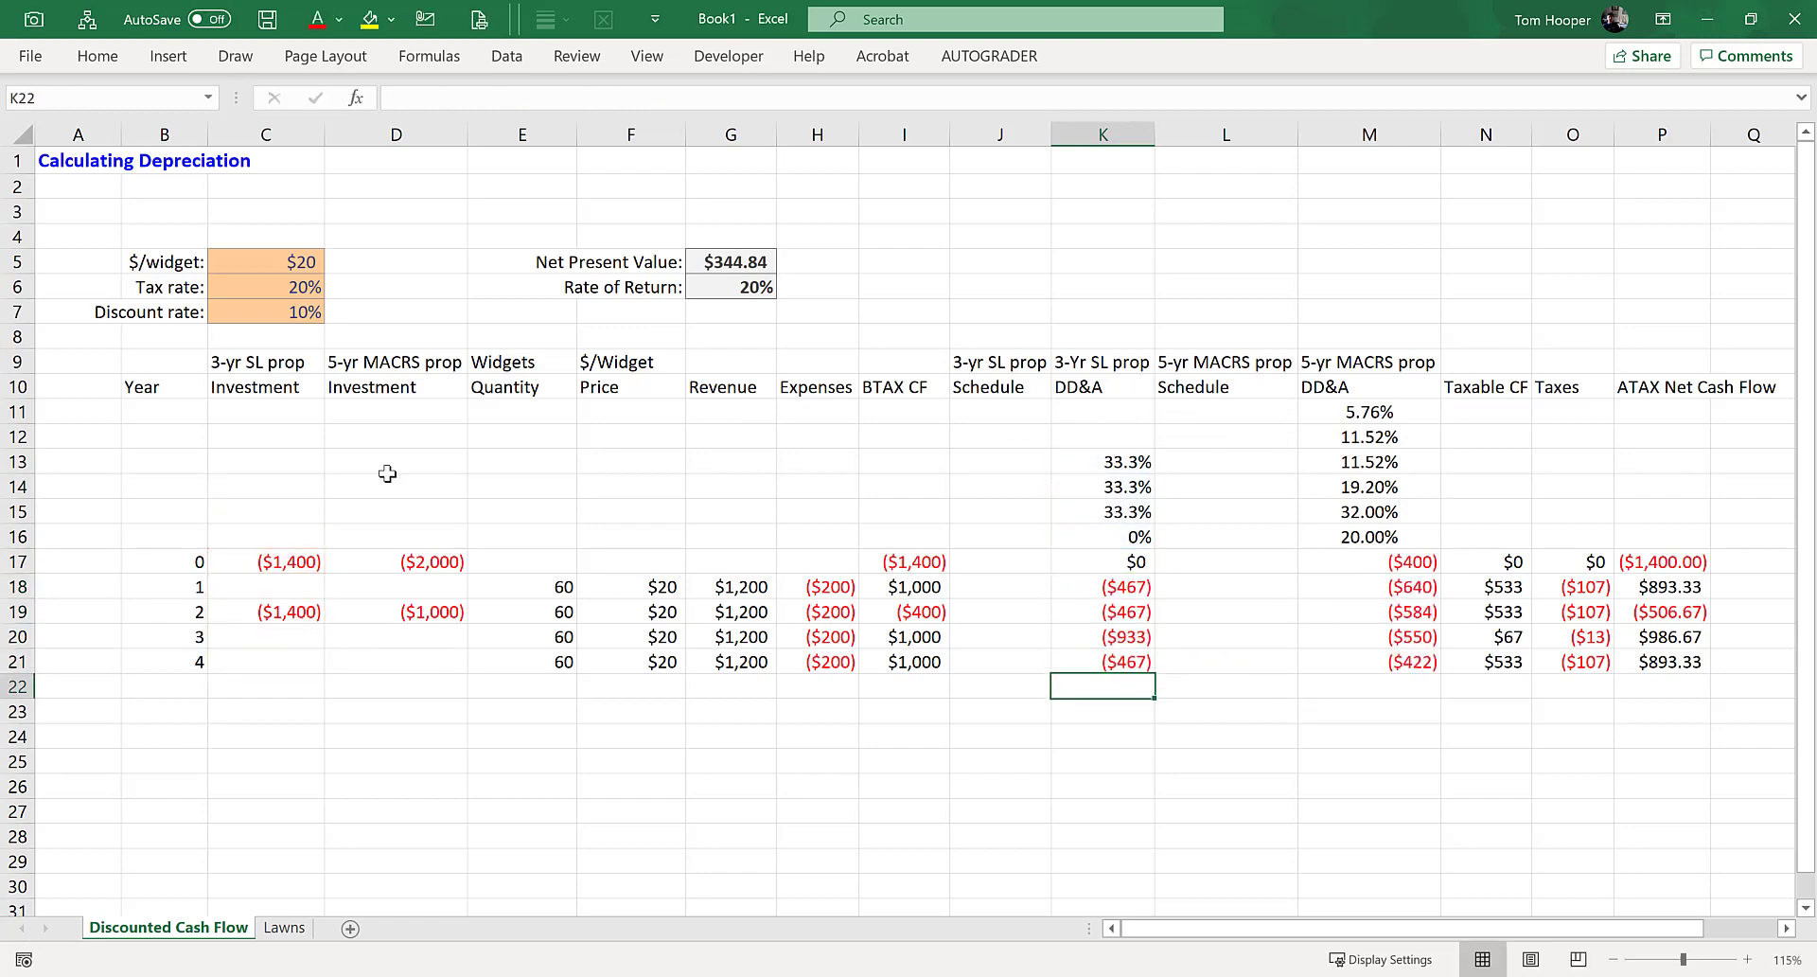
# - Insert a row above the depreciation schedules and enter the label "schedule:" in K11 and M11
pyautogui.click(1092, 411)
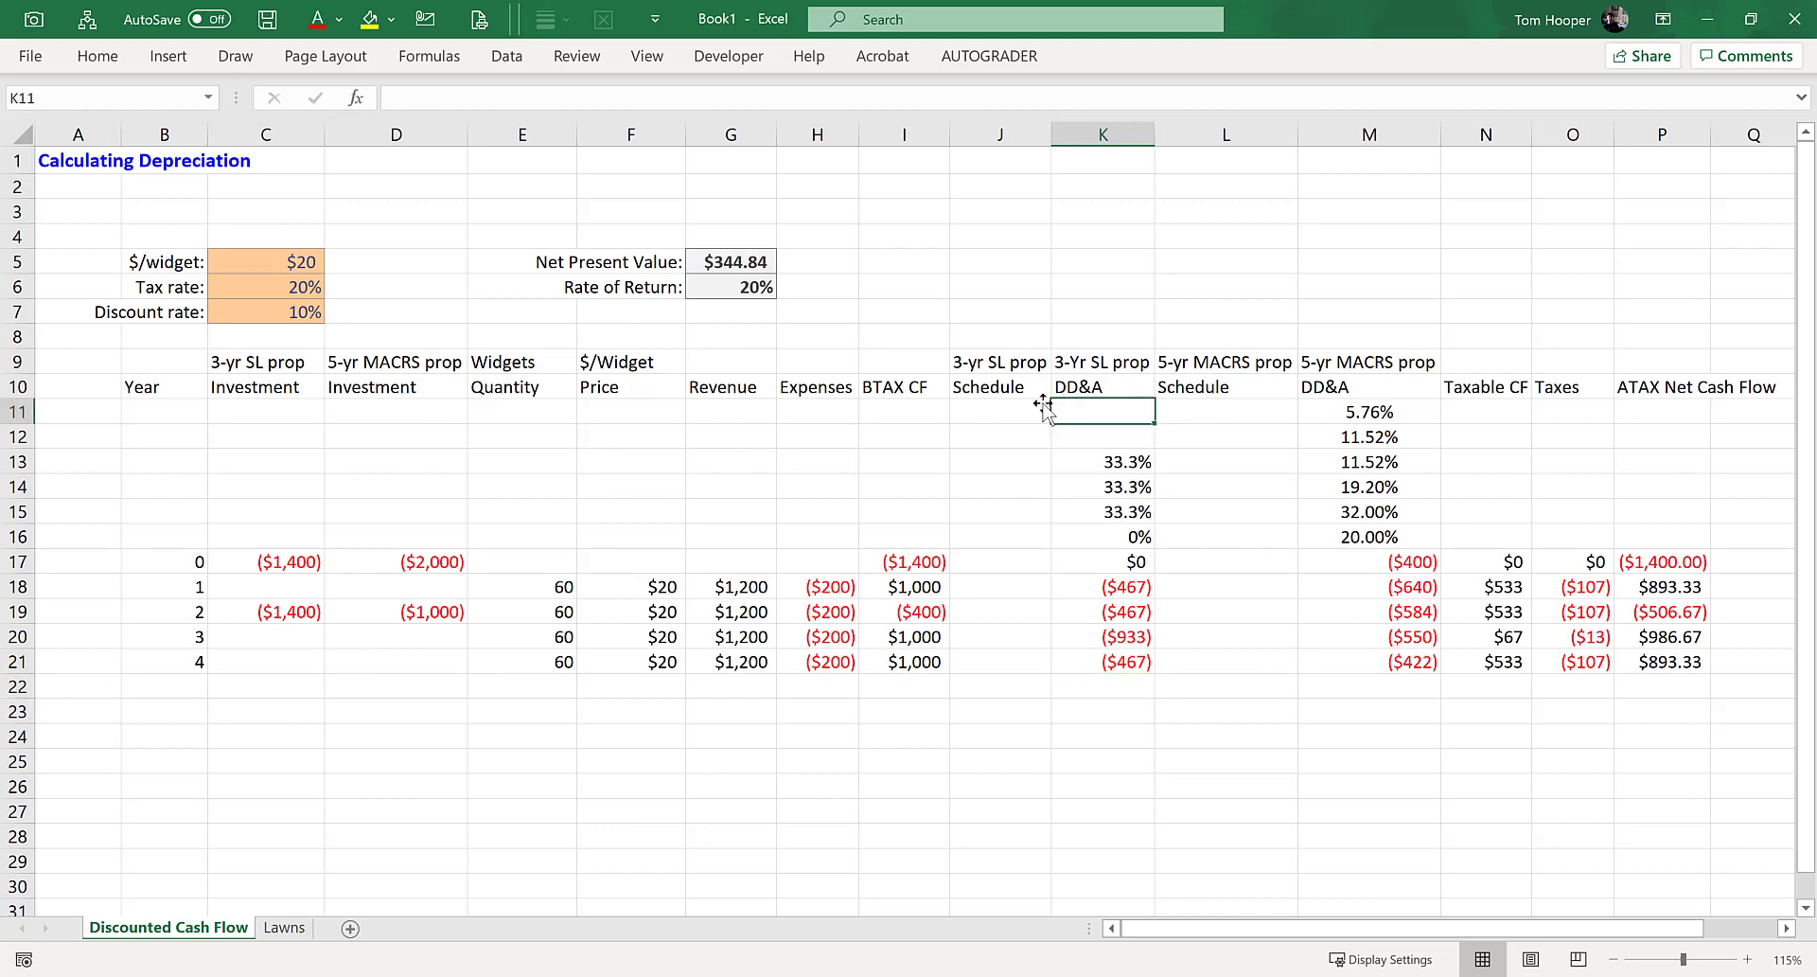
pyautogui.hotkey('shift', 'space')
pyautogui.hotkey('ctrl', 'shift', '+')
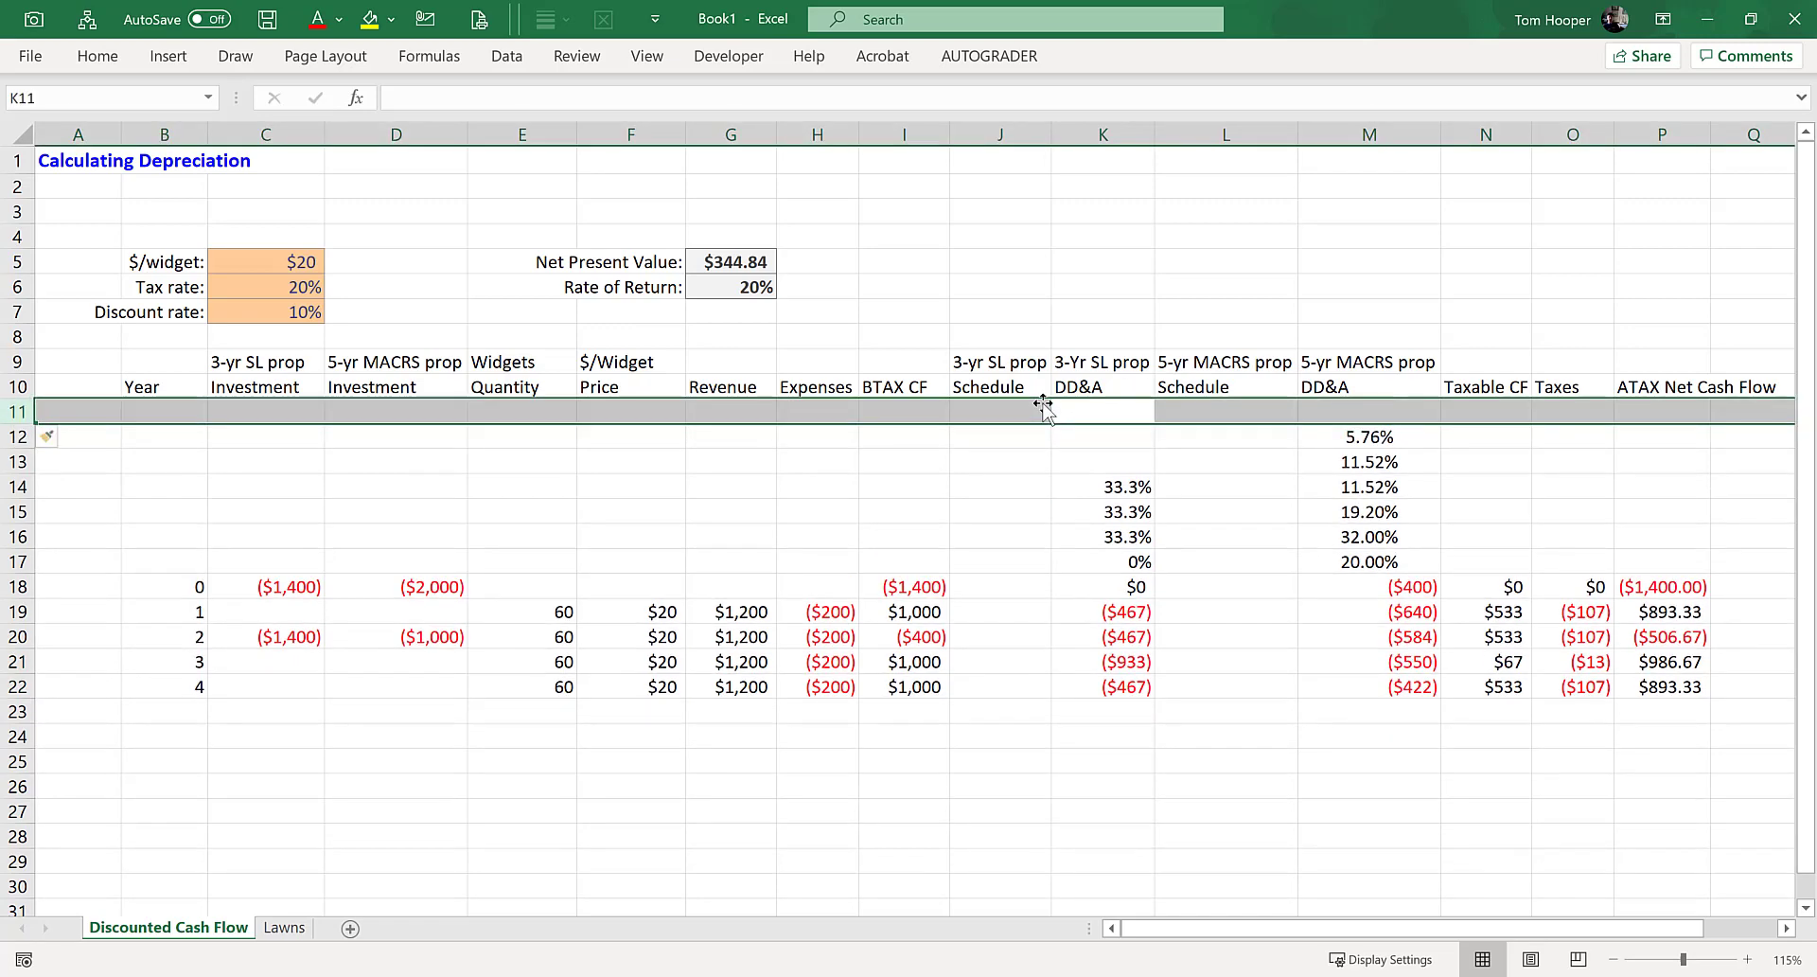
pyautogui.click(1122, 410)
pyautogui.write('sch')
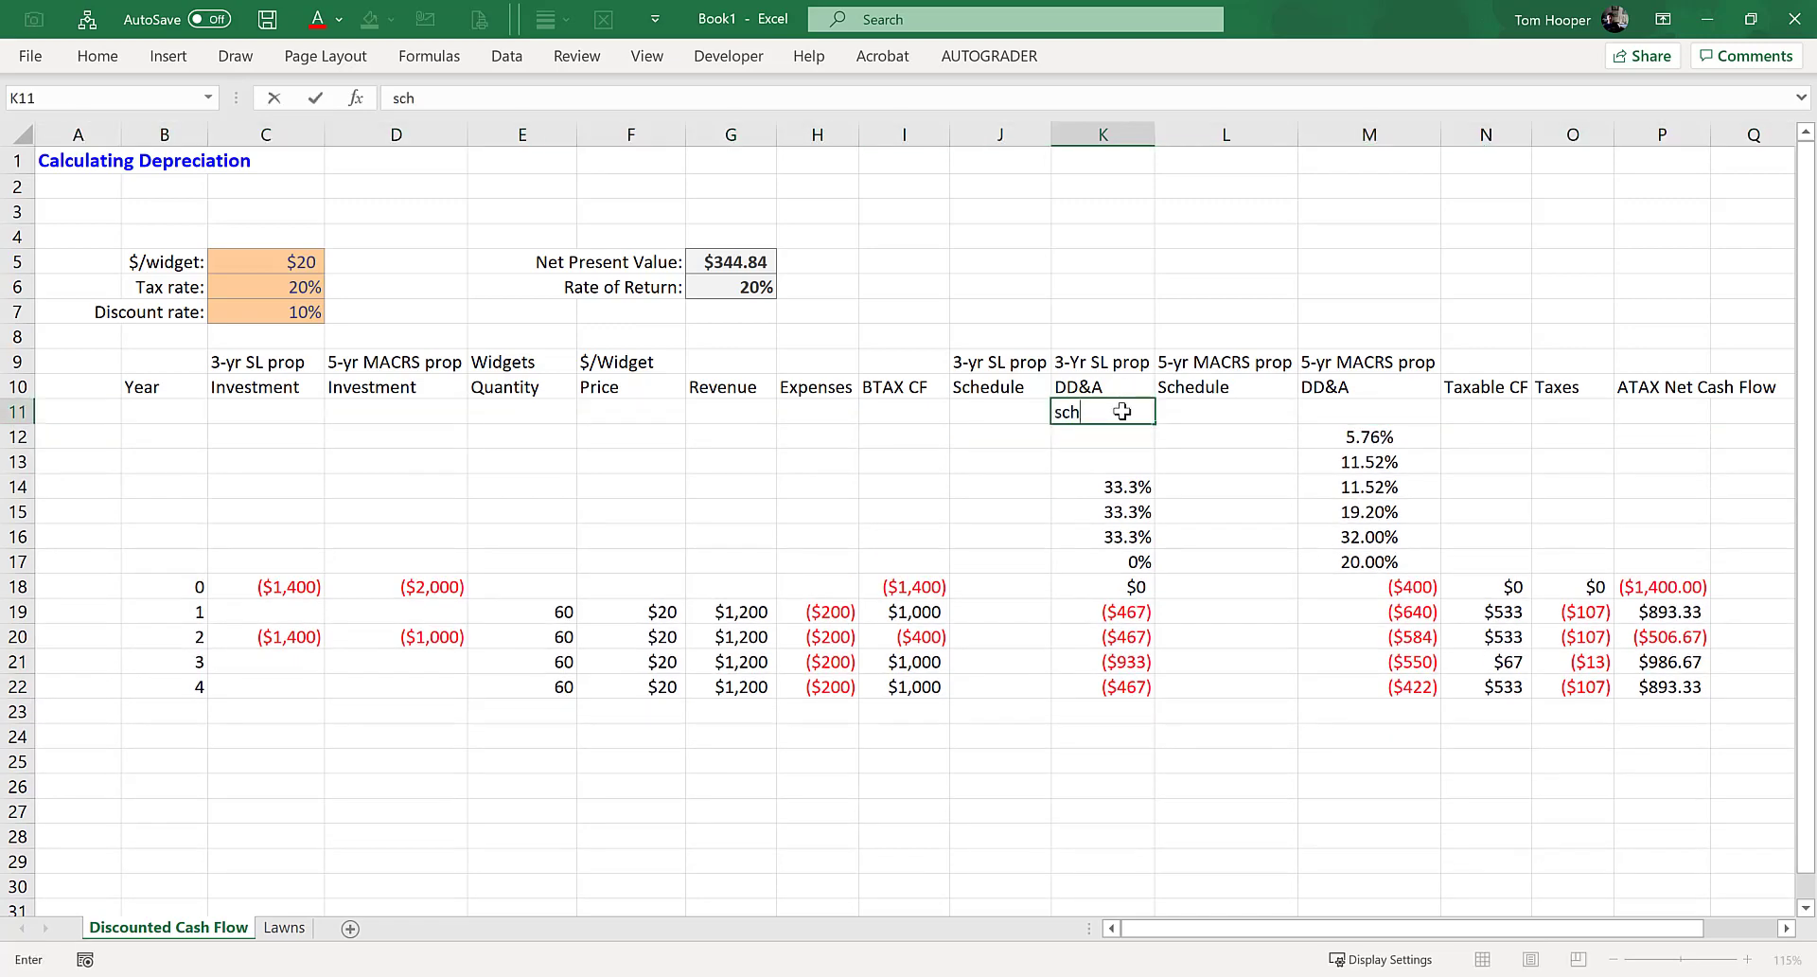
pyautogui.write('edule:')
pyautogui.press('Right')
pyautogui.press('Right')
pyautogui.write('schedule:')
pyautogui.press('Return')
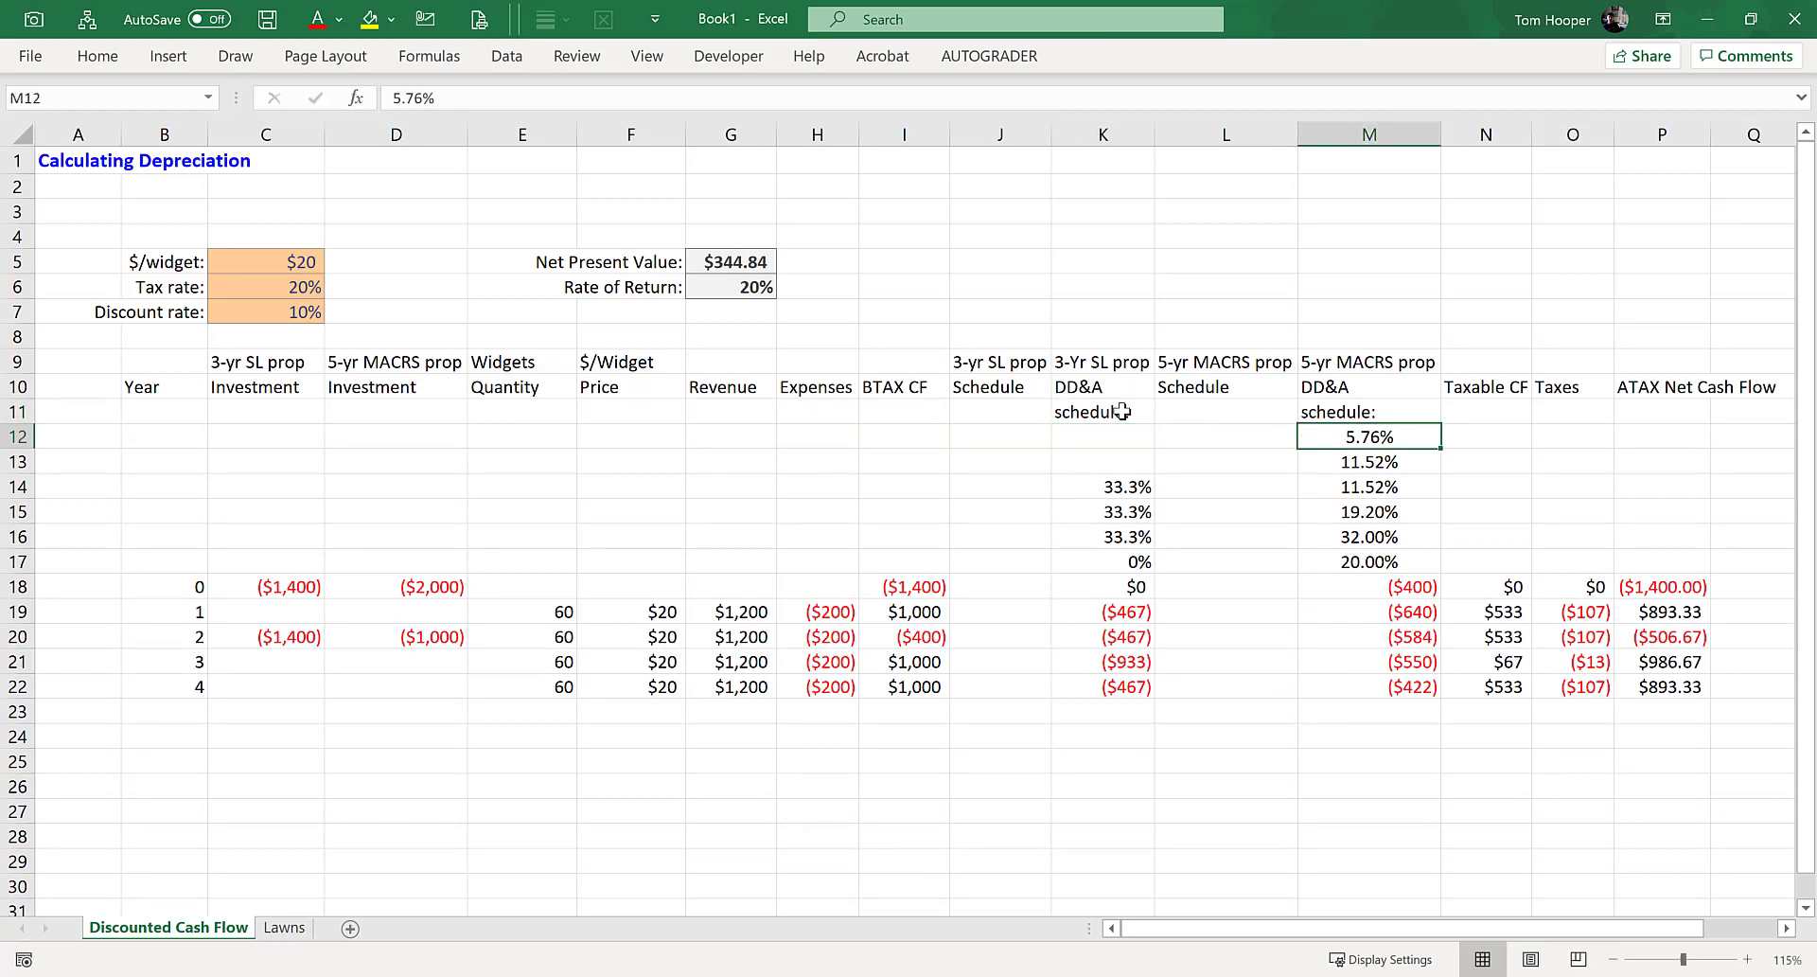
# - Delete the two empty Schedule columns, J and L, for the 3-yr SL and 5-yr MACRS property
pyautogui.click(999, 134)
pyautogui.keyDown('ctrl'); pyautogui.click(1225, 135); pyautogui.keyUp('ctrl')
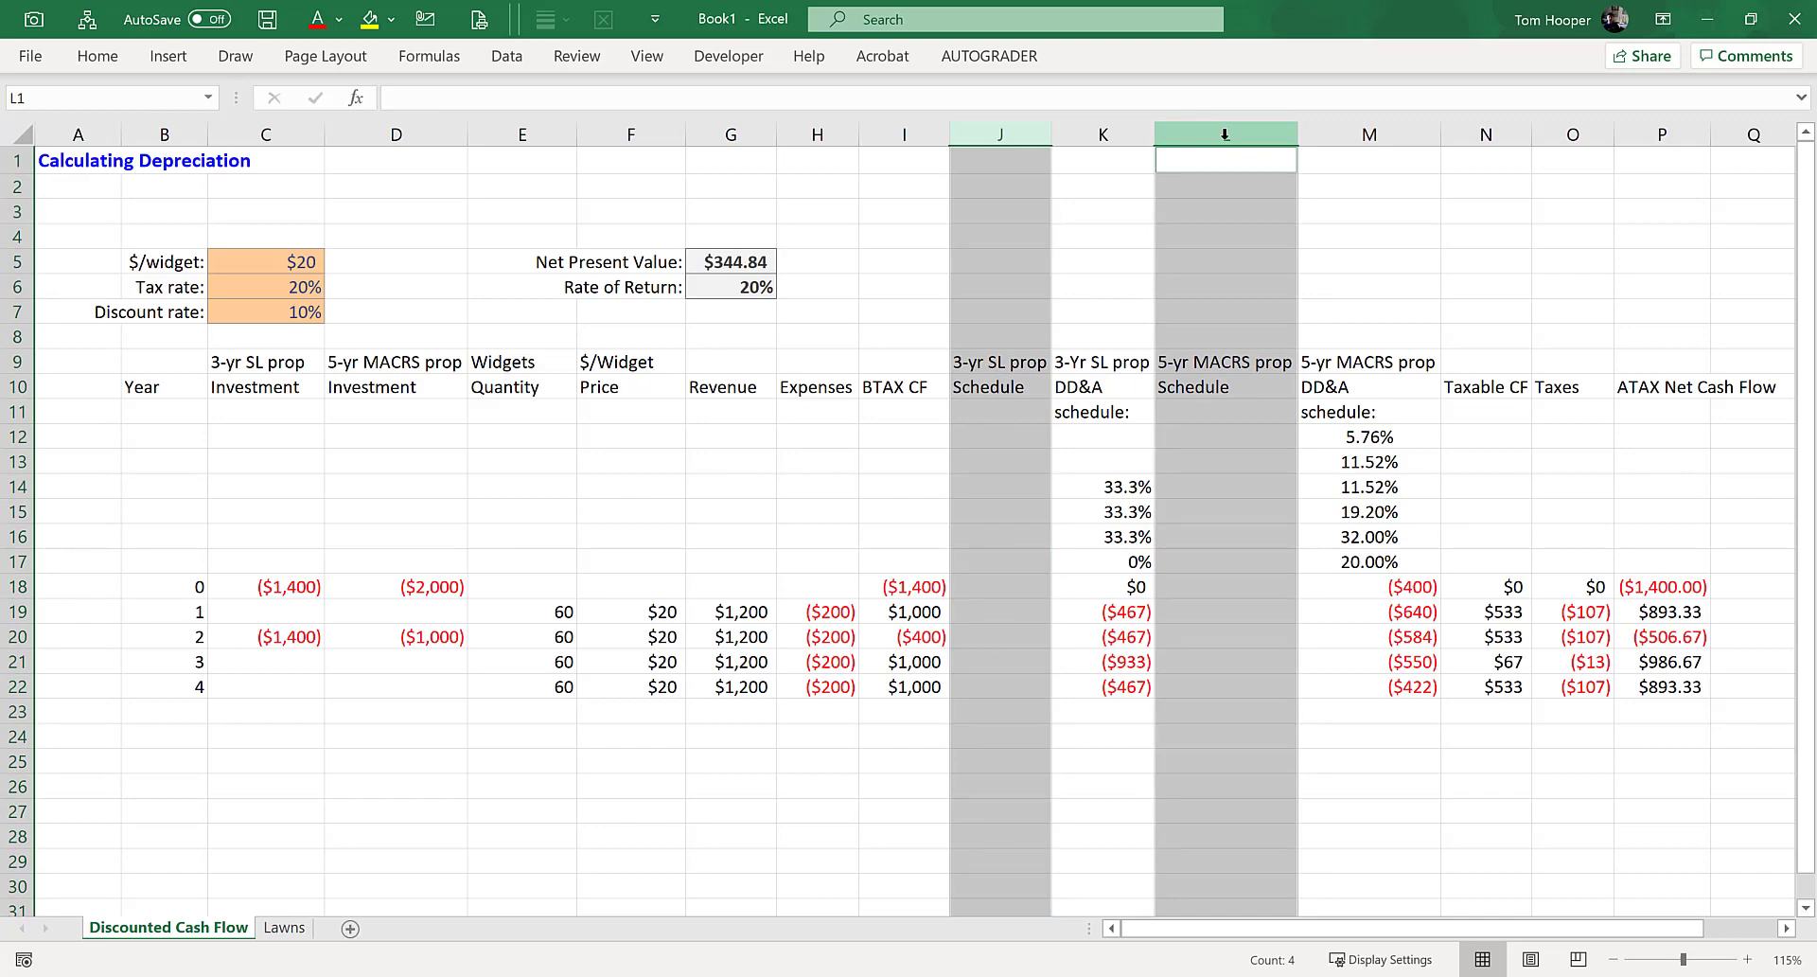
pyautogui.hotkey('ctrl', '-')
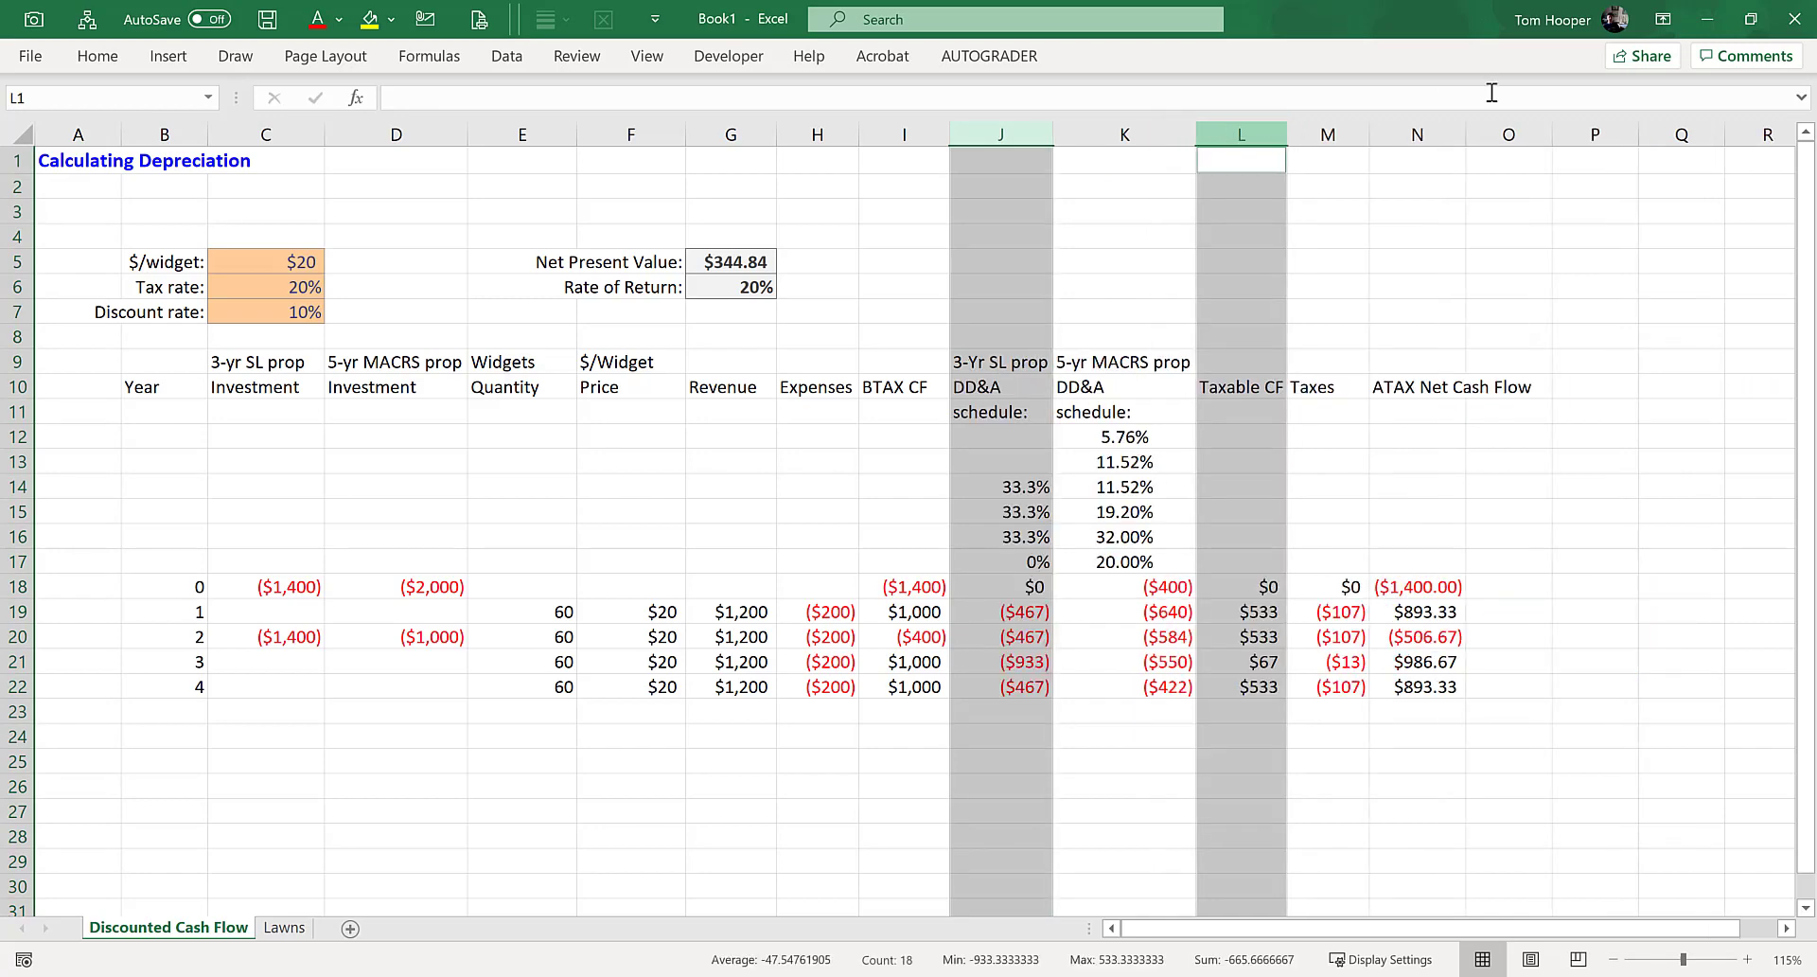
# - Examine how the schedules and DD&A calculations for both property classes are stacked in columns J and K
pyautogui.moveTo(997, 363); pyautogui.dragTo(1020, 717)
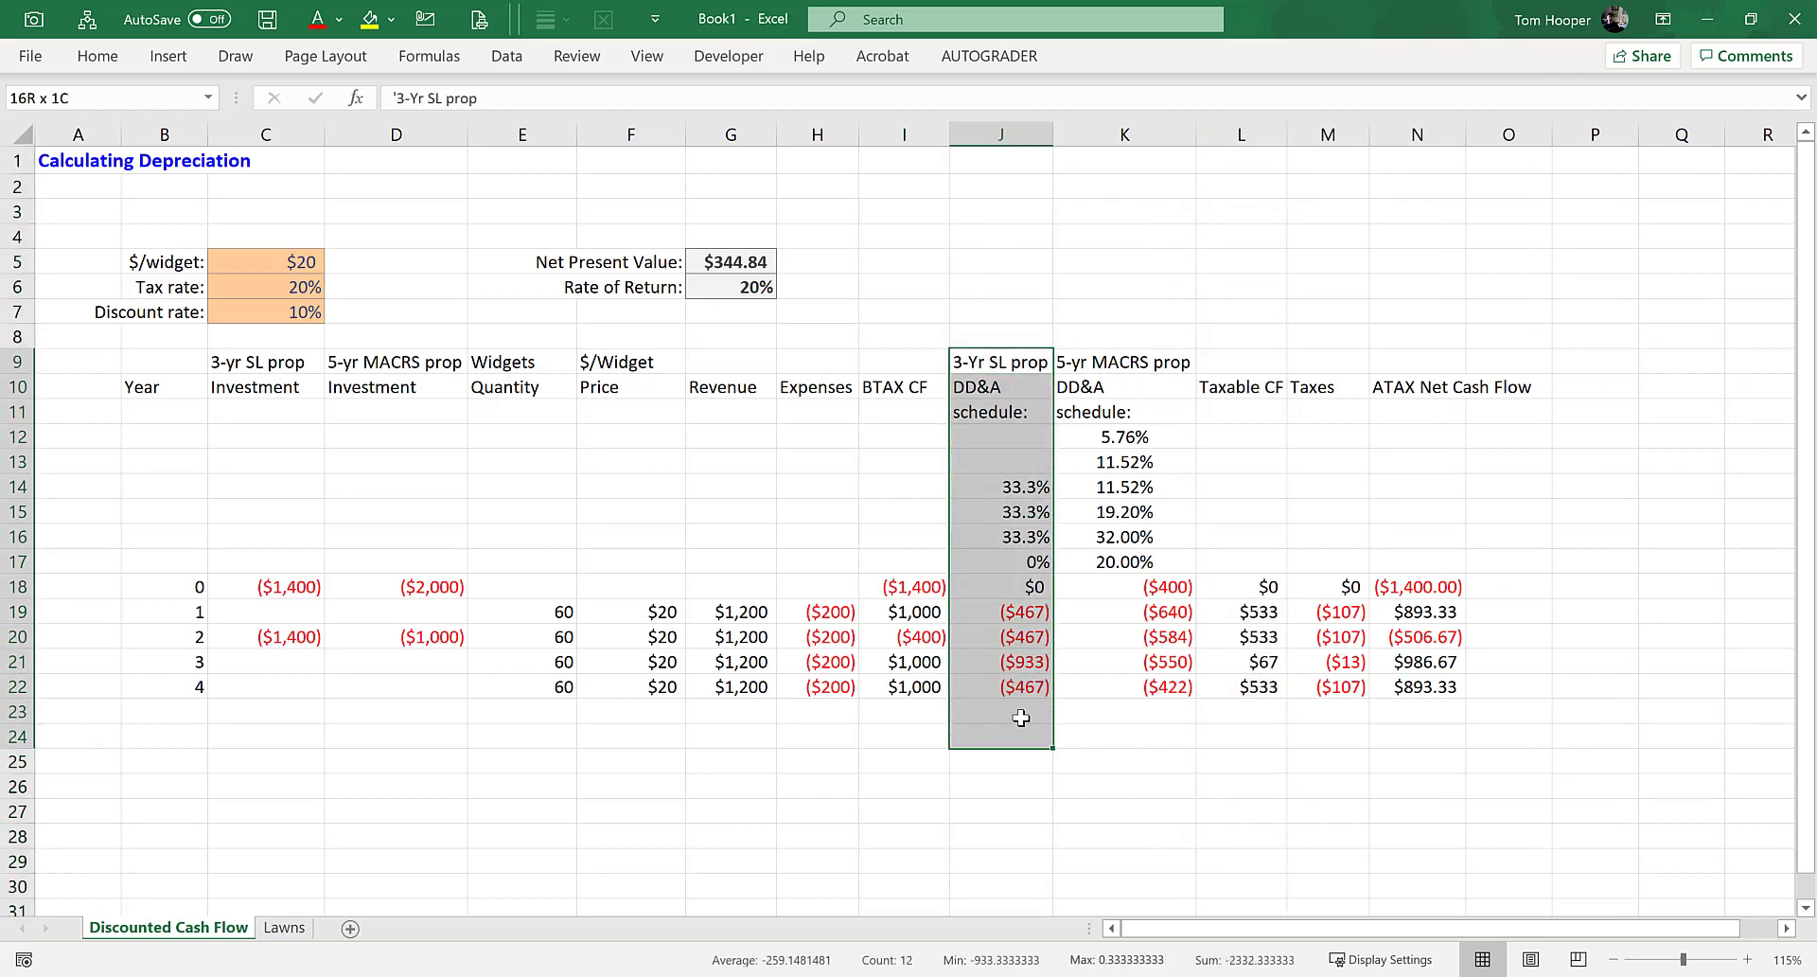
pyautogui.moveTo(1123, 360); pyautogui.dragTo(1130, 736)
pyautogui.click(1006, 437)
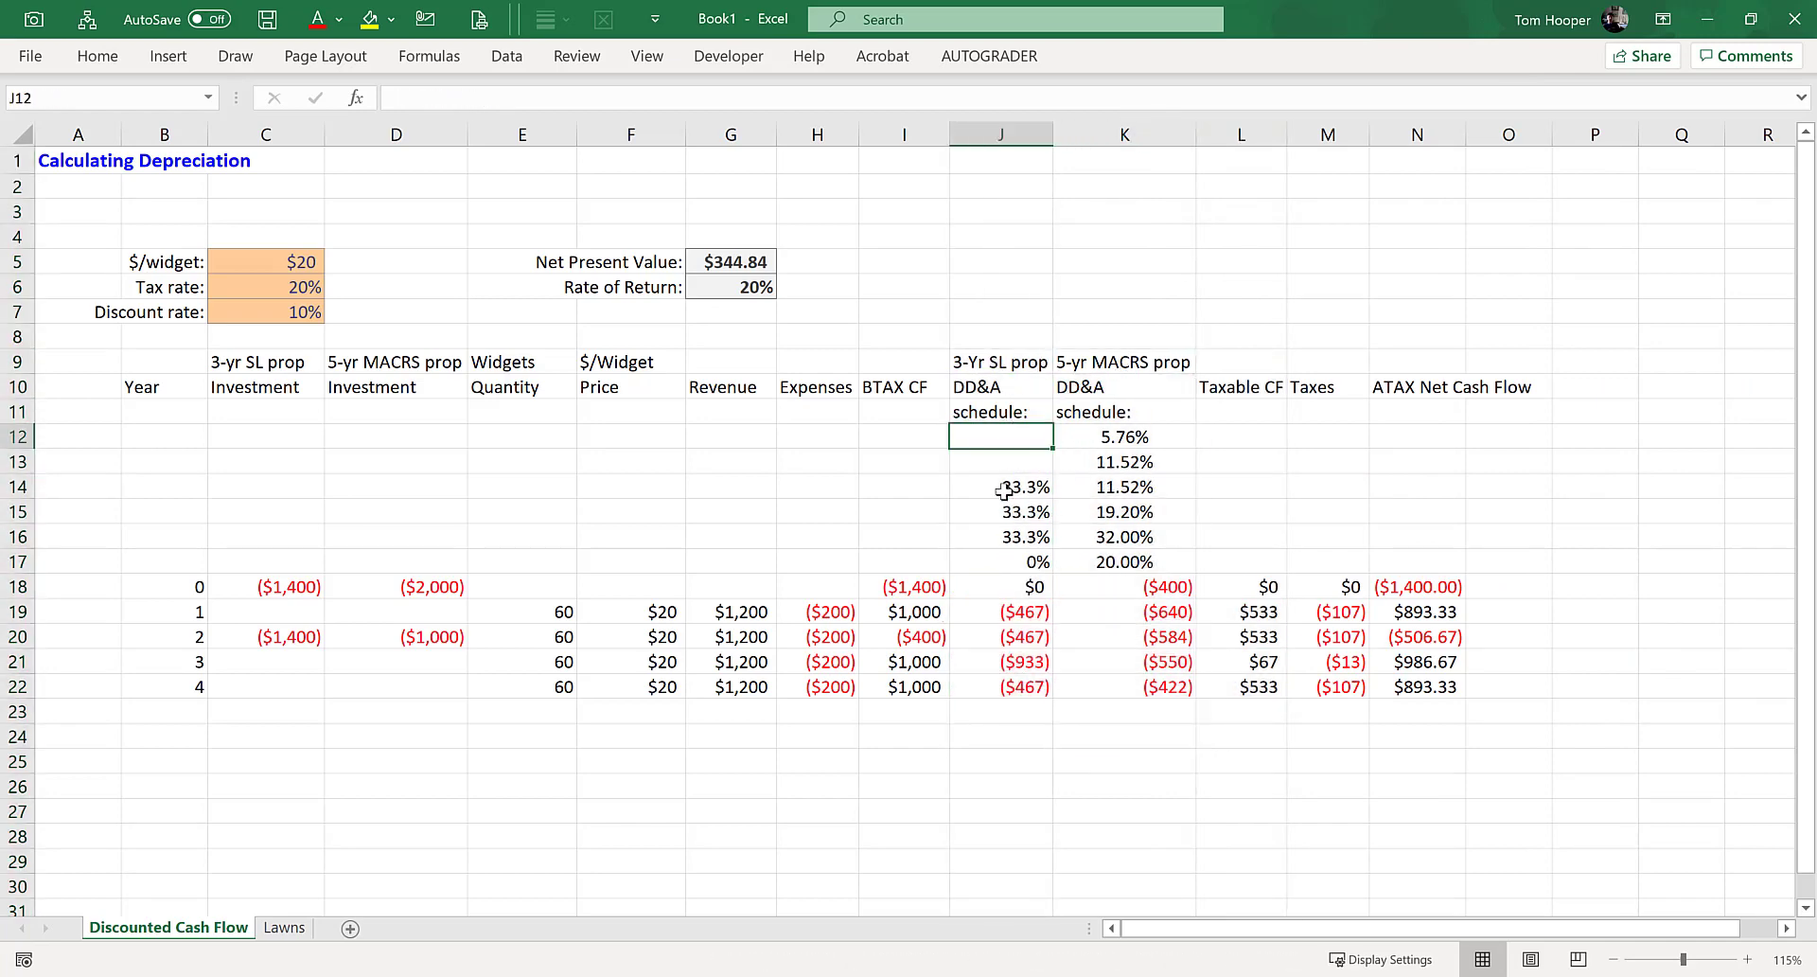
pyautogui.moveTo(1003, 437); pyautogui.dragTo(1032, 566)
pyautogui.moveTo(1124, 436); pyautogui.dragTo(1127, 571)
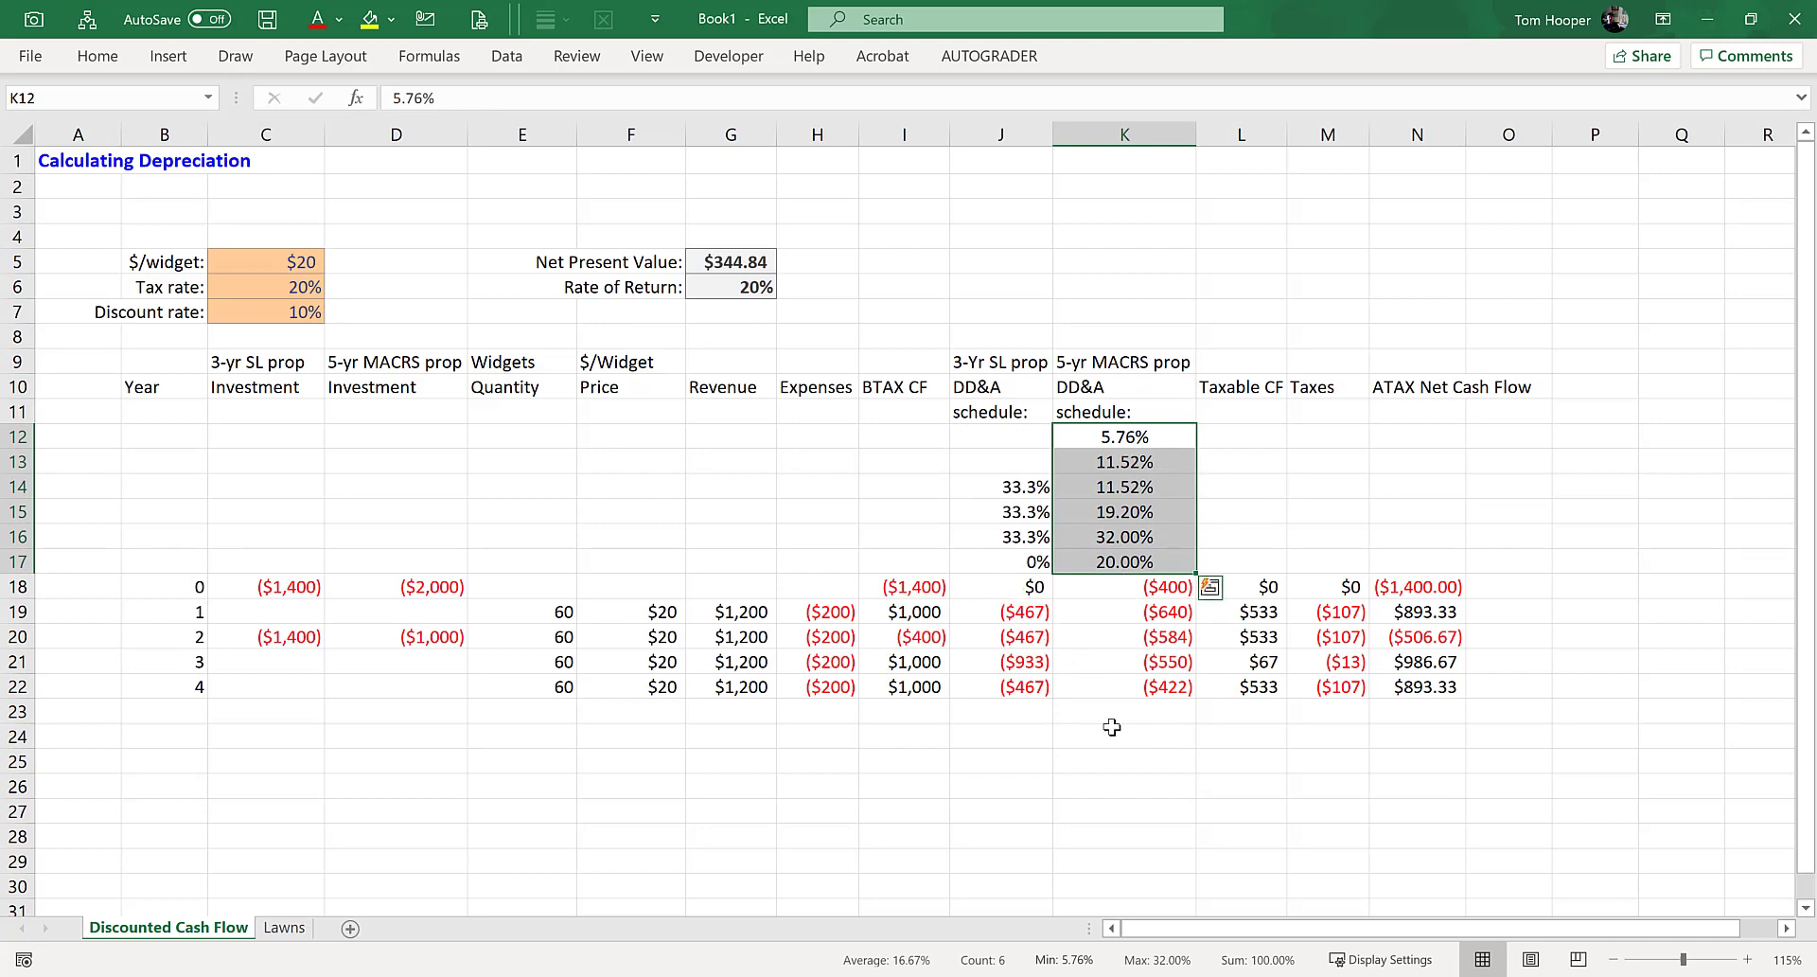
pyautogui.click(1156, 717)
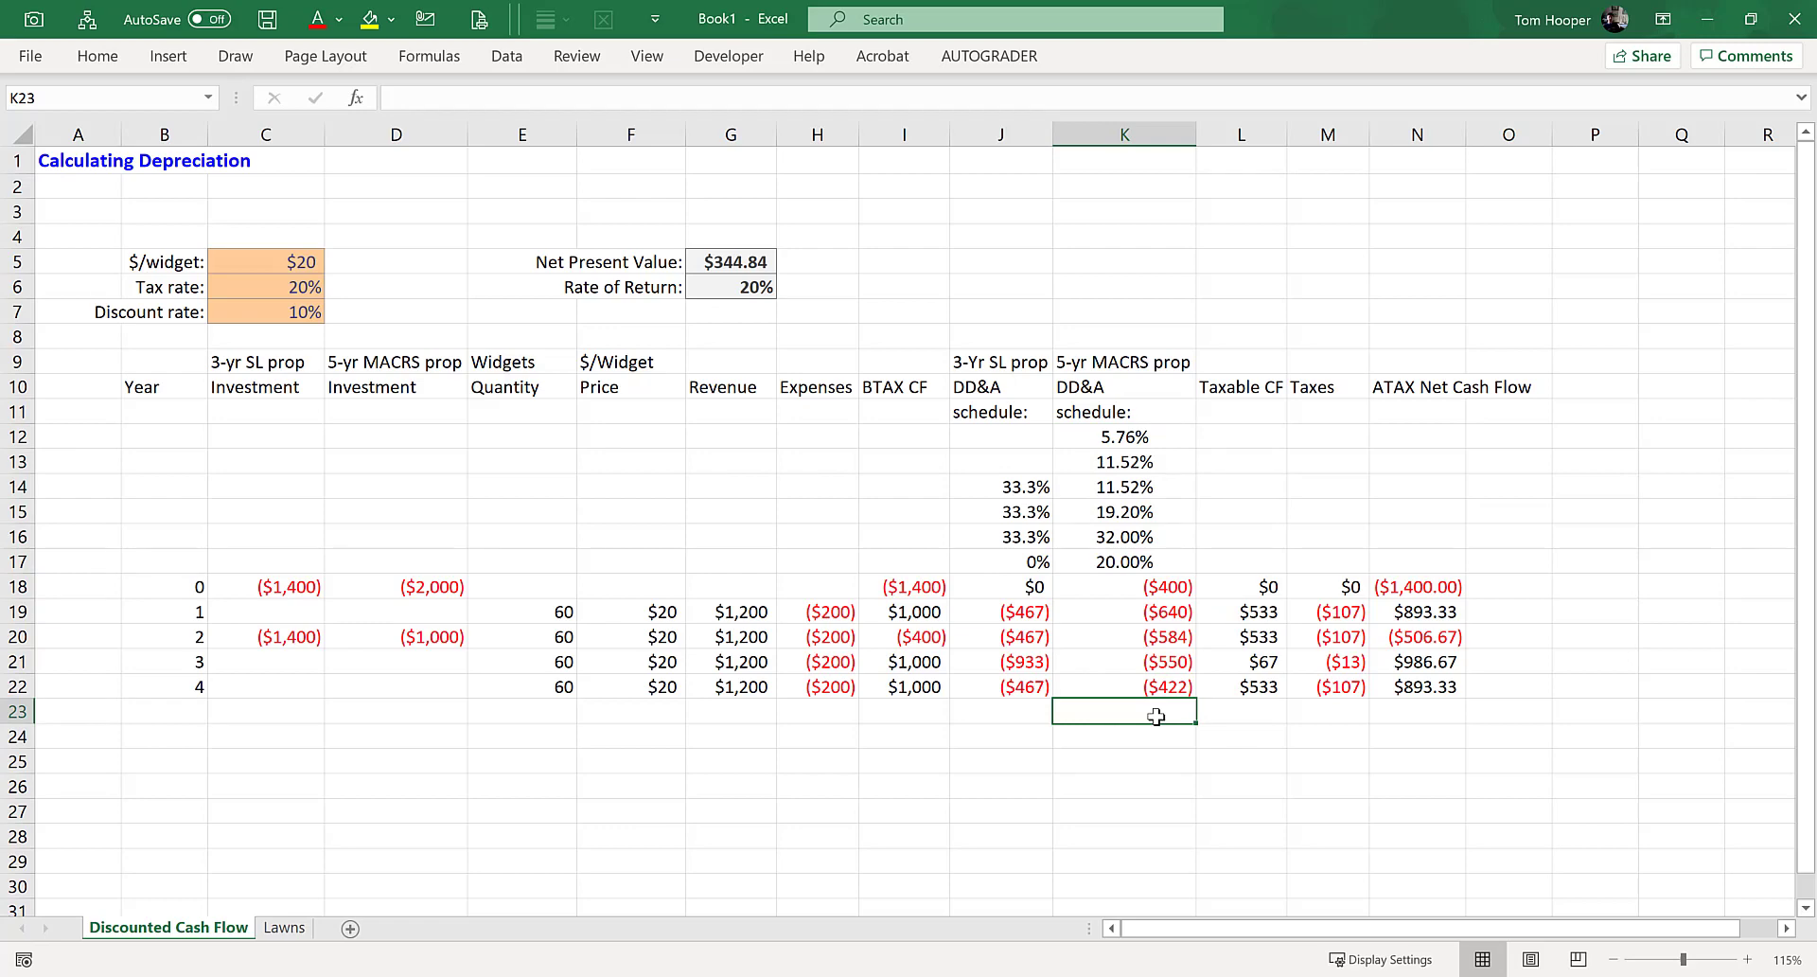
pyautogui.click(1124, 361)
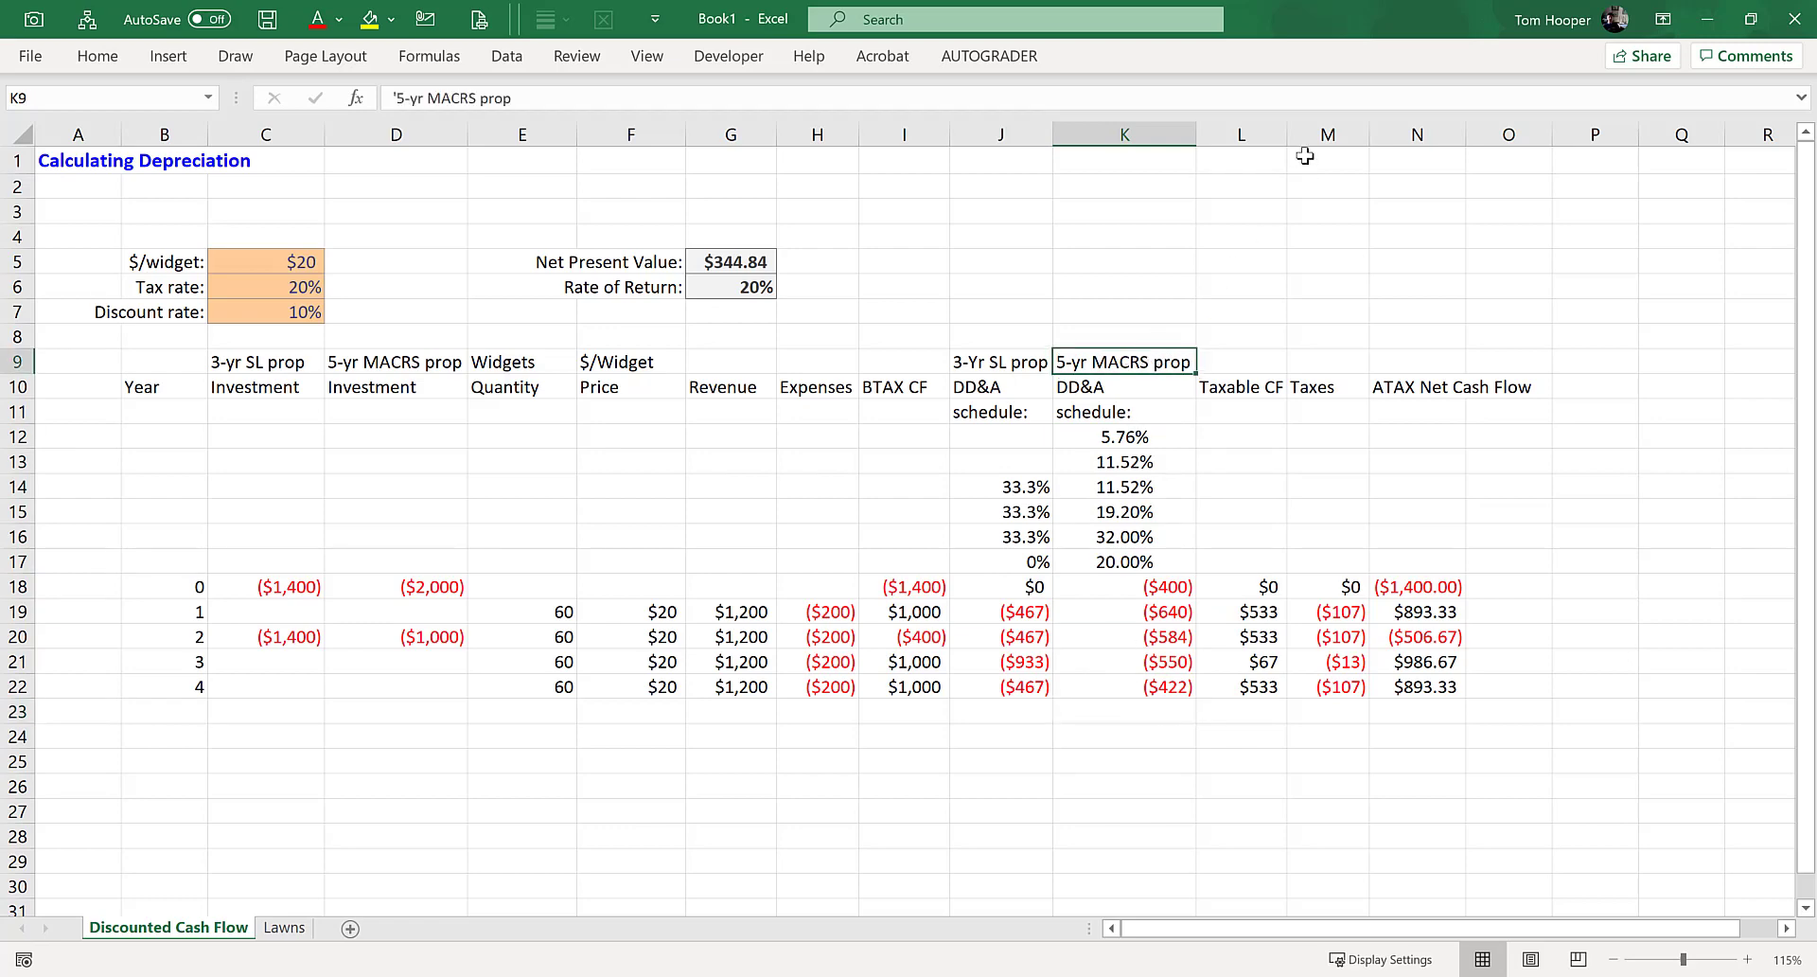
pyautogui.click(1263, 133)
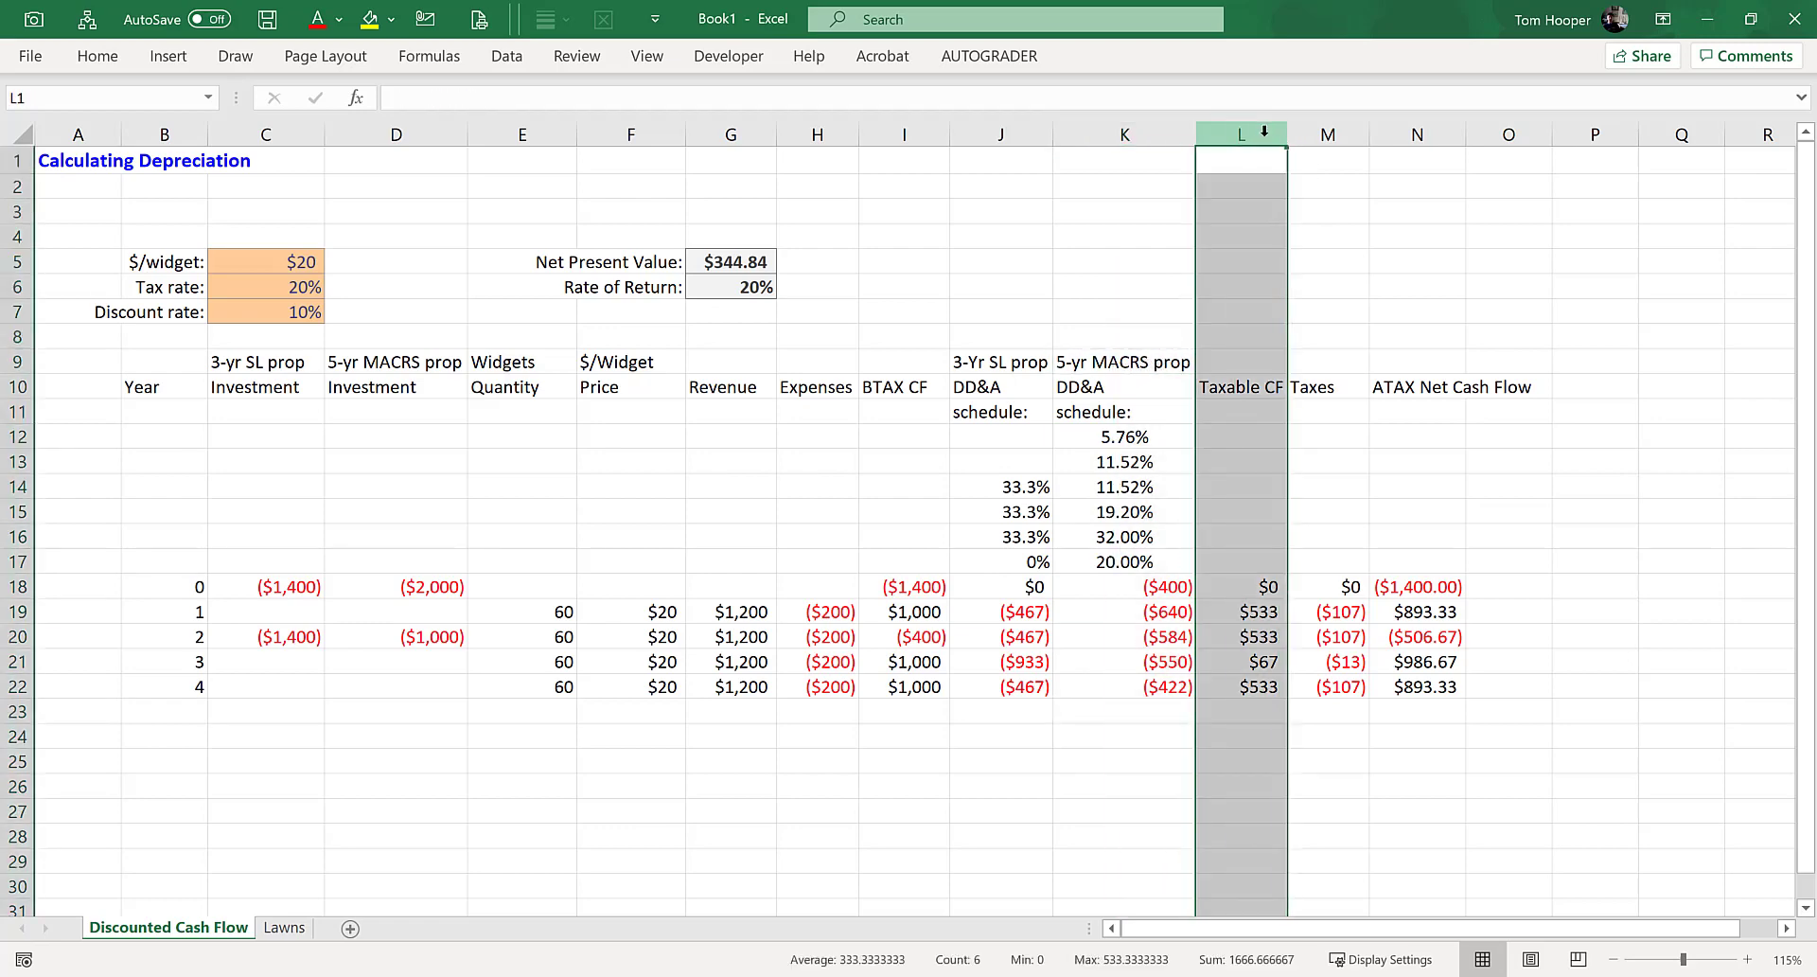
# - Insert a column before Widgets Quantity and give it copied investment headings, retitled "7-yr MACRS prop" in E9
pyautogui.click(539, 134)
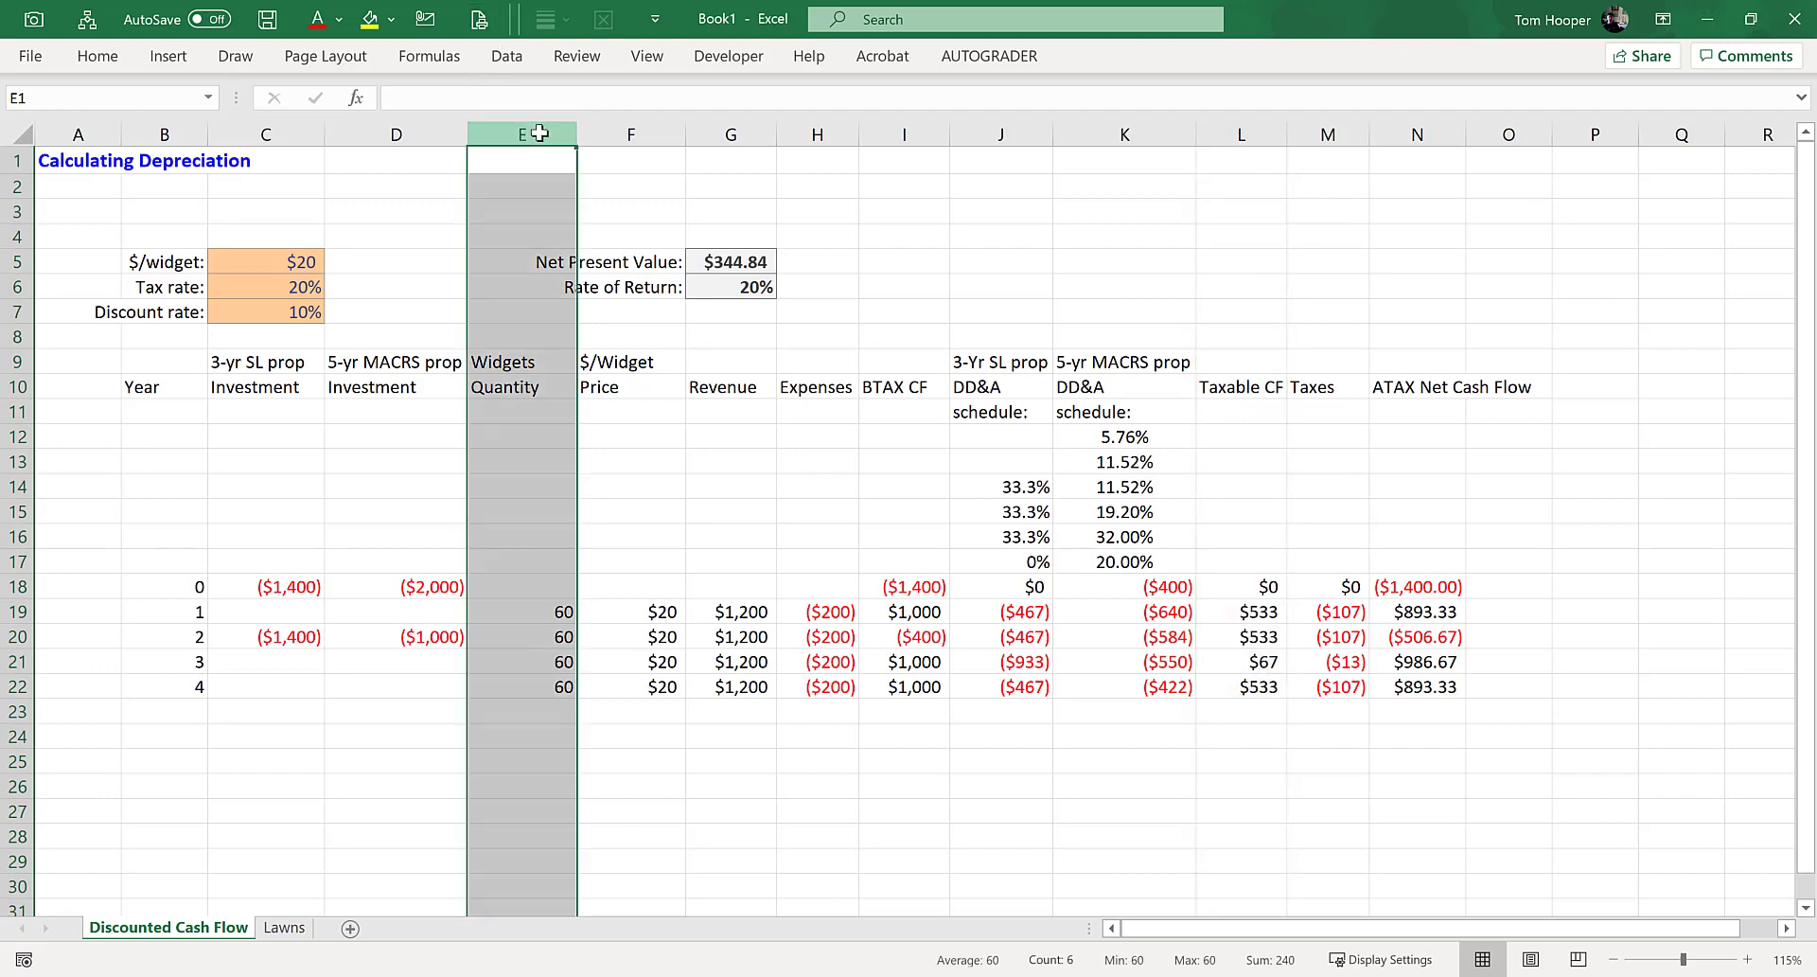
pyautogui.hotkey('ctrl', 'shift', '+')
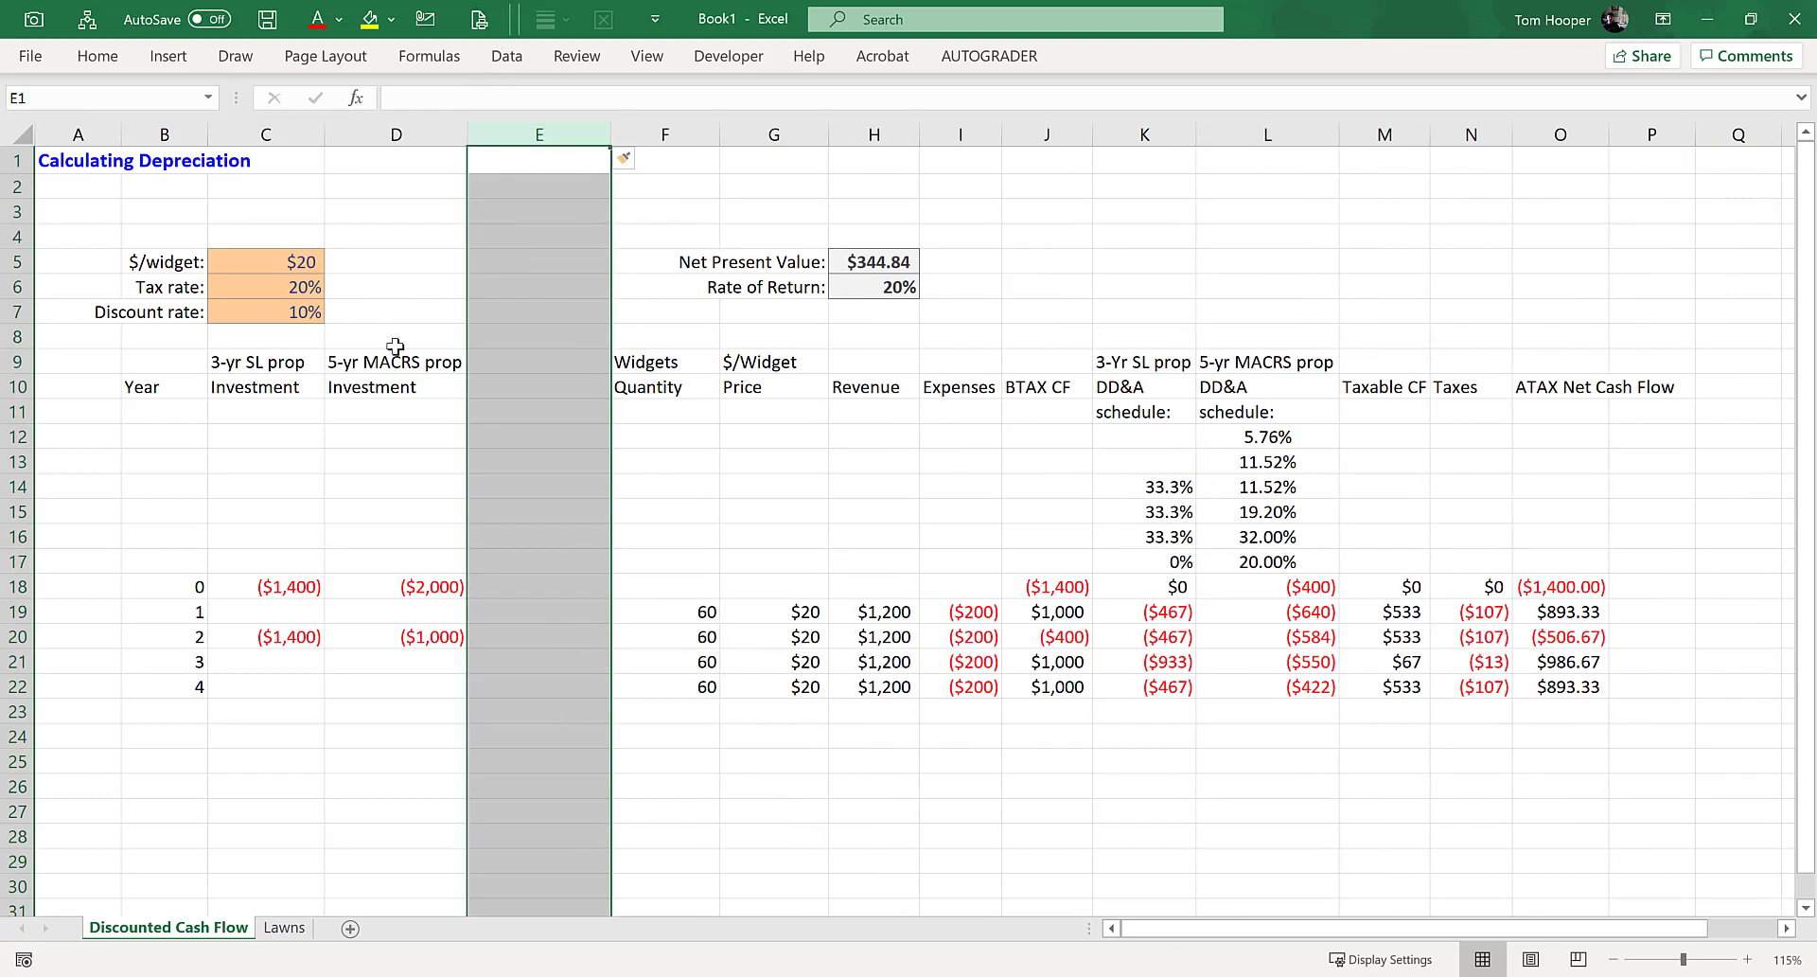
pyautogui.moveTo(391, 360); pyautogui.dragTo(540, 390)
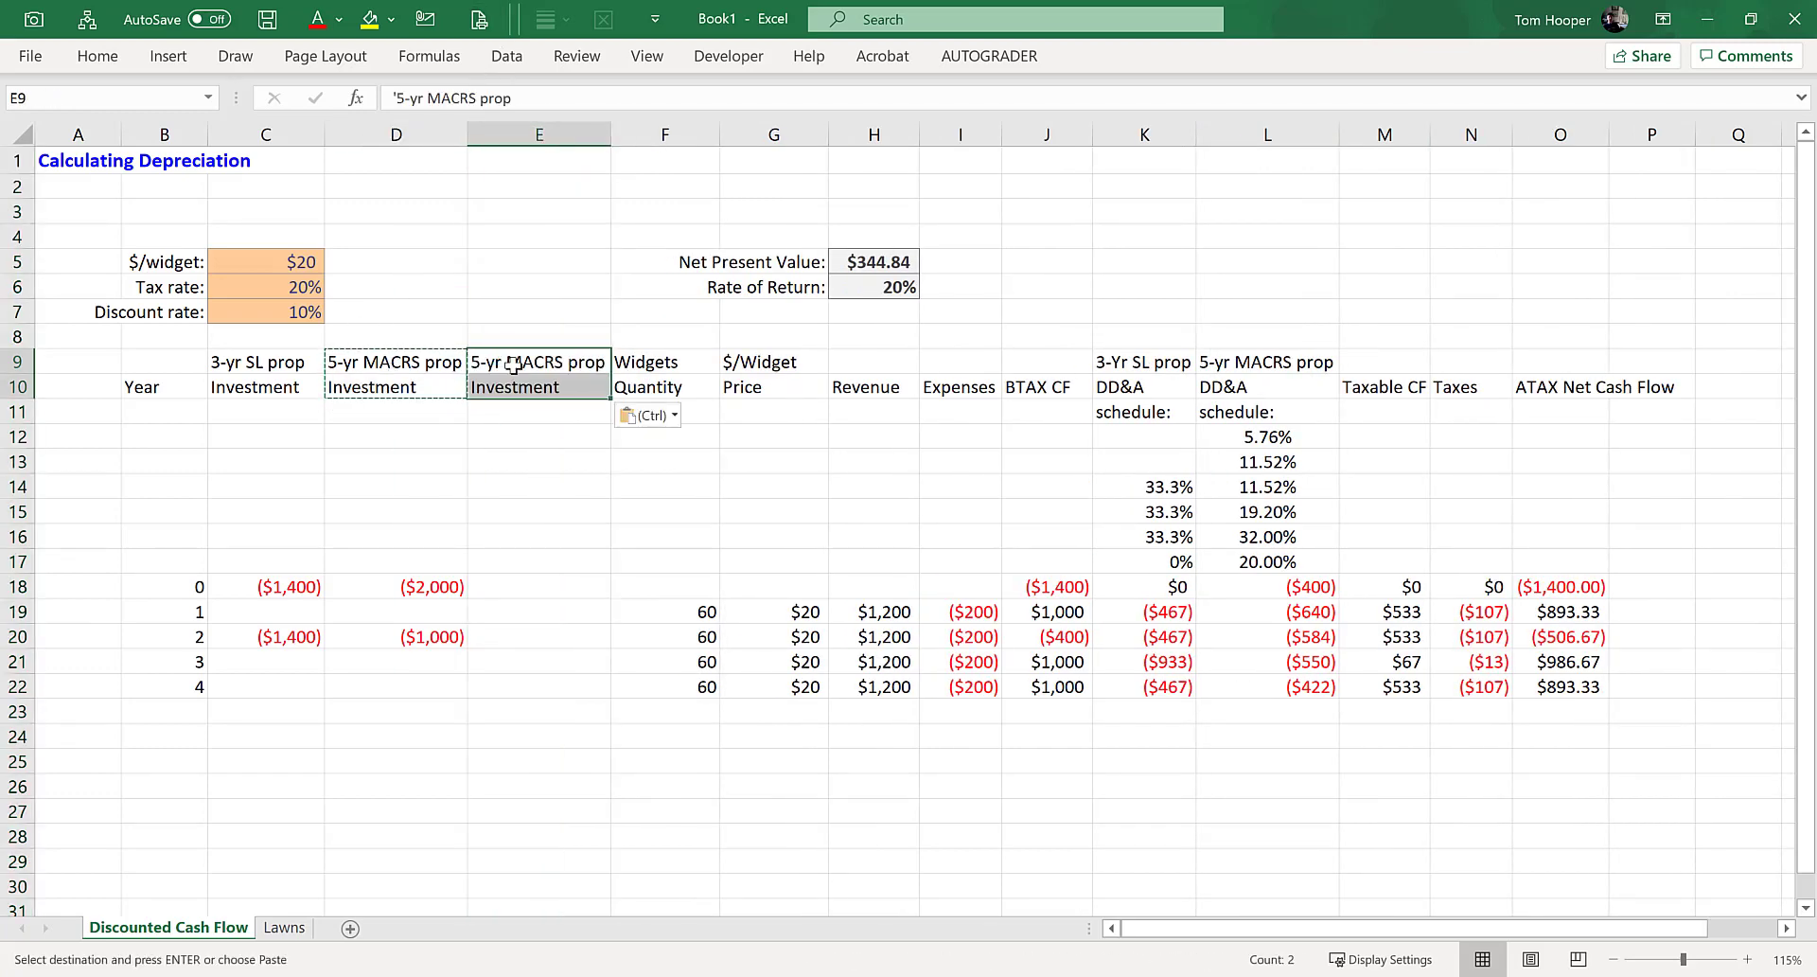
pyautogui.doubleClick(490, 360)
pyautogui.press('BackSpace')
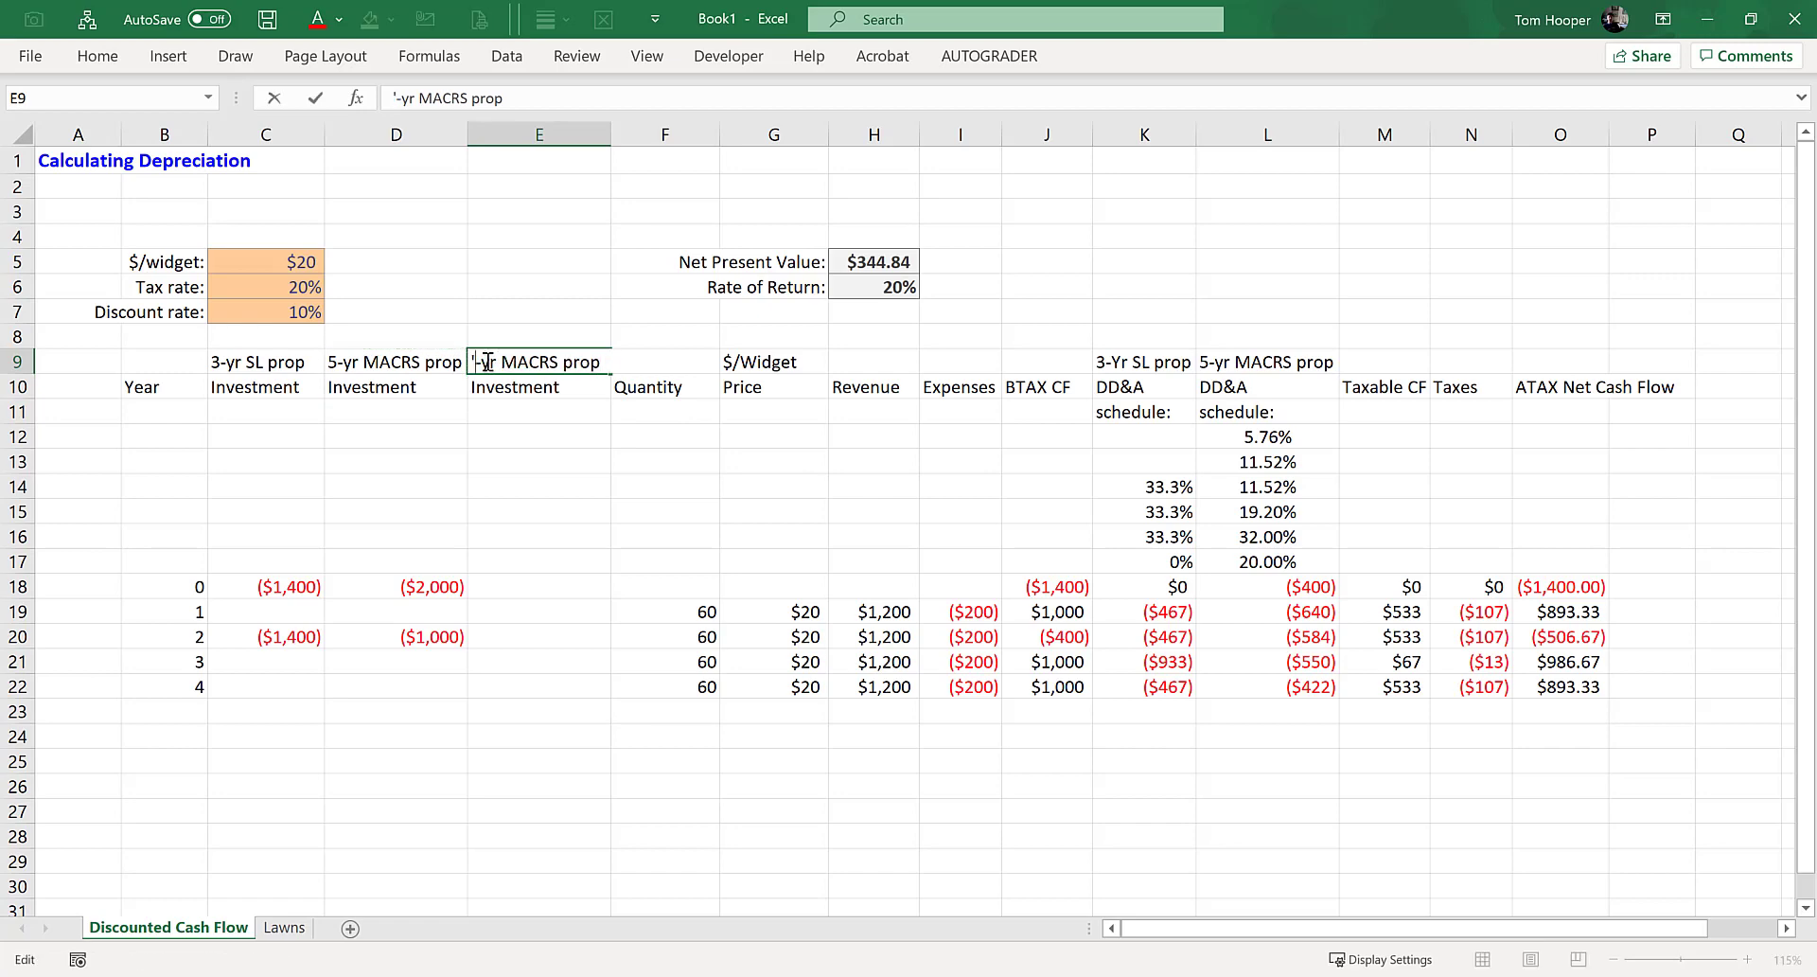
pyautogui.write('7')
pyautogui.press('Return')
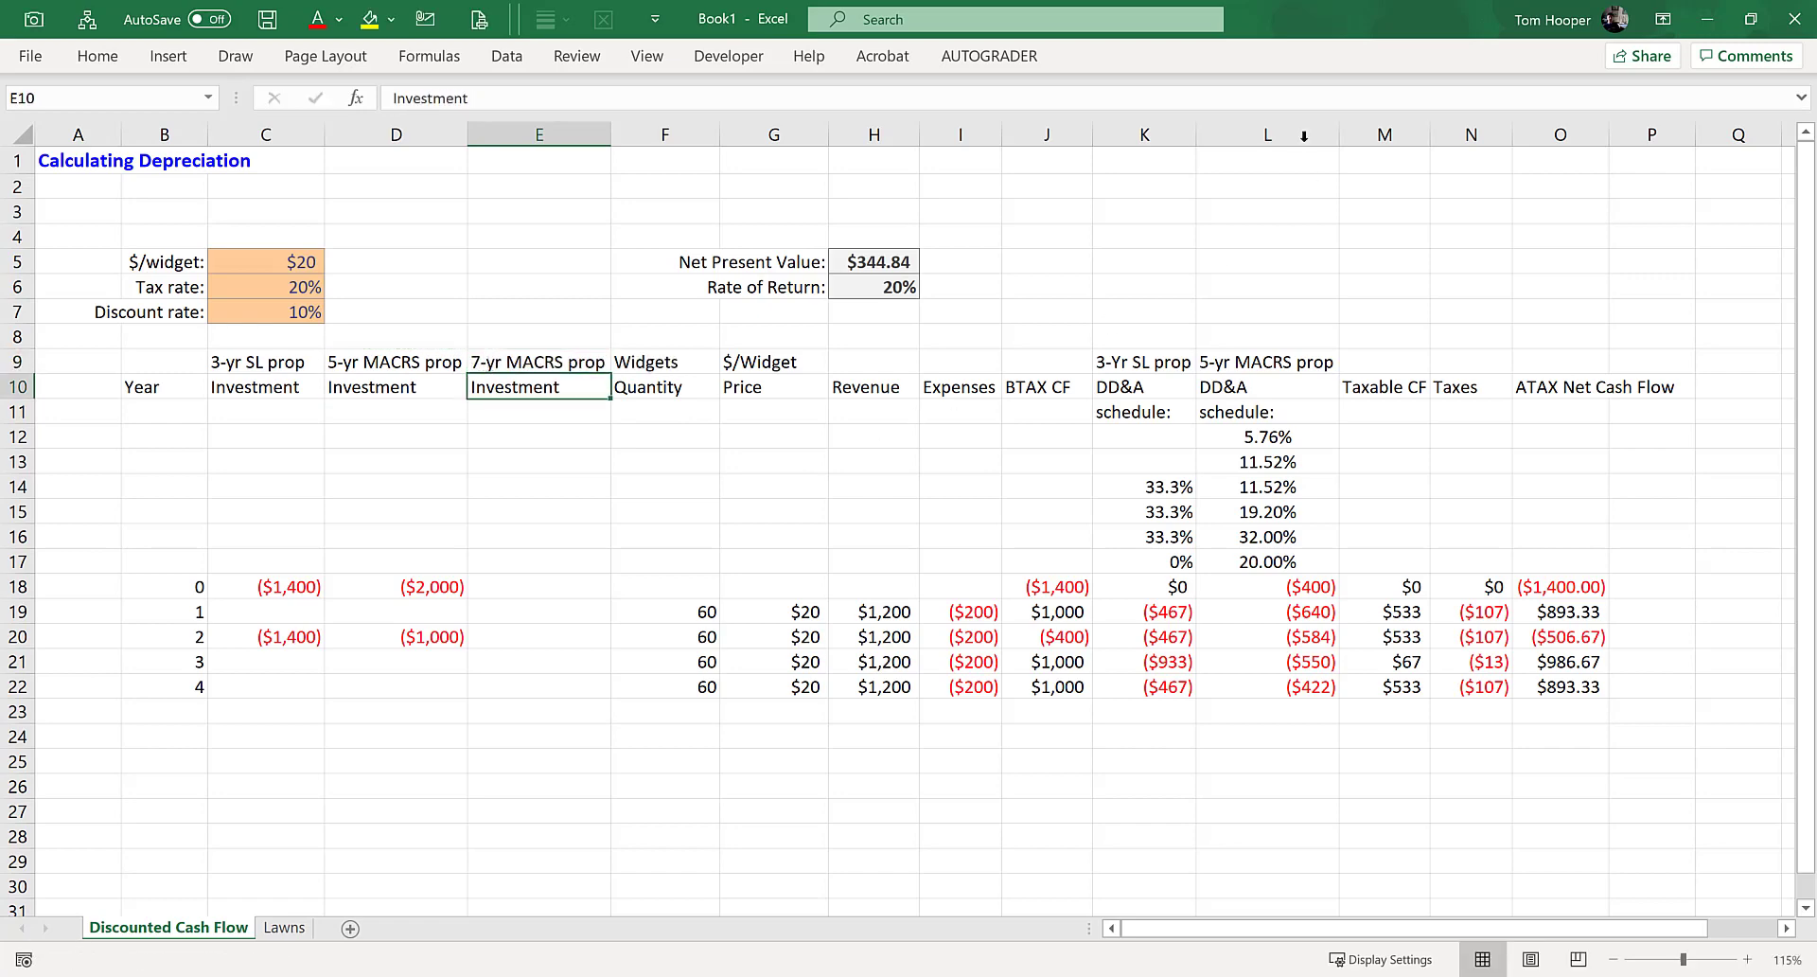
# - Insert a column before Taxable CF, copy the 5-yr MACRS DD&A schedule headings into it and retitle M9 "7-yr MACRS prop"
pyautogui.click(1382, 135)
pyautogui.hotkey('ctrl', 'shift', '+')
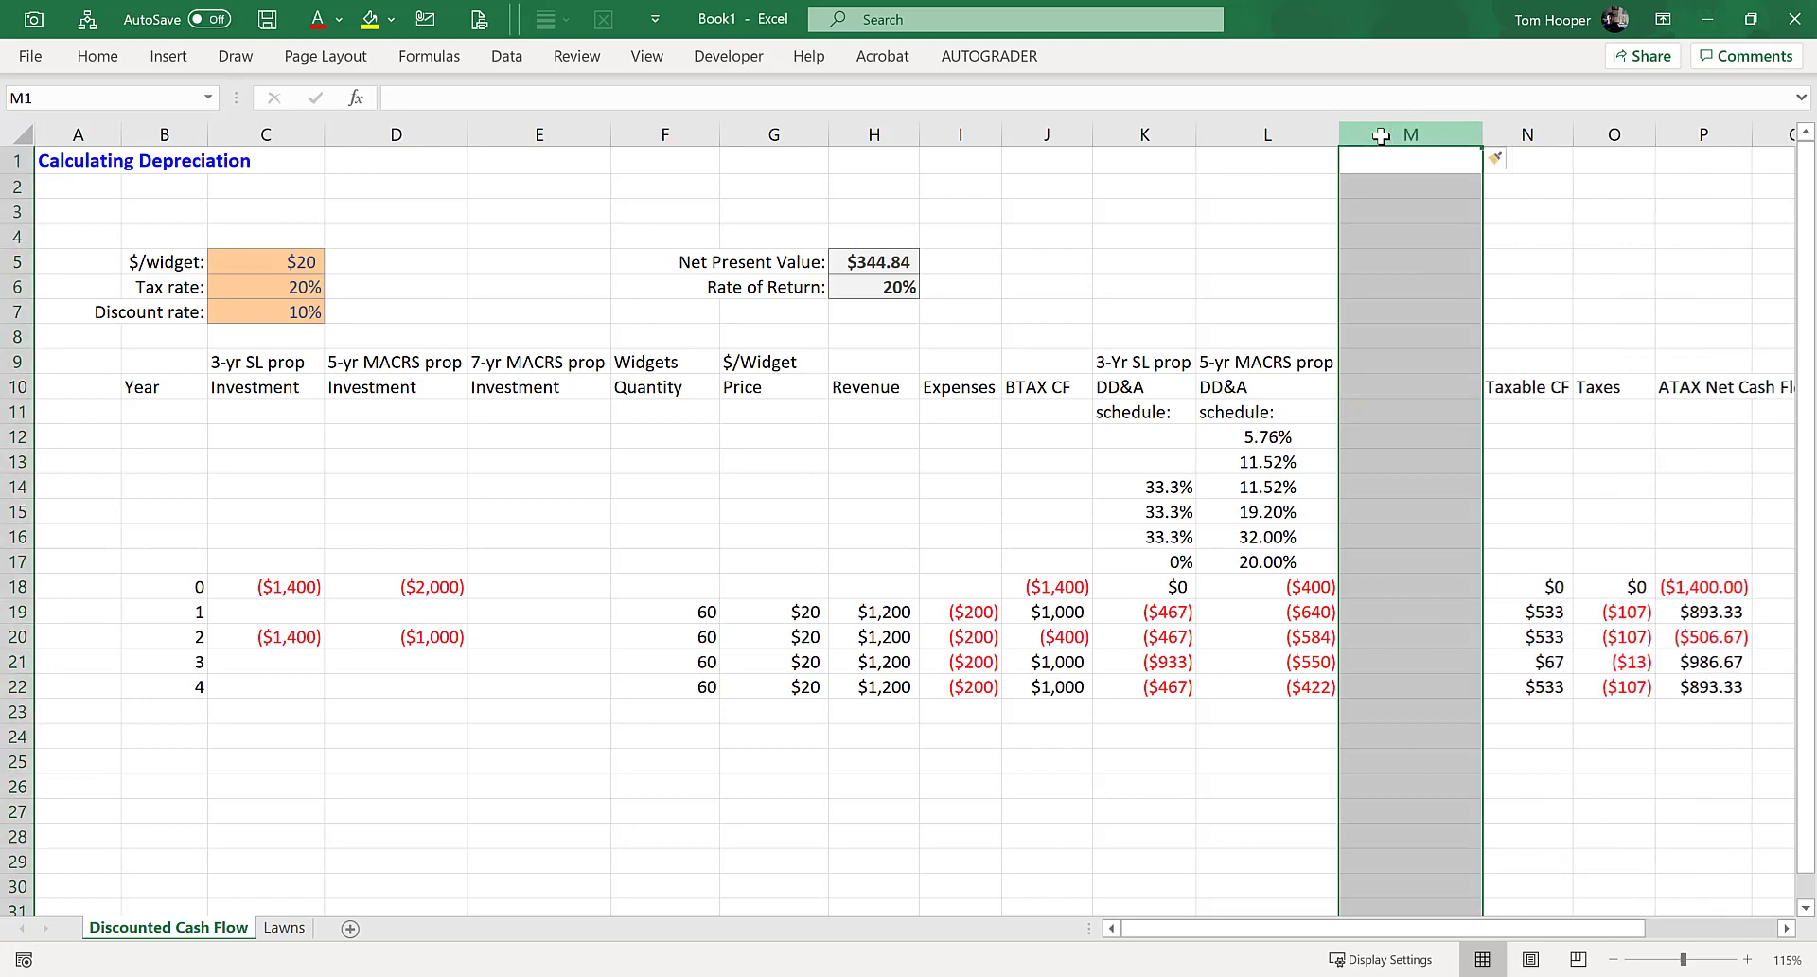
pyautogui.moveTo(1258, 362); pyautogui.dragTo(1259, 414)
pyautogui.hotkey('ctrl', 'c')
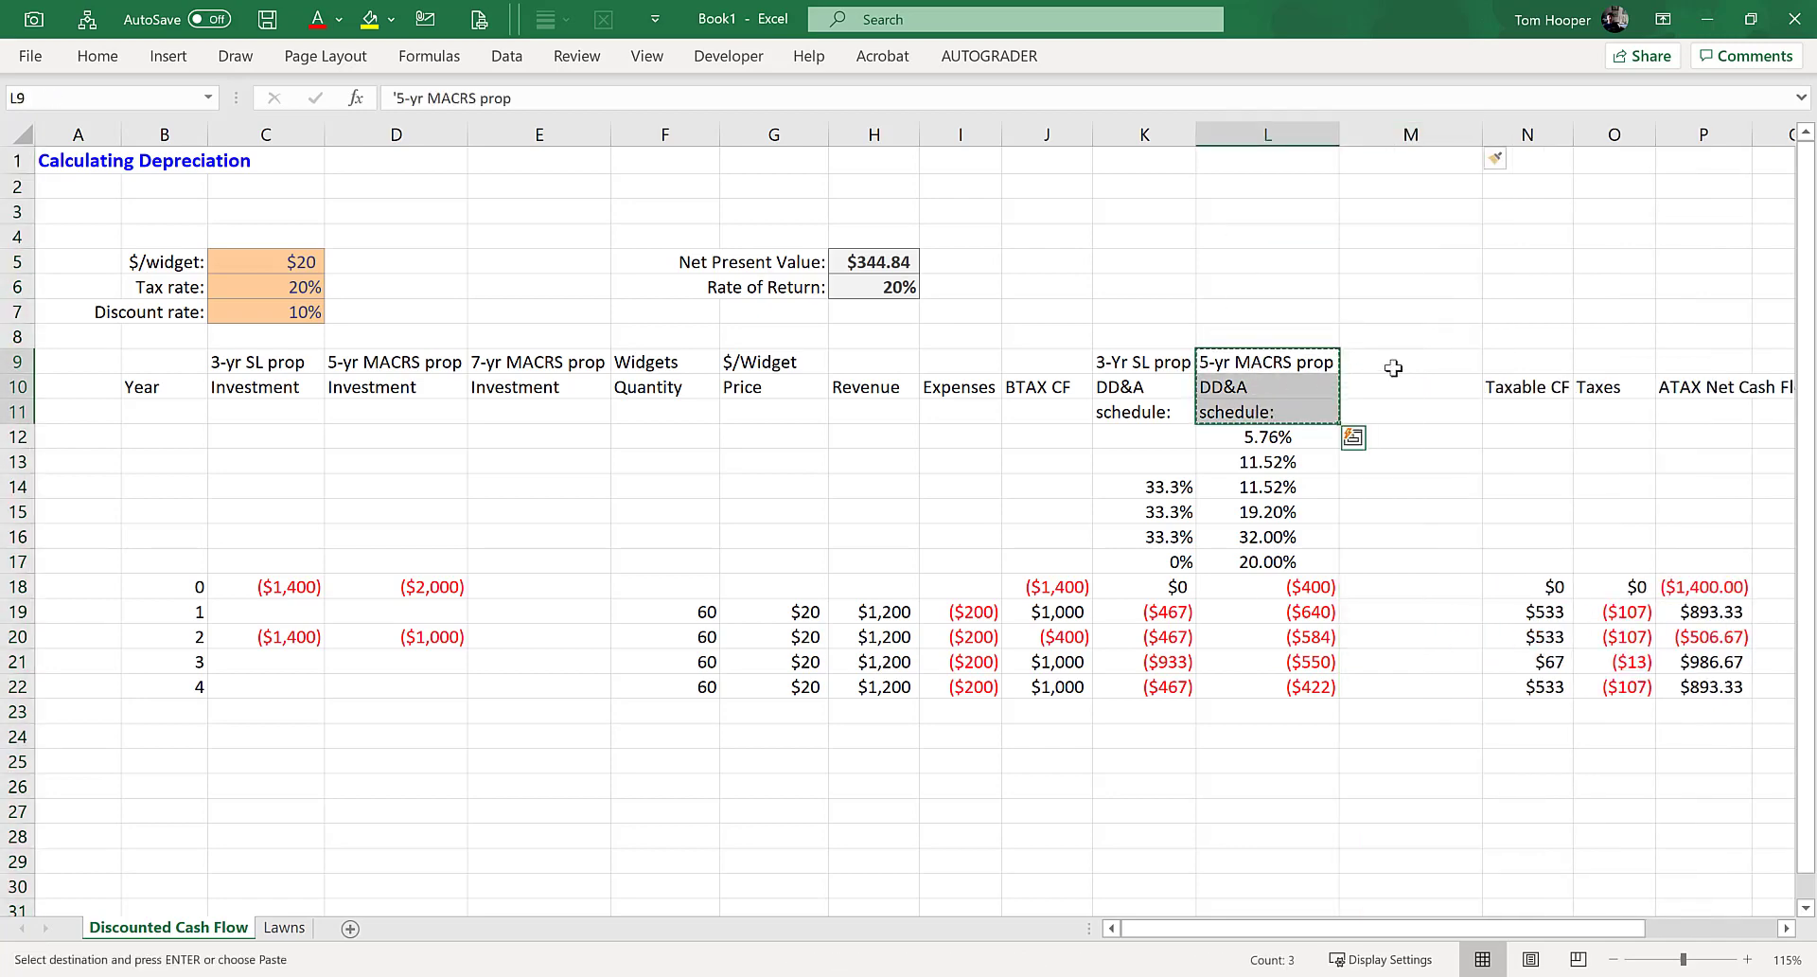
pyautogui.click(1353, 363)
pyautogui.hotkey('ctrl', 'v')
pyautogui.doubleClick(1351, 362)
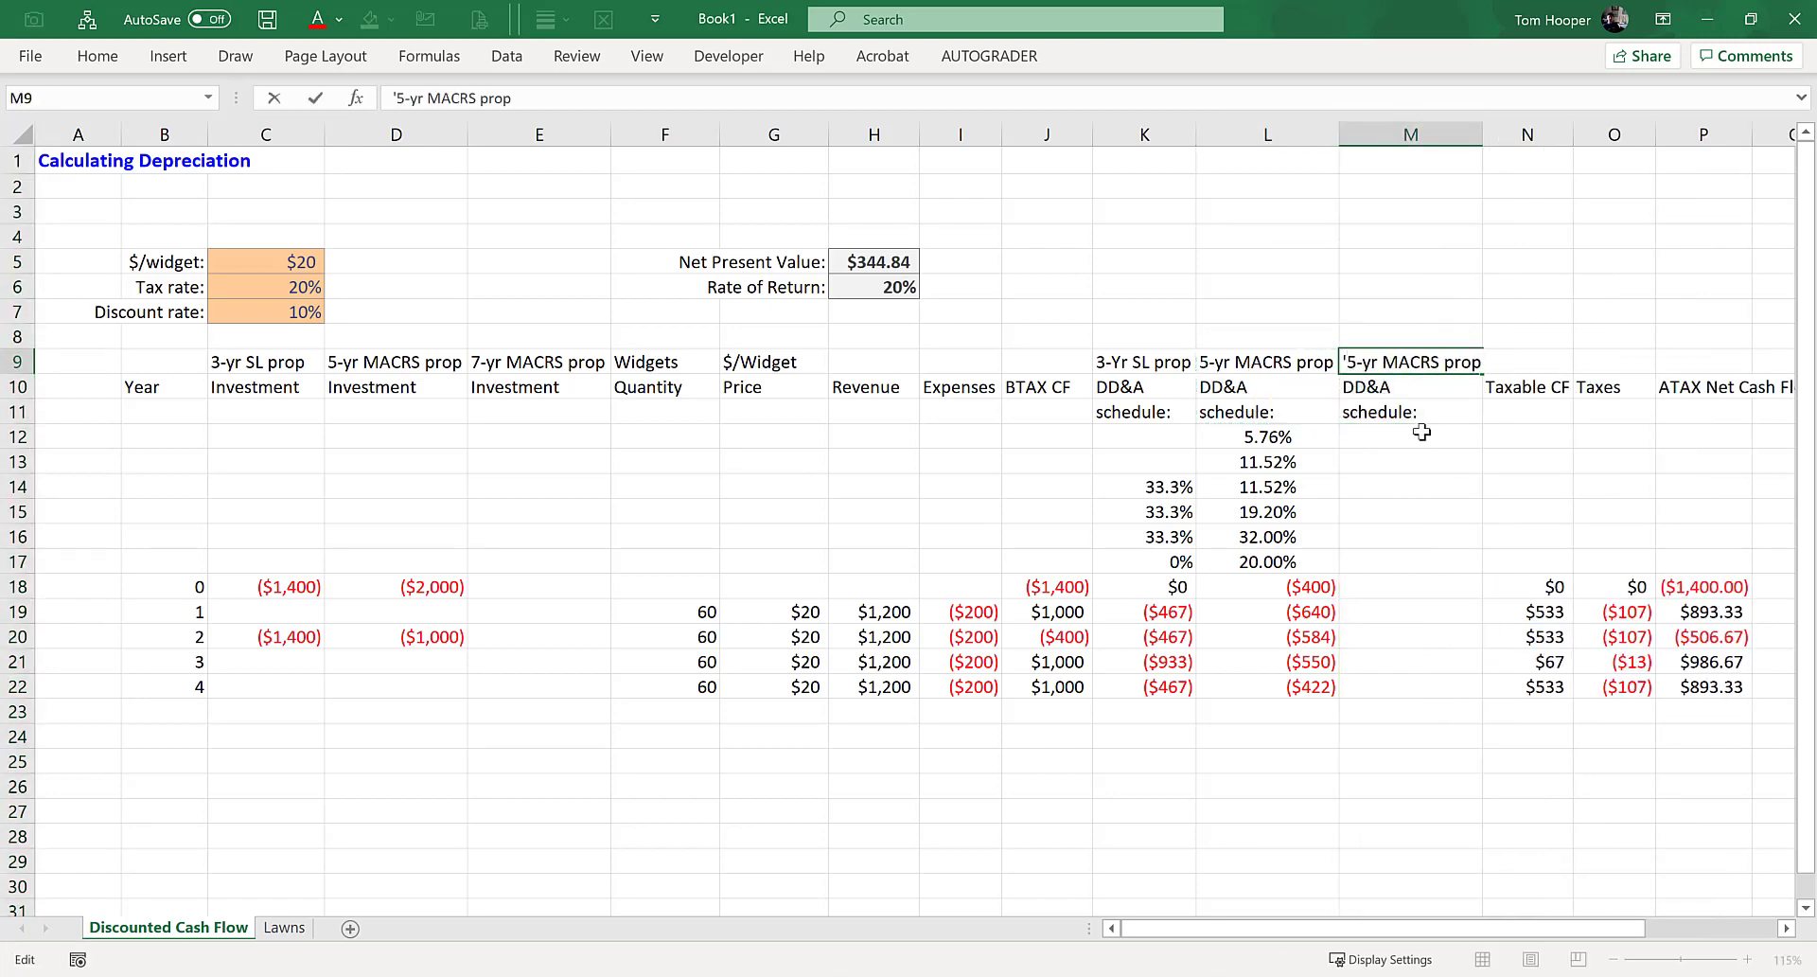
pyautogui.press('Delete')
pyautogui.write('7')
pyautogui.press('Return')
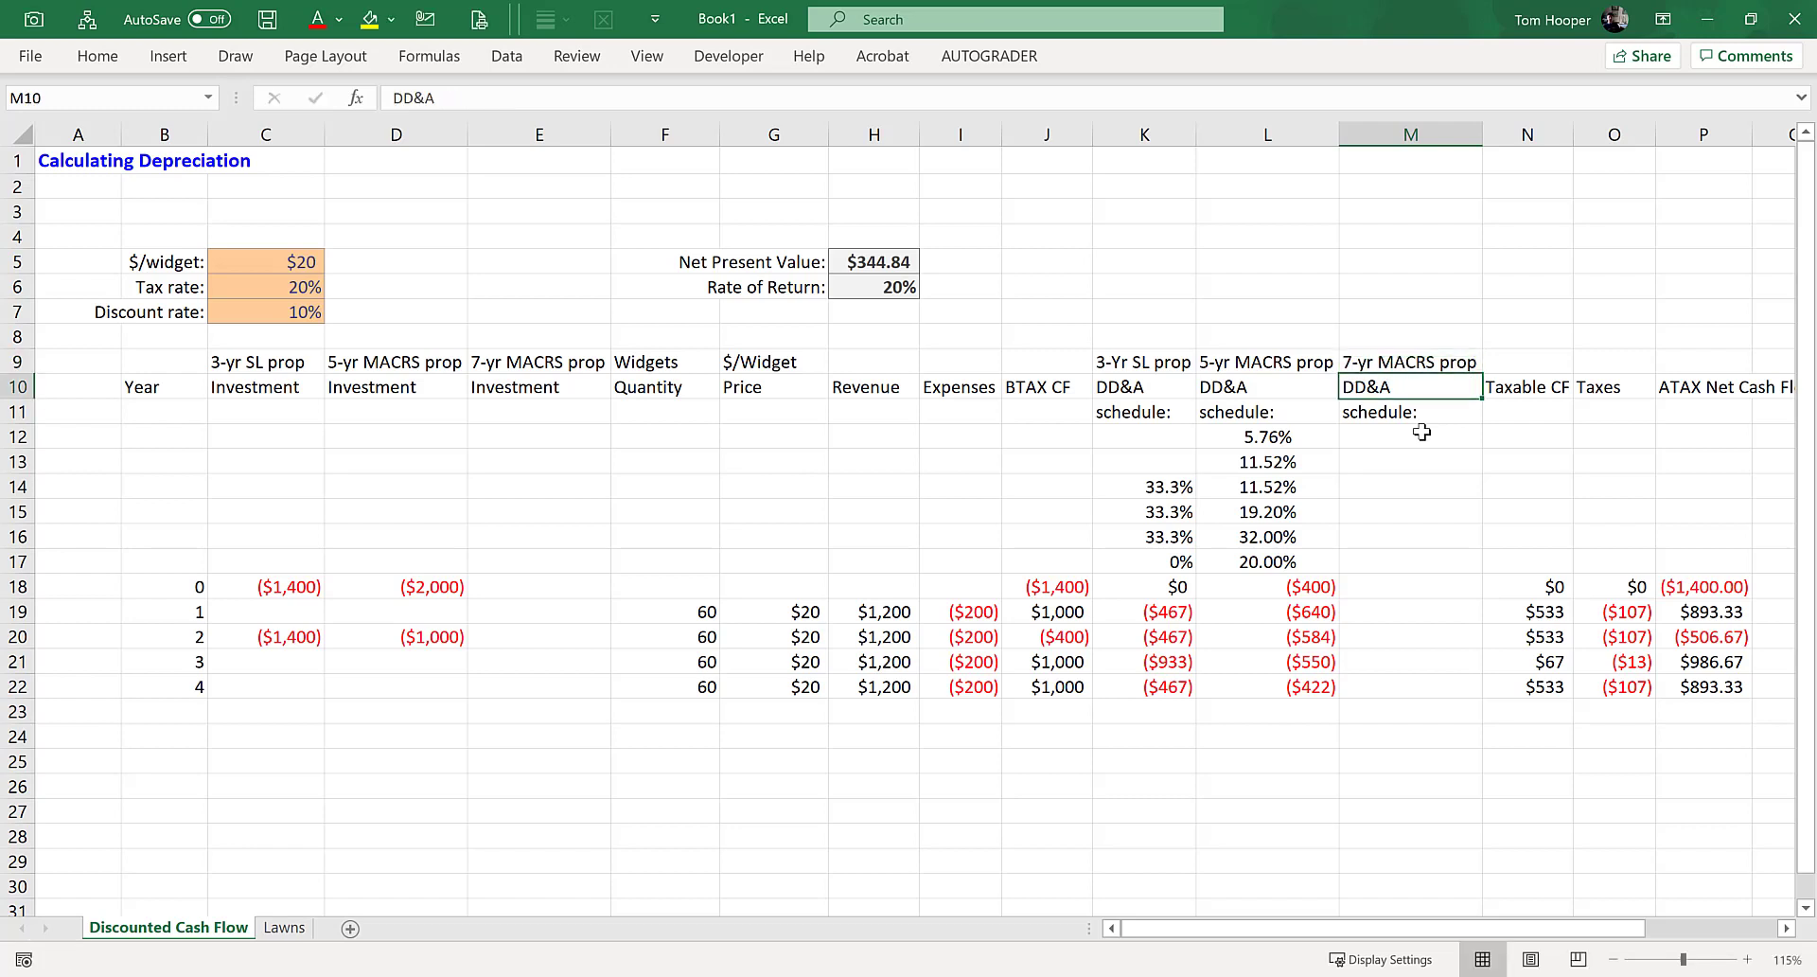
# - Insert two rows above the schedules and paste the 7-Year MACRS percentages from DDA Methods.xlsx into M12:M19 in reverse order
pyautogui.click(1422, 436)
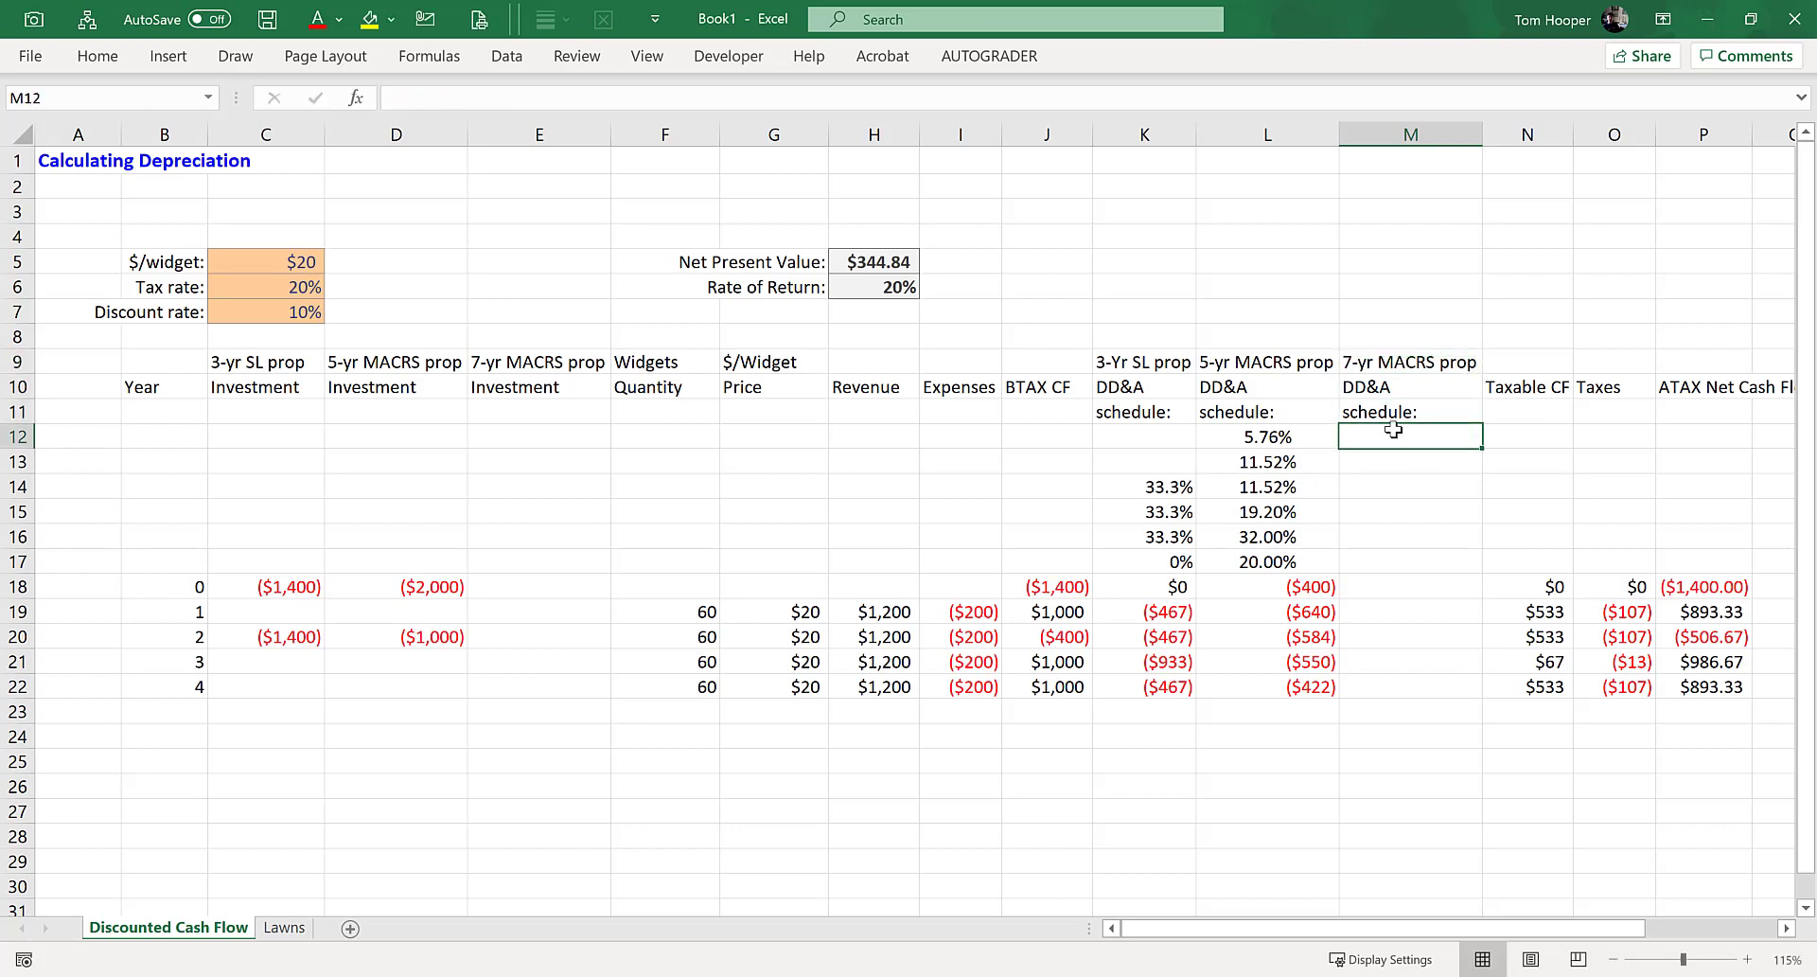
pyautogui.moveTo(1388, 437); pyautogui.dragTo(1407, 561)
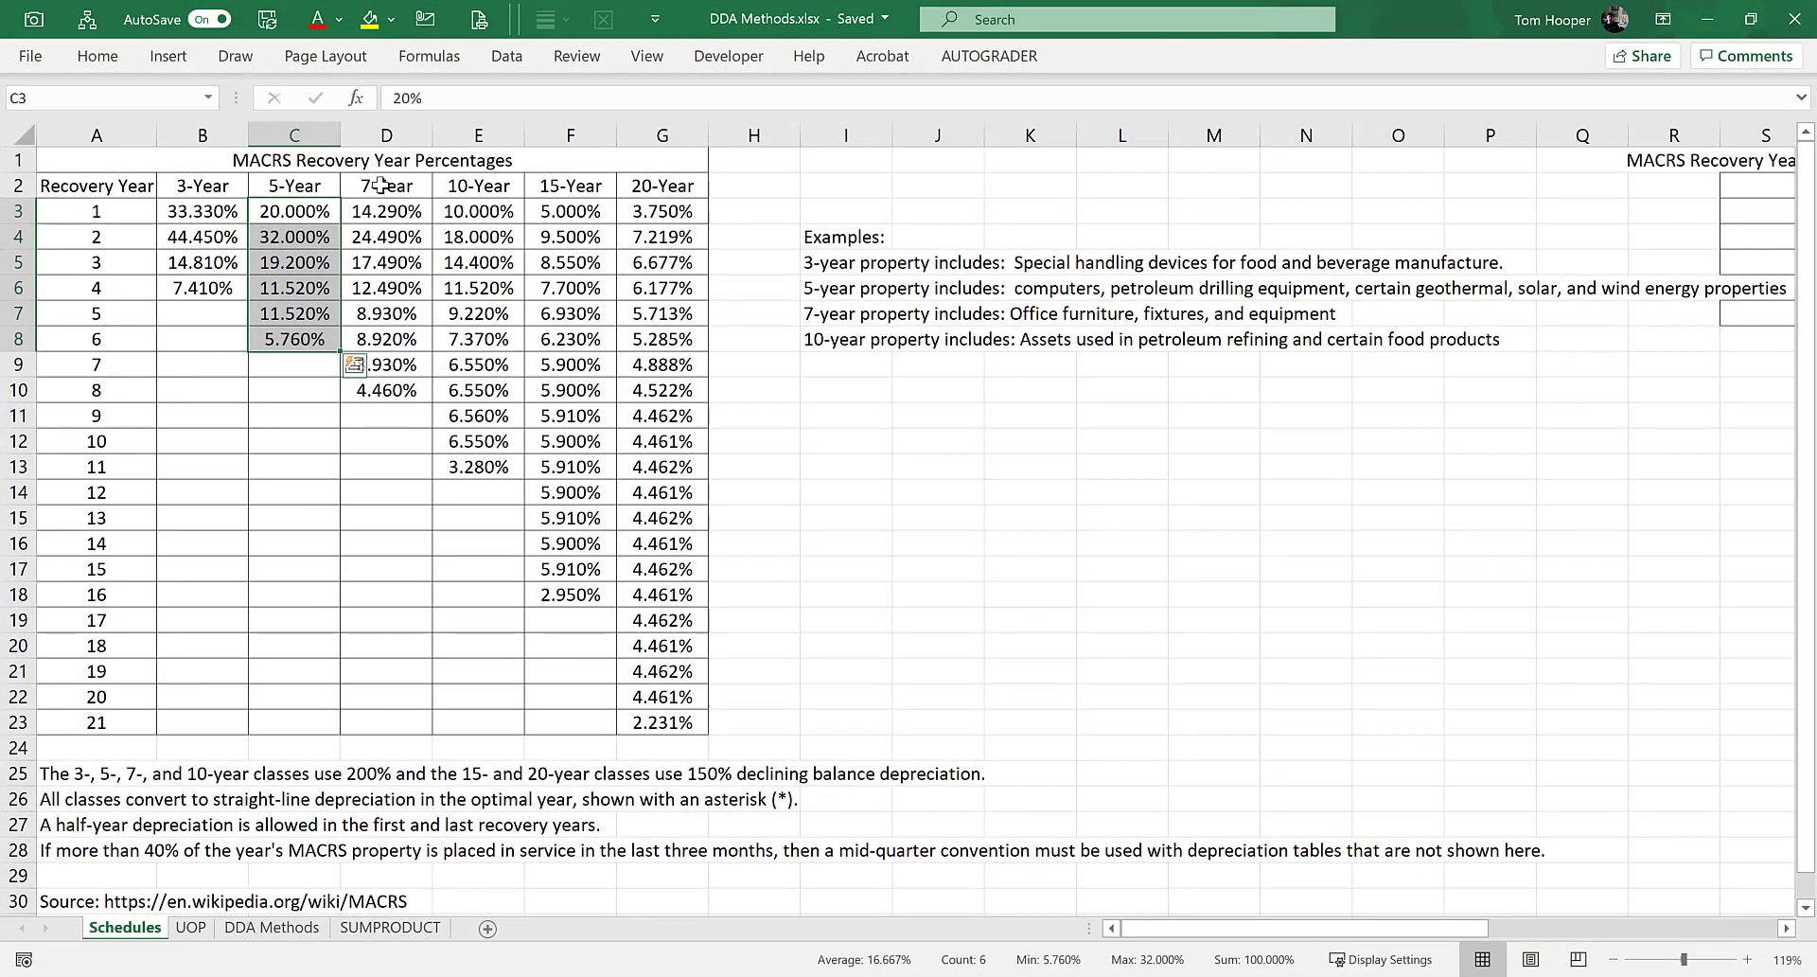
pyautogui.click(380, 216)
pyautogui.moveTo(379, 215); pyautogui.dragTo(376, 386)
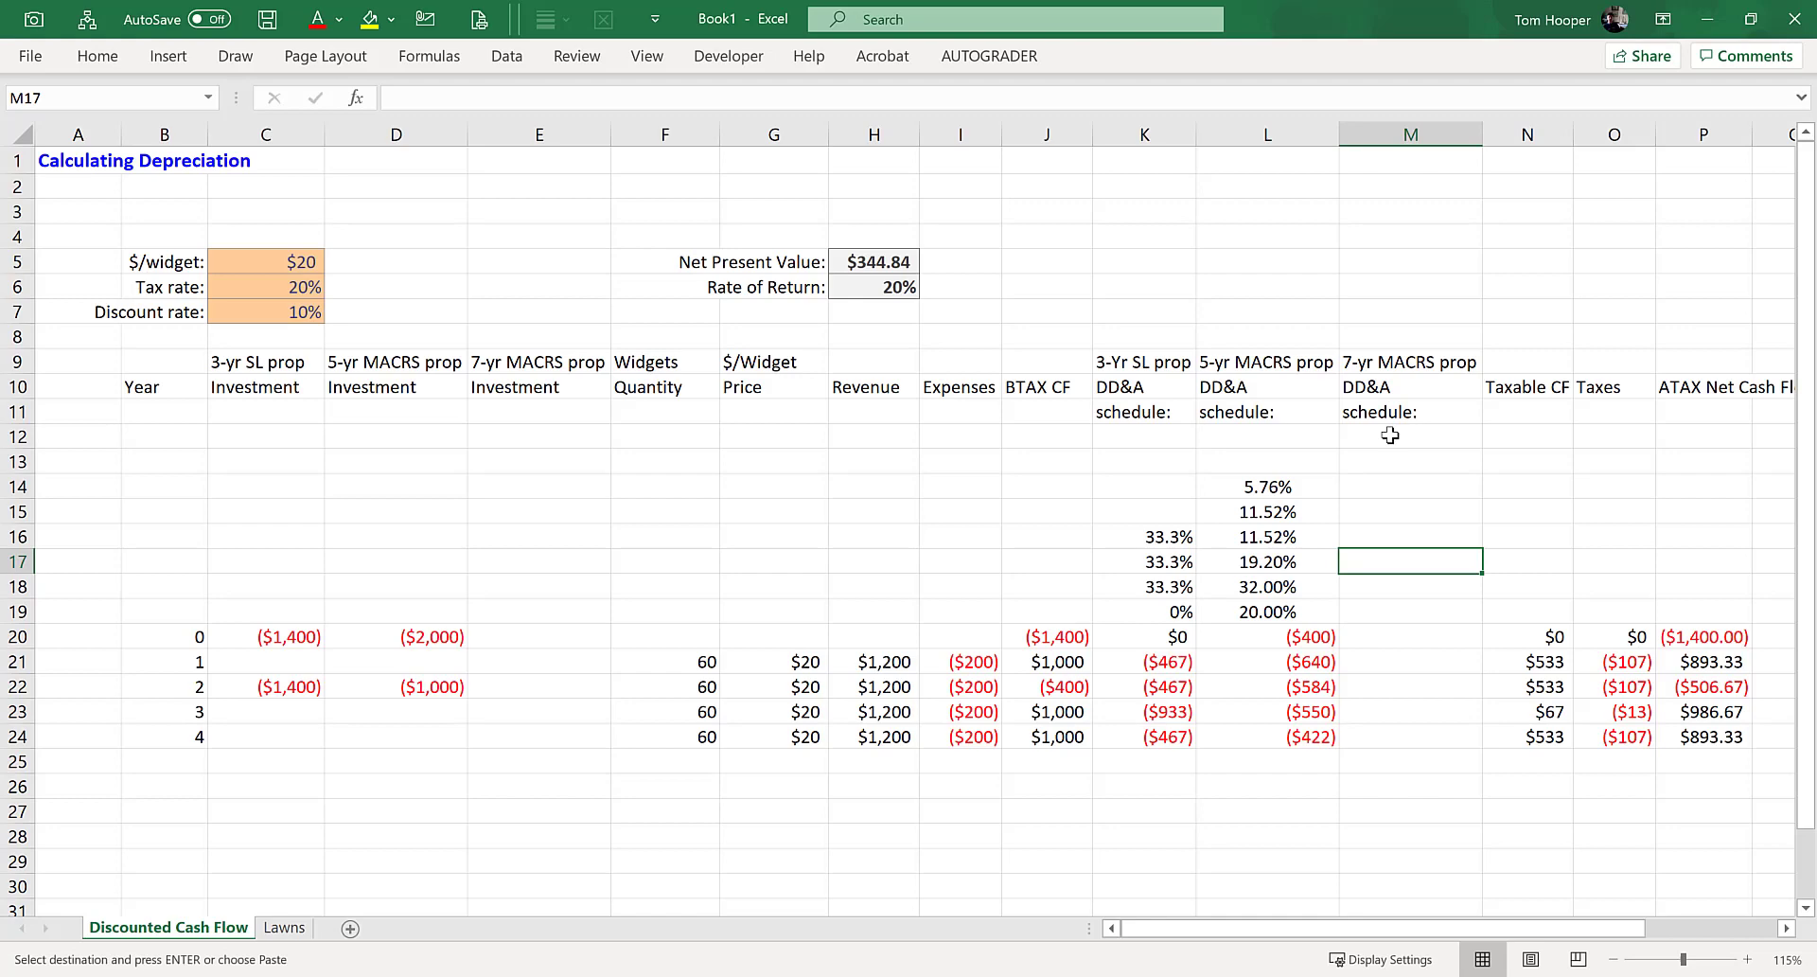
pyautogui.hotkey('ctrl', 'v')
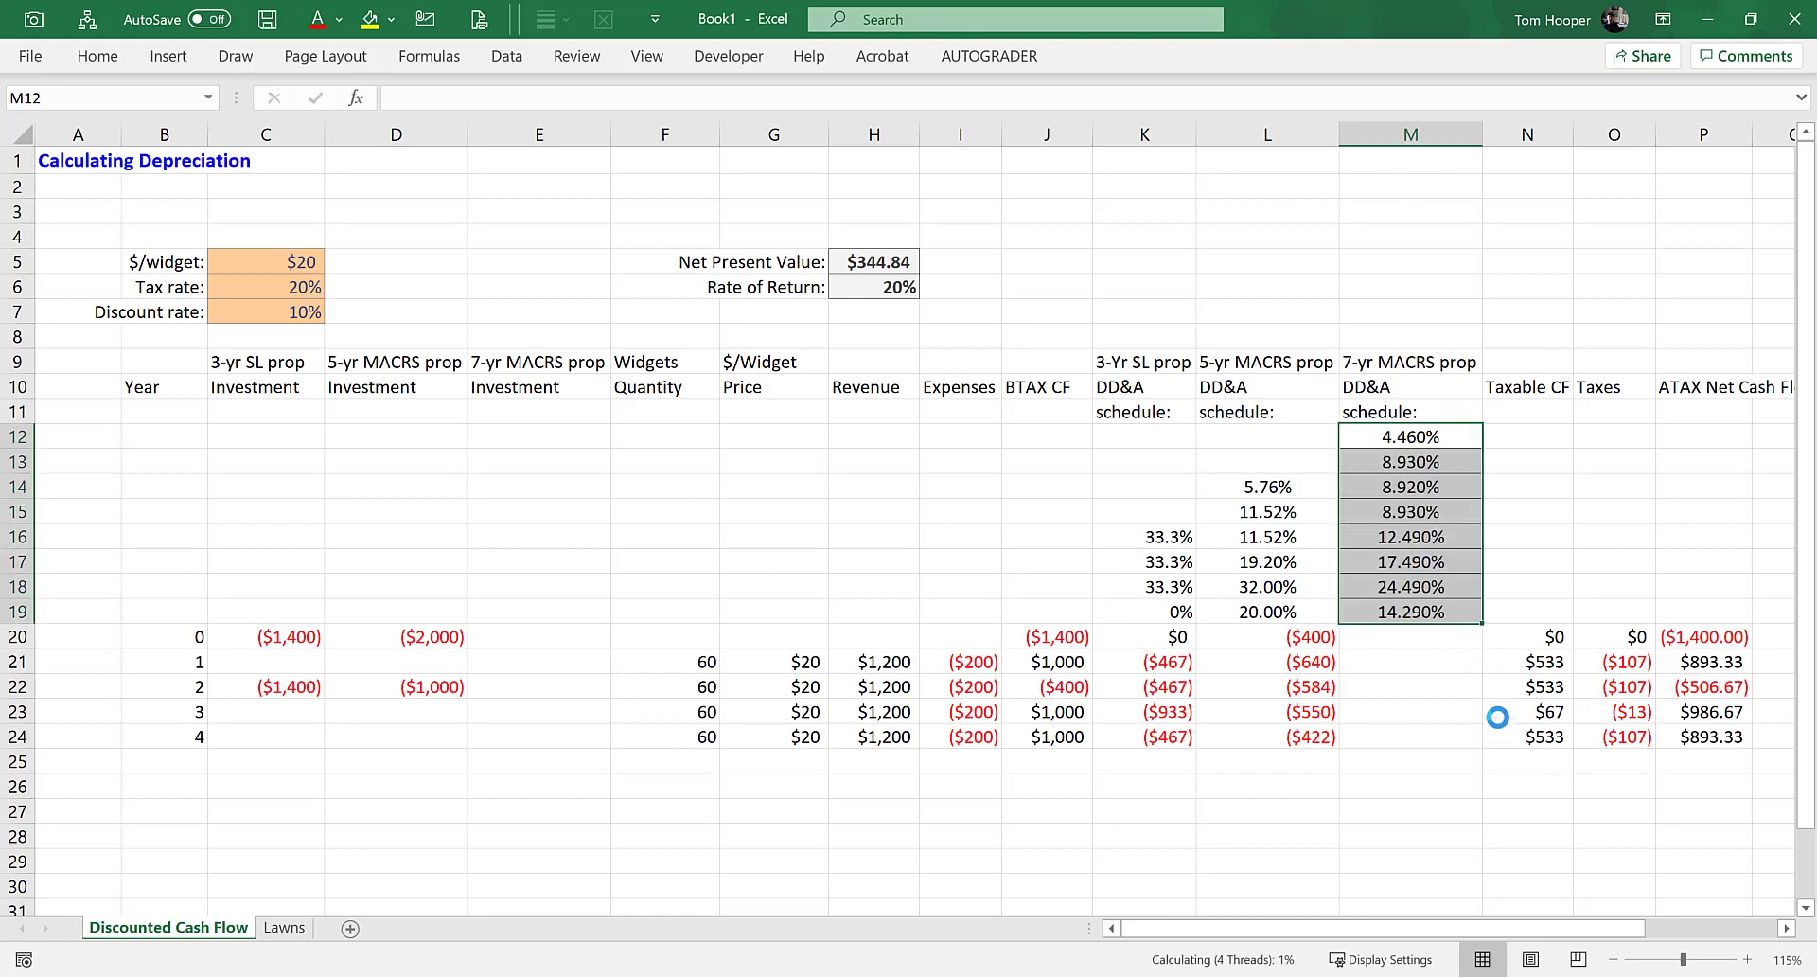
pyautogui.click(1405, 437)
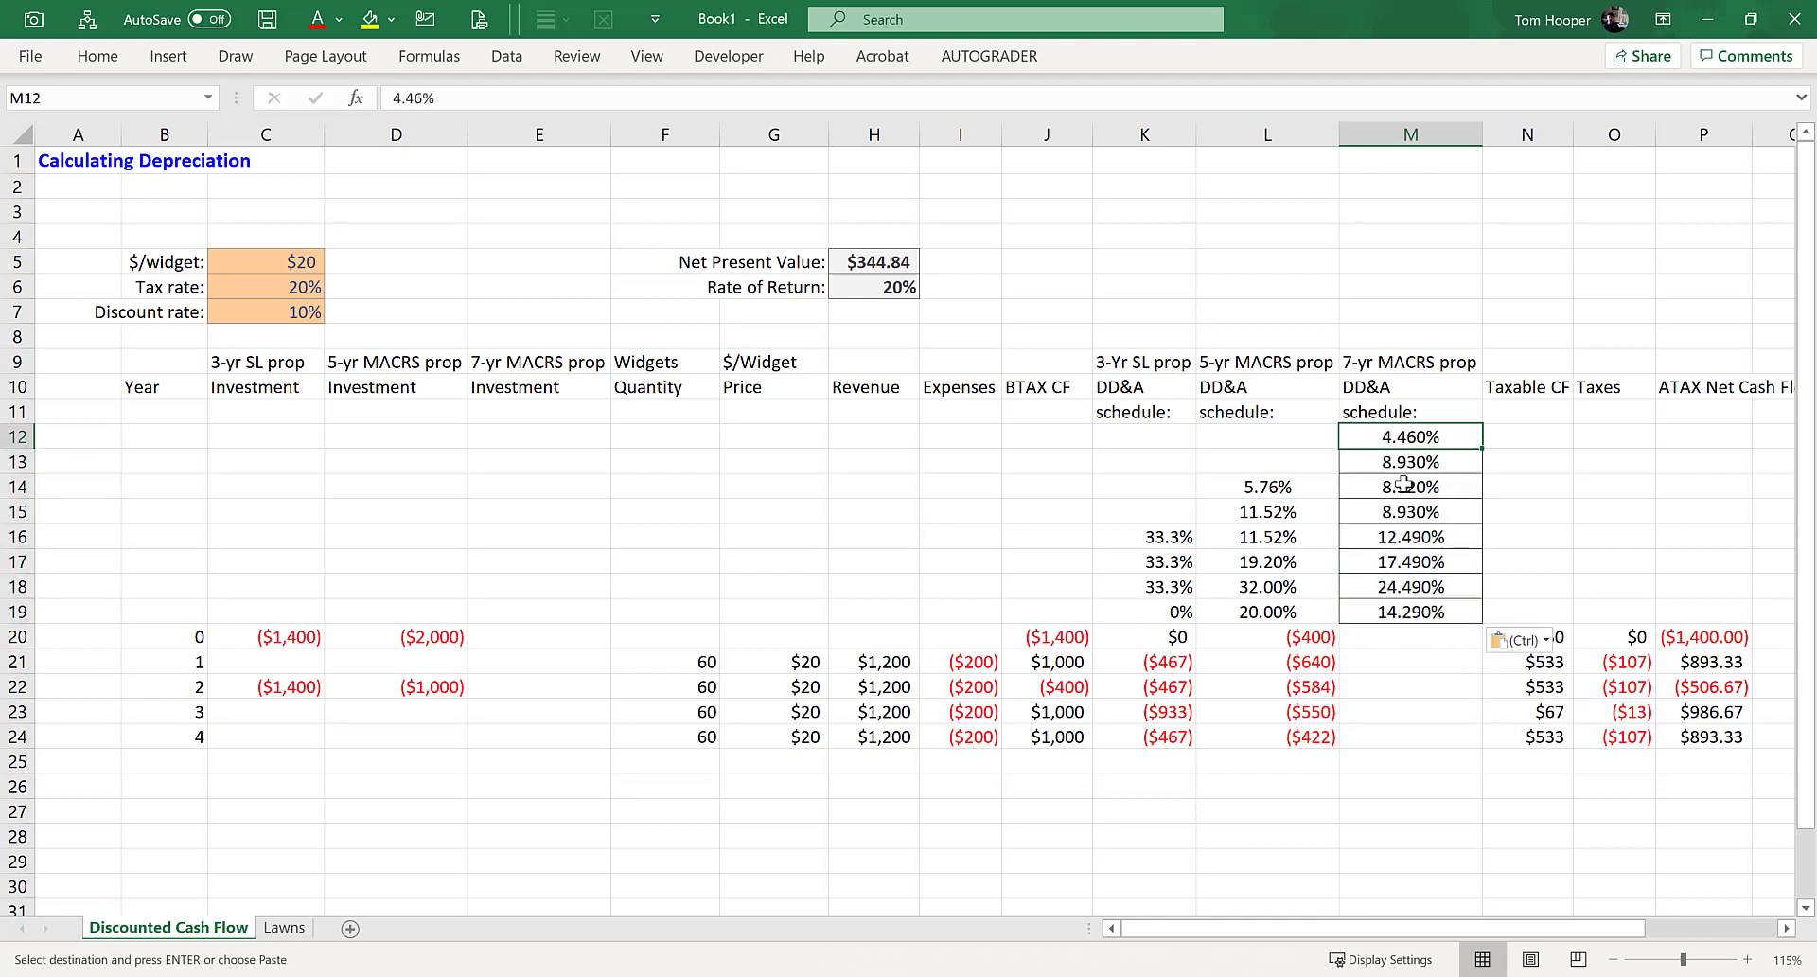
pyautogui.click(1416, 591)
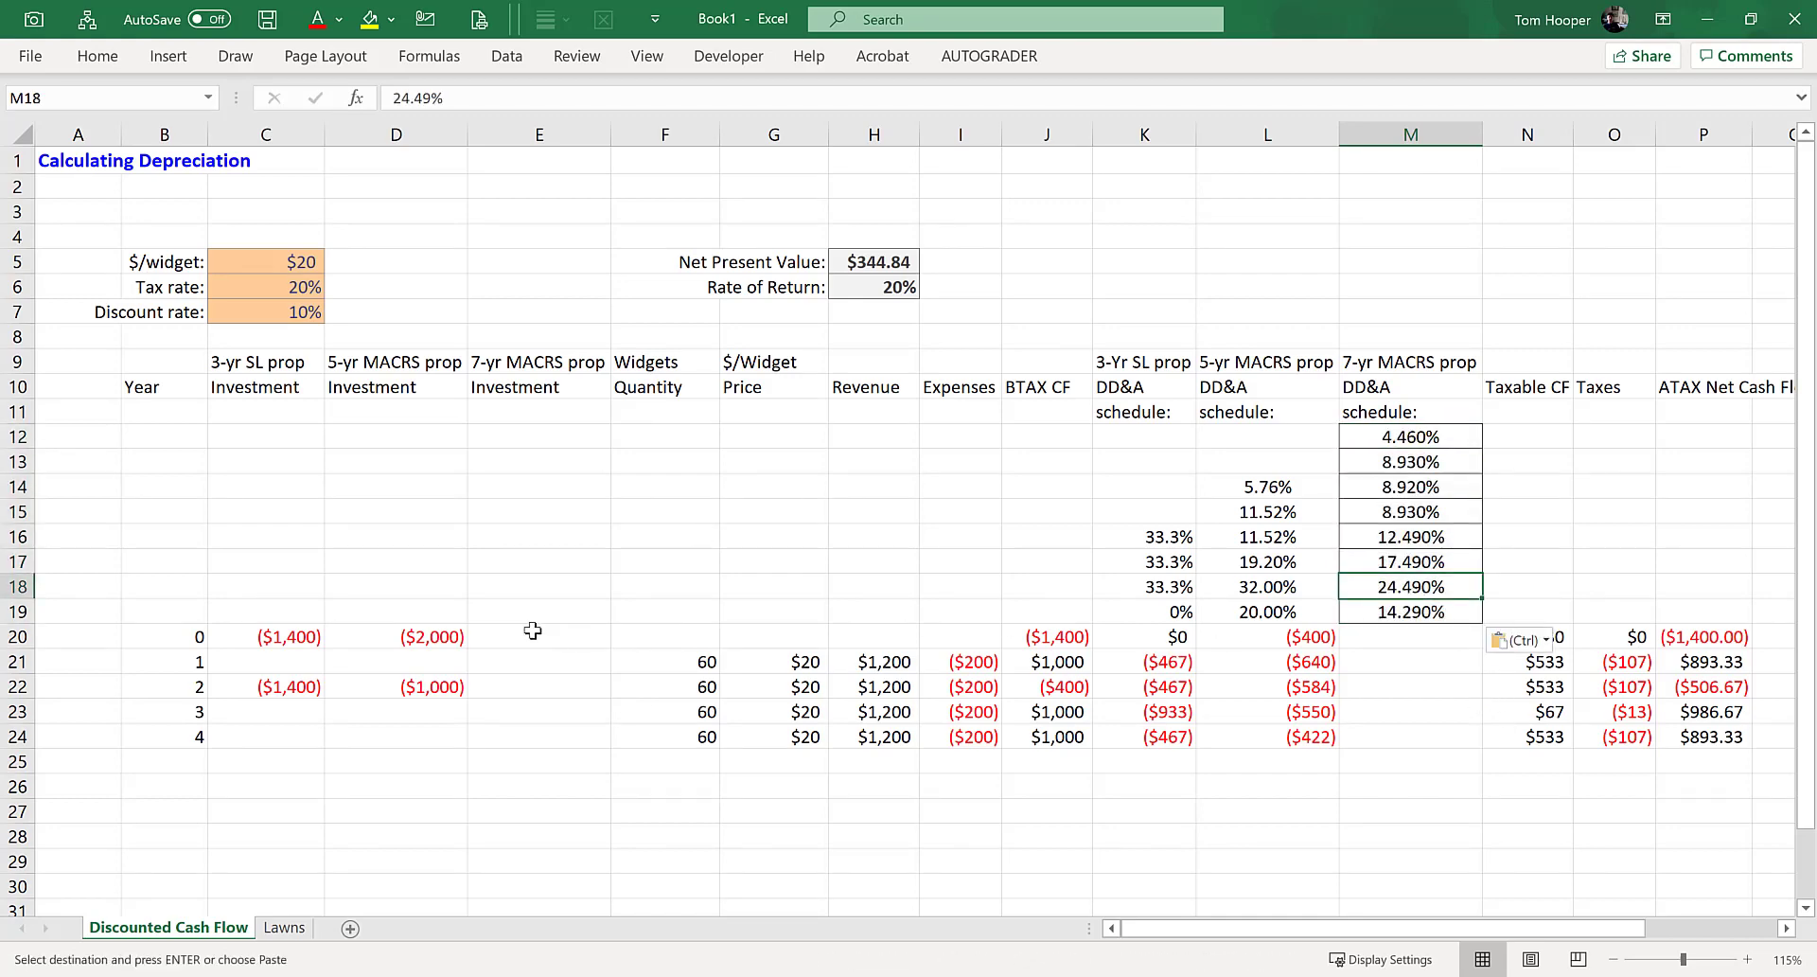
# - Enter a 7-yr MACRS investment of -1000 for year 1 in E21 and apply the currency format of D20
pyautogui.click(522, 664)
pyautogui.write('-1000')
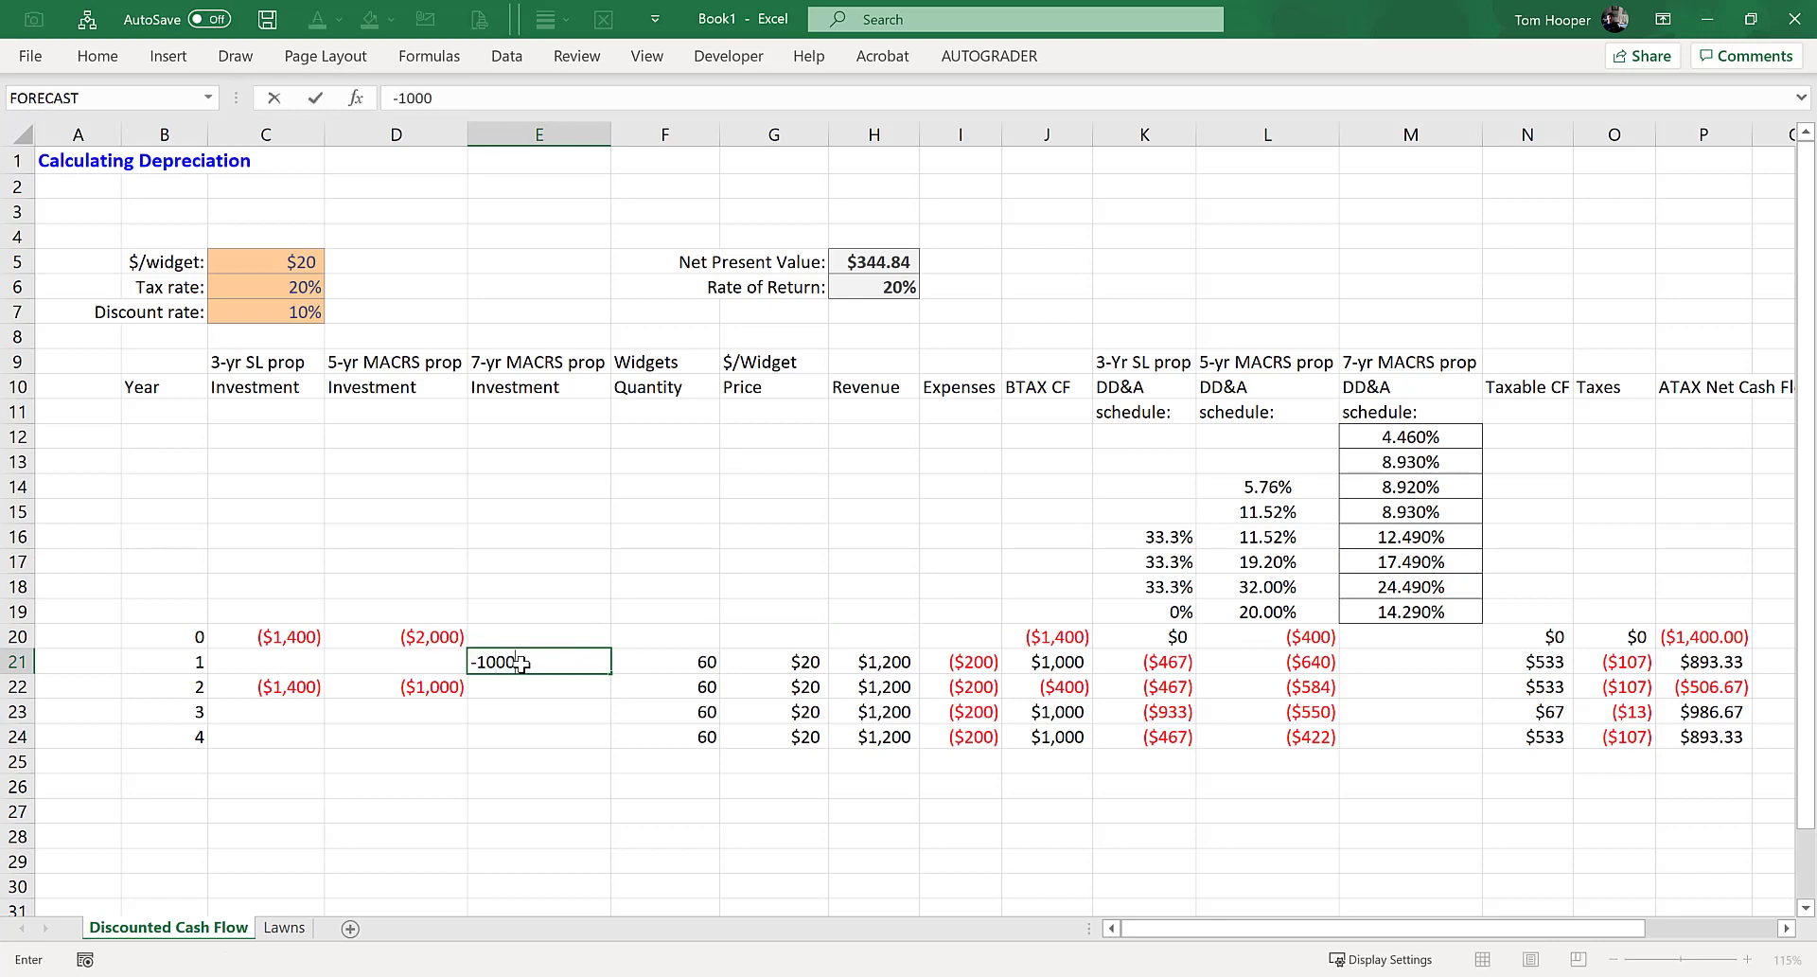
pyautogui.press('Return')
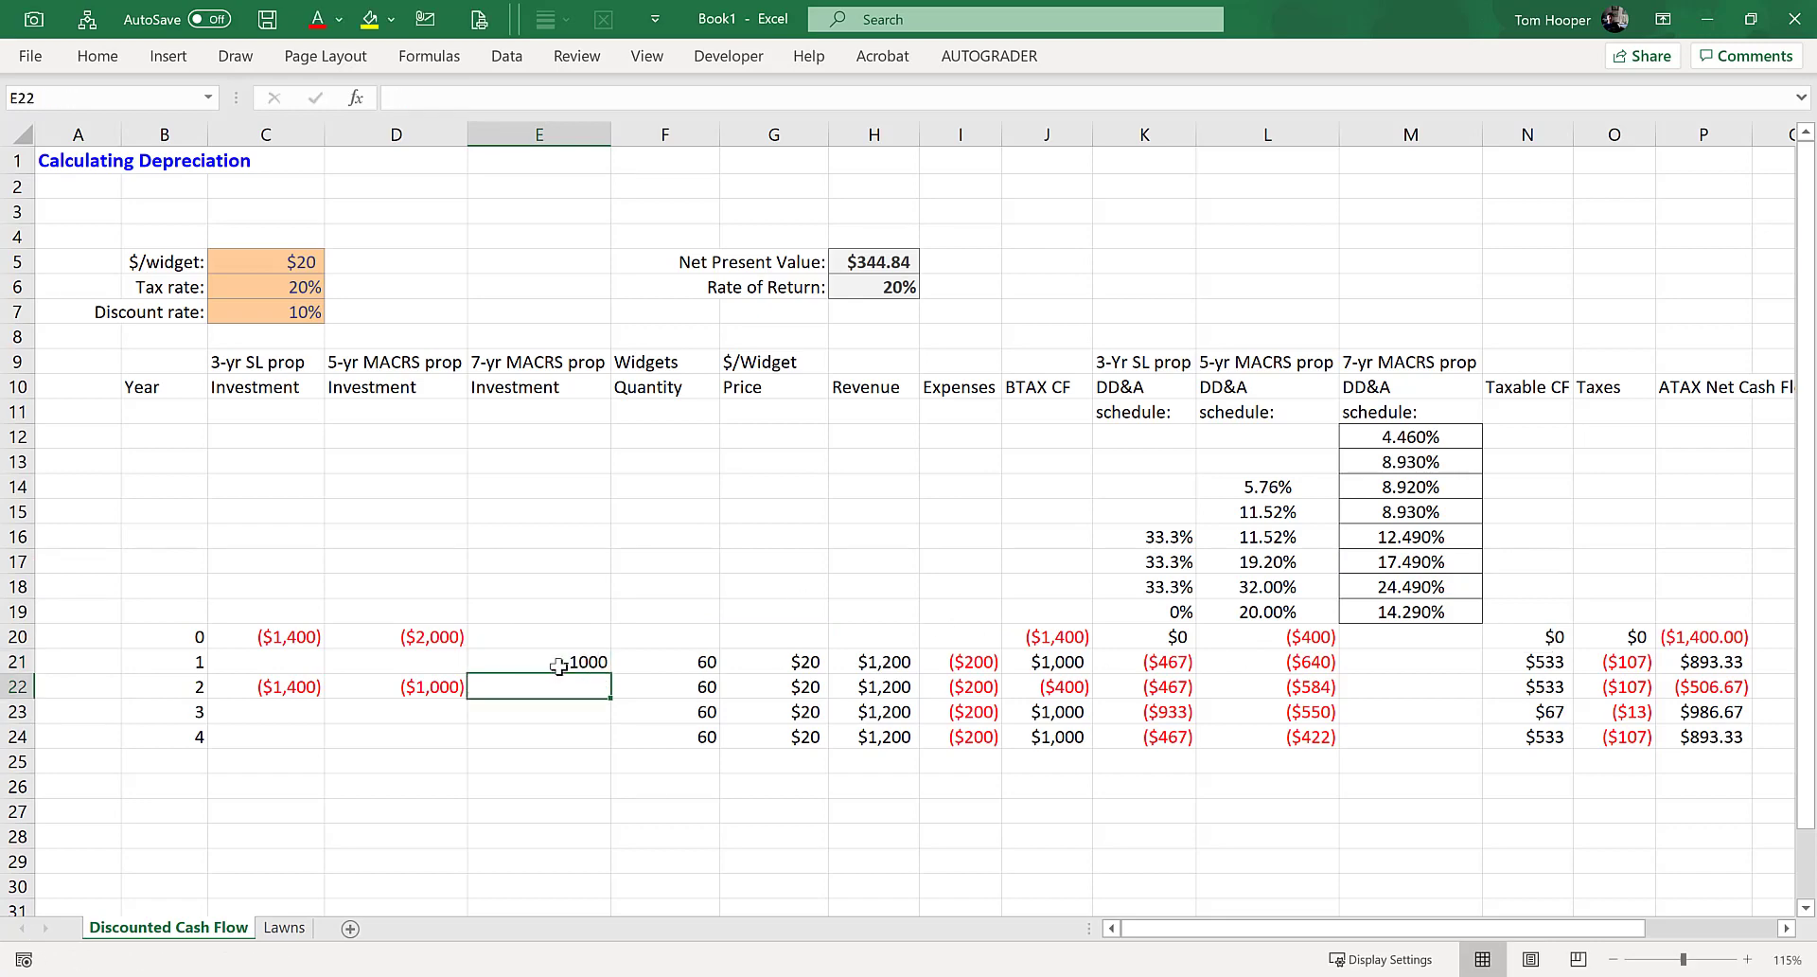
pyautogui.click(558, 666)
pyautogui.click(414, 637)
pyautogui.hotkey('ctrl', 'c')
pyautogui.click(566, 660)
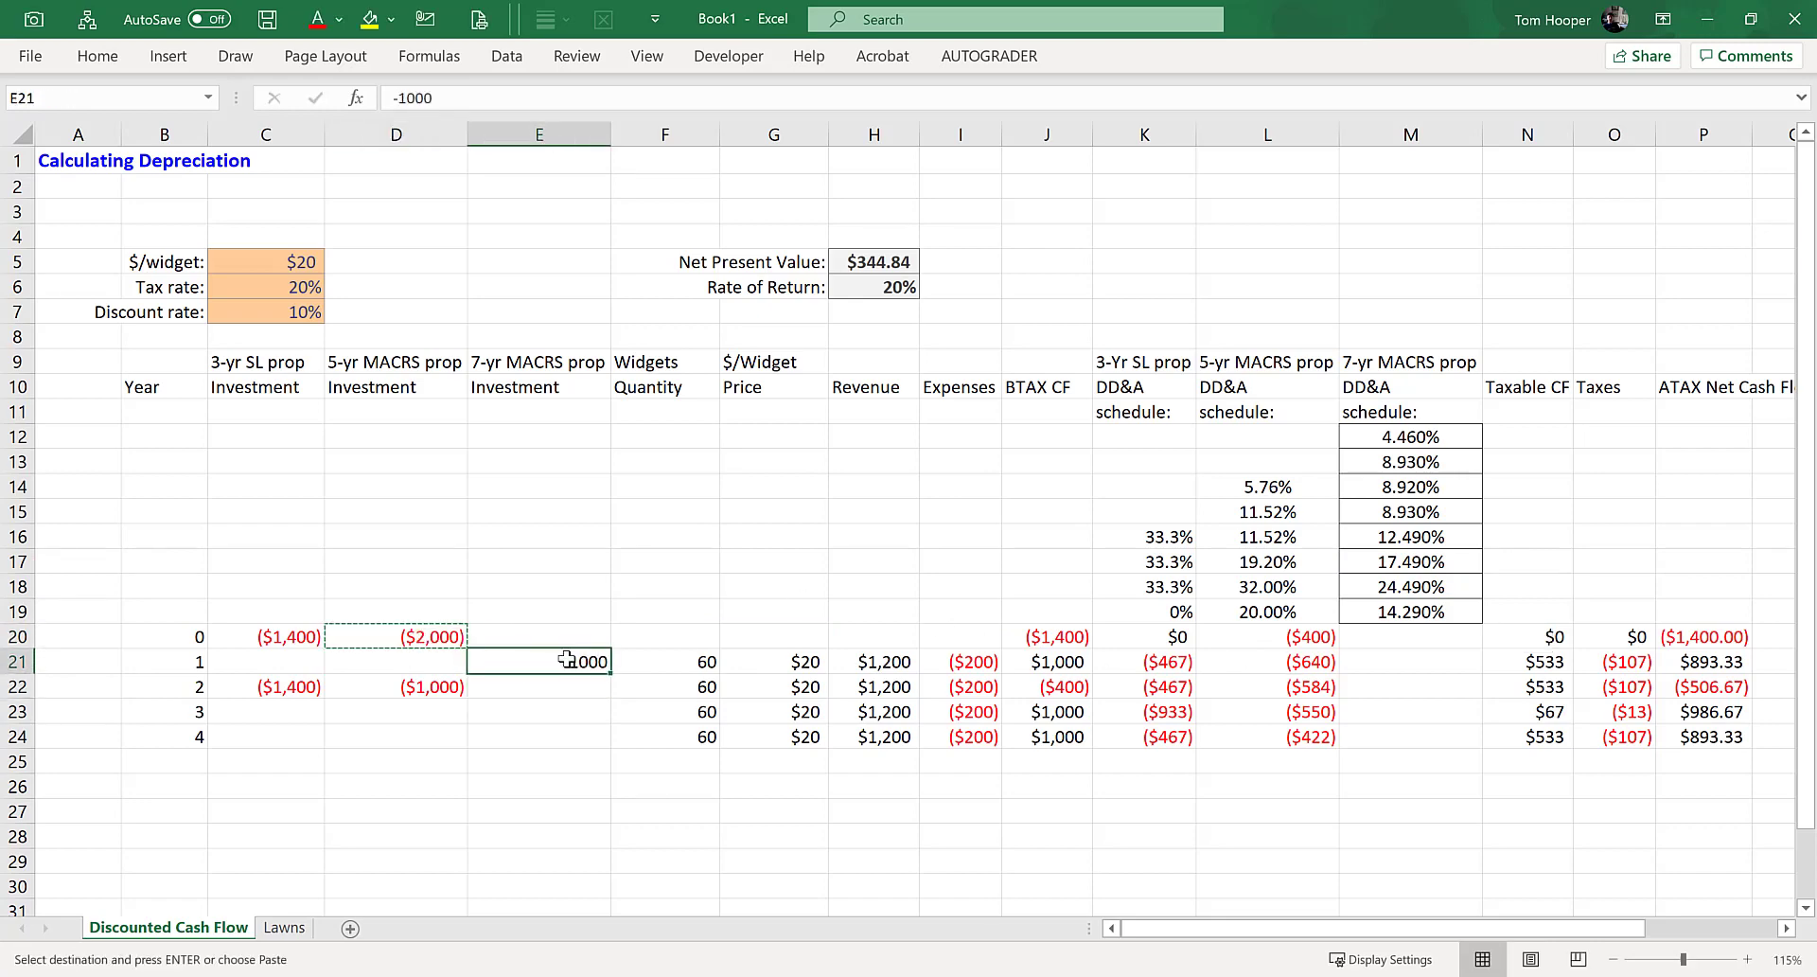
pyautogui.hotkey('alt', 'e')
pyautogui.press('s')
pyautogui.press('t')
pyautogui.press('Return')
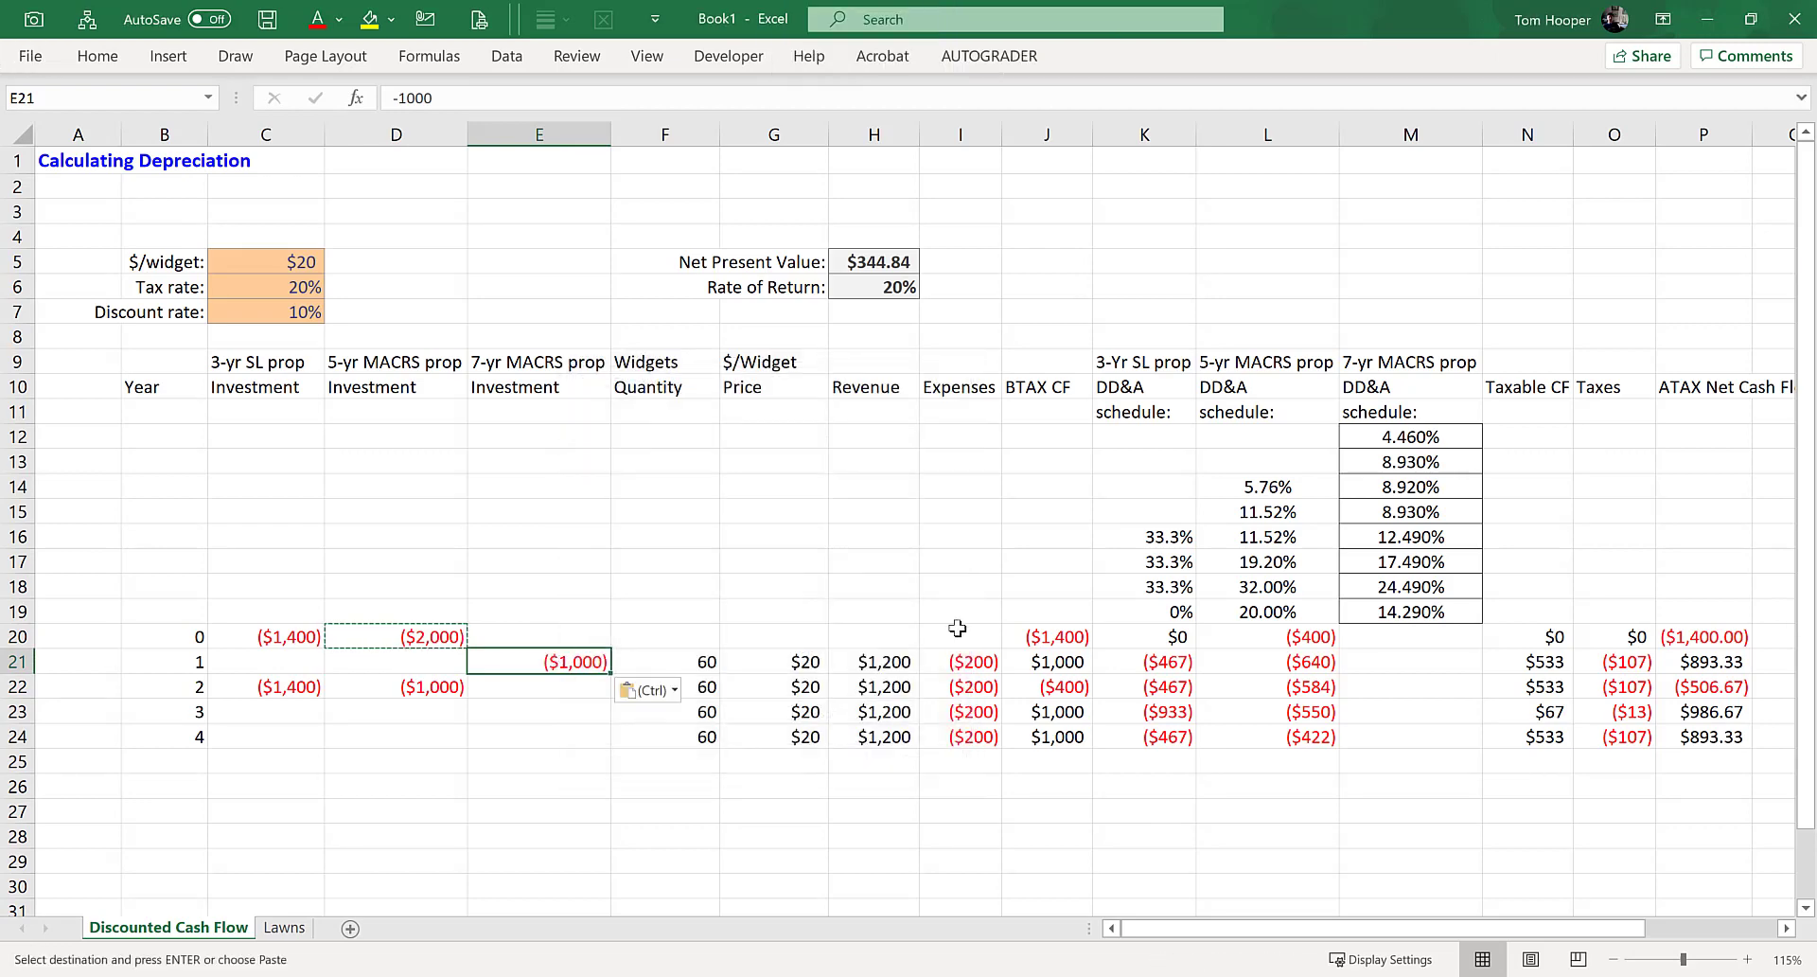
# - Enter =SUMPRODUCT($M$12:$M$19,E13:E20) in M20 for the 7-yr MACRS DD&A and copy it down through M24
pyautogui.click(1440, 634)
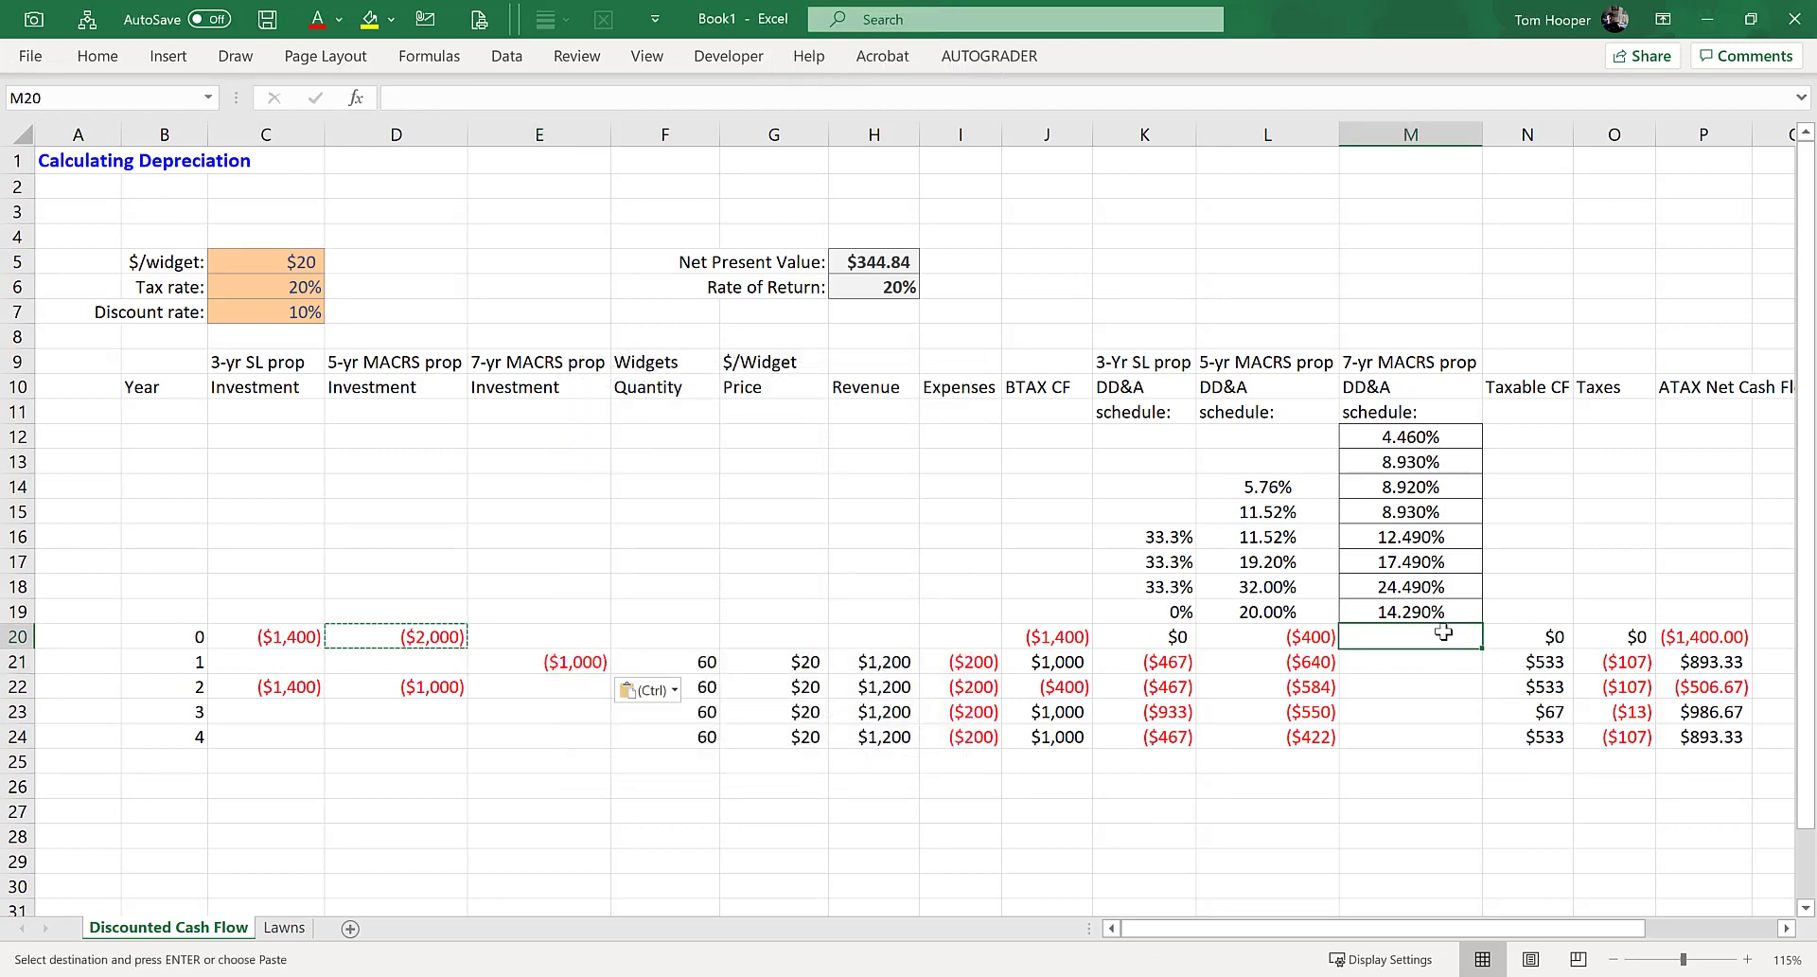
pyautogui.write('=sump')
pyautogui.press('Tab')
pyautogui.press('Up')
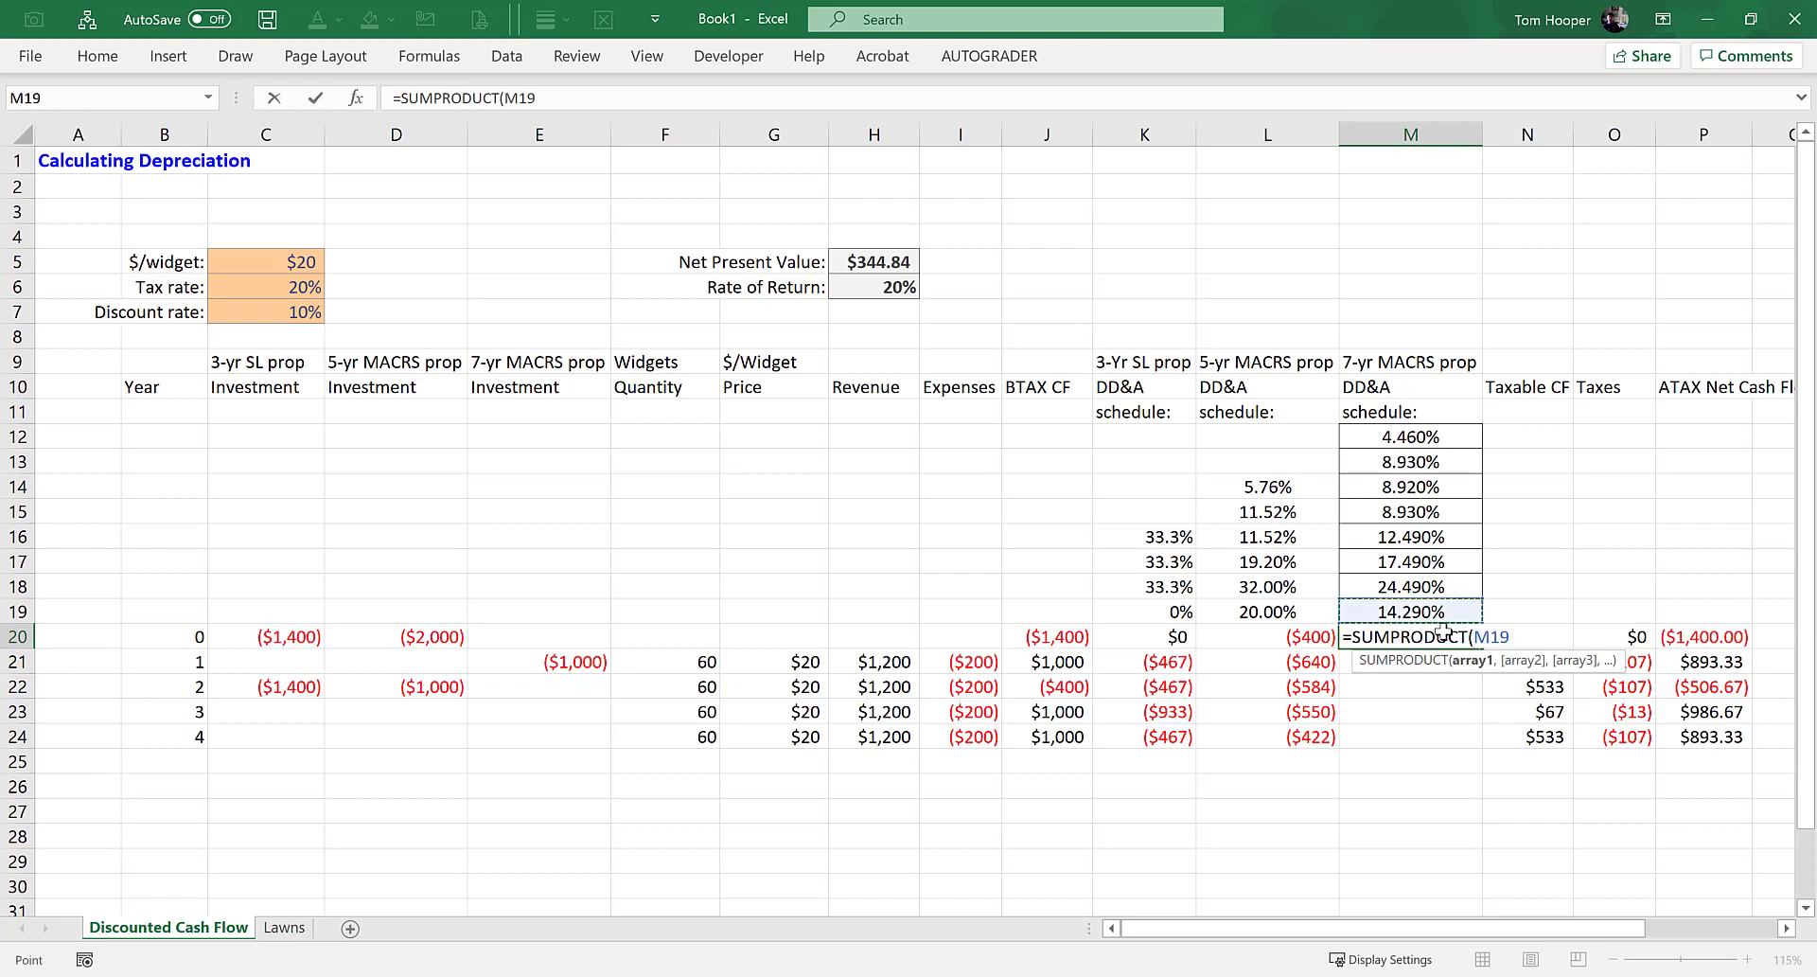
pyautogui.hotkey('shift', 'Up')
pyautogui.hotkey('shift', 'Up')
pyautogui.hotkey('shift', 'Up')
pyautogui.hotkey('shift', 'Up')
pyautogui.hotkey('shift', 'Up')
pyautogui.hotkey('shift', 'Up')
pyautogui.hotkey('shift', 'Up')
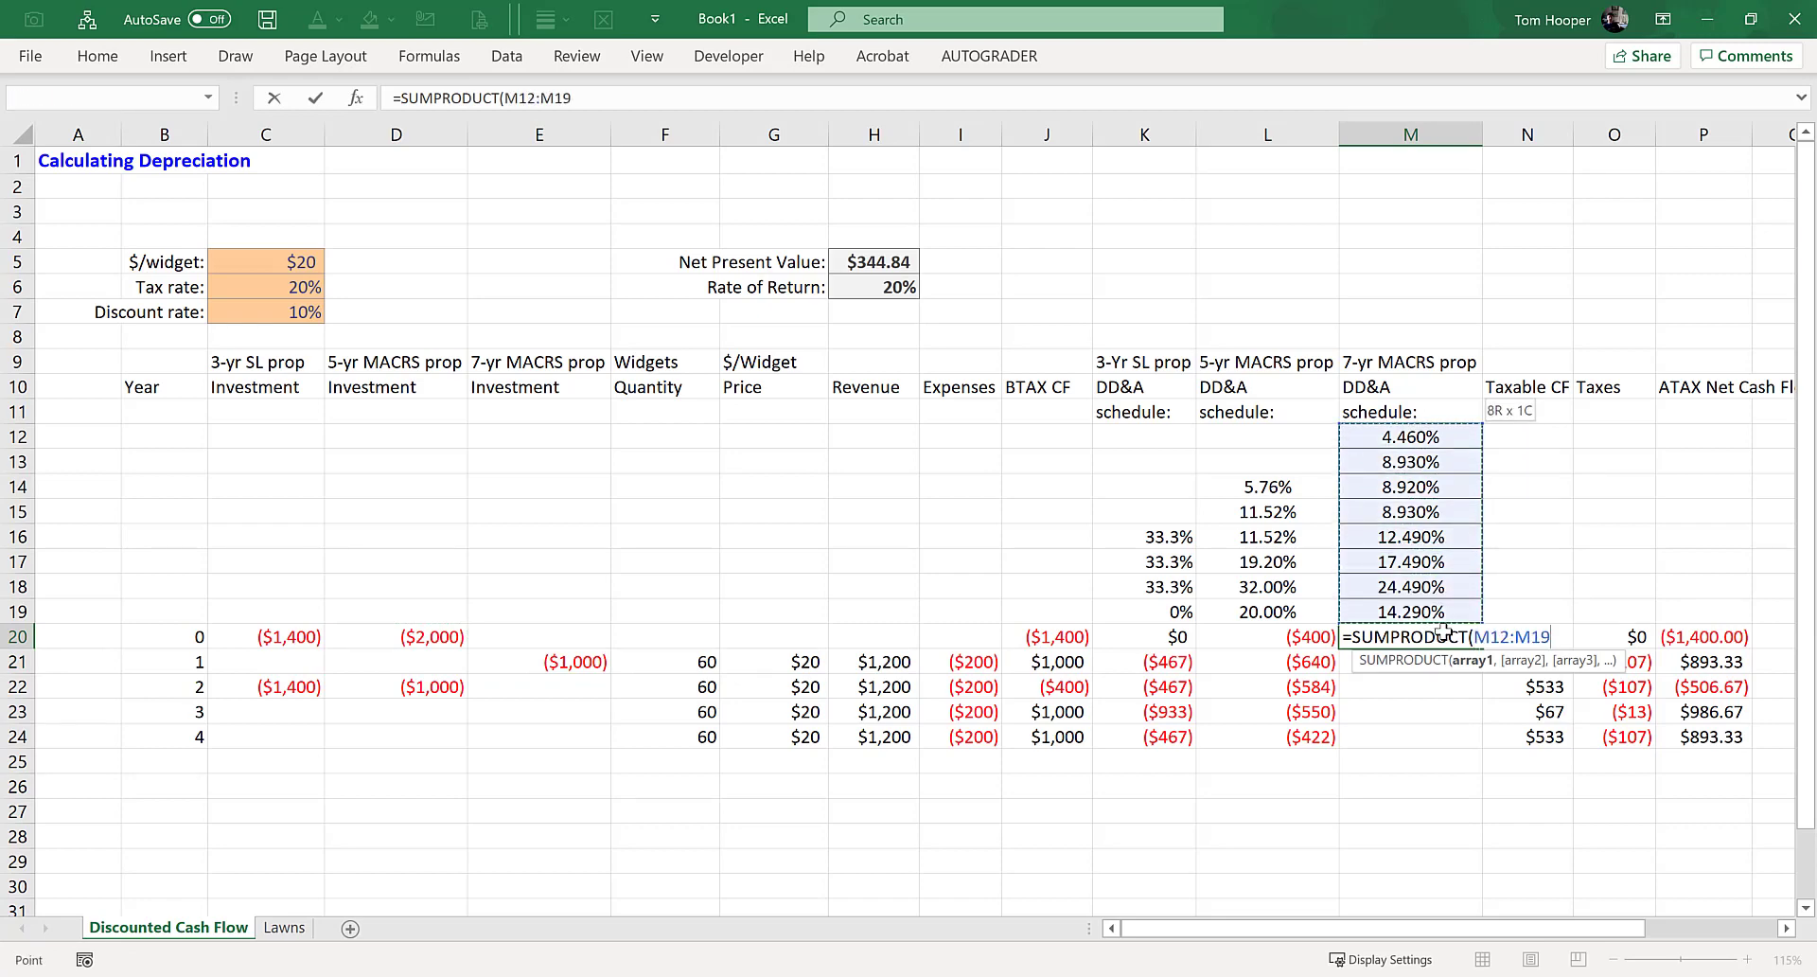
pyautogui.write(',')
pyautogui.press('BackSpace')
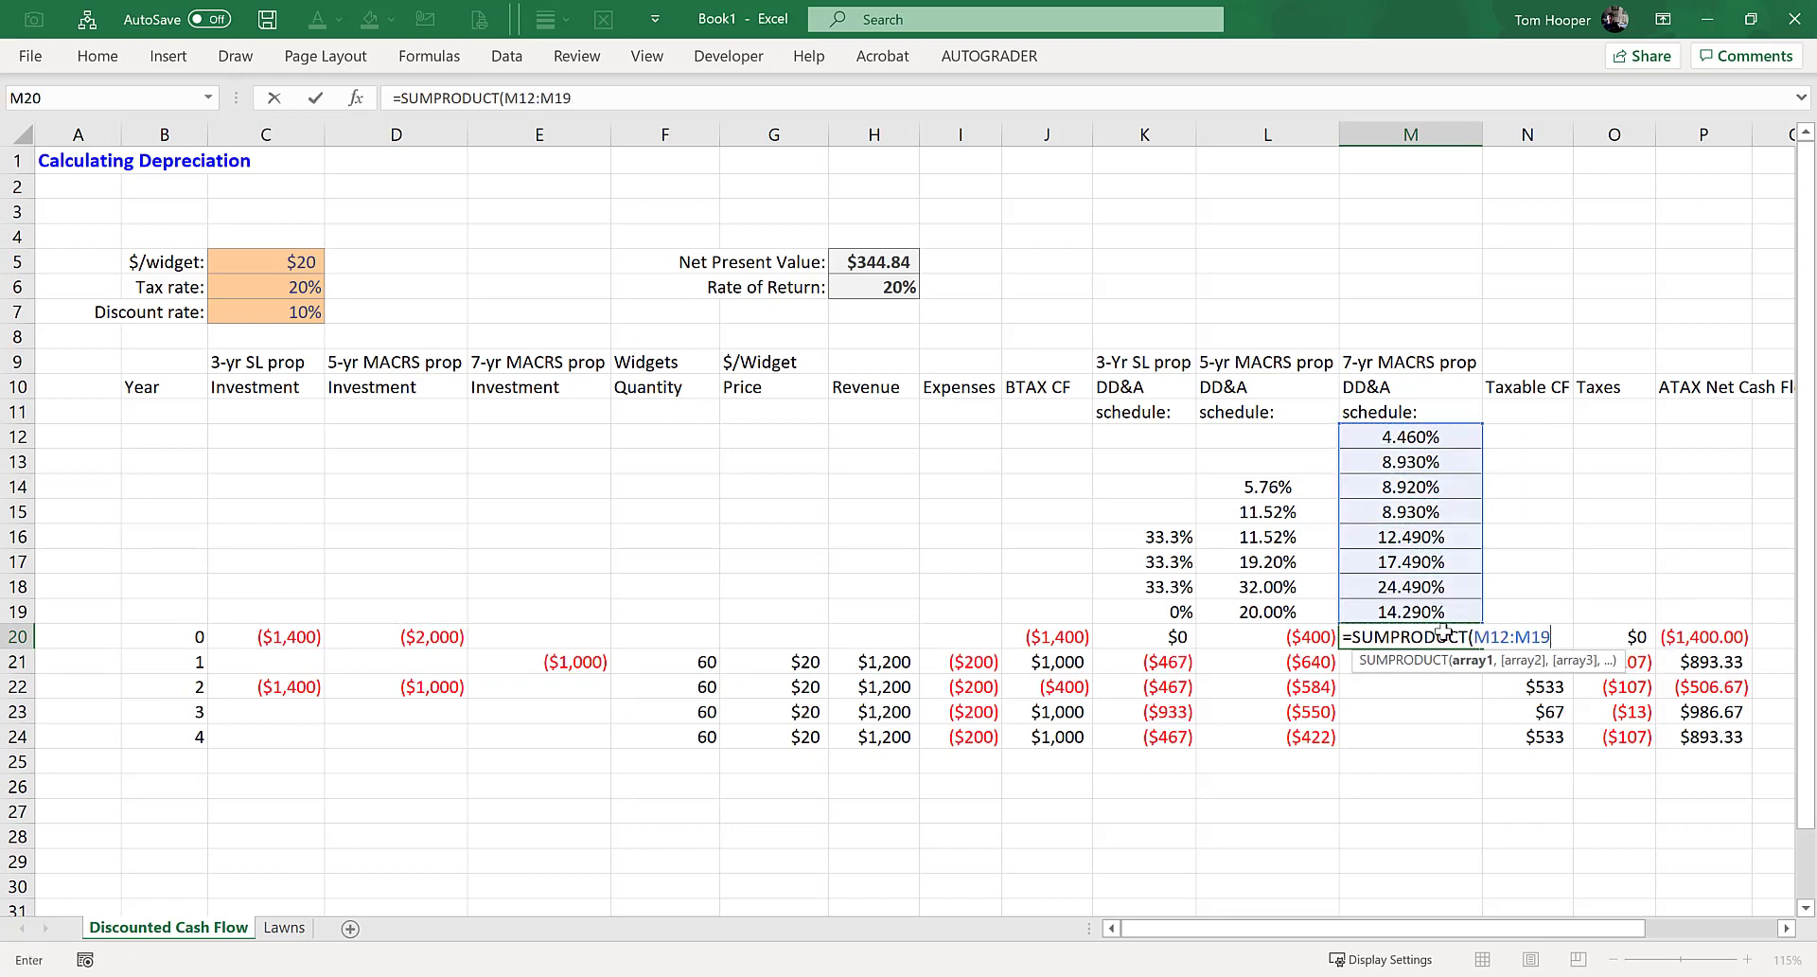
pyautogui.press('F4')
pyautogui.click(1490, 636)
pyautogui.press('F4')
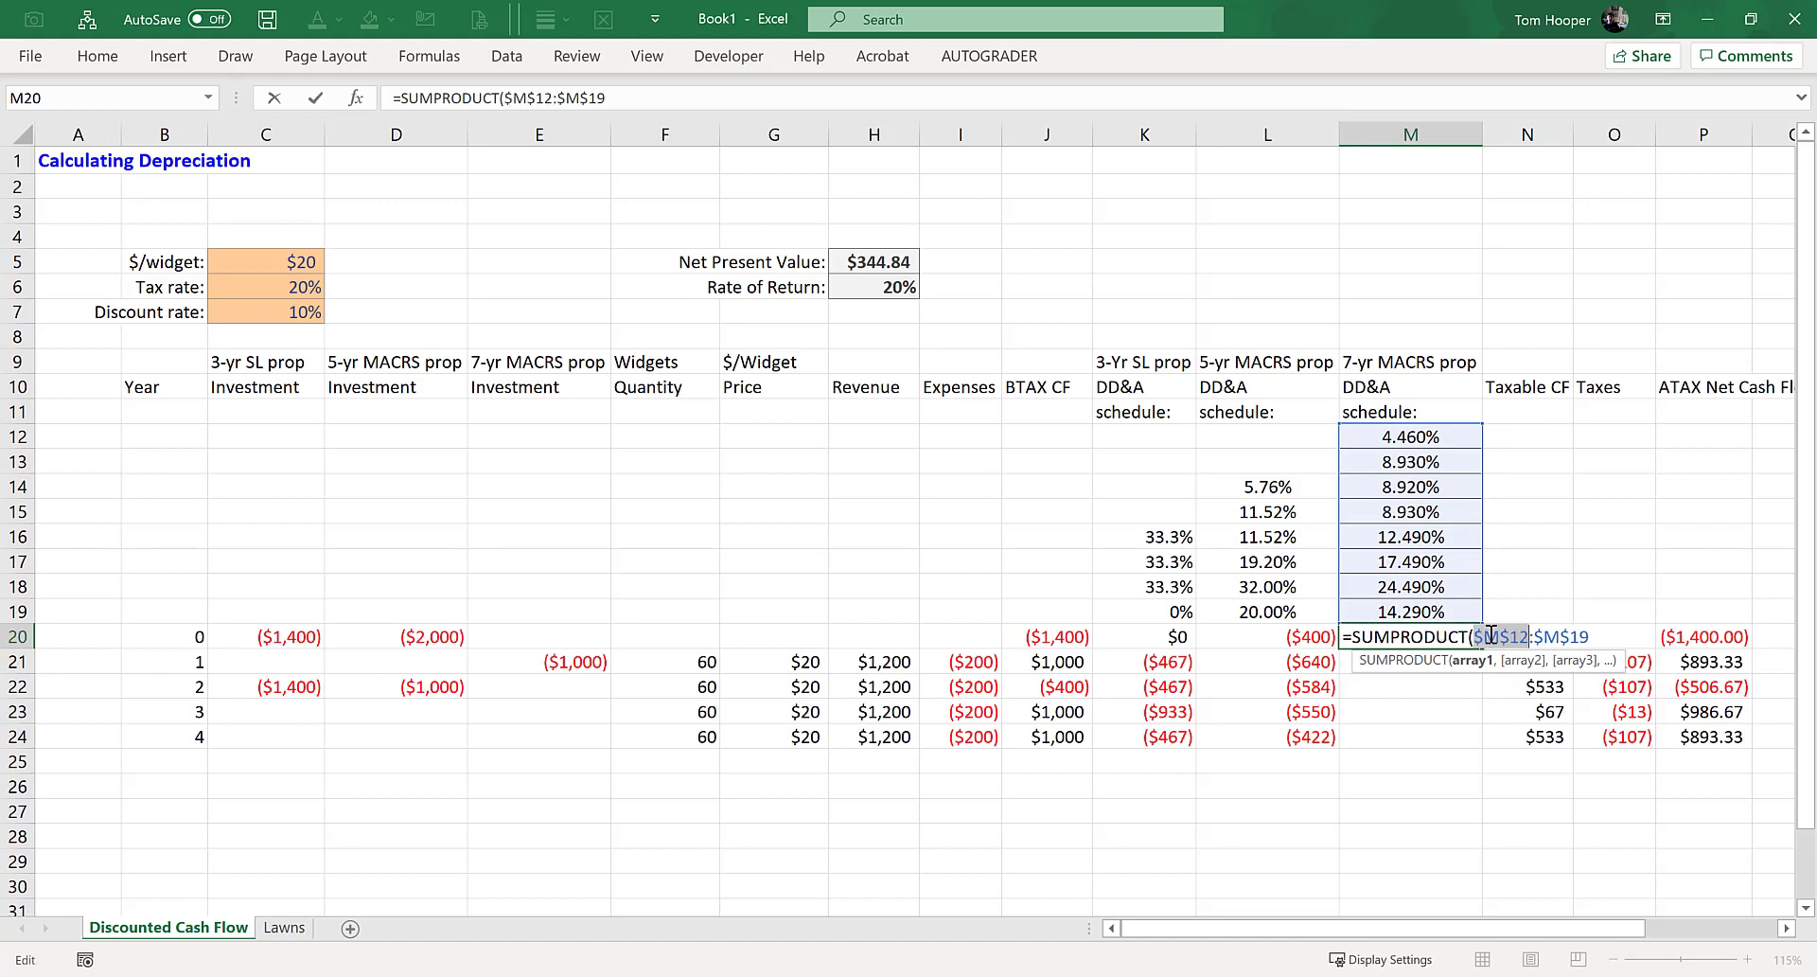
pyautogui.click(1612, 633)
pyautogui.write(',')
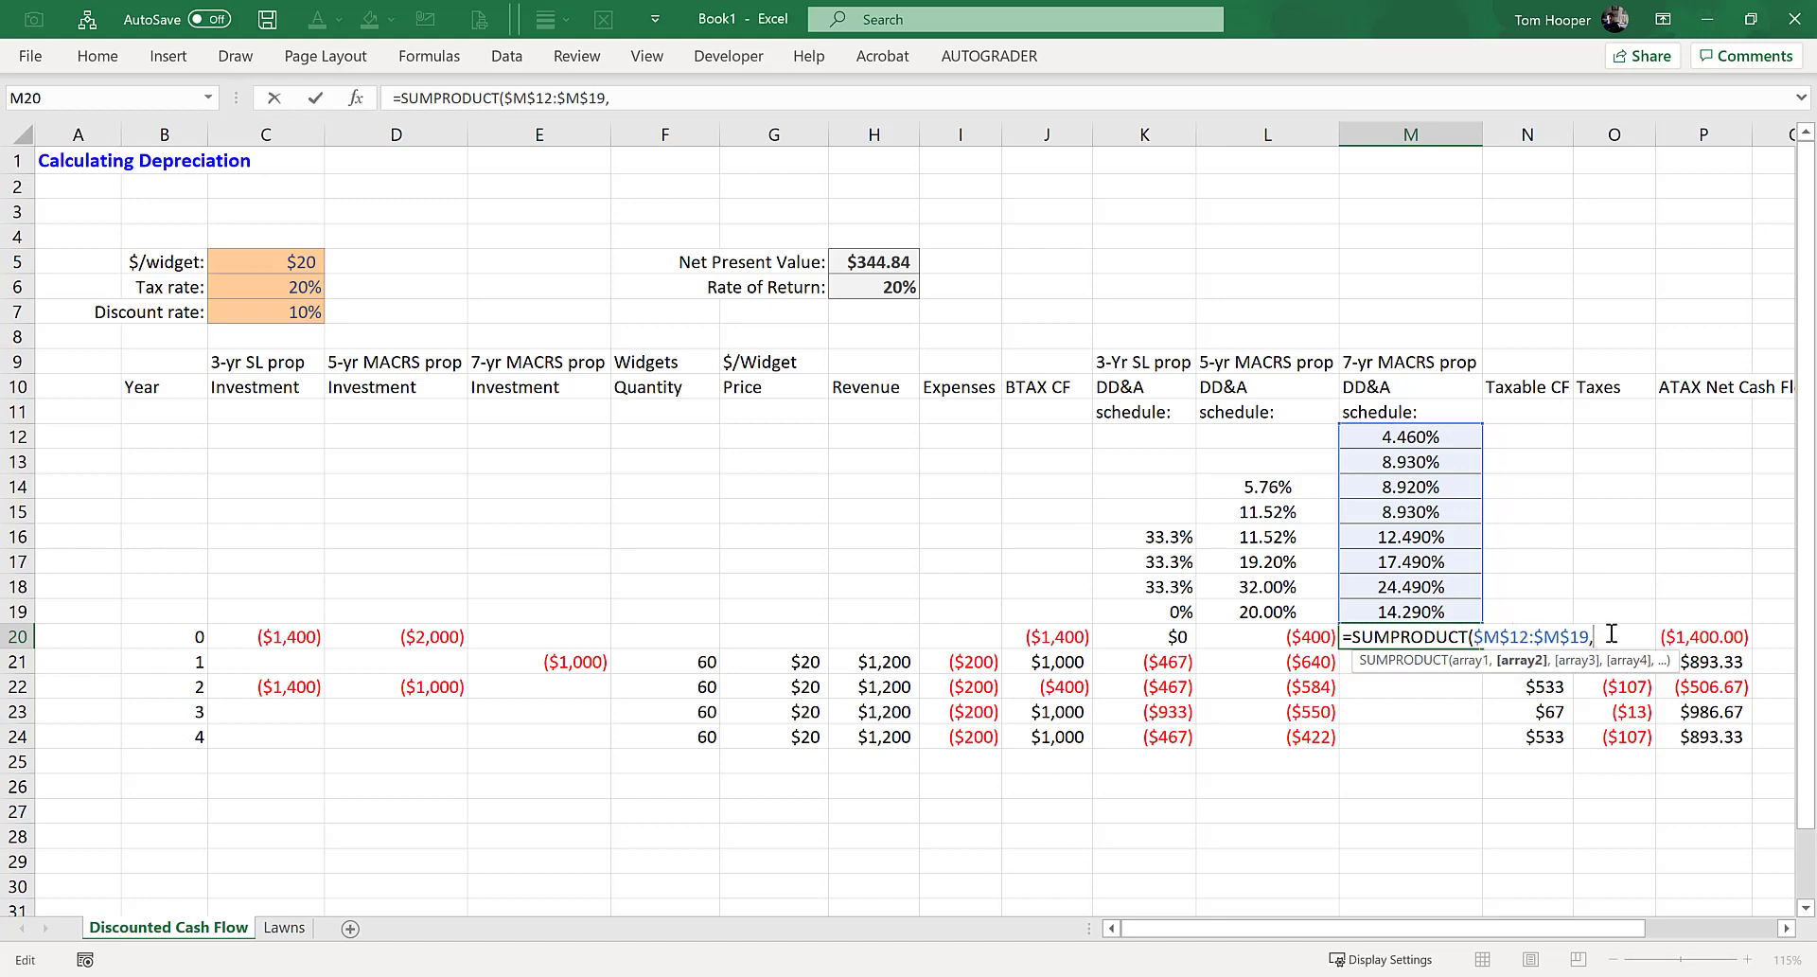
pyautogui.moveTo(574, 638); pyautogui.dragTo(592, 457)
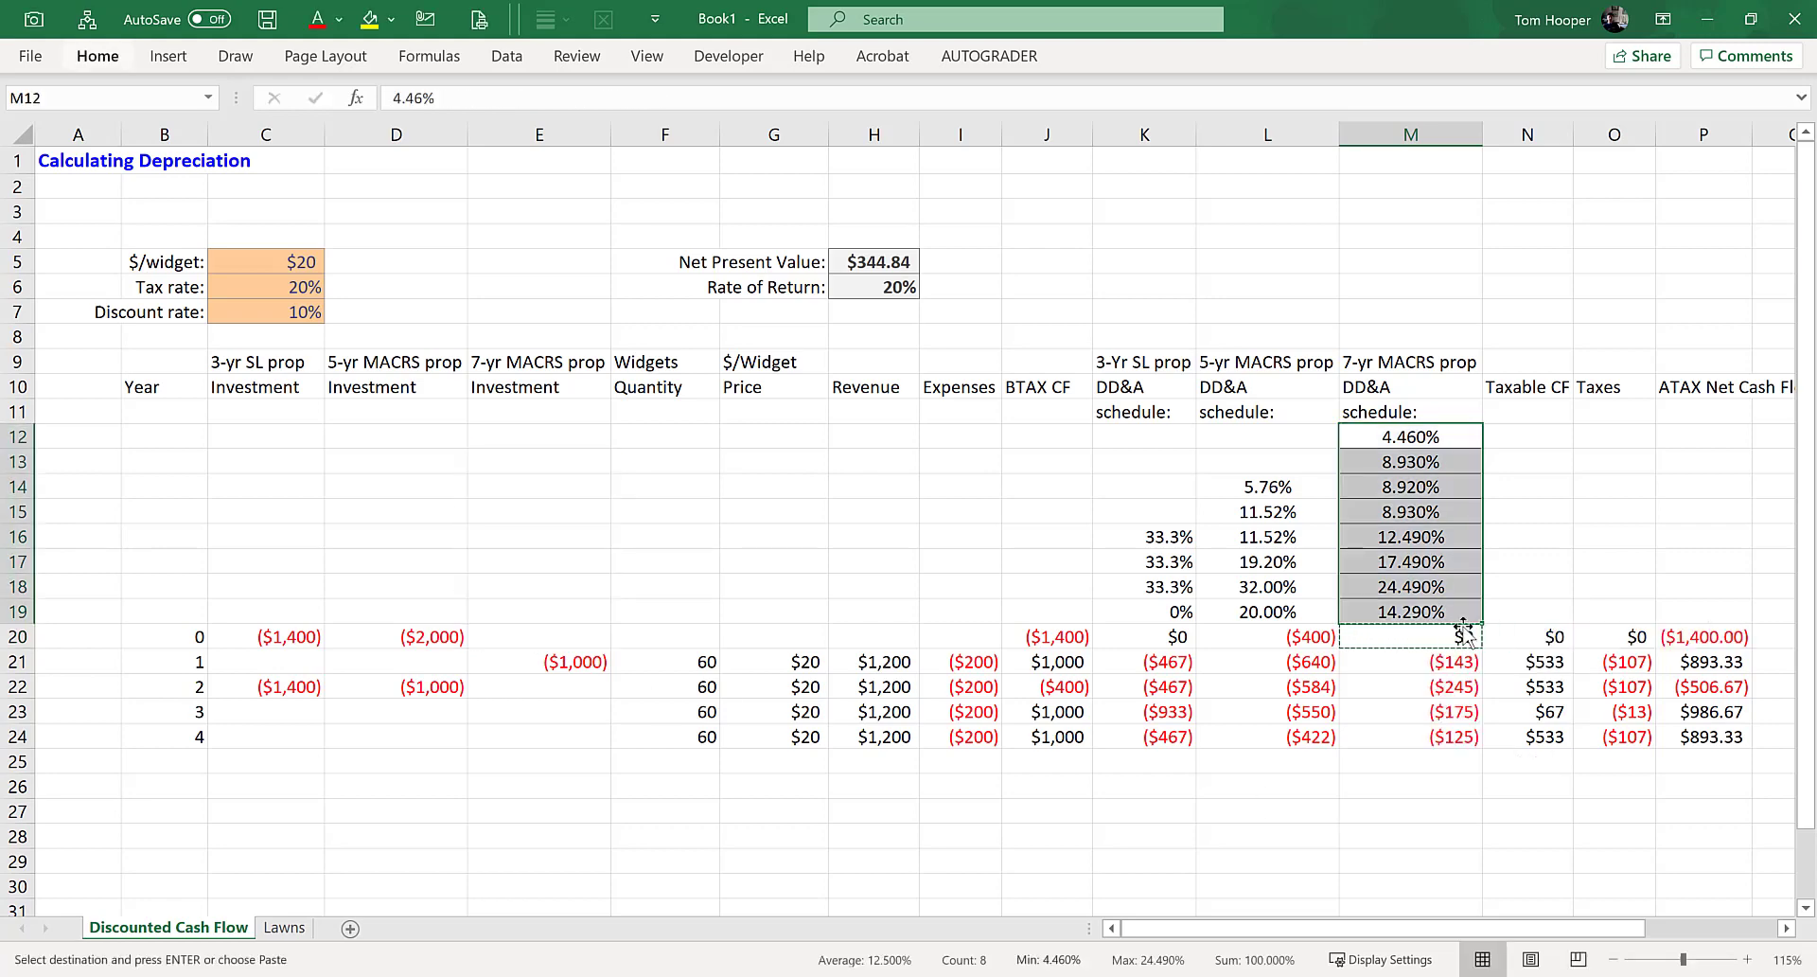
# - Format the 7-yr MACRS percentages in M12:M19 with two decimals and no borders
pyautogui.hotkey('ctrl', 'F1')
pyautogui.hotkey('ctrl', 'F1')
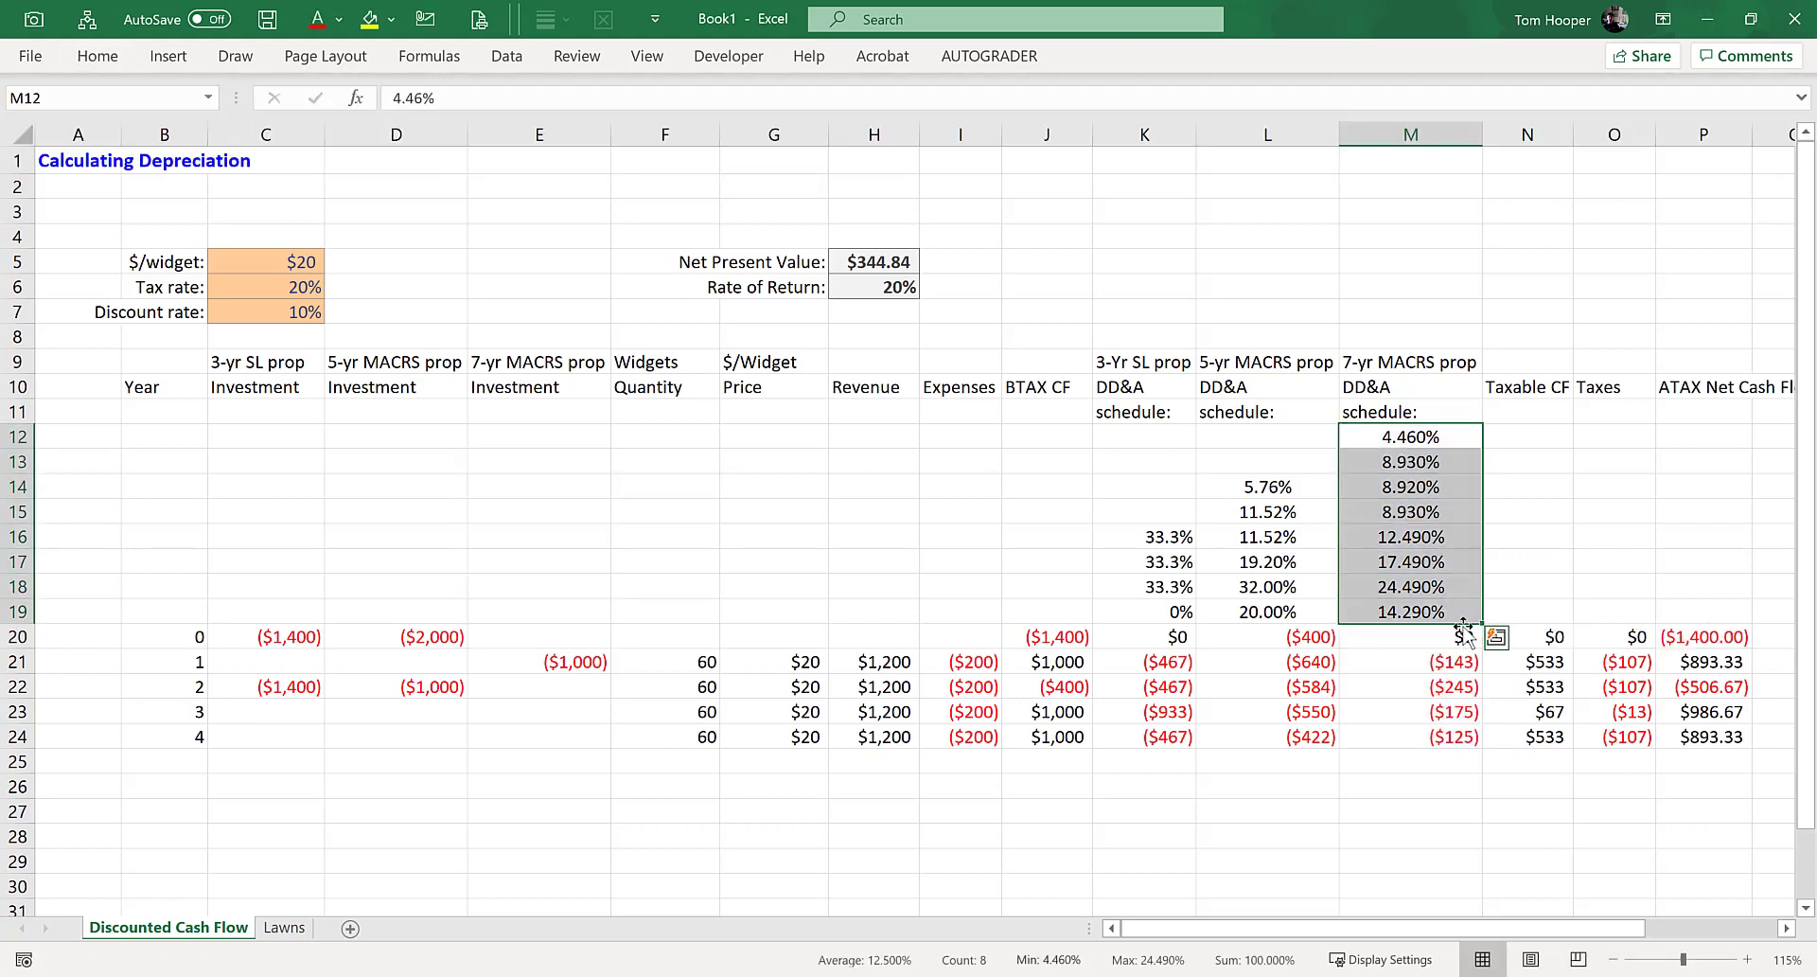
pyautogui.hotkey('ctrl', 'F1')
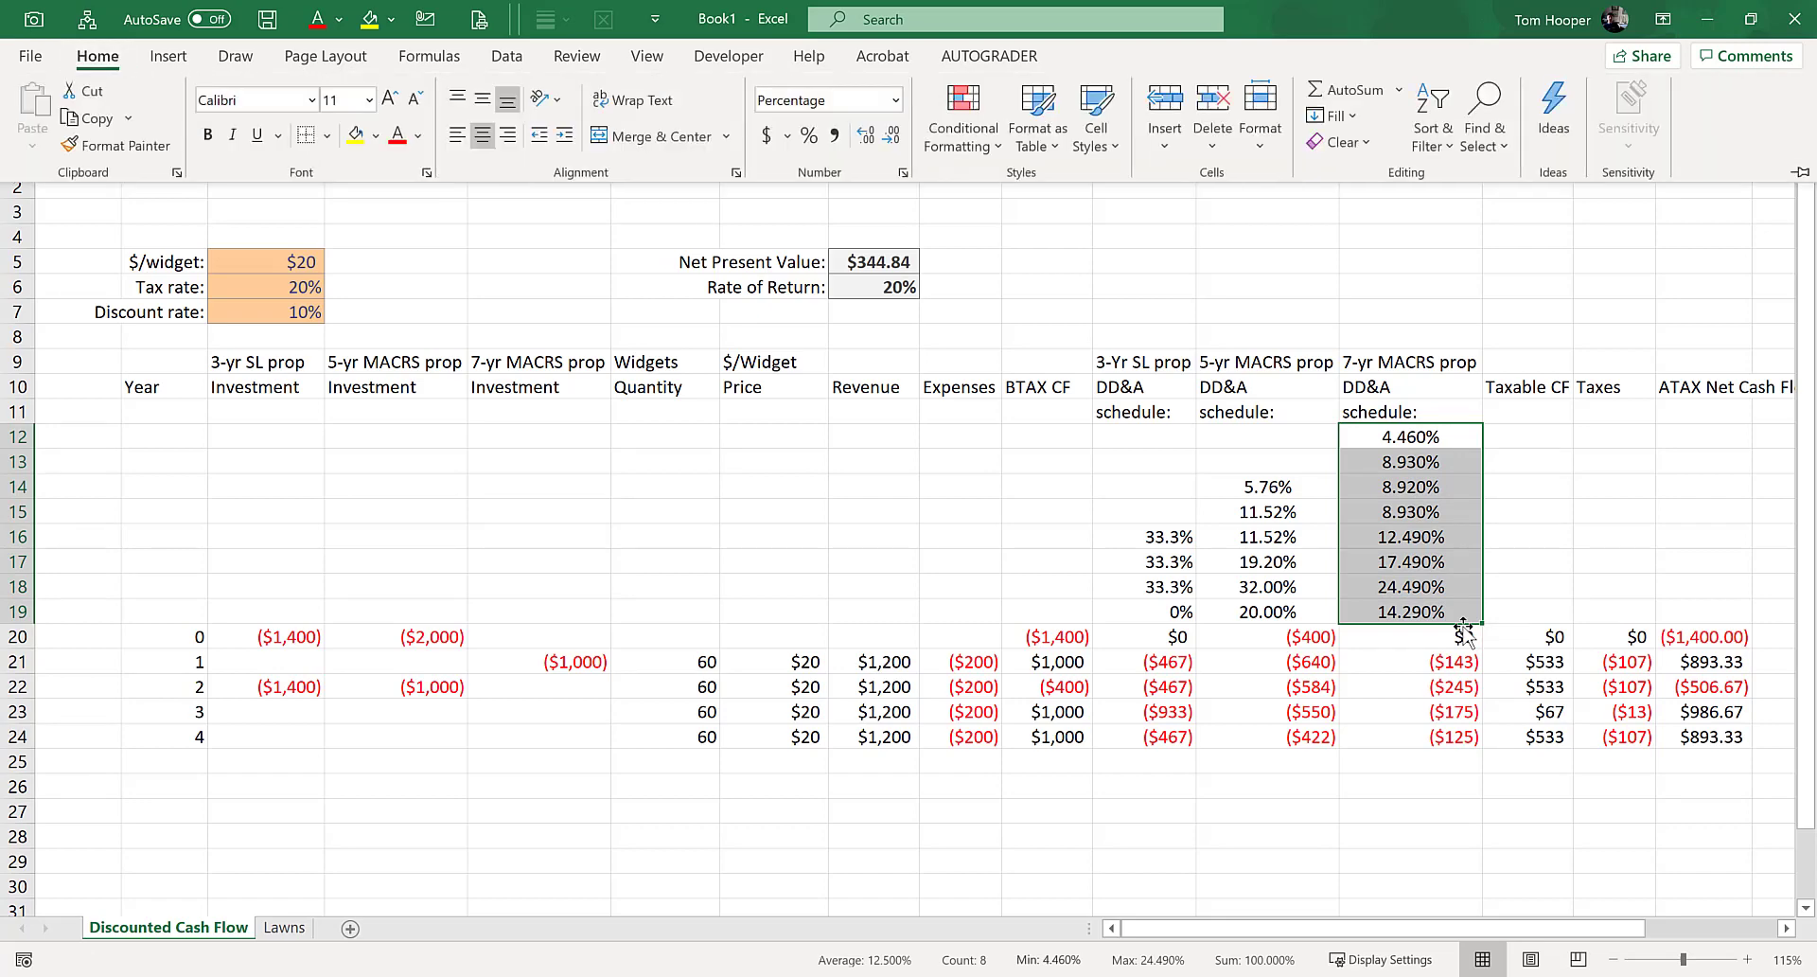
pyautogui.hotkey('ctrl', 'F1')
pyautogui.hotkey('alt', 'h')
pyautogui.press('9')
pyautogui.click(1464, 632)
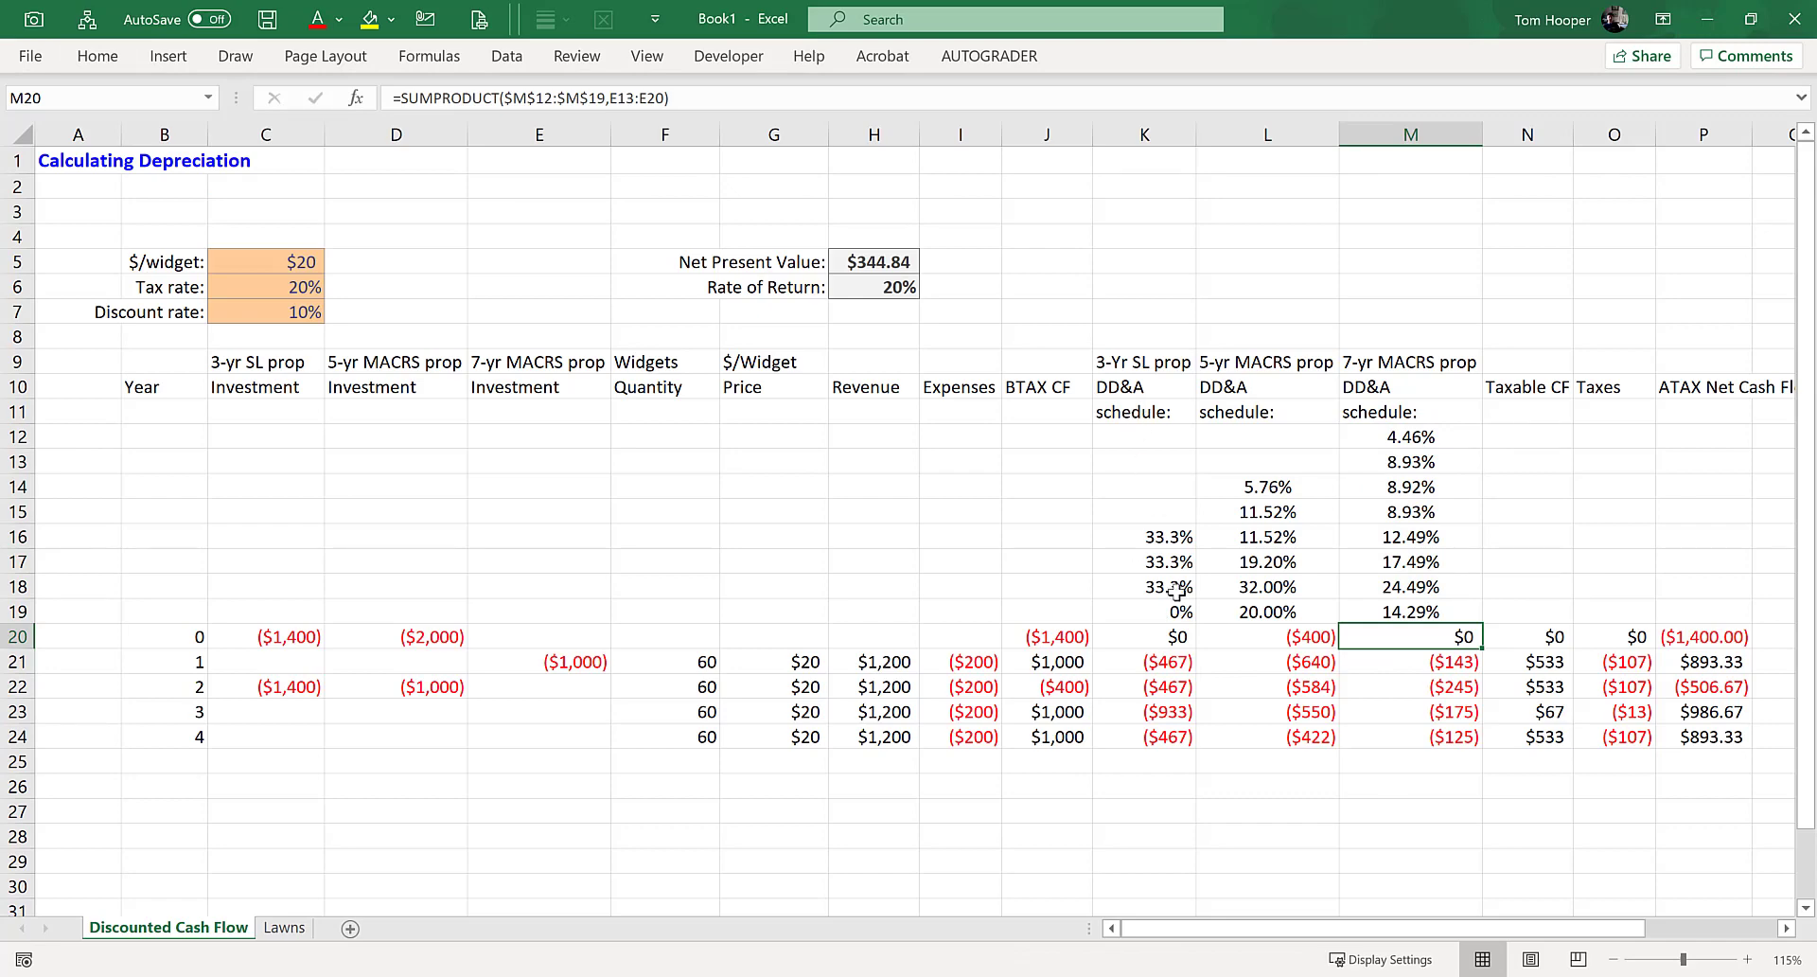
# - Insert a column before Taxable CF and head it "Total" in N9 and "DD&A" in N10
pyautogui.click(1527, 134)
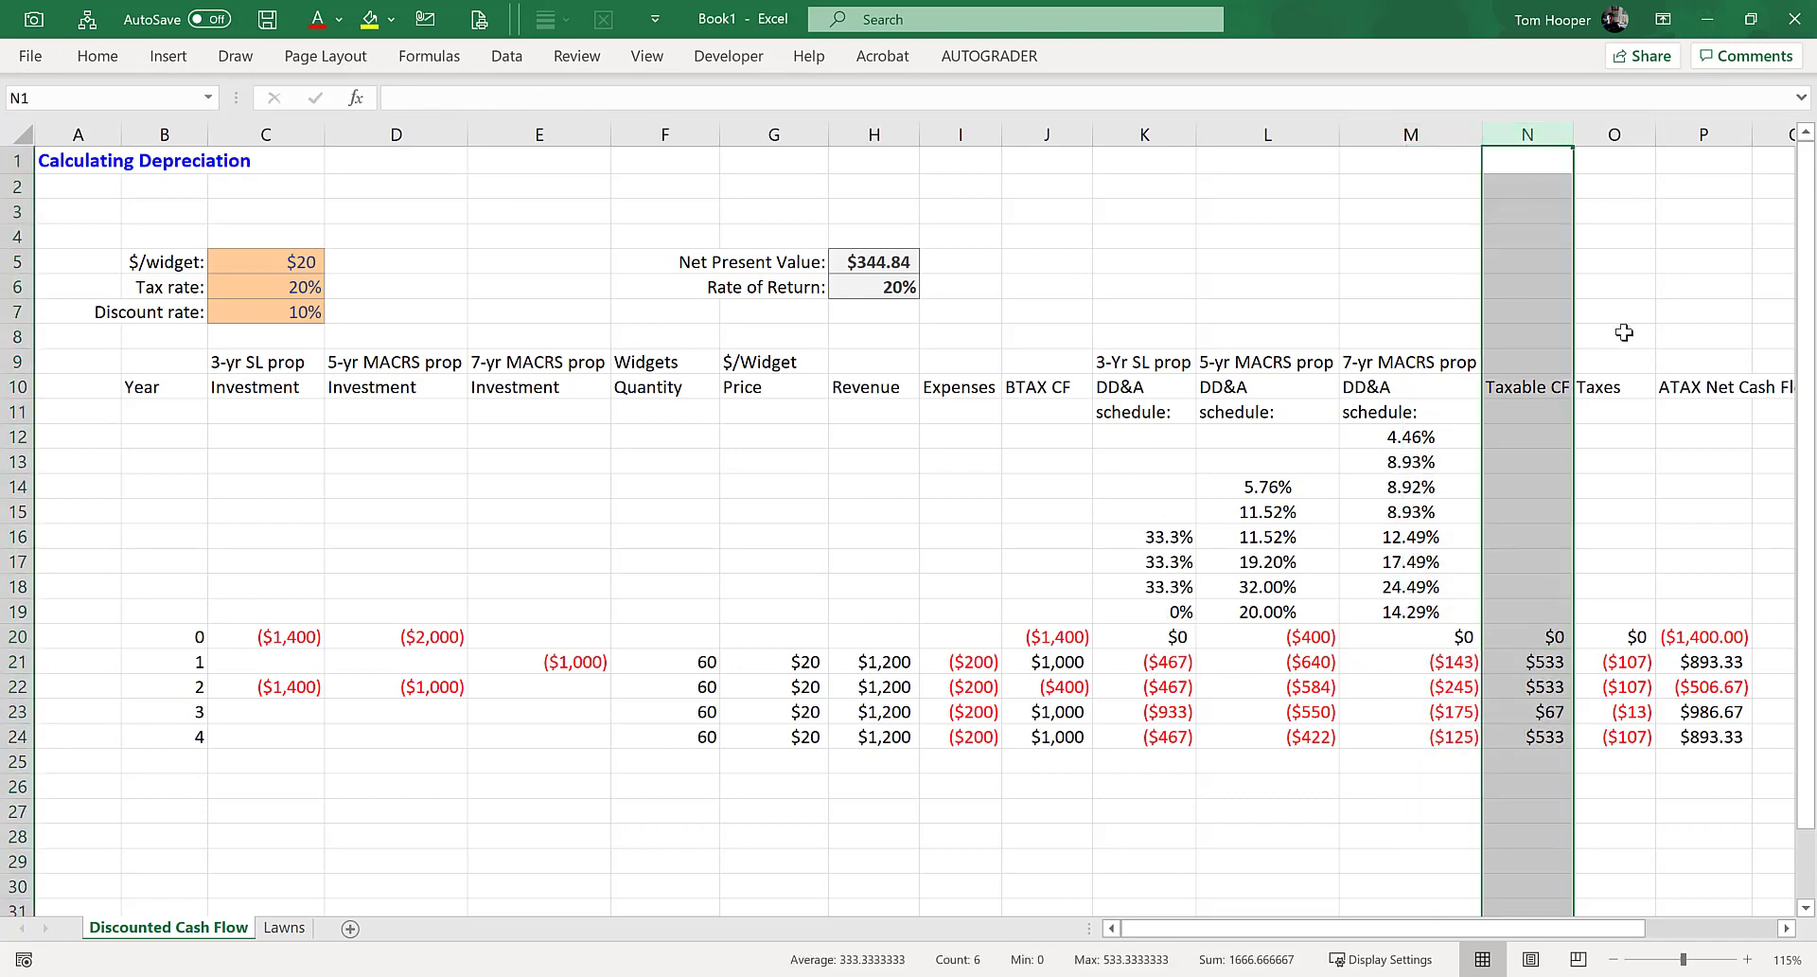
pyautogui.hotkey('ctrl', 'shift', '=')
pyautogui.keyDown('ctrl'); pyautogui.scroll(-1, 1384, 623); pyautogui.keyUp('ctrl')
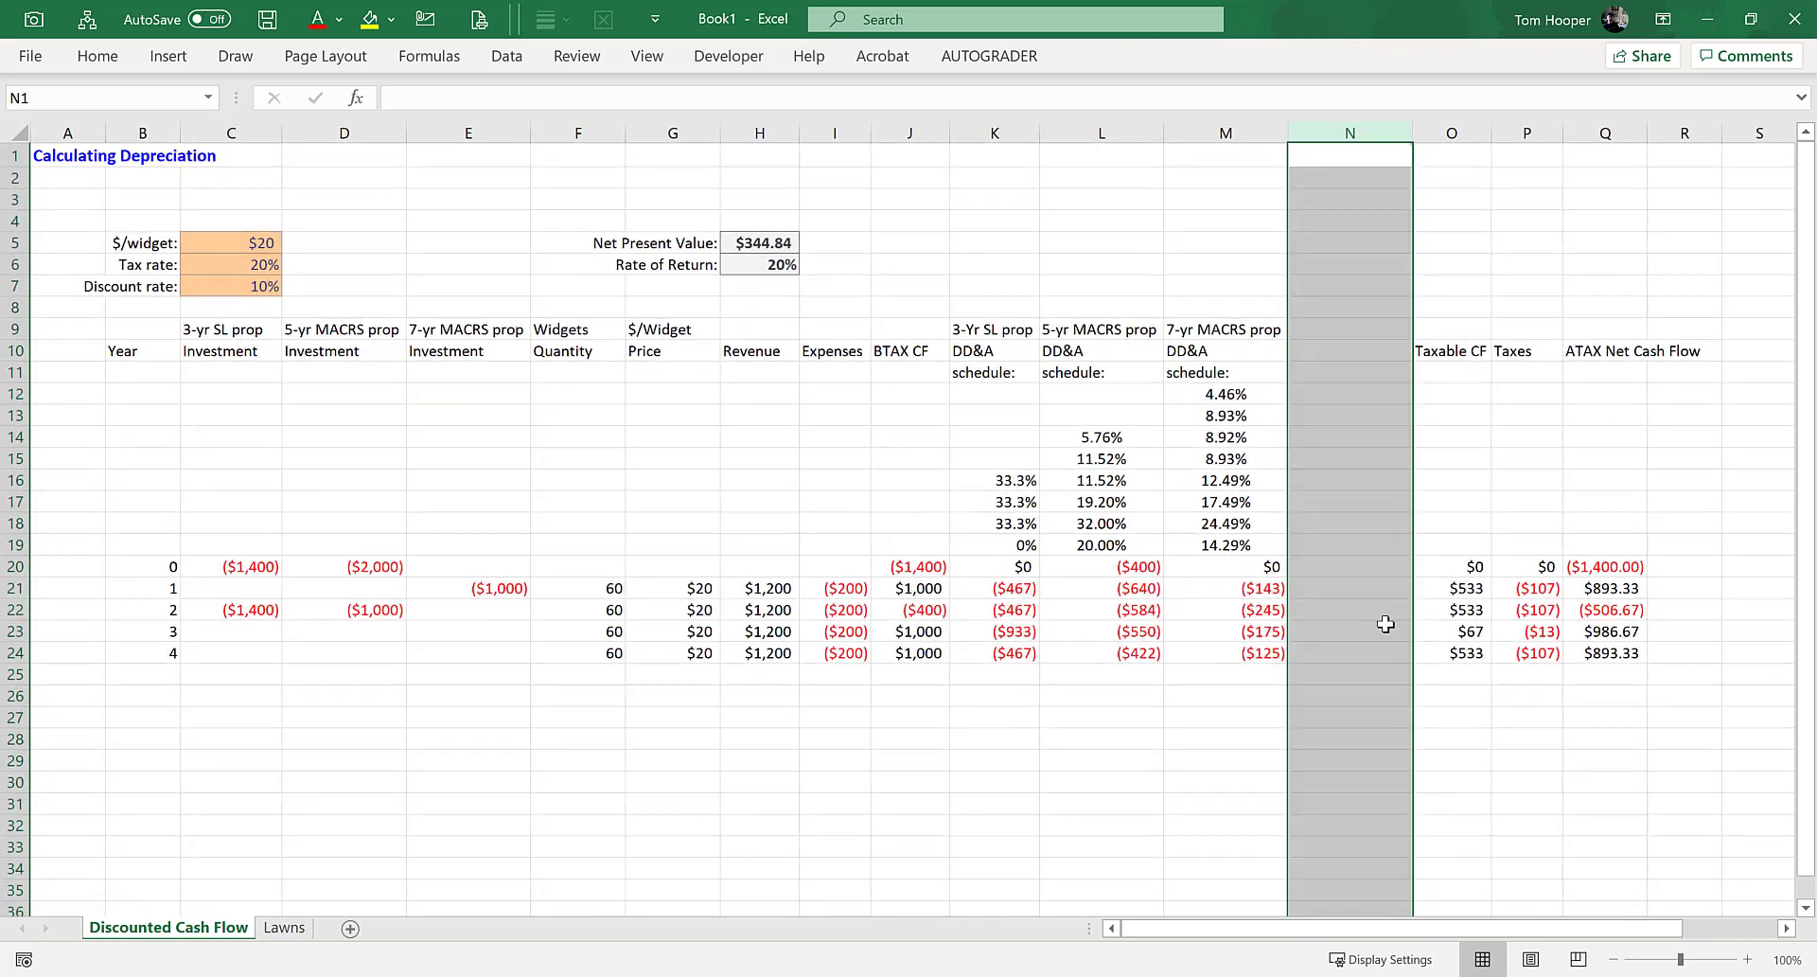
pyautogui.click(1342, 358)
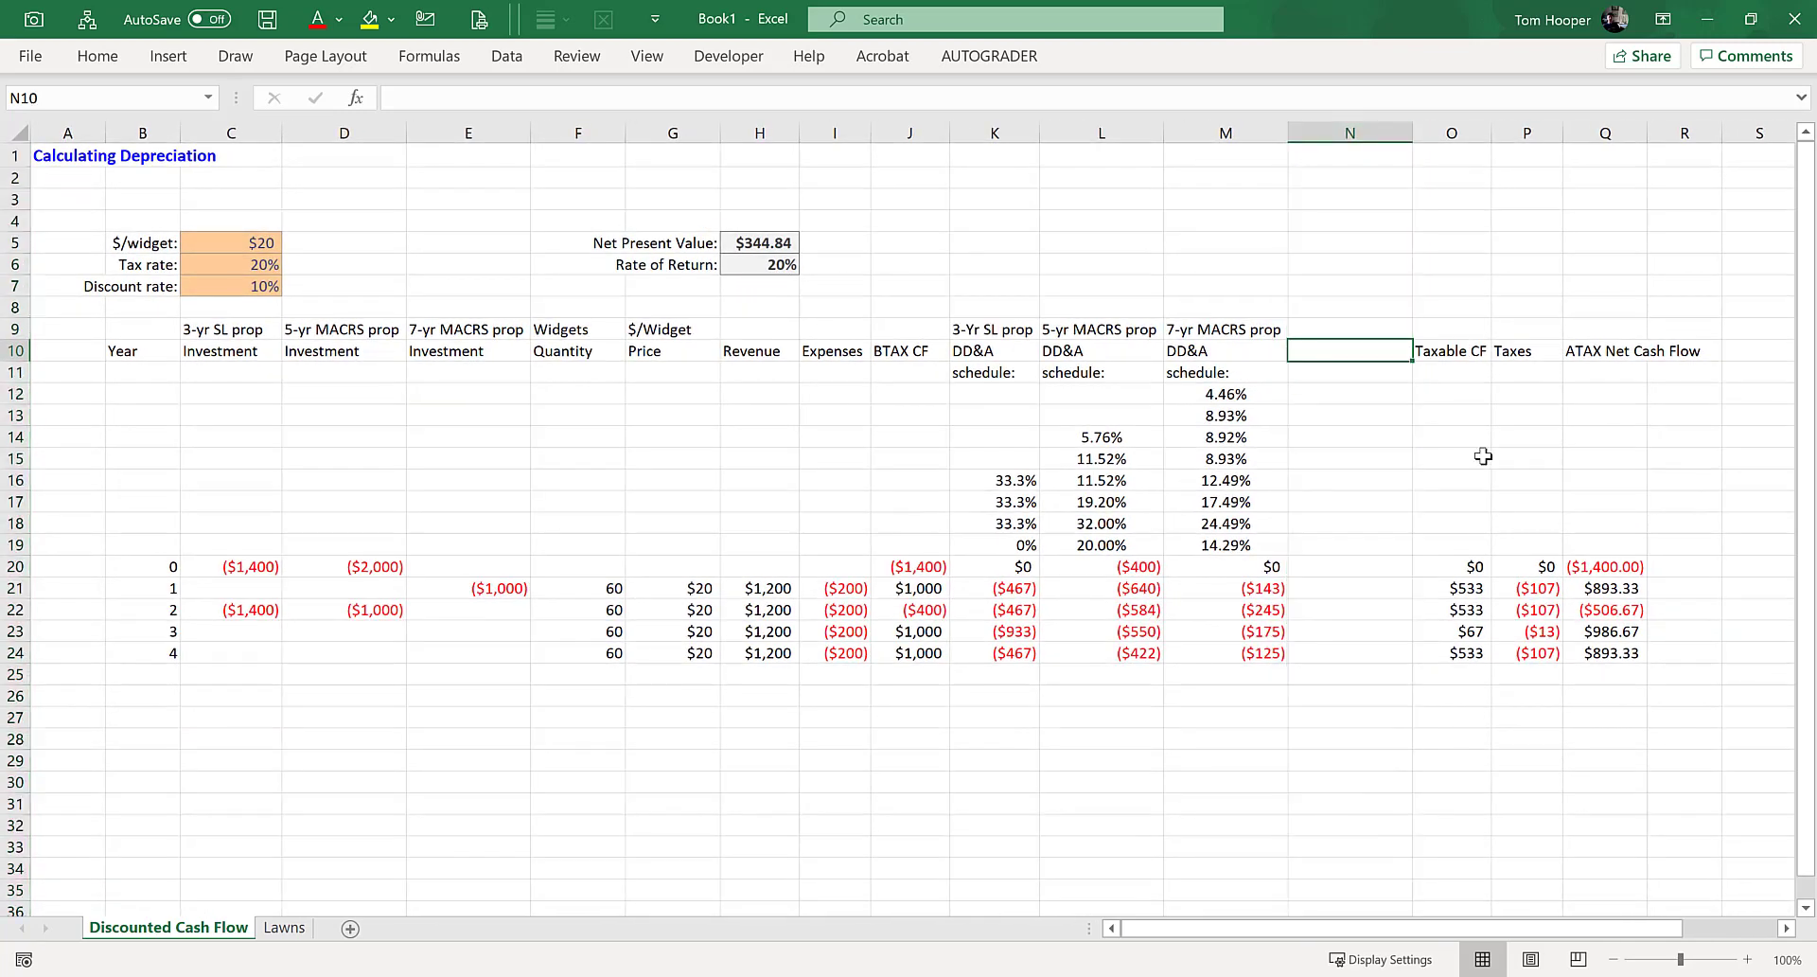
pyautogui.press('Up')
pyautogui.write('Total')
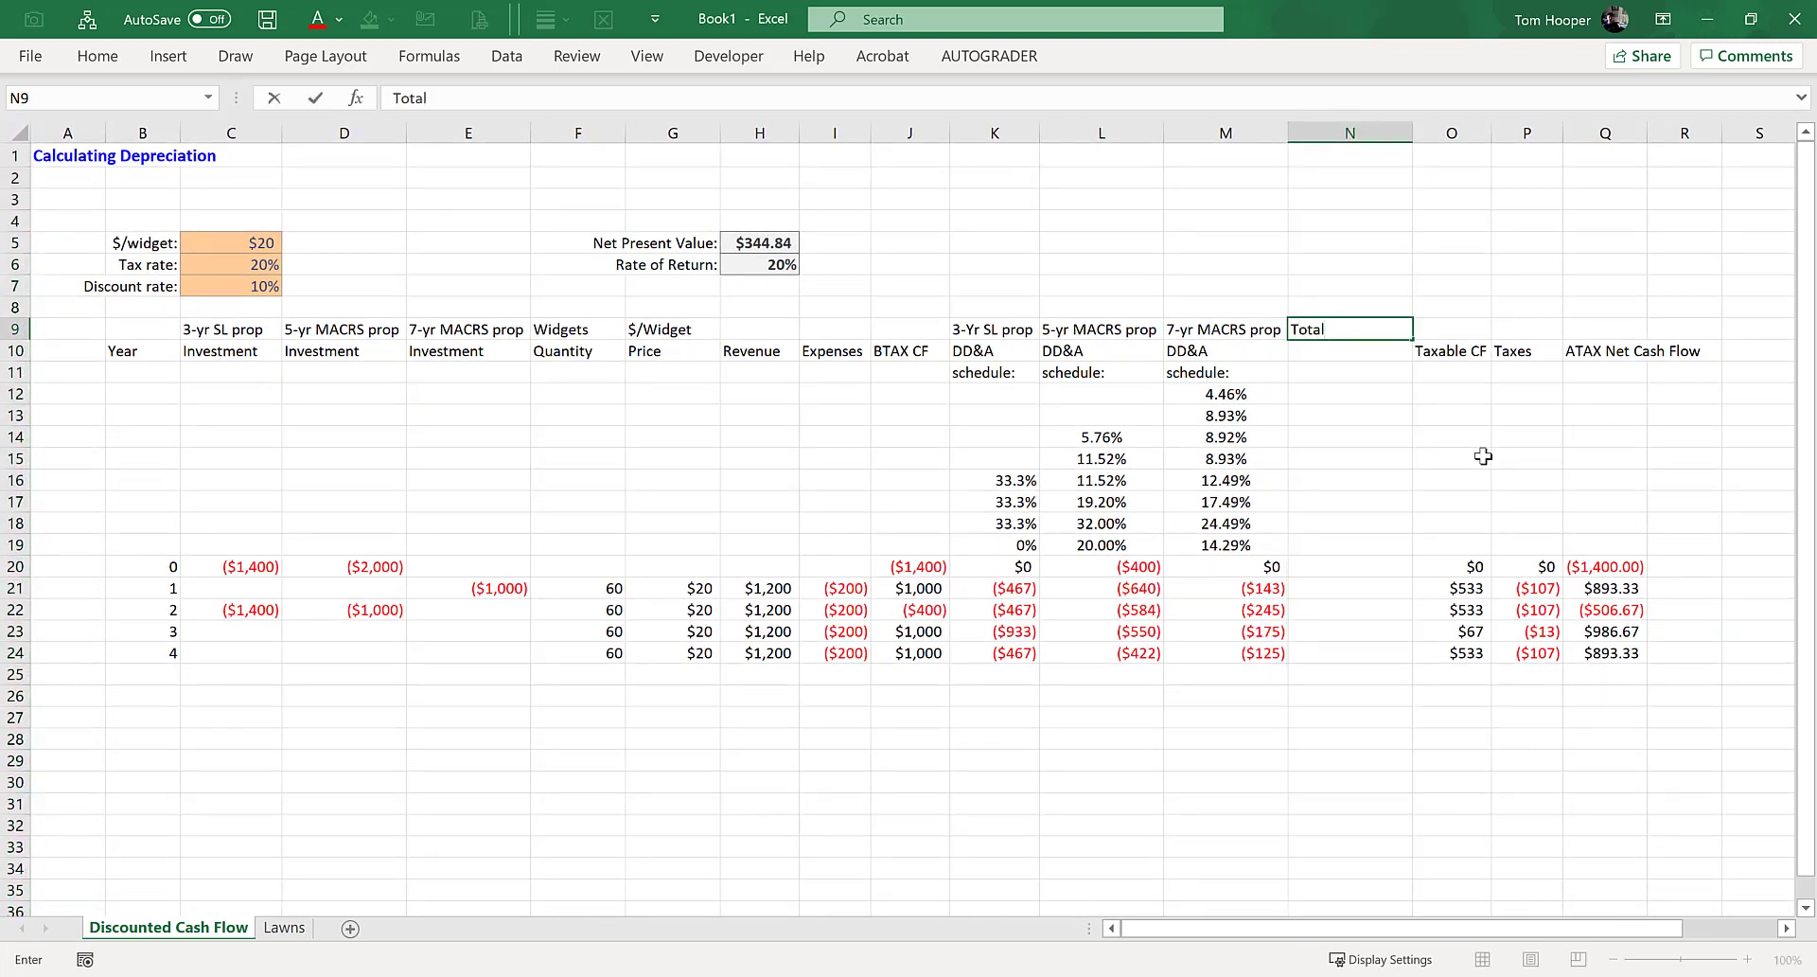
pyautogui.press('Return')
pyautogui.write('DD&A')
pyautogui.press('Return')
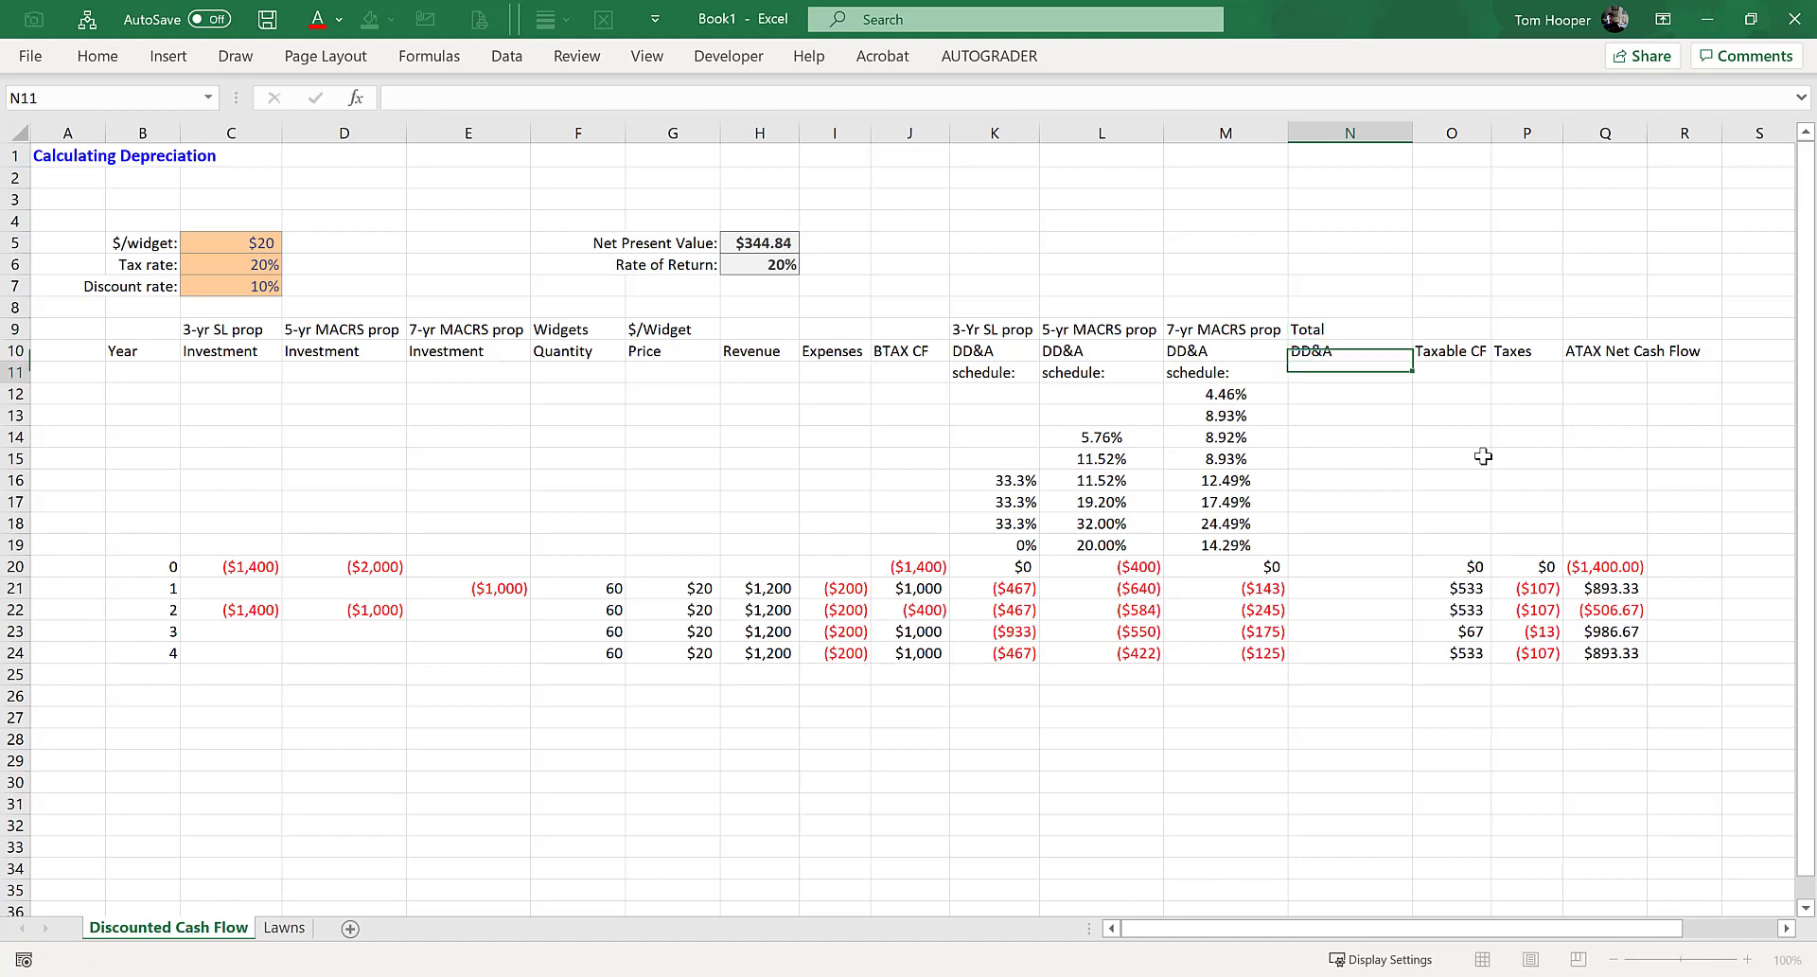
# - Total the three DD&A columns with =SUM(K20:M20) in N20 and copy the formula down through N24
pyautogui.click(1356, 562)
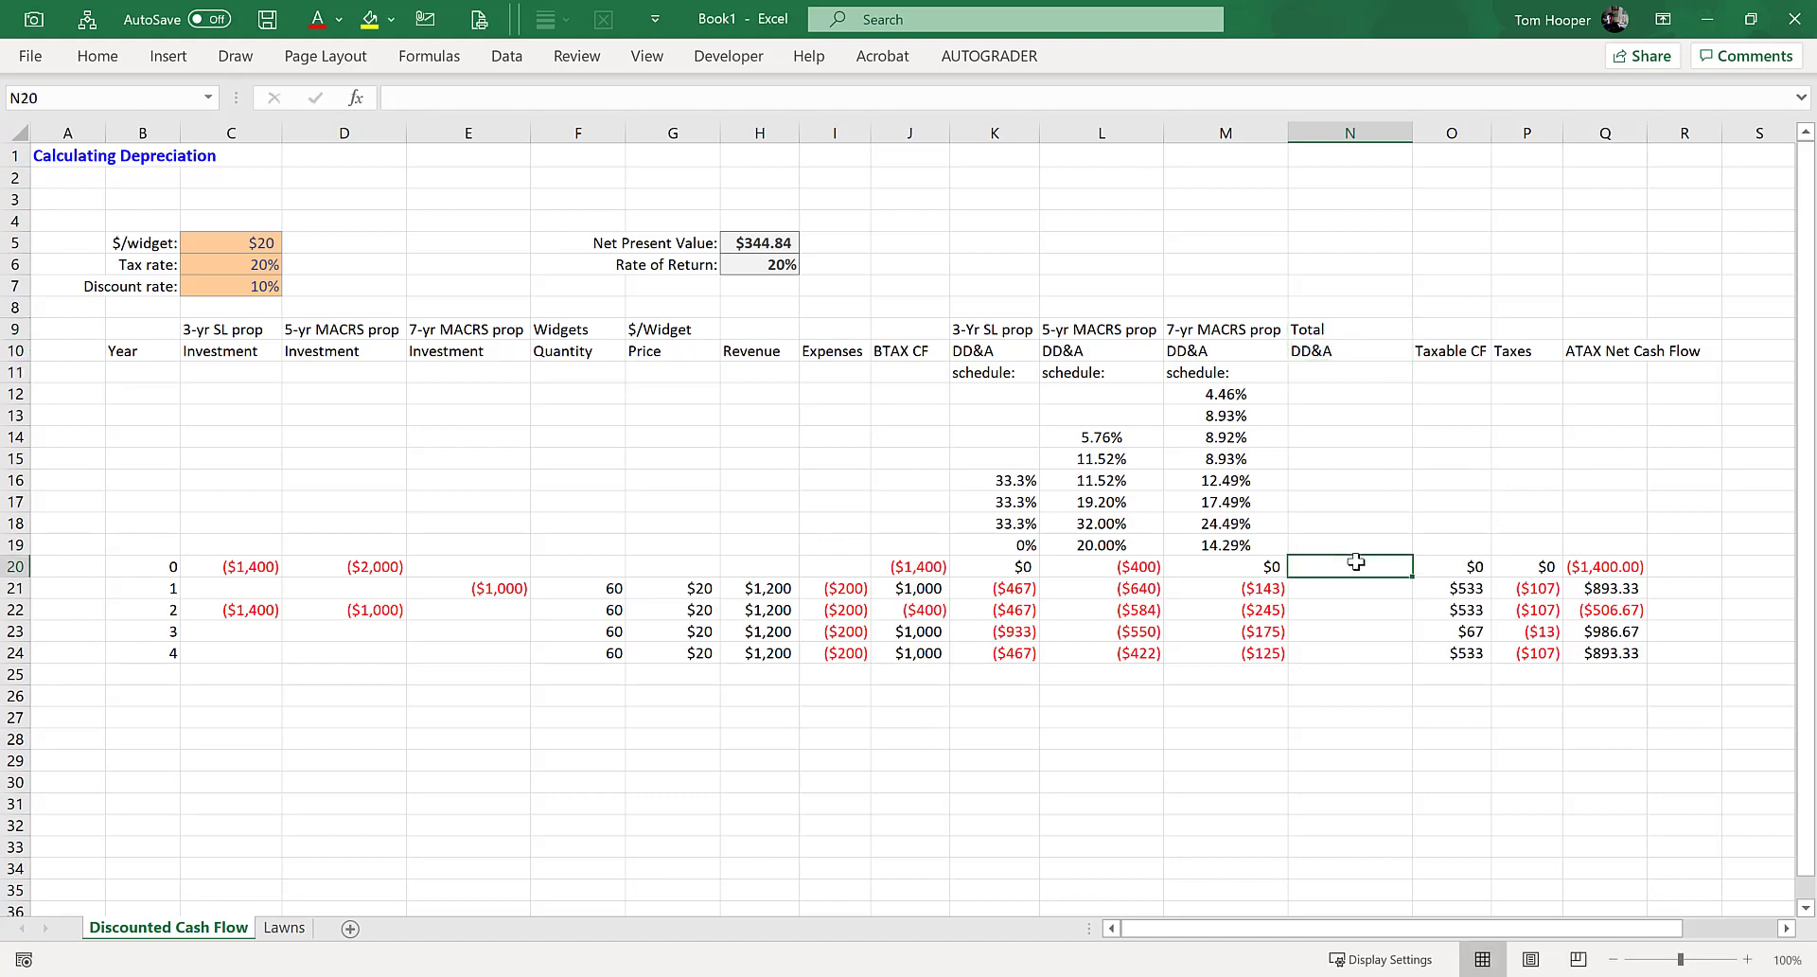
pyautogui.write('=s')
pyautogui.write('(')
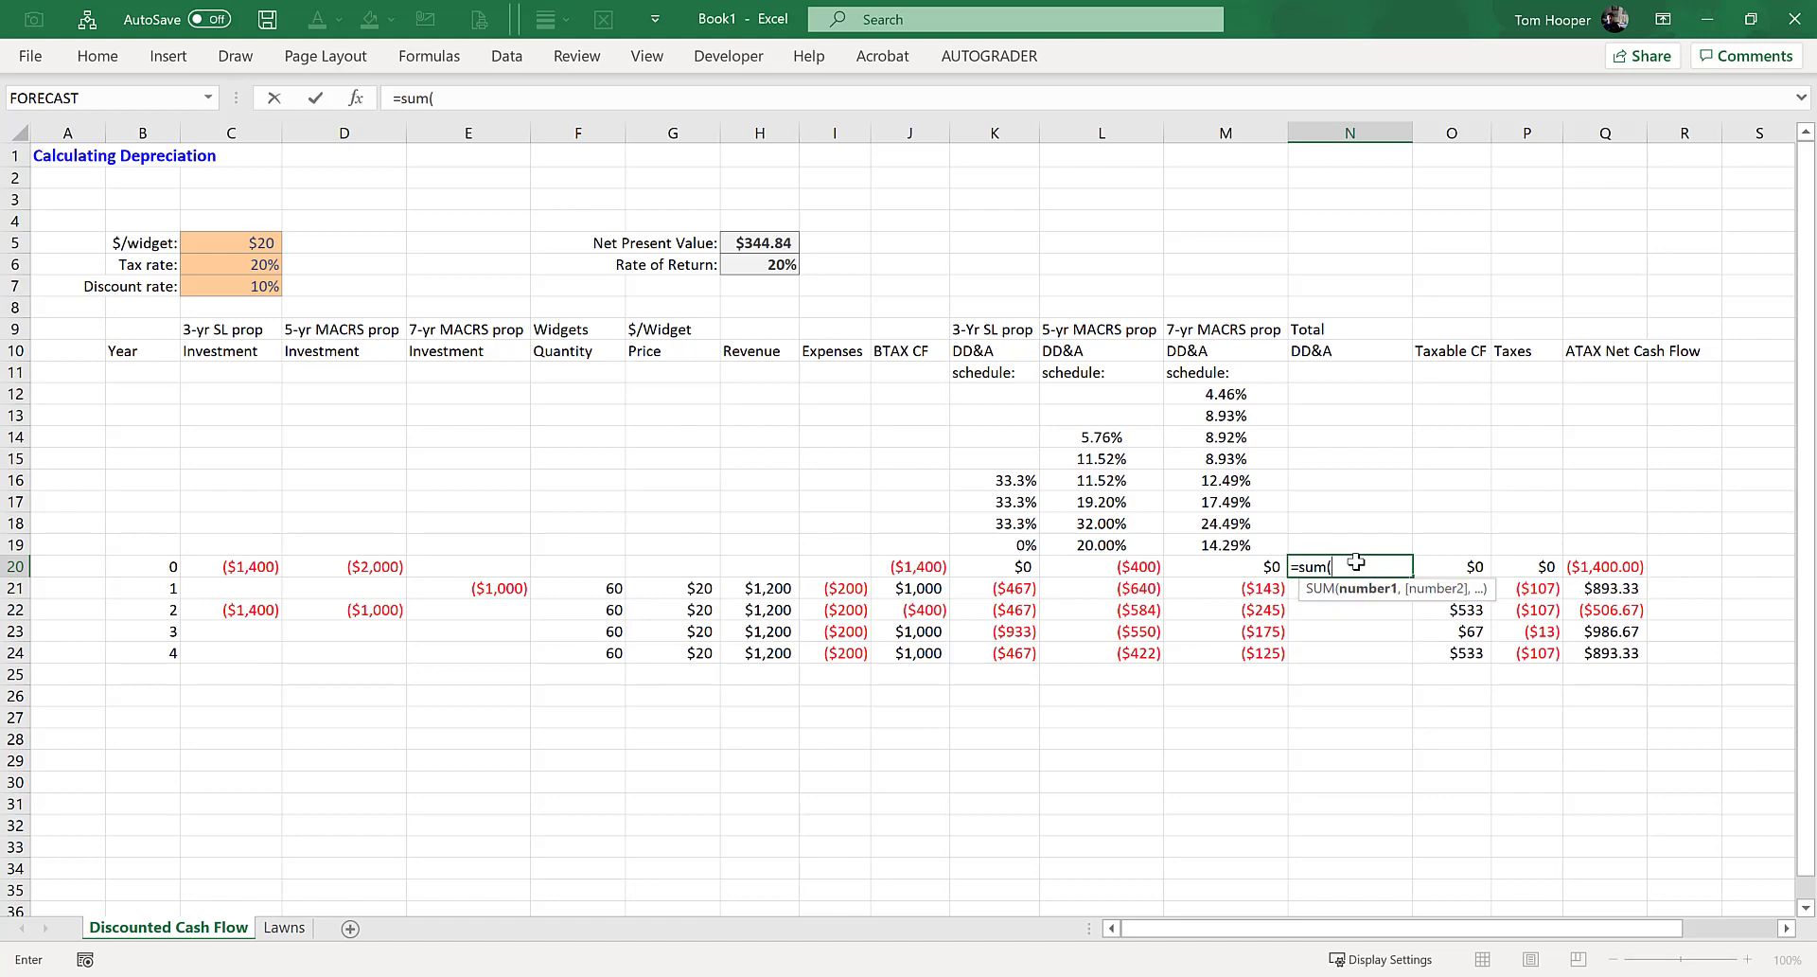
pyautogui.press('Left')
pyautogui.hotkey('shift', 'Left')
pyautogui.hotkey('shift', 'Left')
pyautogui.hotkey('ctrl', 'Return')
pyautogui.hotkey('ctrl', 'c')
pyautogui.press('Down')
pyautogui.hotkey('shift', 'Down')
pyautogui.hotkey('shift', 'Down')
pyautogui.hotkey('shift', 'Down')
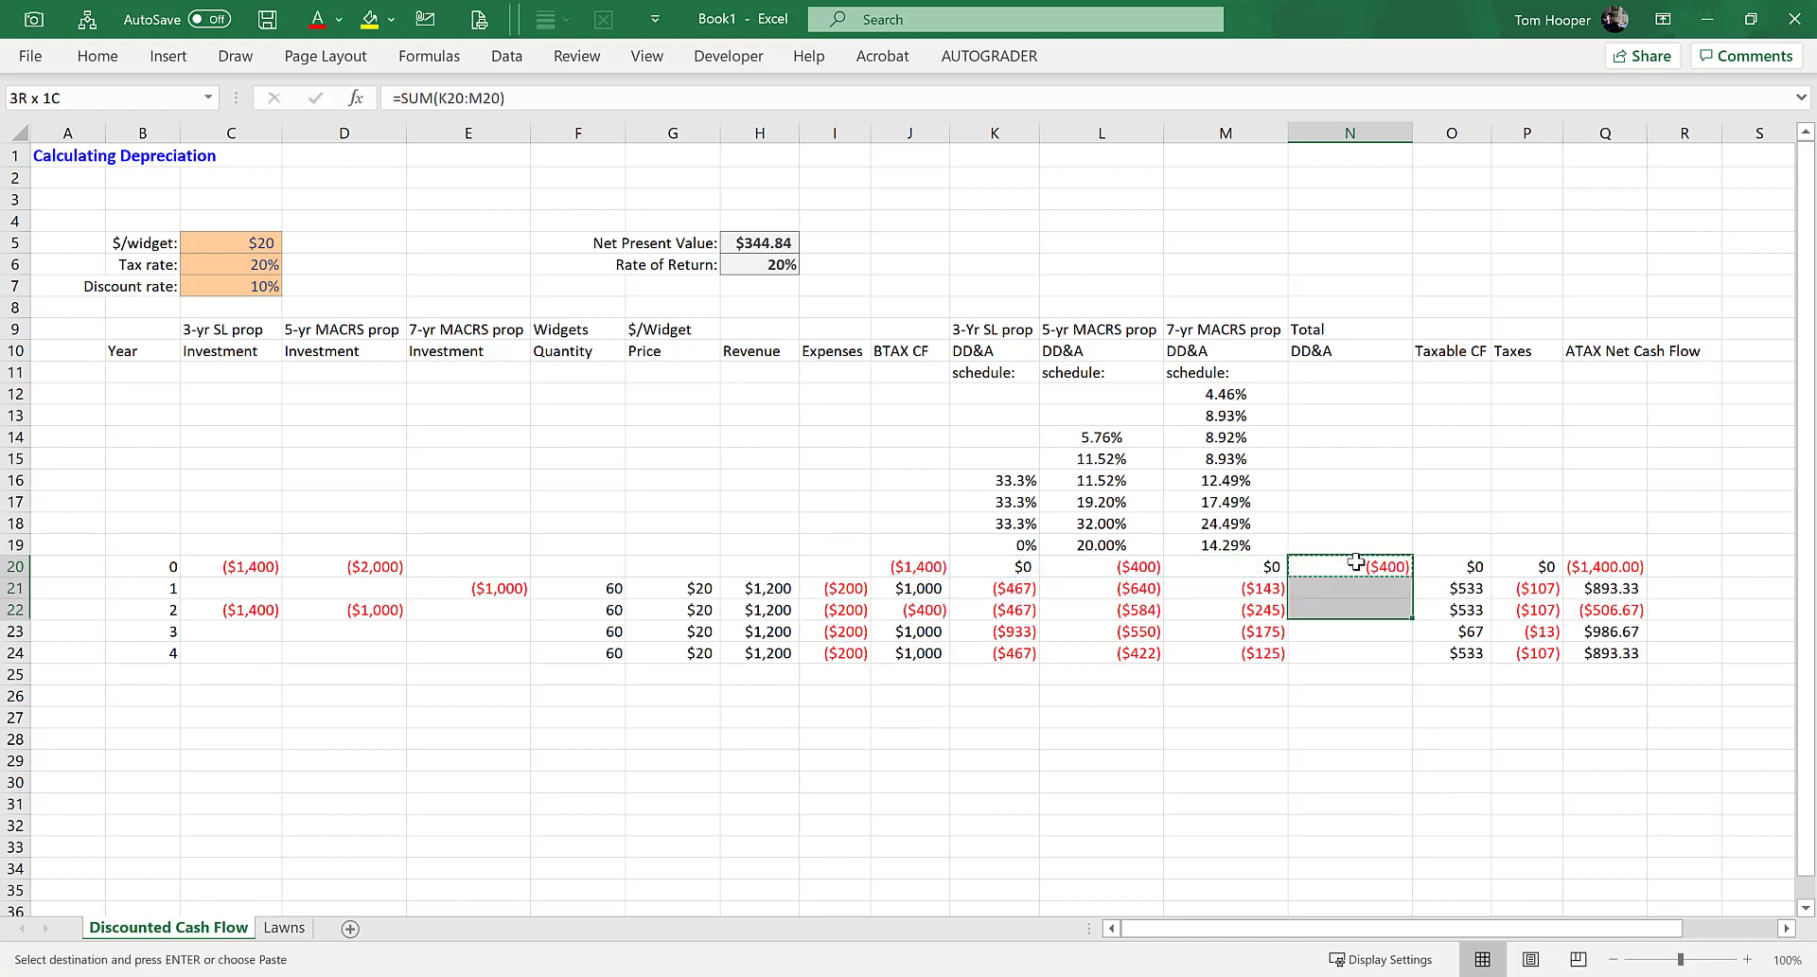
pyautogui.hotkey('ctrl', 'v')
pyautogui.press('Right')
pyautogui.press('Escape')
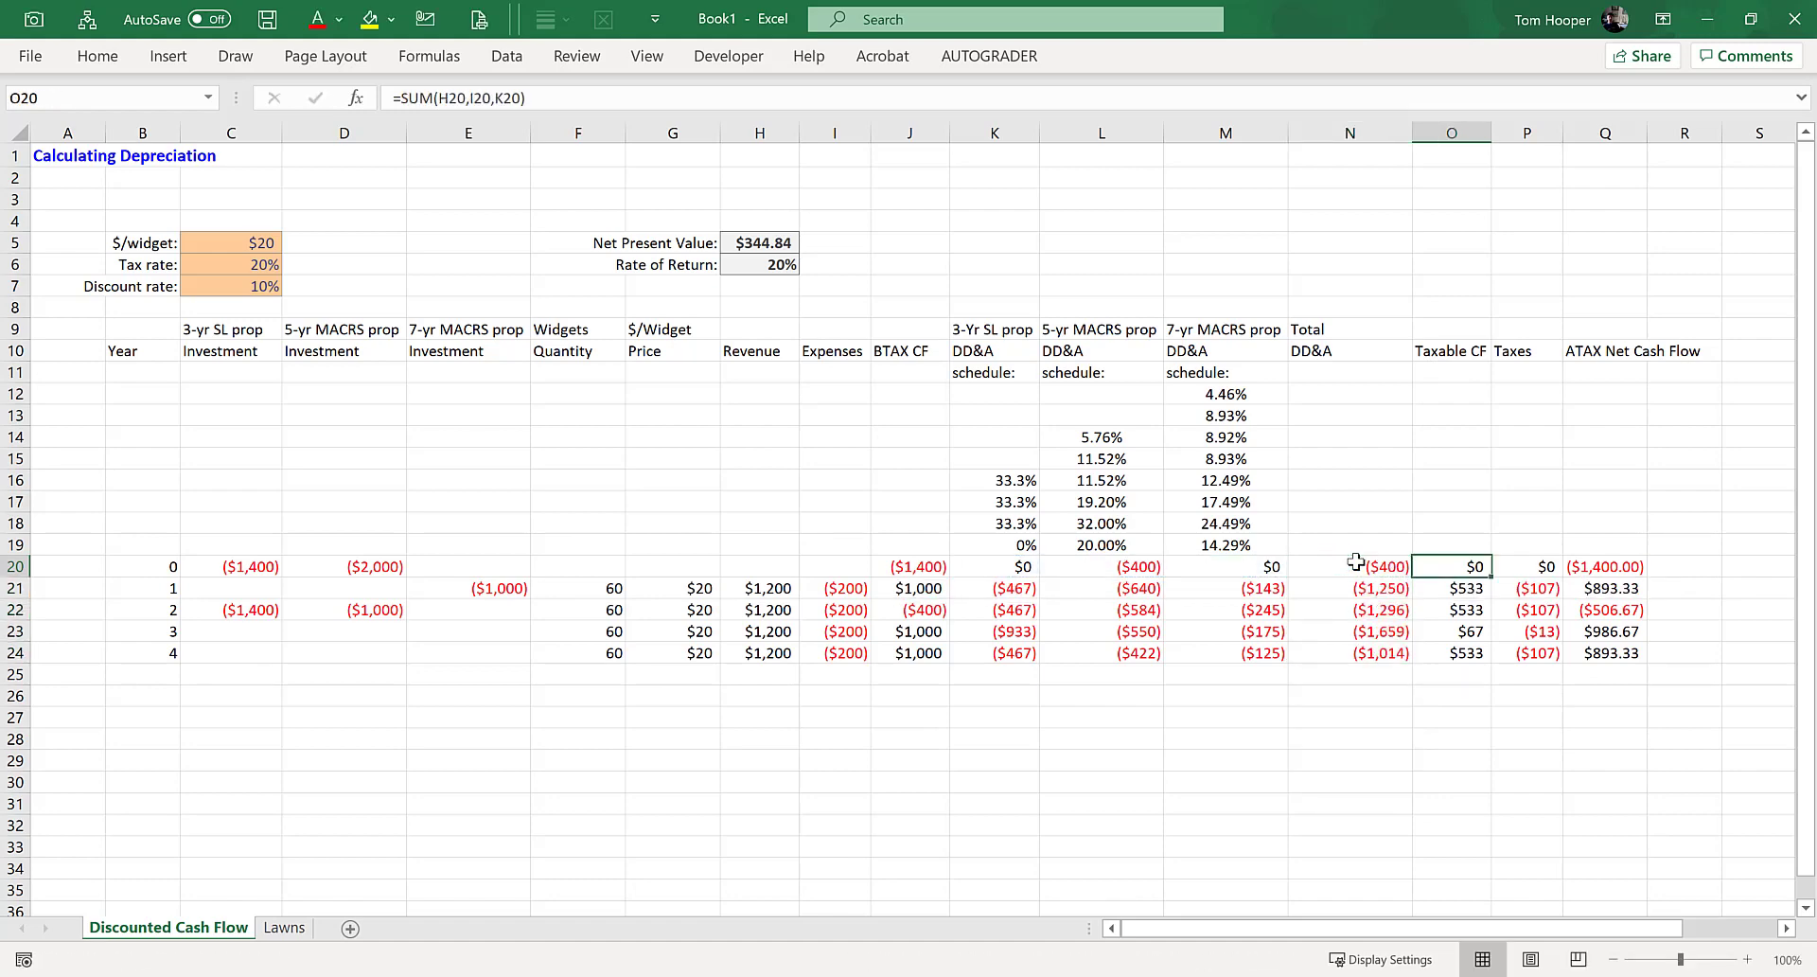
# - Change the Taxable CF formula in O20 to =SUM(H20,I20,N20) and copy it down through O24
pyautogui.press('F2')
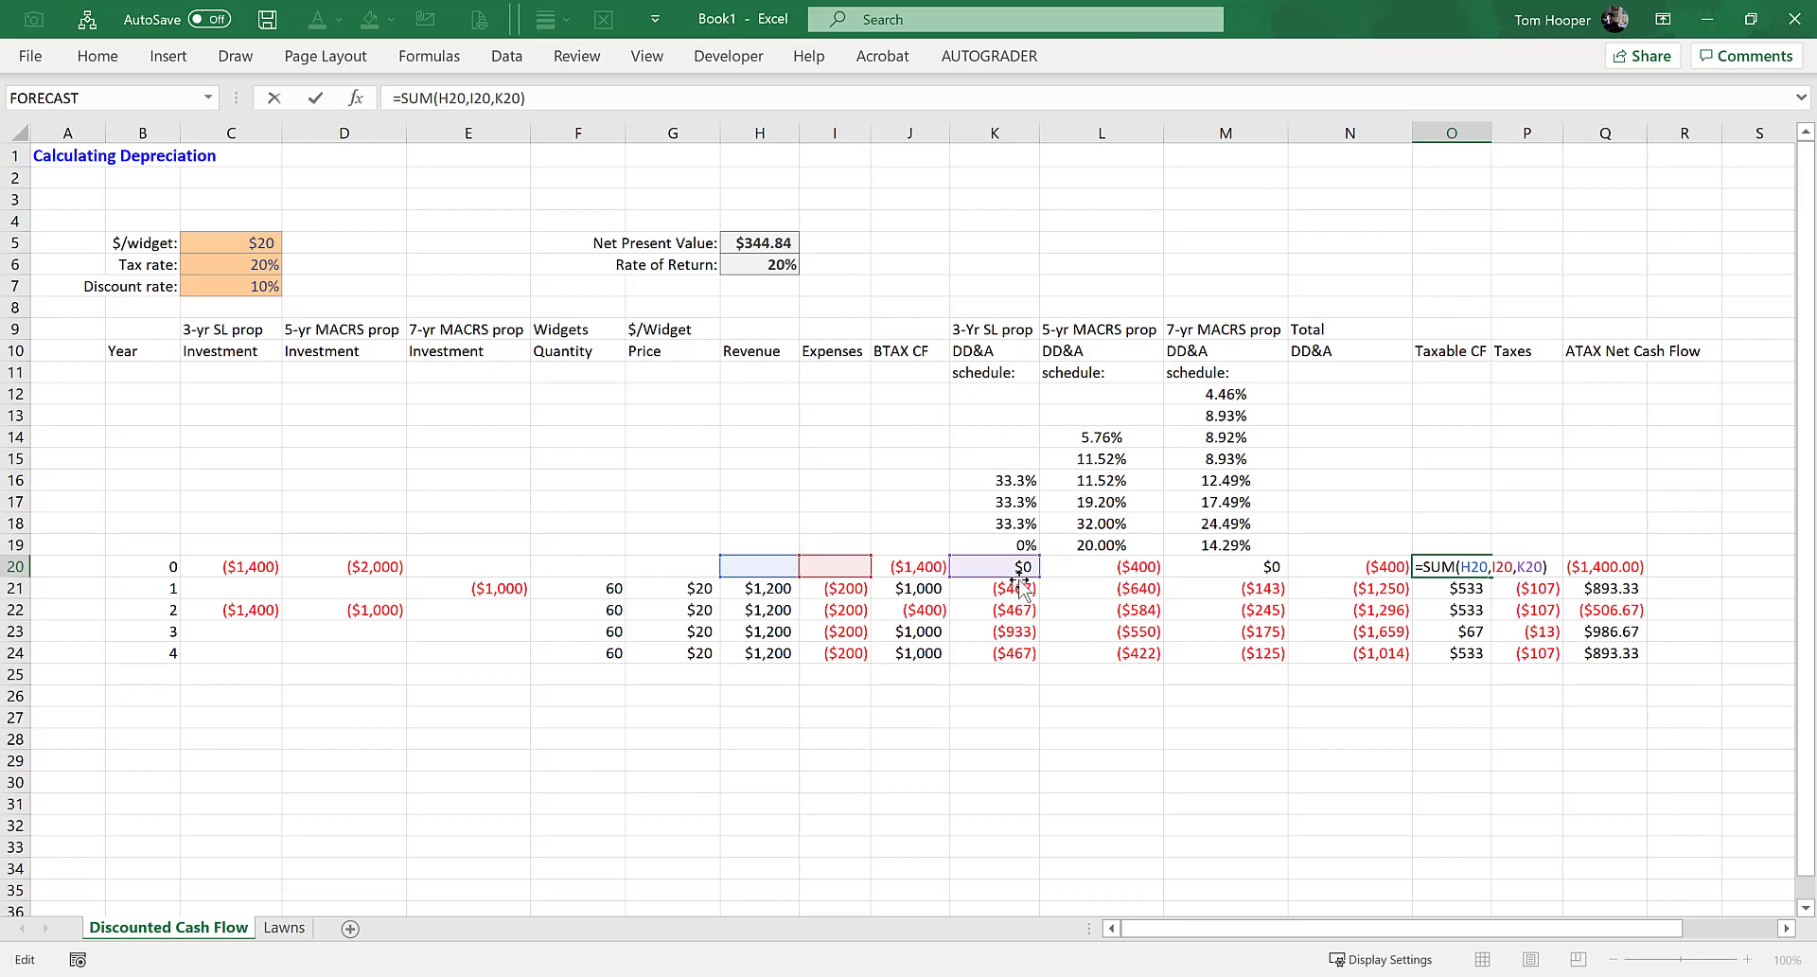
pyautogui.moveTo(1014, 572); pyautogui.dragTo(1372, 573)
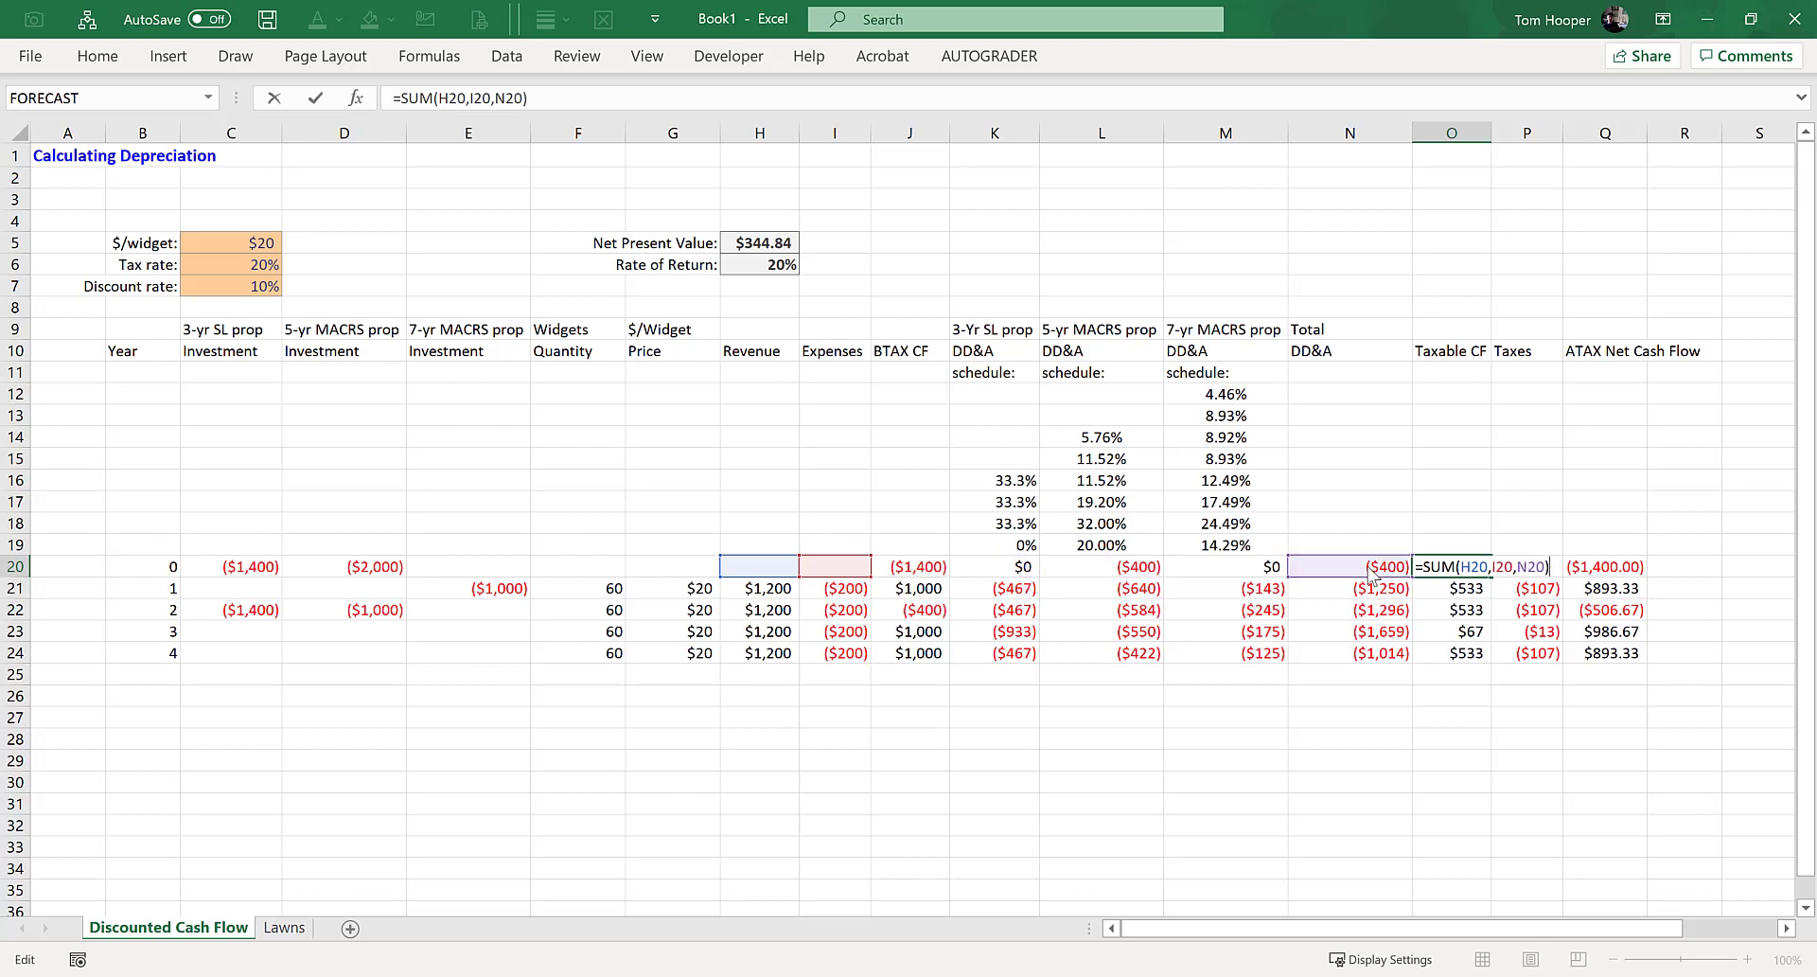
pyautogui.hotkey('ctrl', 'Return')
pyautogui.hotkey('ctrl', 'c')
pyautogui.hotkey('shift', 'Down')
pyautogui.hotkey('shift', 'Down')
pyautogui.hotkey('shift', 'Down')
pyautogui.hotkey('shift', 'Down')
pyautogui.hotkey('ctrl', 'v')
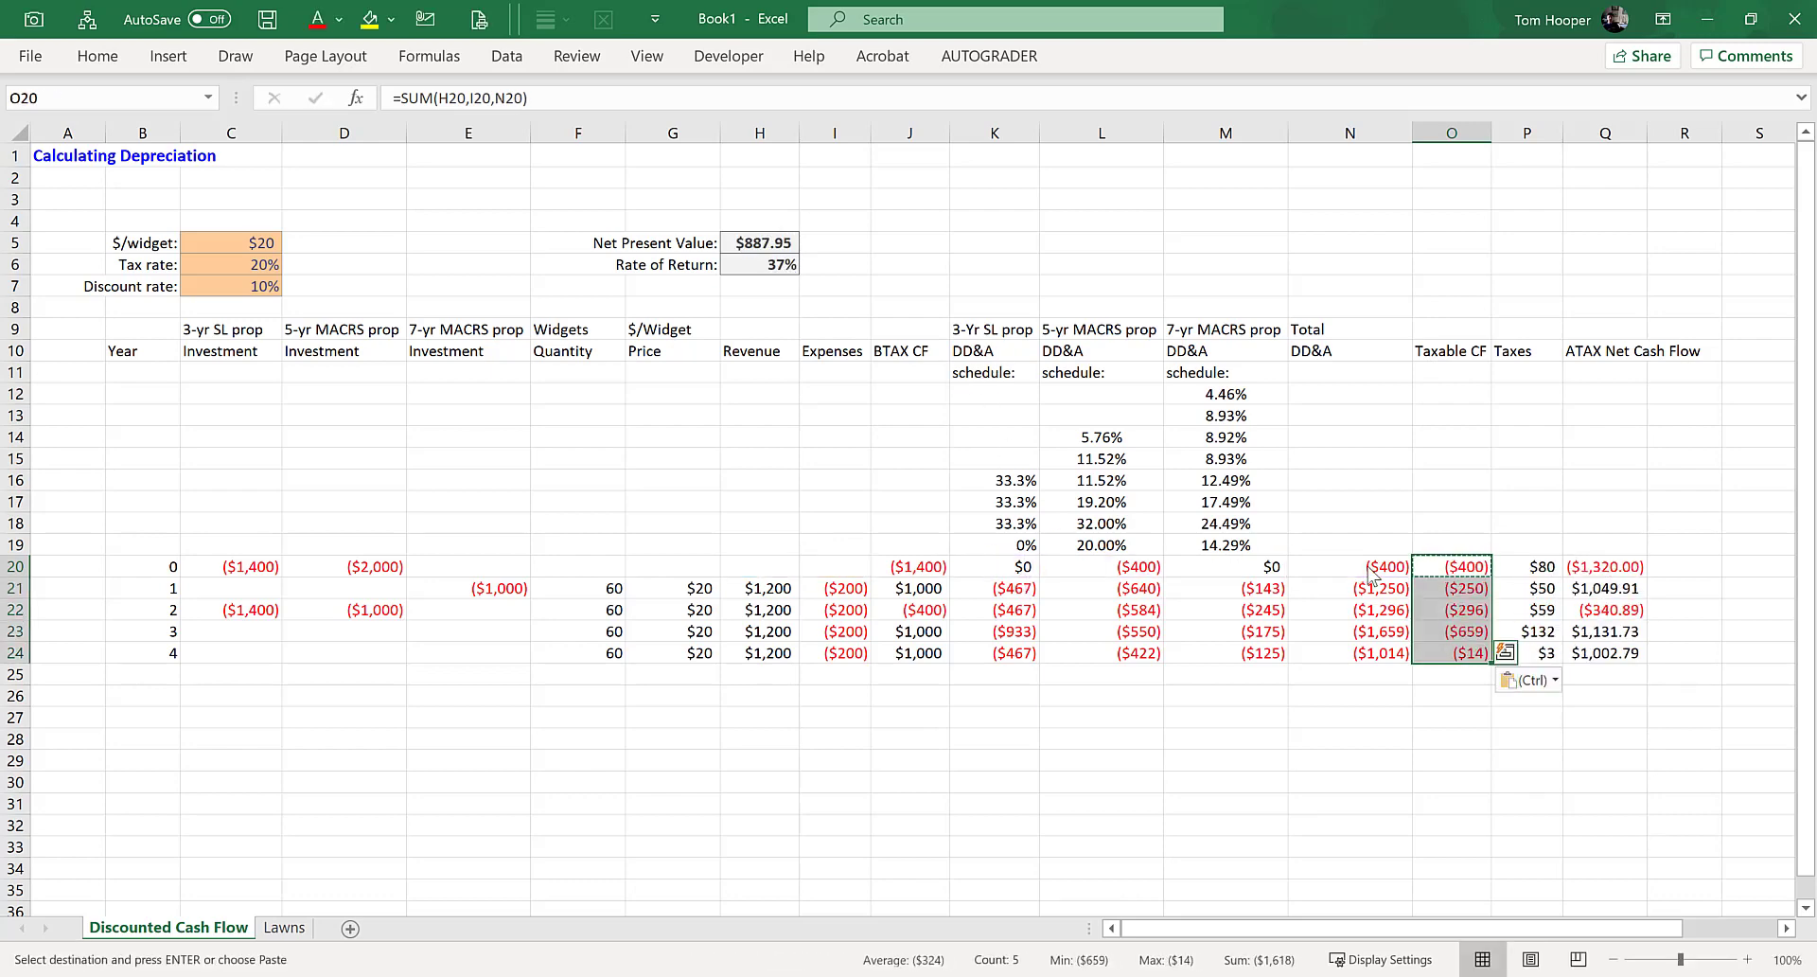
# - Examine which cells the year 0 Taxable CF formula in O20 references, along with the year 0 MACRS DD&A cells
pyautogui.click(1442, 566)
pyautogui.press('F2')
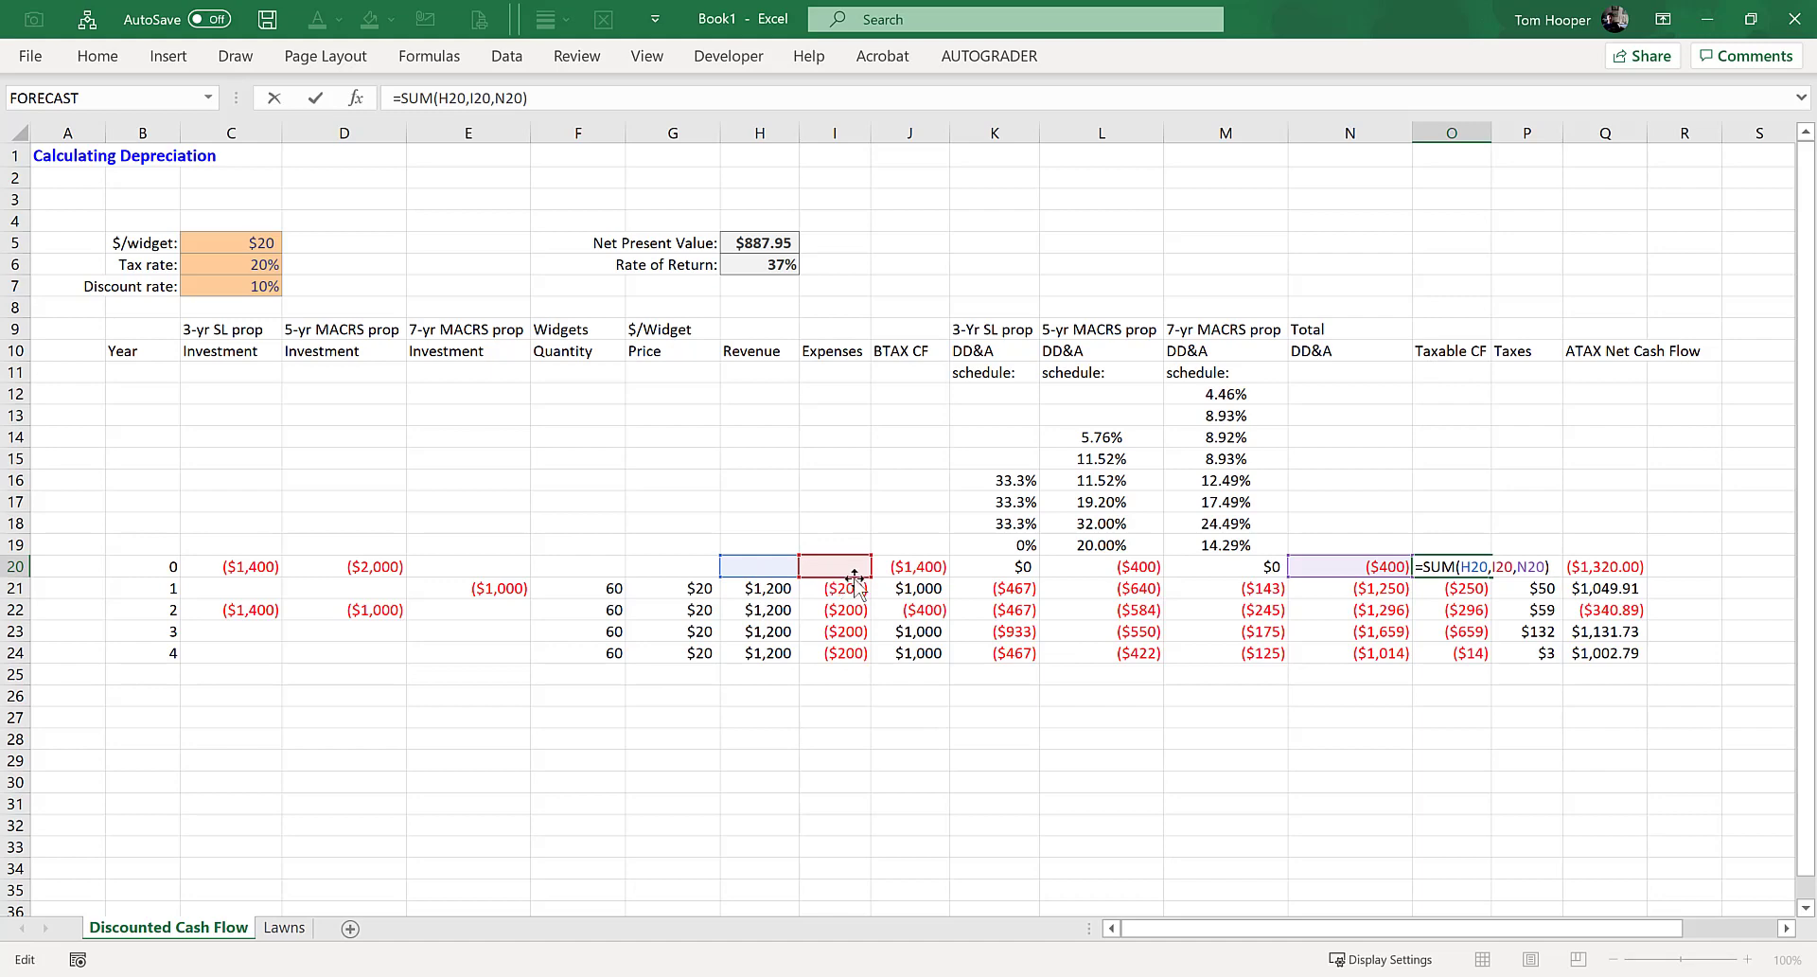
pyautogui.click(1090, 572)
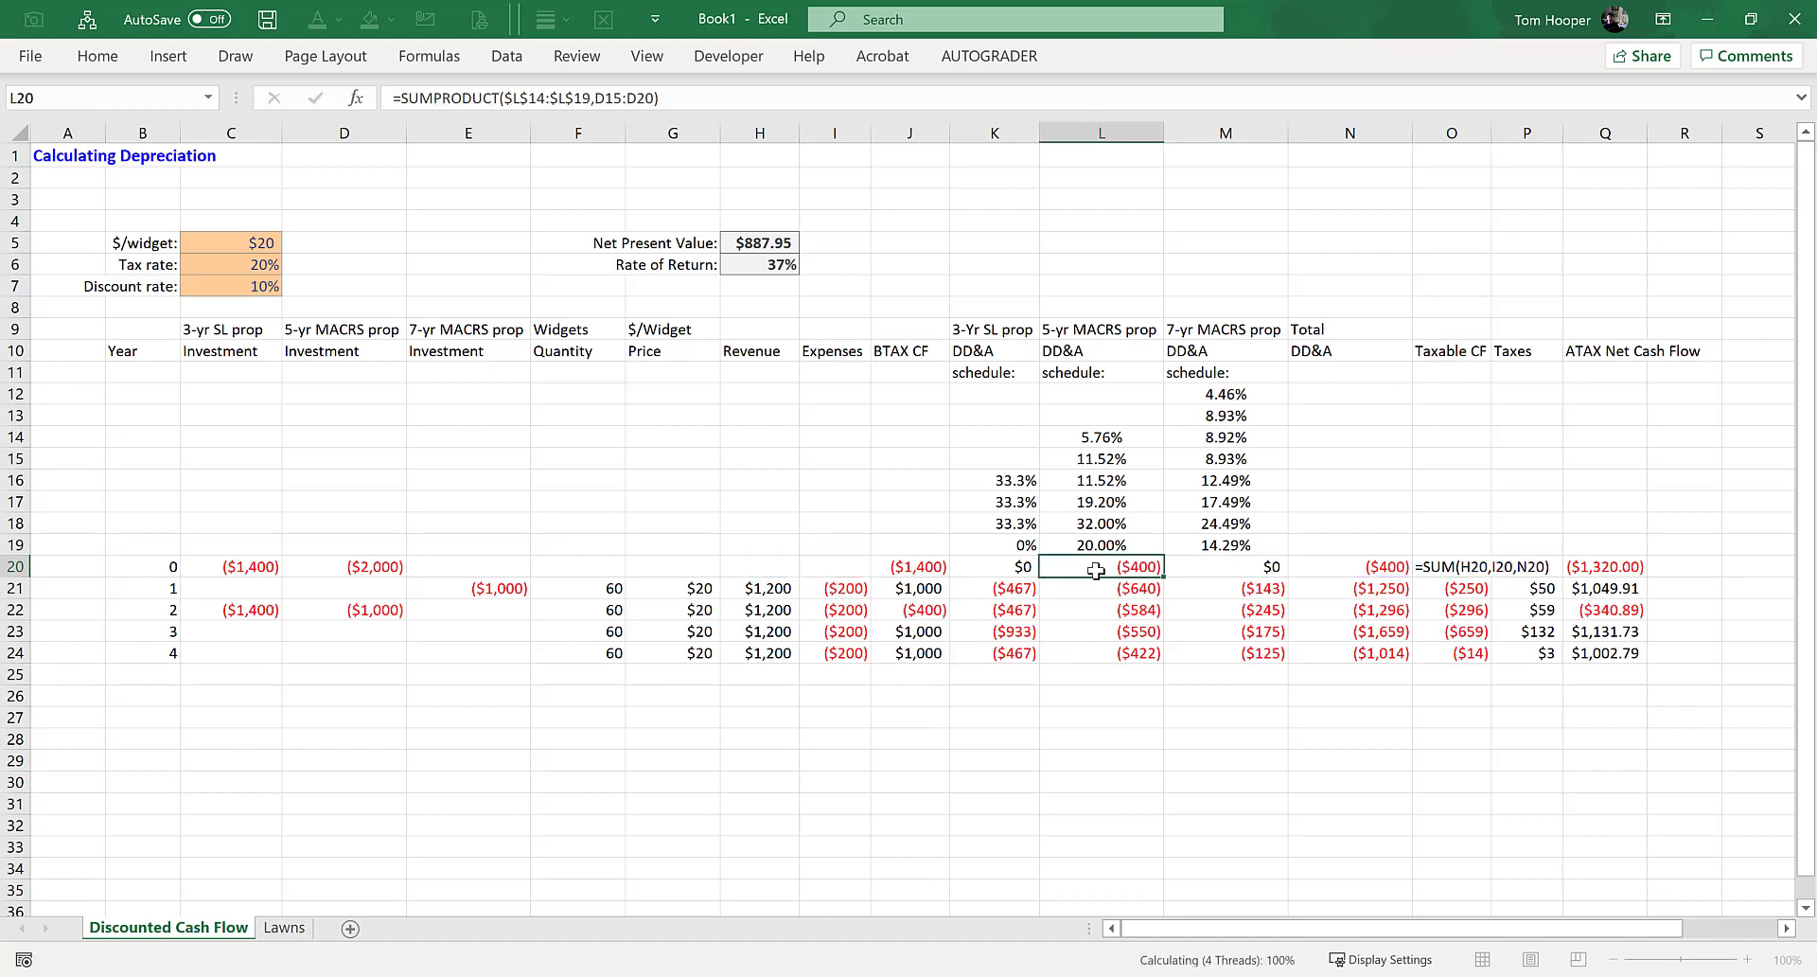
pyautogui.click(1223, 573)
pyautogui.click(1448, 573)
pyautogui.doubleClick(1446, 576)
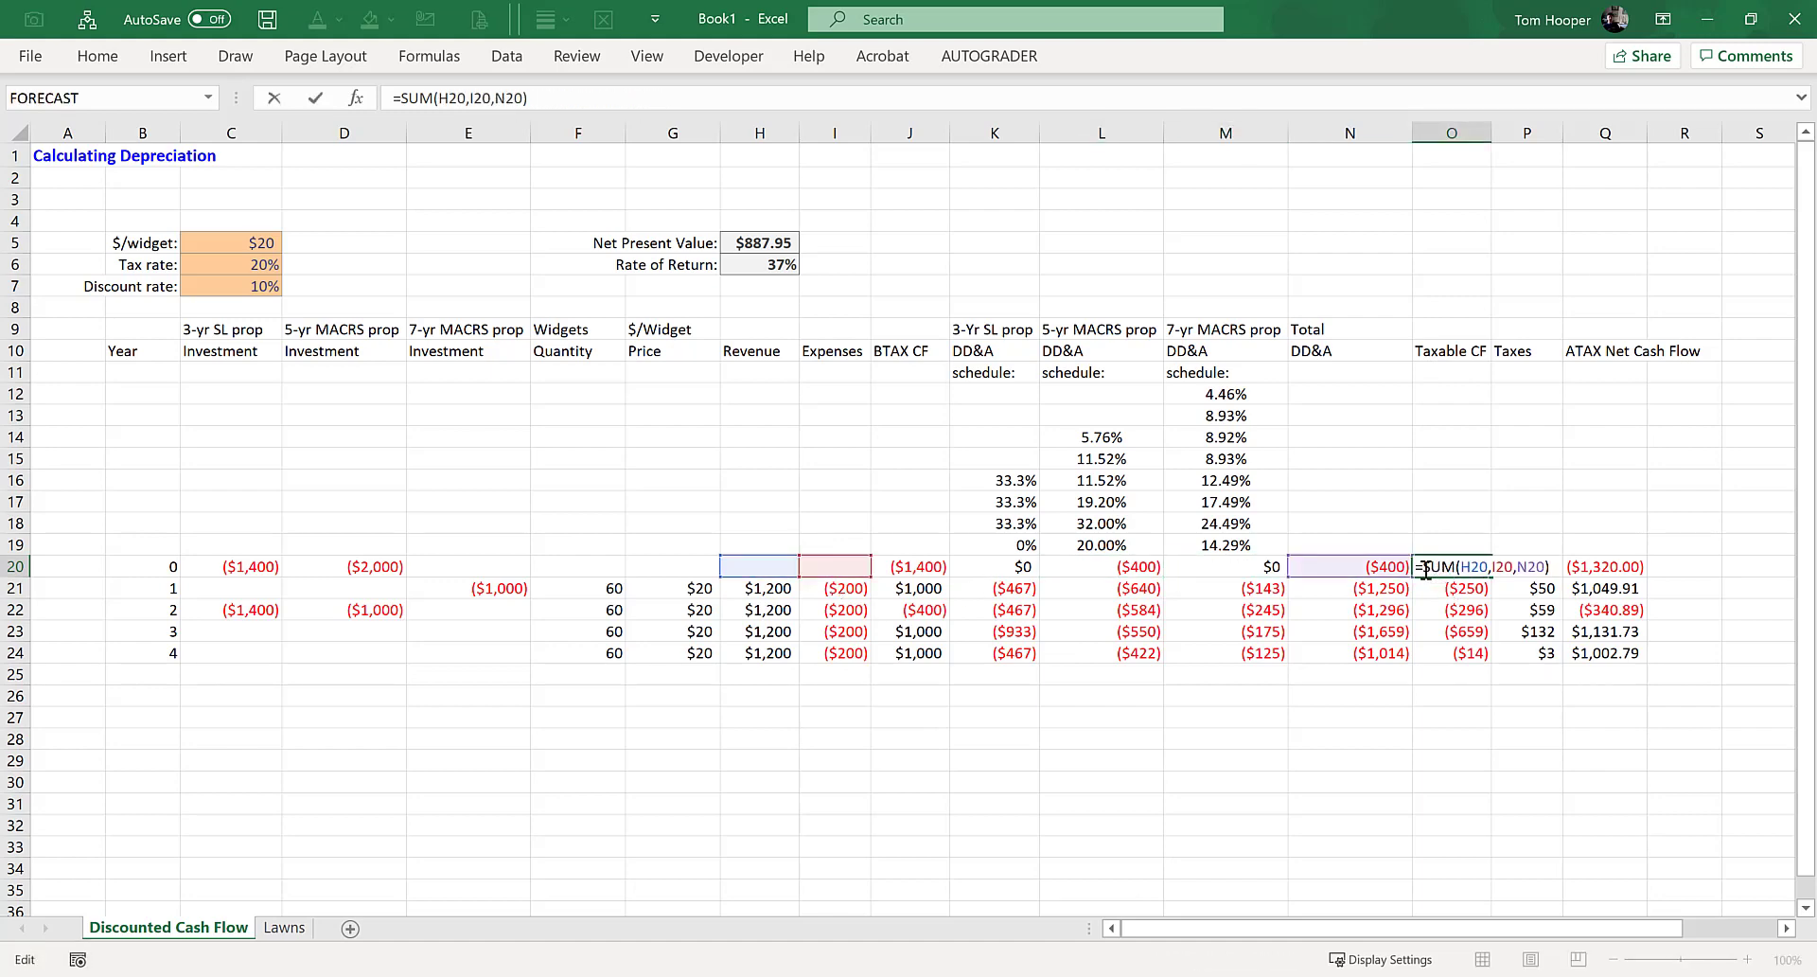
pyautogui.press('Escape')
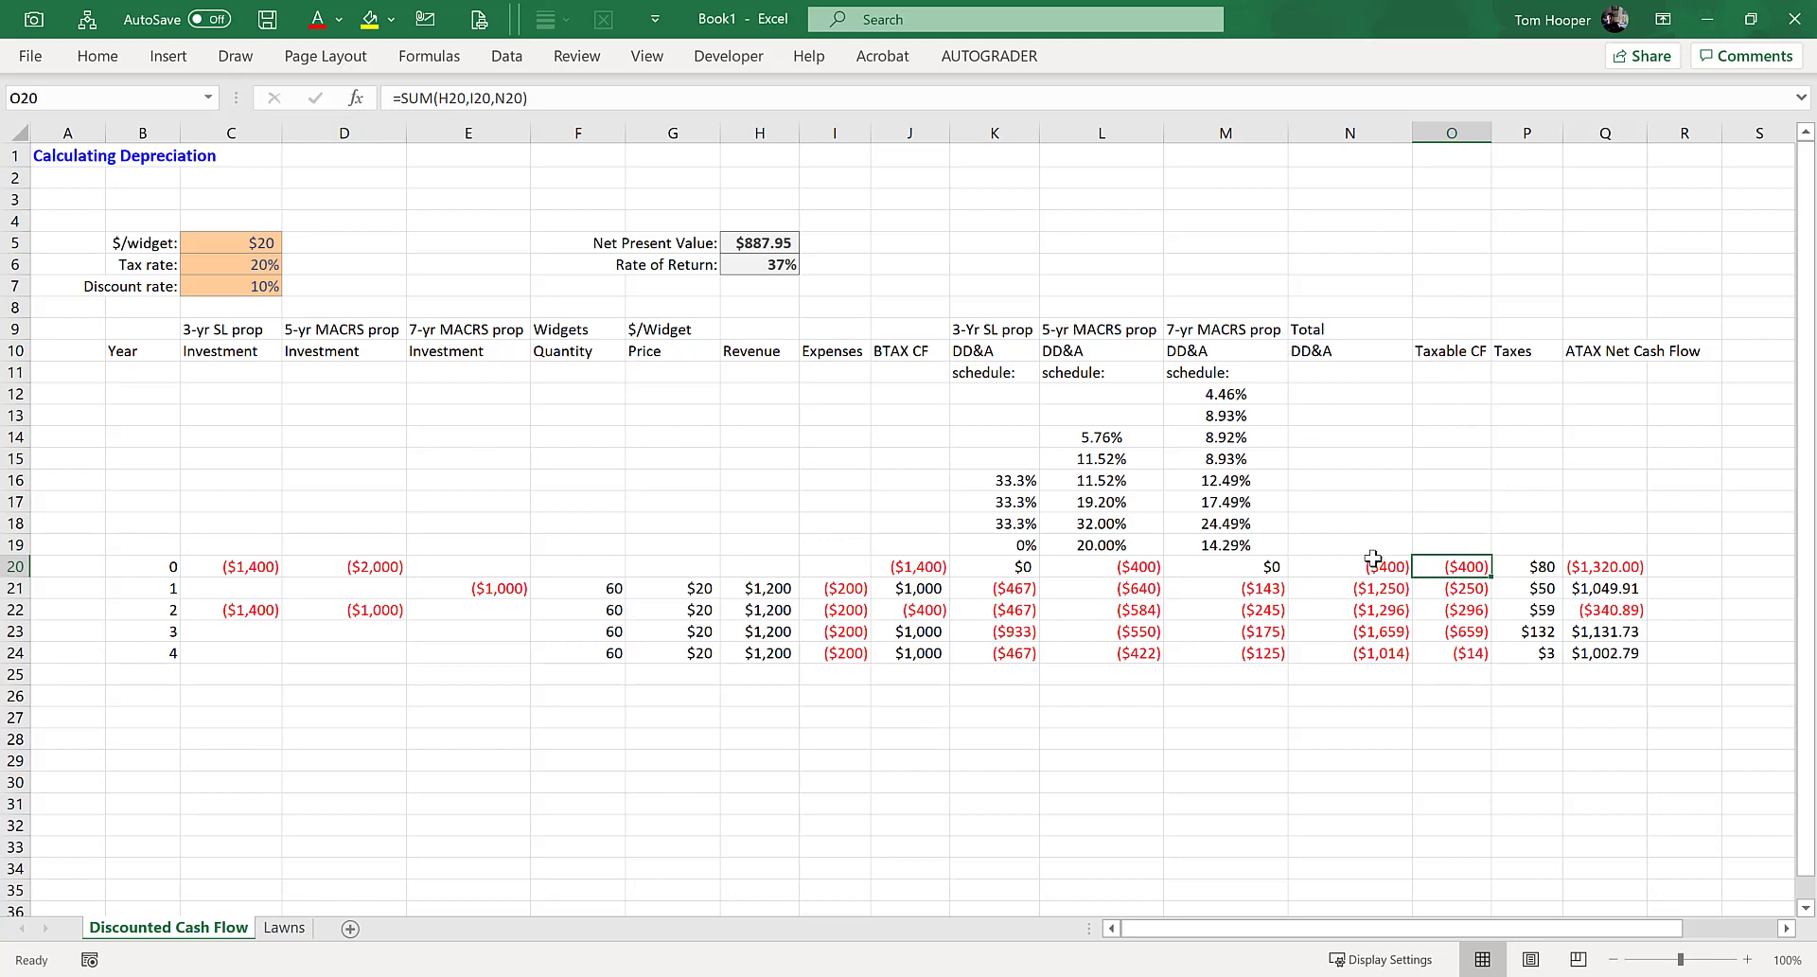